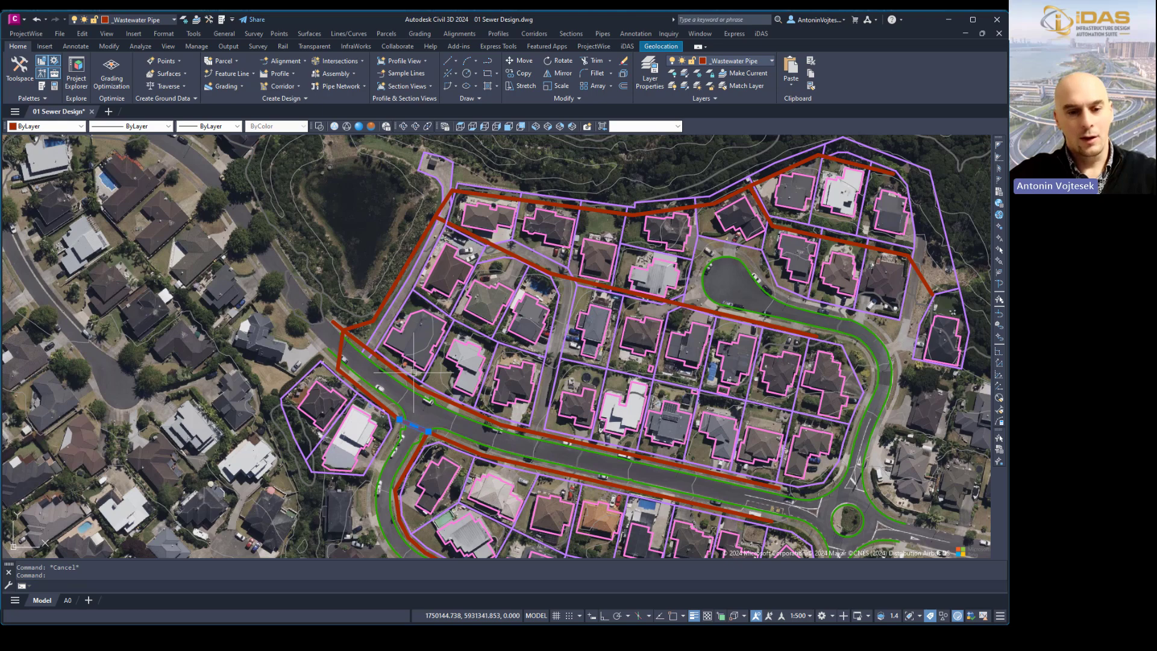
# Step: Clear the current selection and turn off the aerial background map
pyautogui.press('Escape')
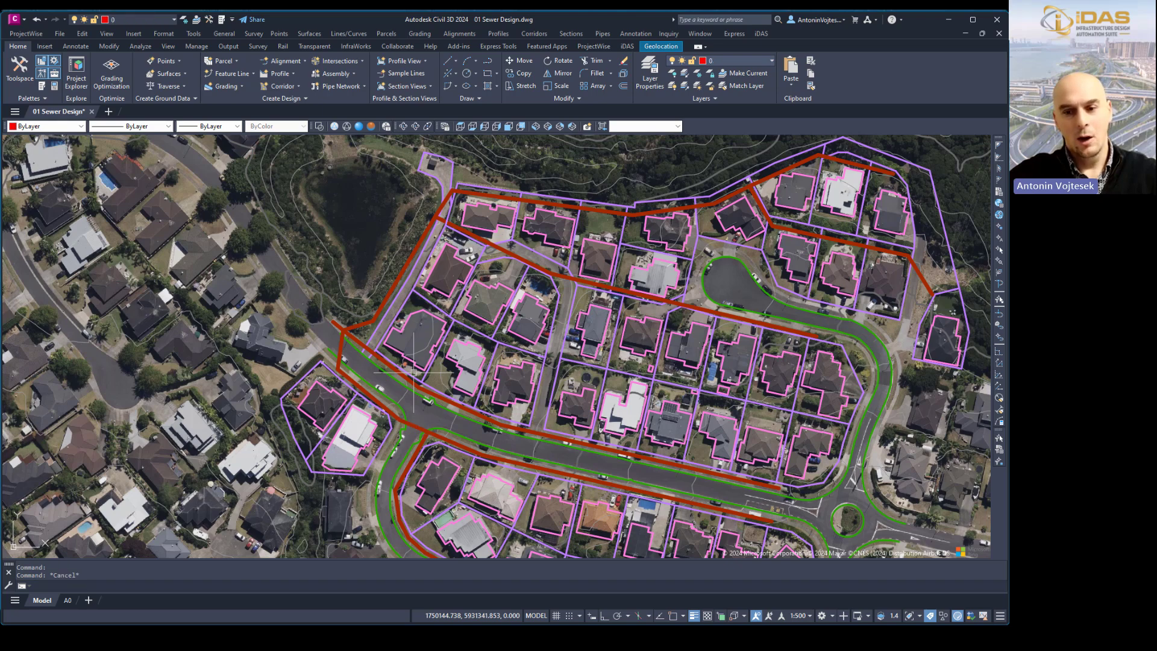
pyautogui.scroll(-2, 422, 376)
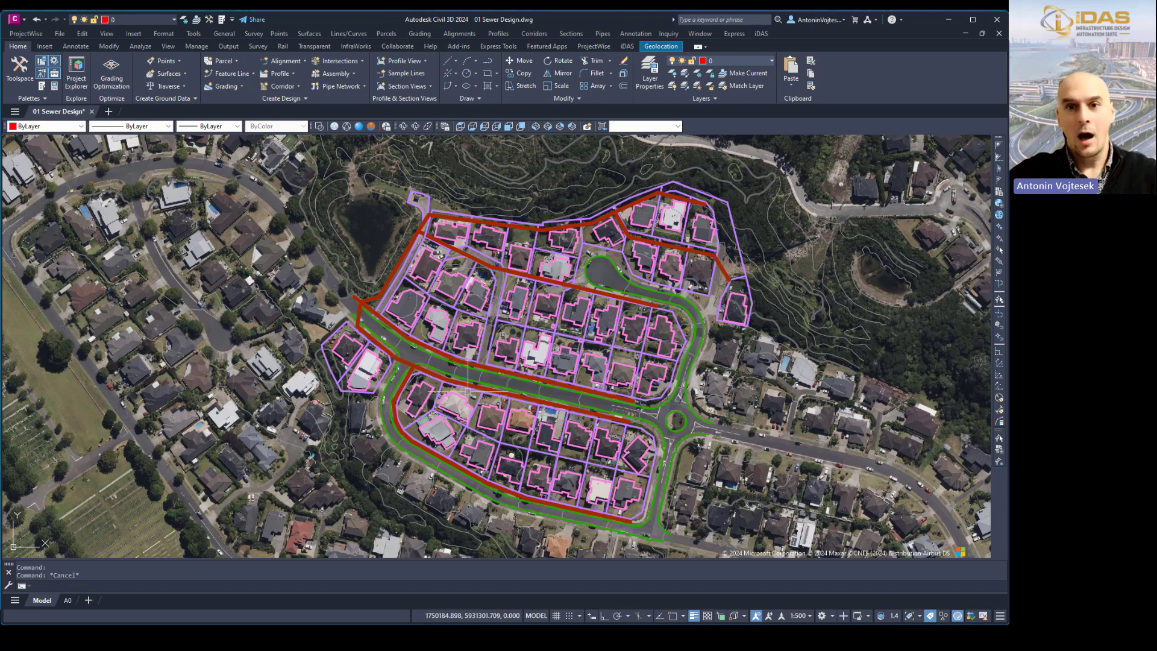
pyautogui.moveTo(475, 399); pyautogui.dragTo(418, 408, button='middle')
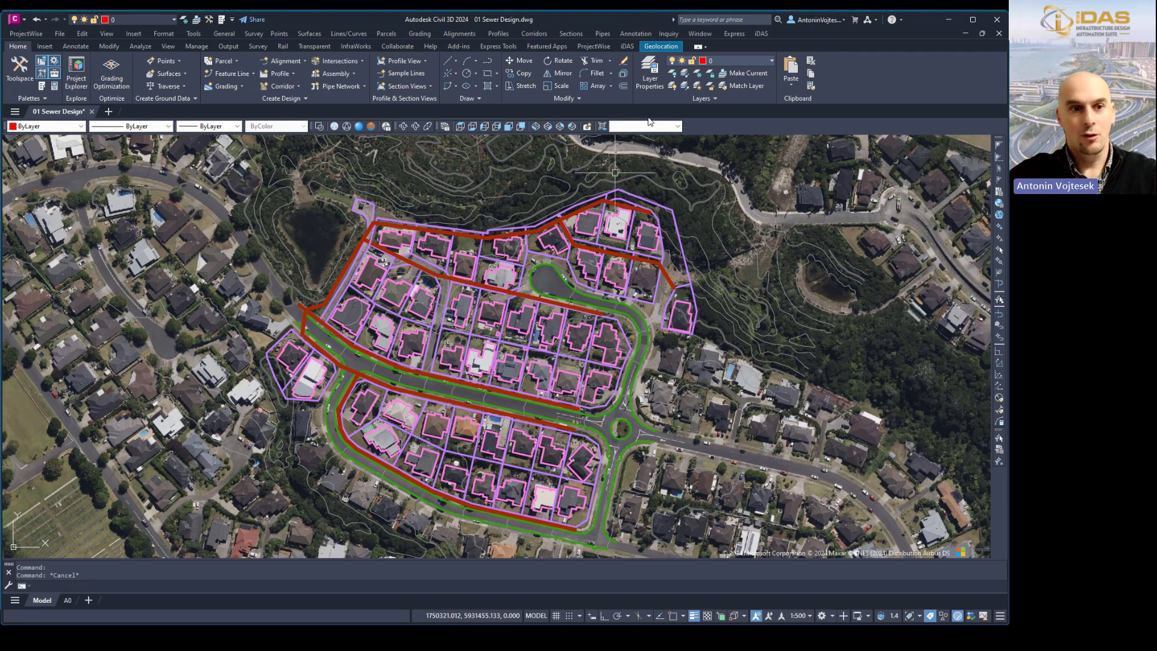
pyautogui.click(665, 48)
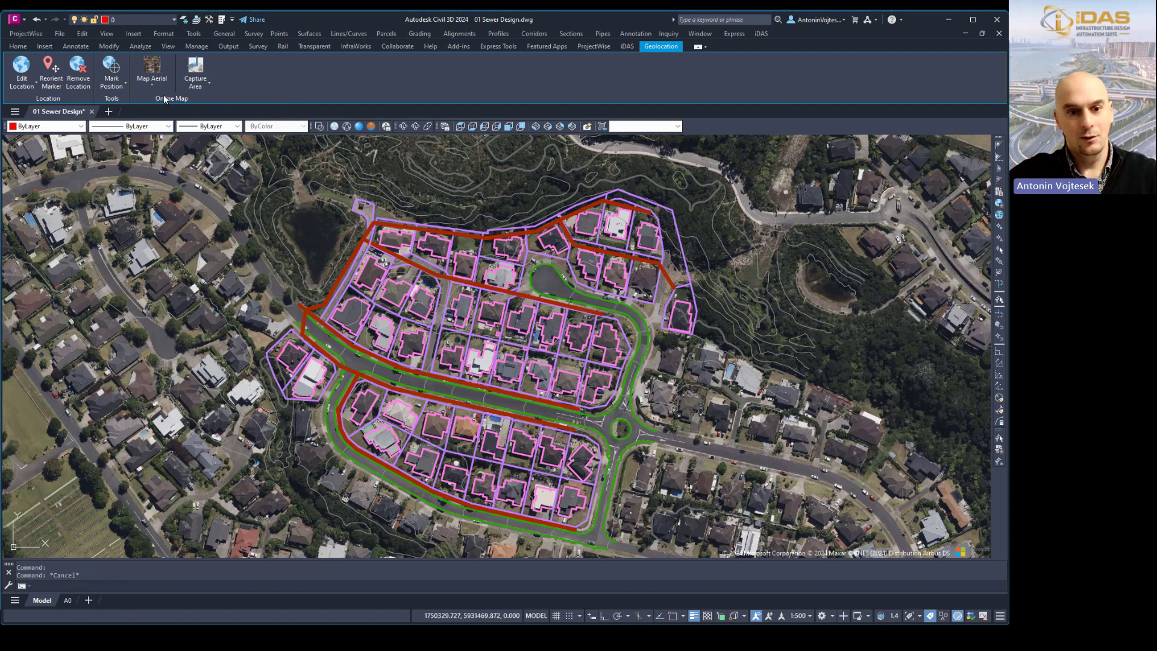
pyautogui.click(152, 83)
pyautogui.click(162, 168)
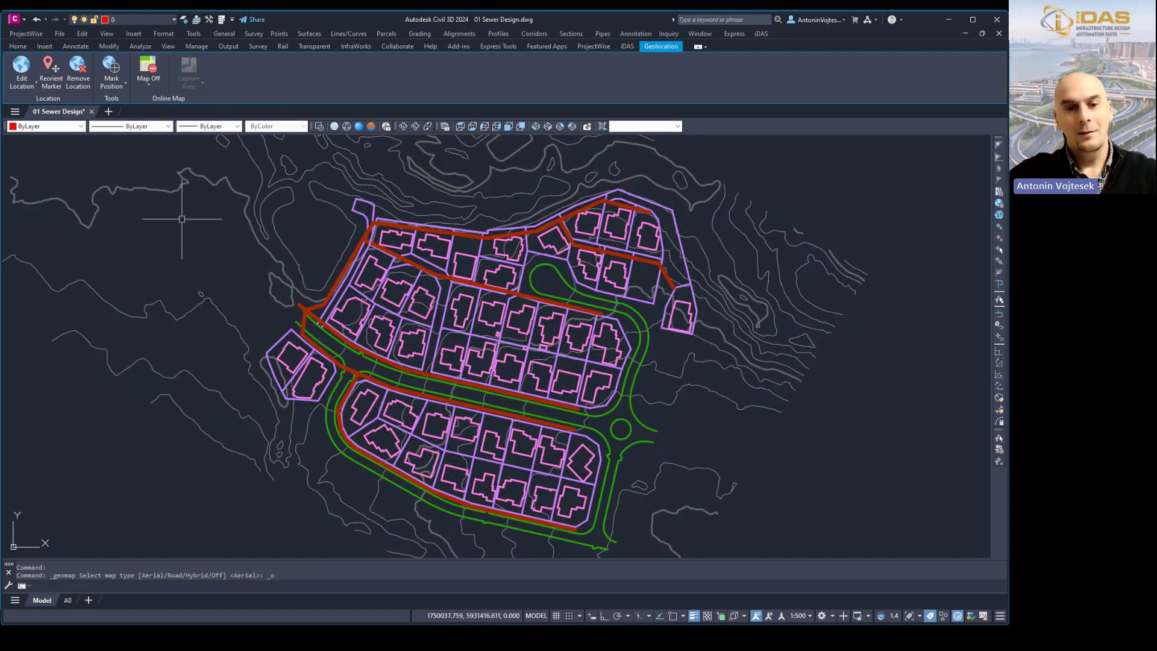
pyautogui.scroll(-2, 381, 374)
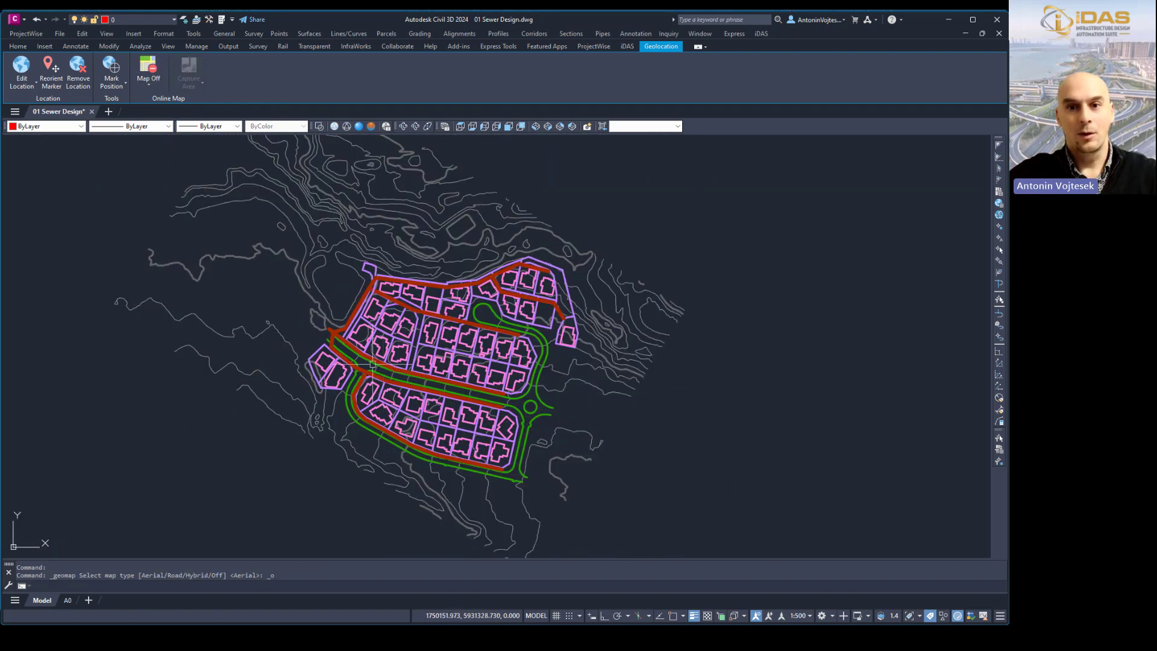
# Step: Start the iDAS Sewer Wizard and name the network Sewer
pyautogui.click(627, 46)
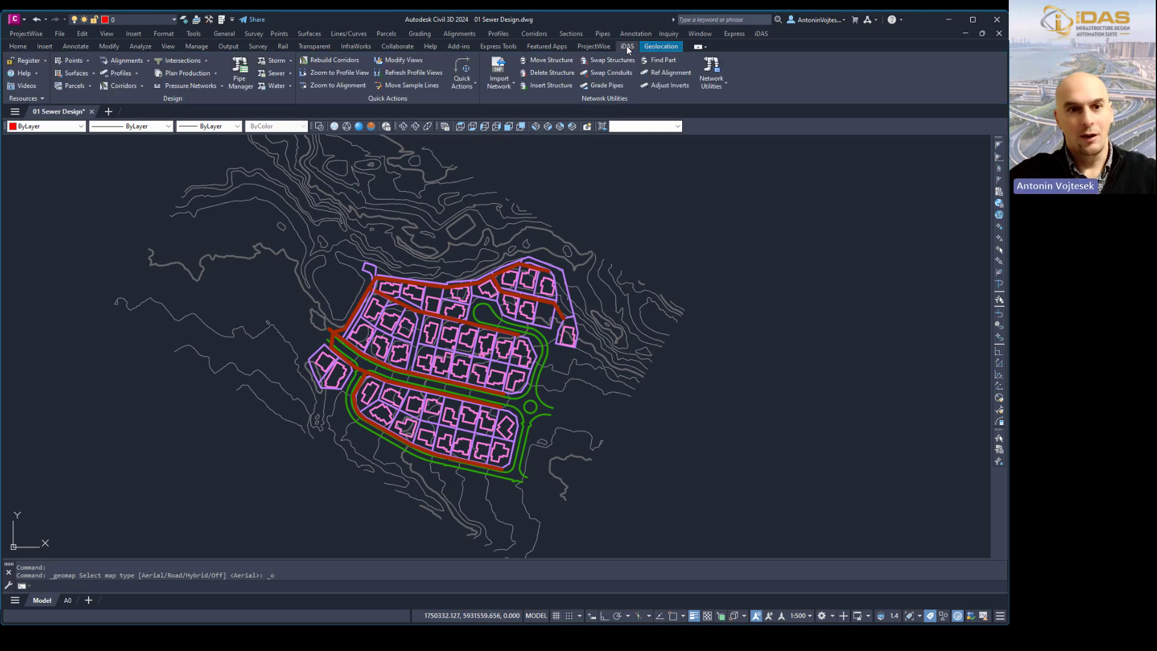
pyautogui.click(291, 74)
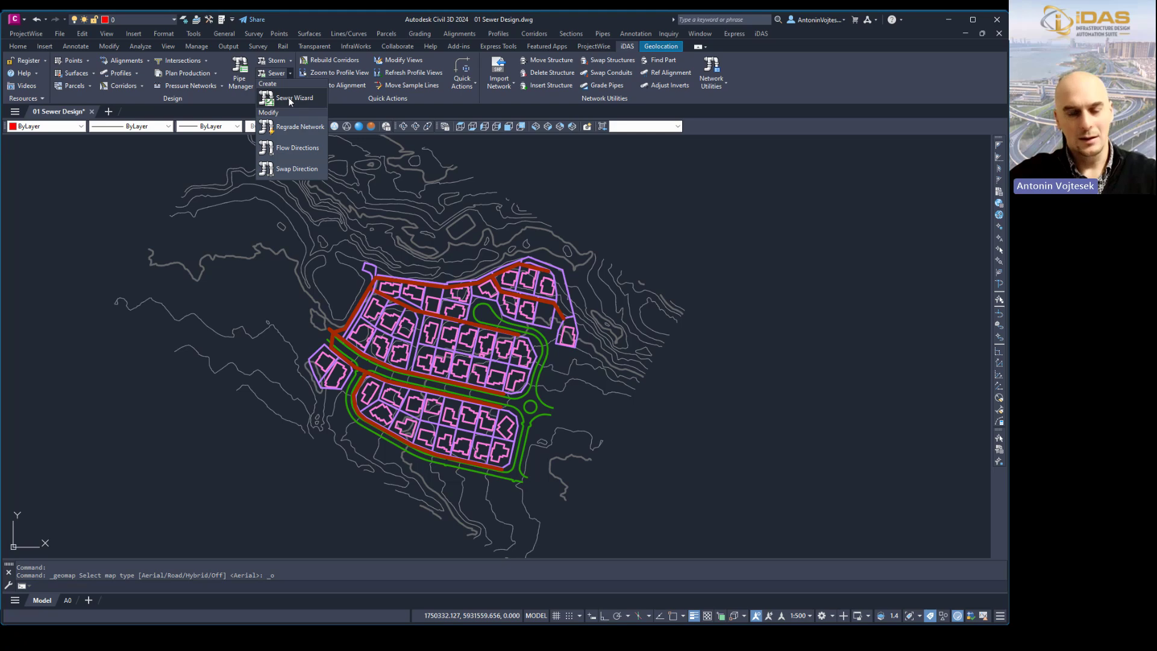
pyautogui.click(288, 98)
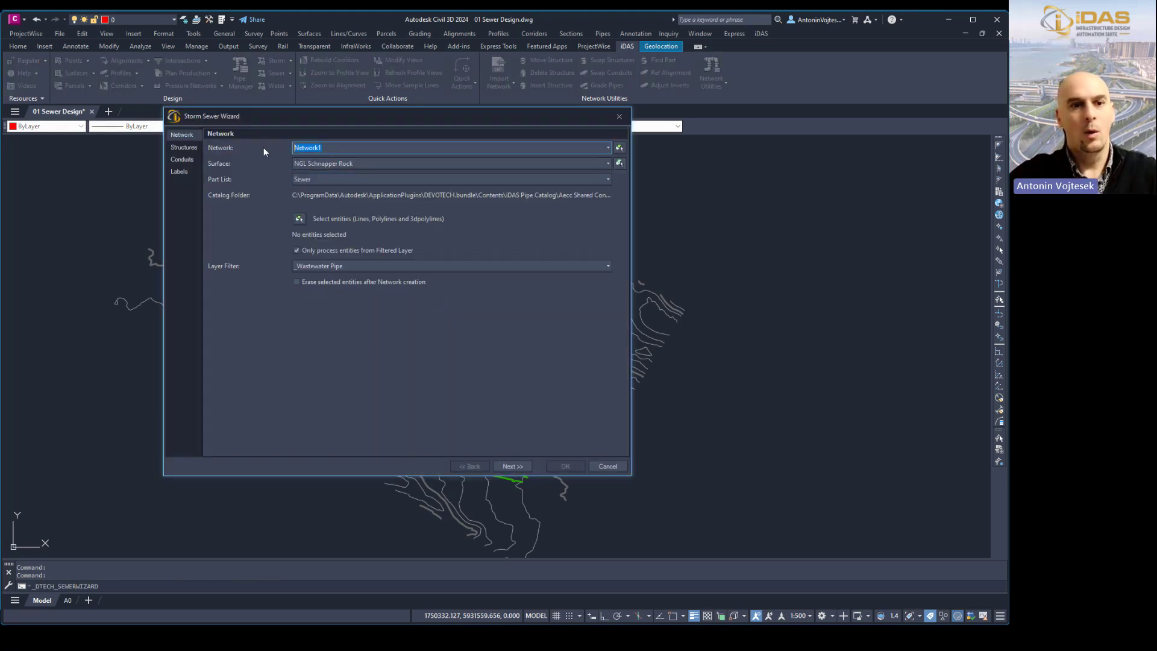
pyautogui.write('Sewer')
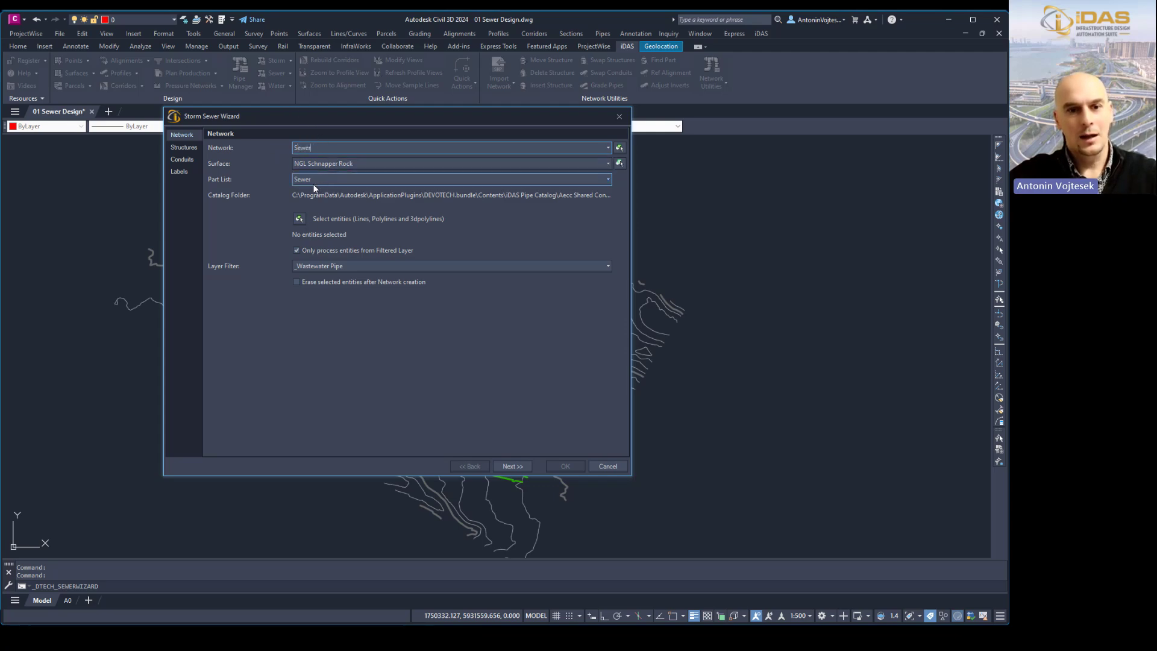
# Step: Select all the site linework as source entities and enable erasing the selected entities after network creation
pyautogui.click(299, 219)
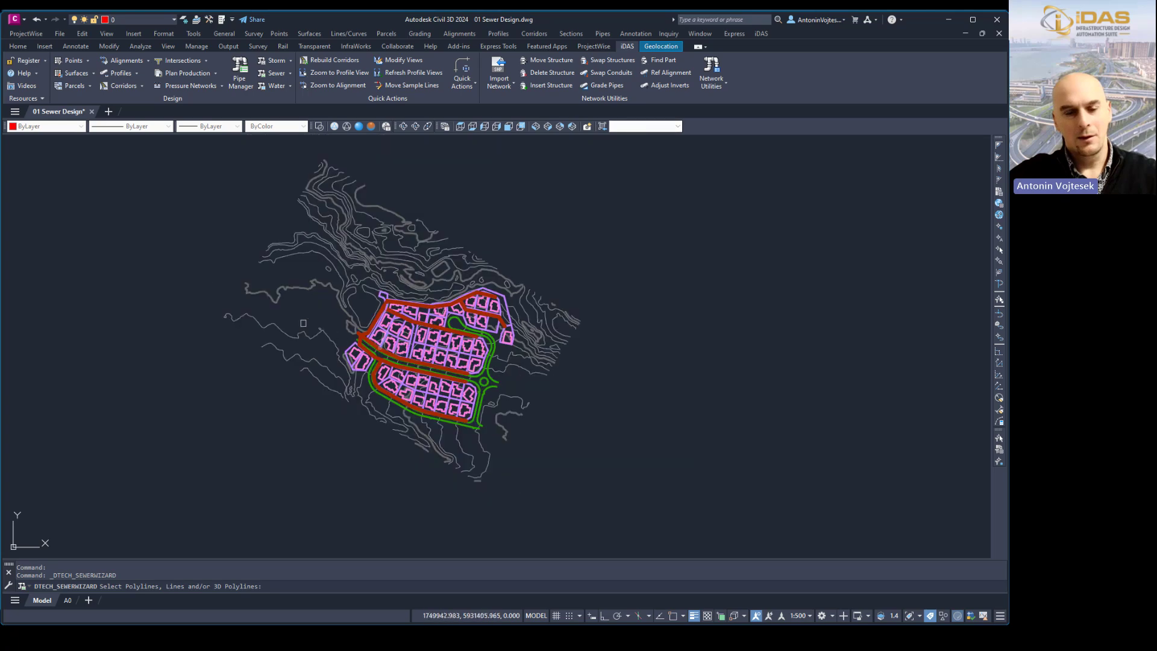
pyautogui.click(175, 212)
pyautogui.click(634, 451)
pyautogui.press('Return')
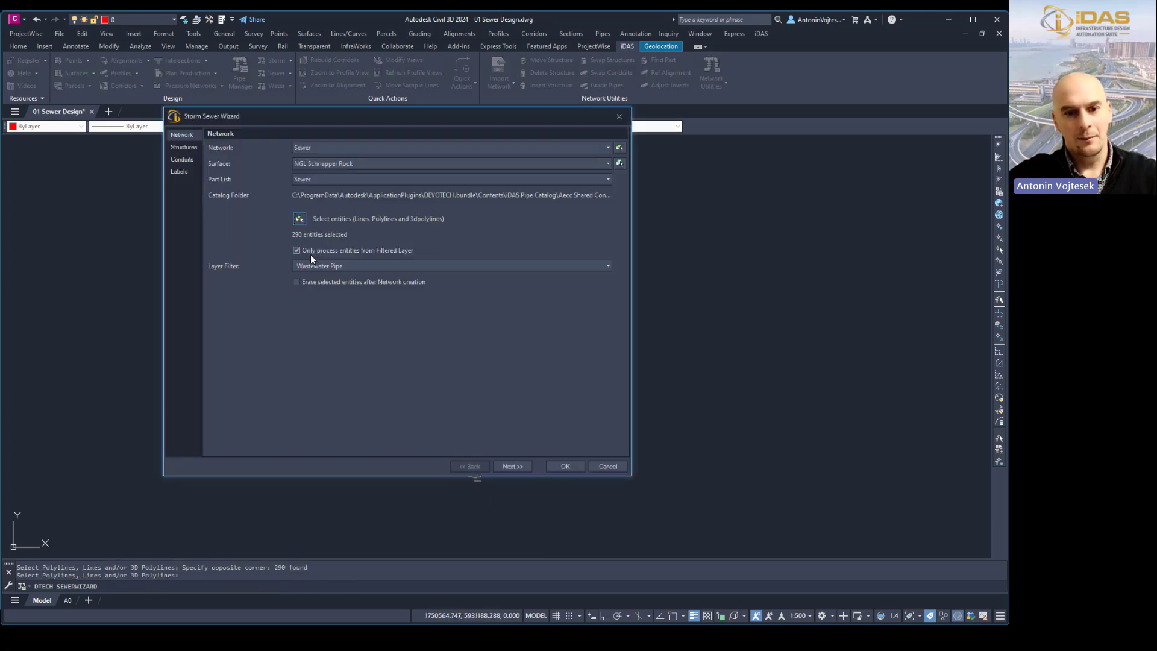
pyautogui.click(334, 282)
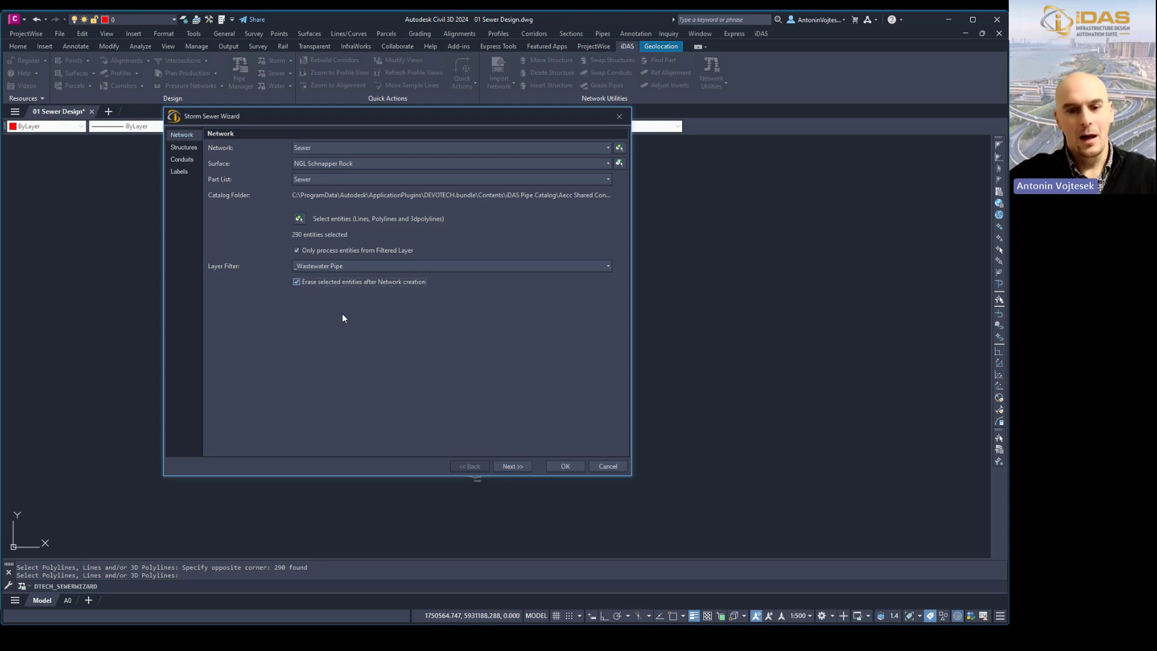
# Step: Keep the preselected manhole structure and choose the Iplex Novadrain PVC-U SN 4 AS NZS 1260 family for the conduits
pyautogui.click(512, 466)
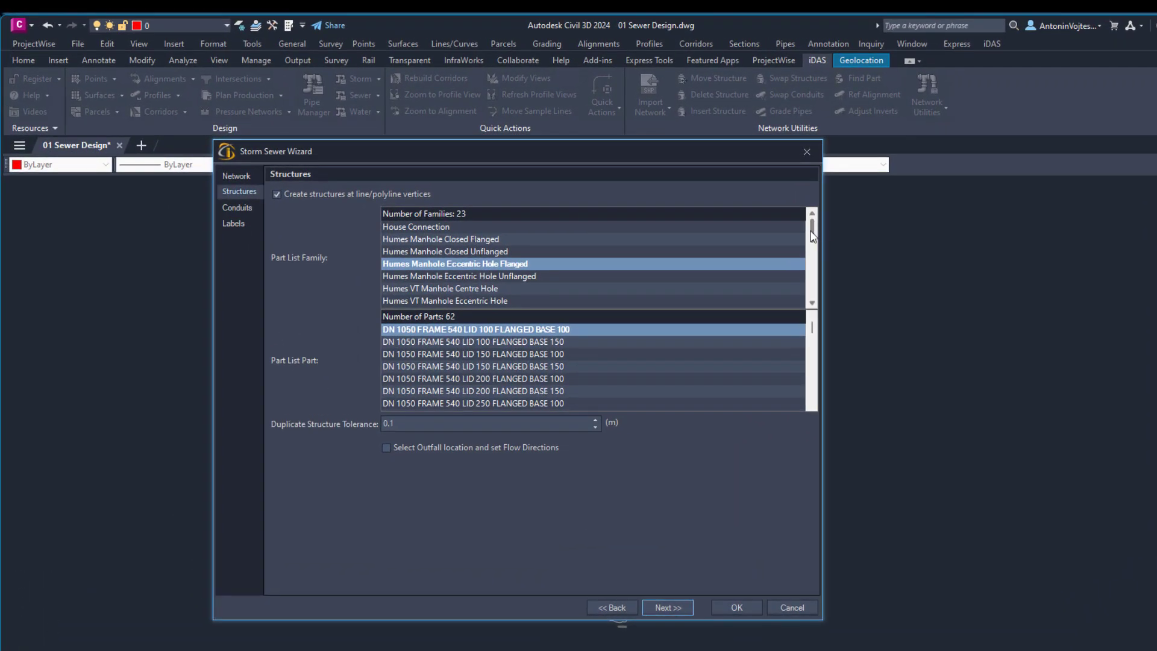
pyautogui.moveTo(813, 238)
pyautogui.mouseDown()
pyautogui.moveTo(817, 297)
pyautogui.moveTo(819, 240)
pyautogui.mouseUp()
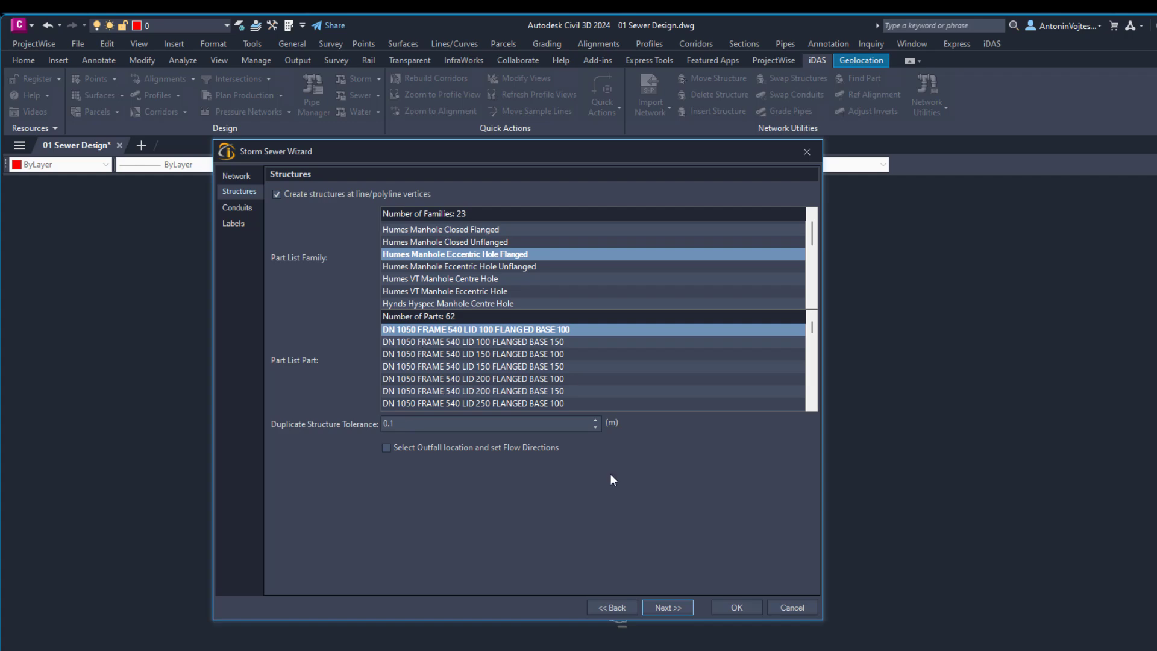
pyautogui.click(674, 606)
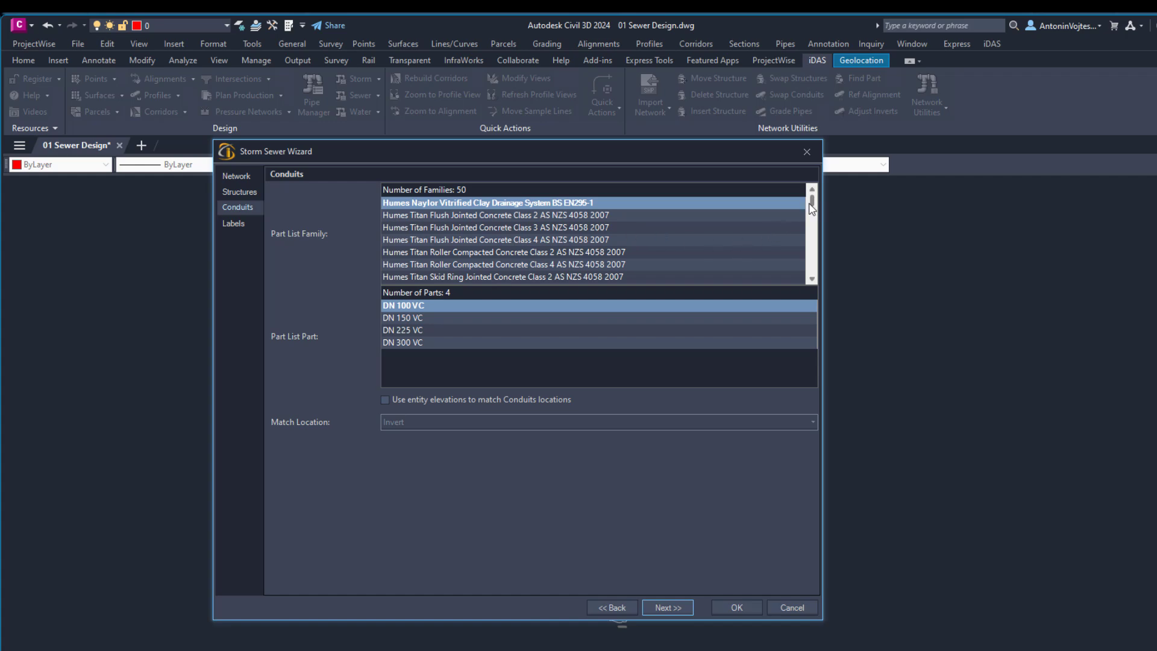
pyautogui.moveTo(813, 208); pyautogui.dragTo(813, 262)
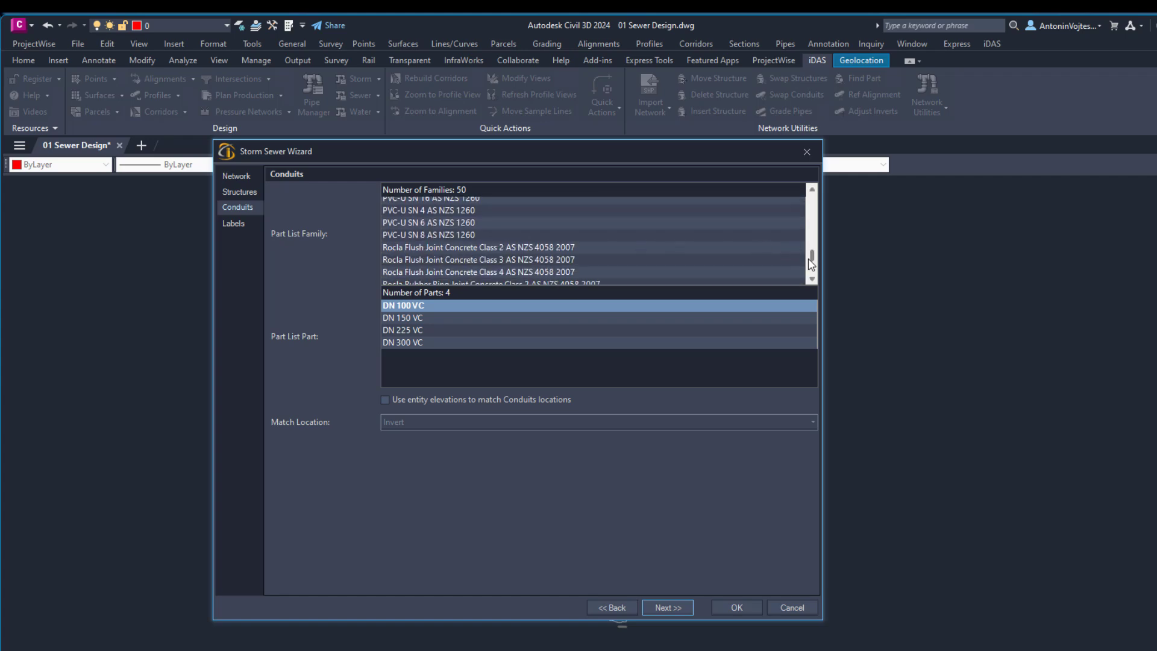
pyautogui.moveTo(813, 265); pyautogui.dragTo(820, 241)
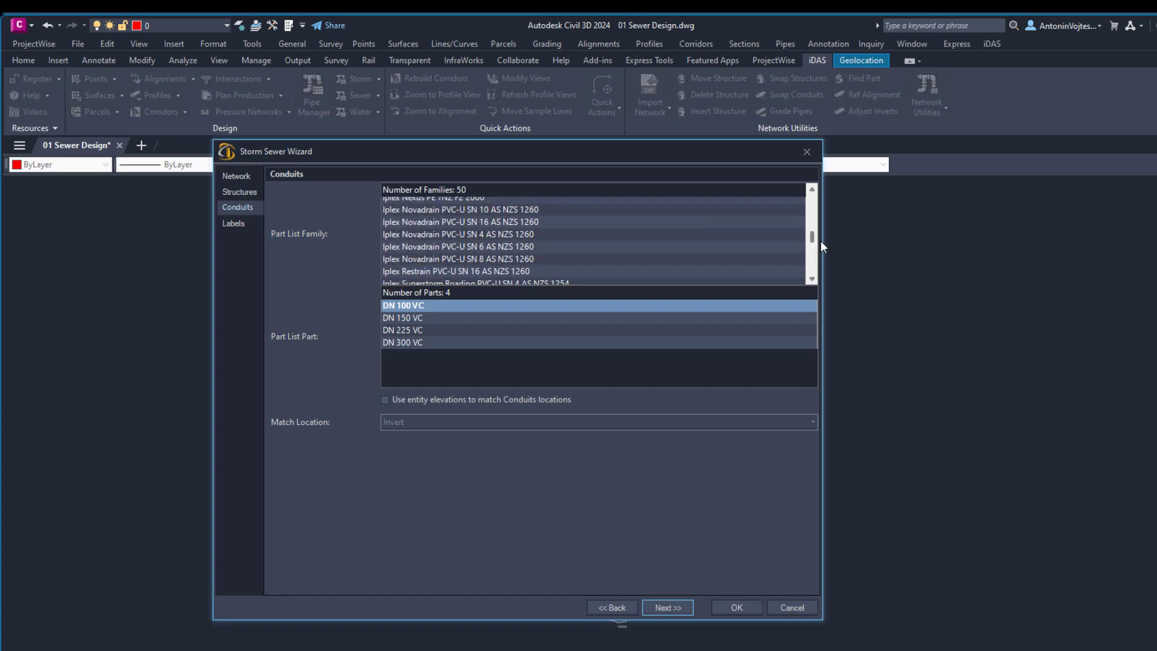
pyautogui.click(478, 238)
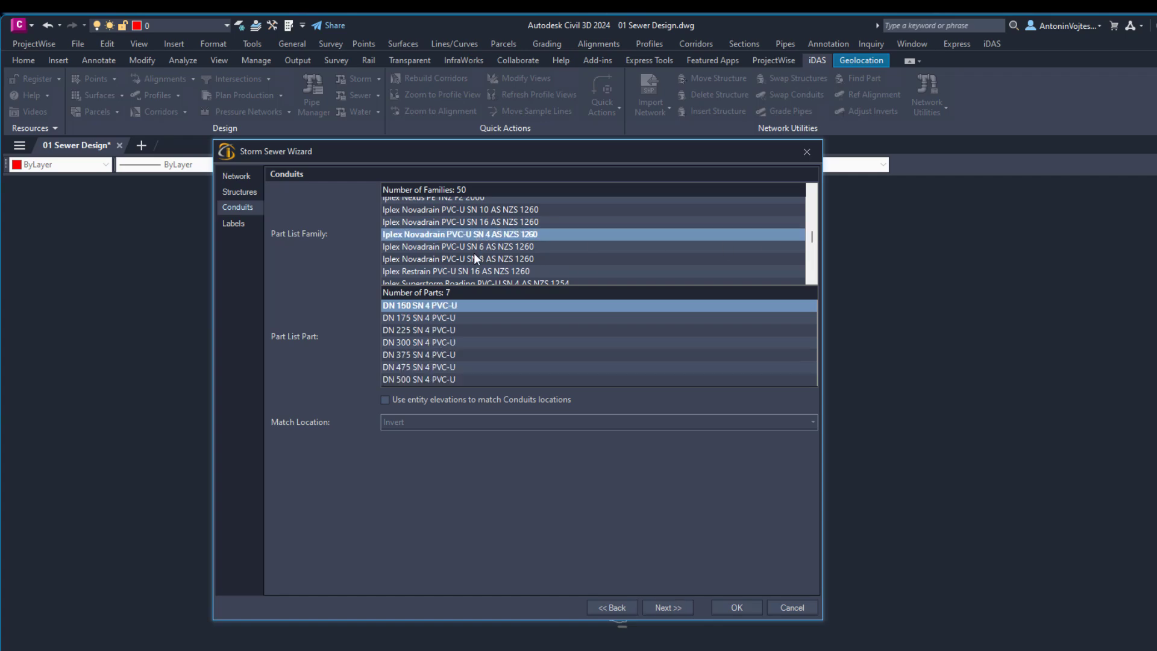
# Step: Set the structure labels to Plan | Name and pipe labels to Direction Arrow | With Tail | Above Pipe, and create the network
pyautogui.click(673, 610)
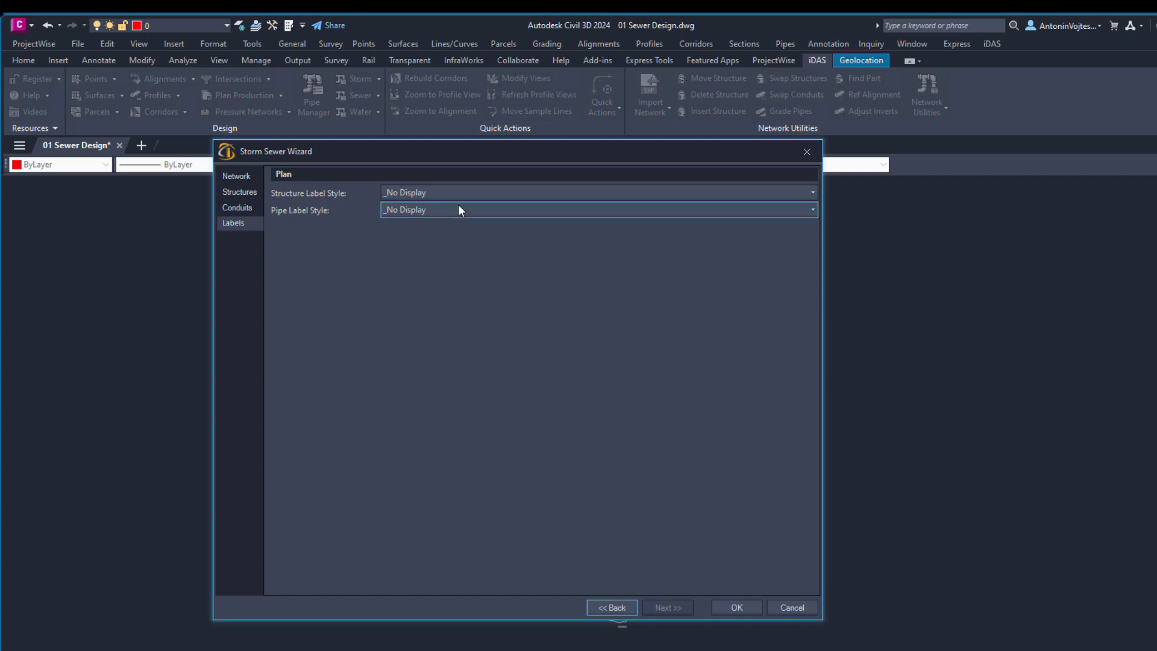
pyautogui.click(467, 187)
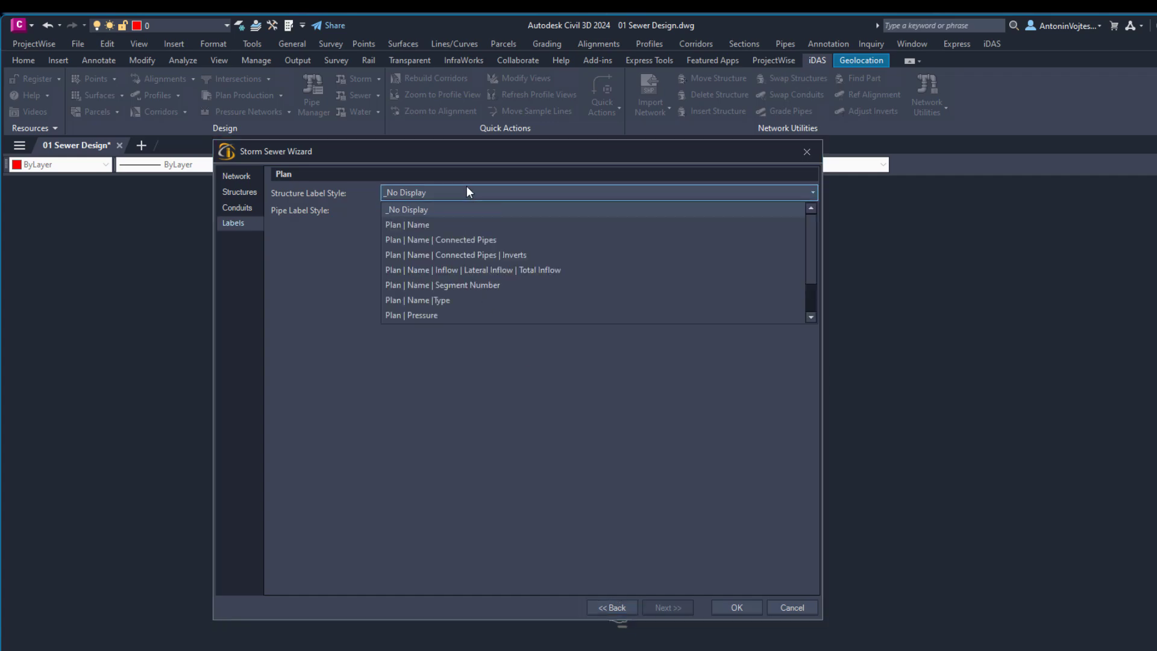
pyautogui.click(410, 226)
pyautogui.click(442, 210)
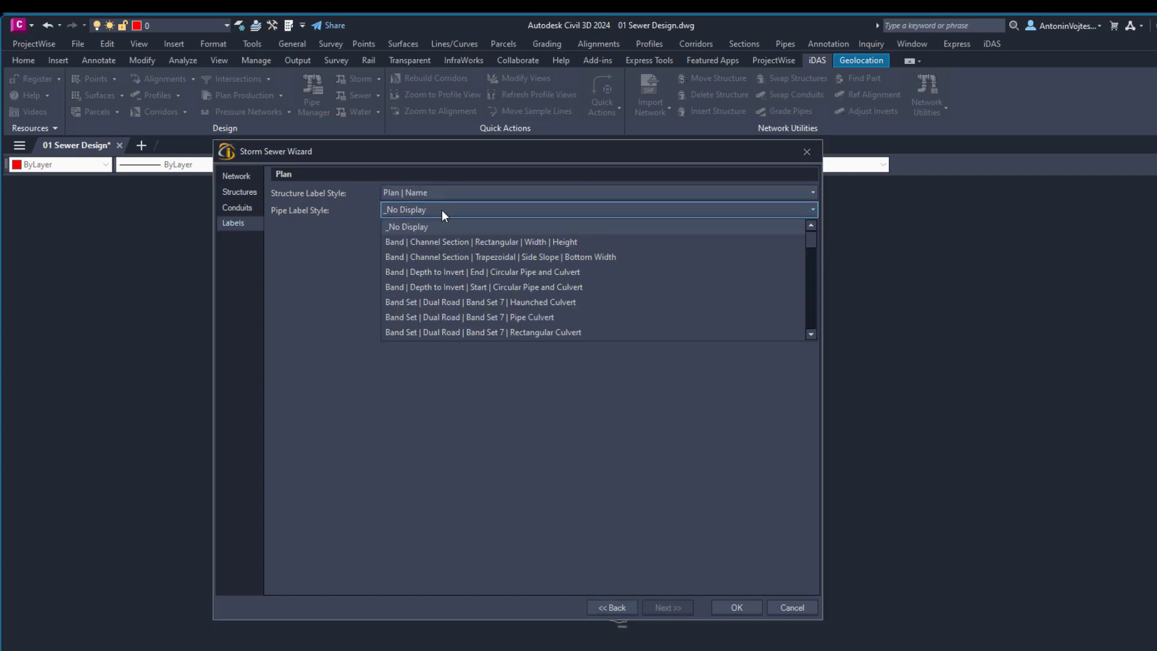
pyautogui.moveTo(812, 242); pyautogui.dragTo(819, 308)
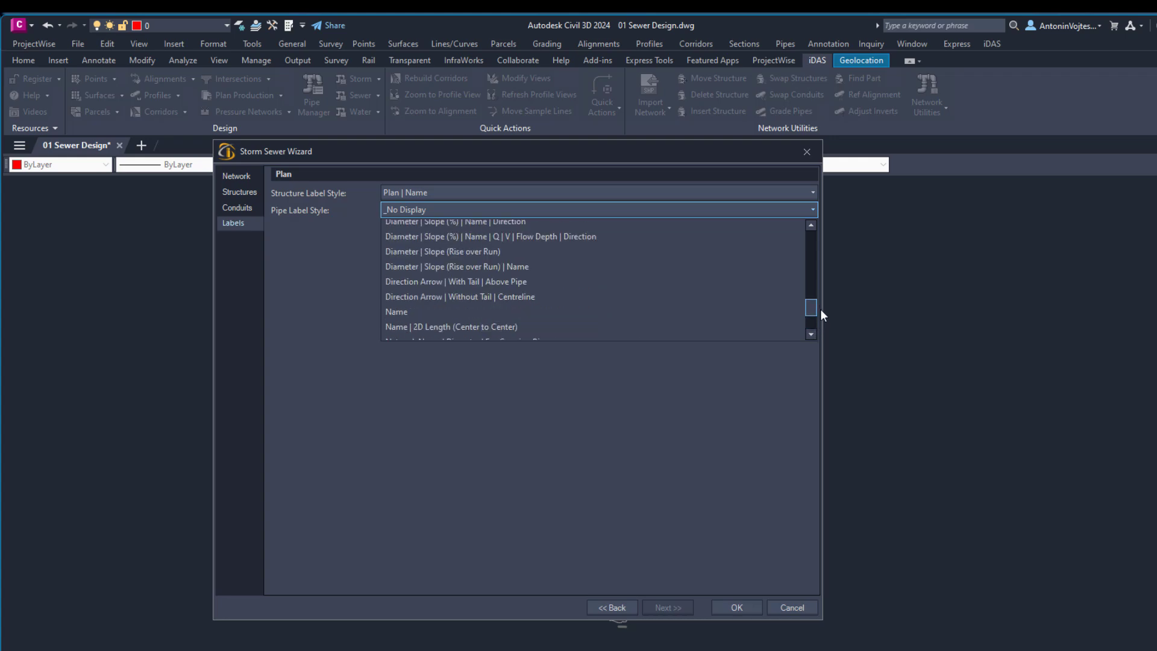
pyautogui.click(493, 281)
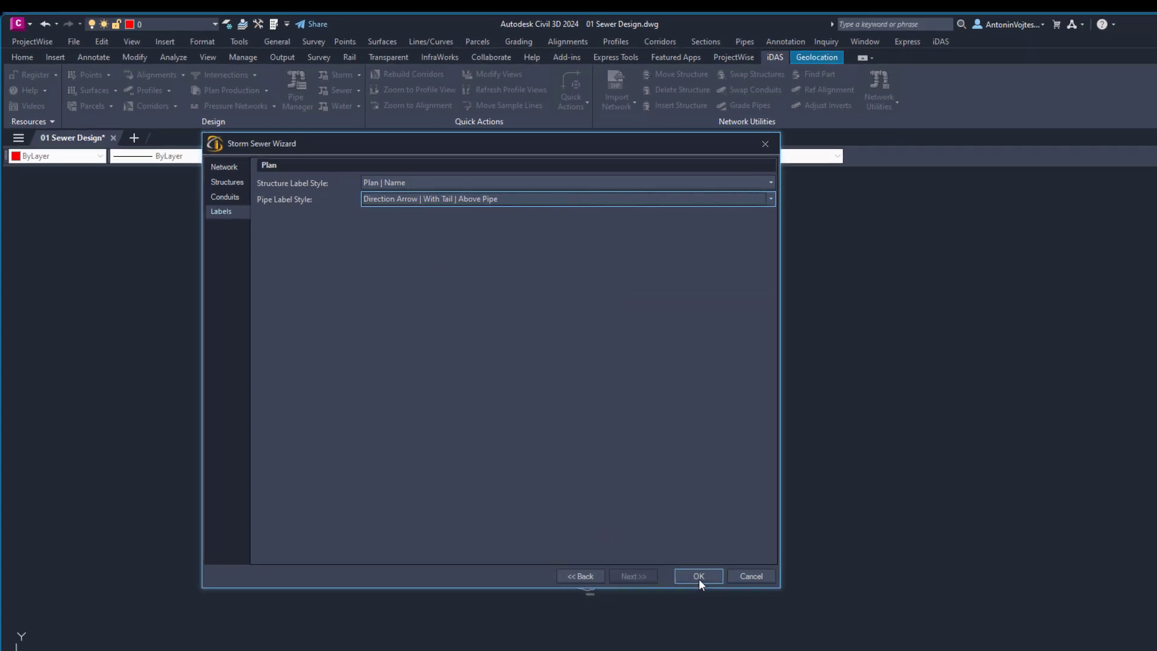
pyautogui.click(737, 607)
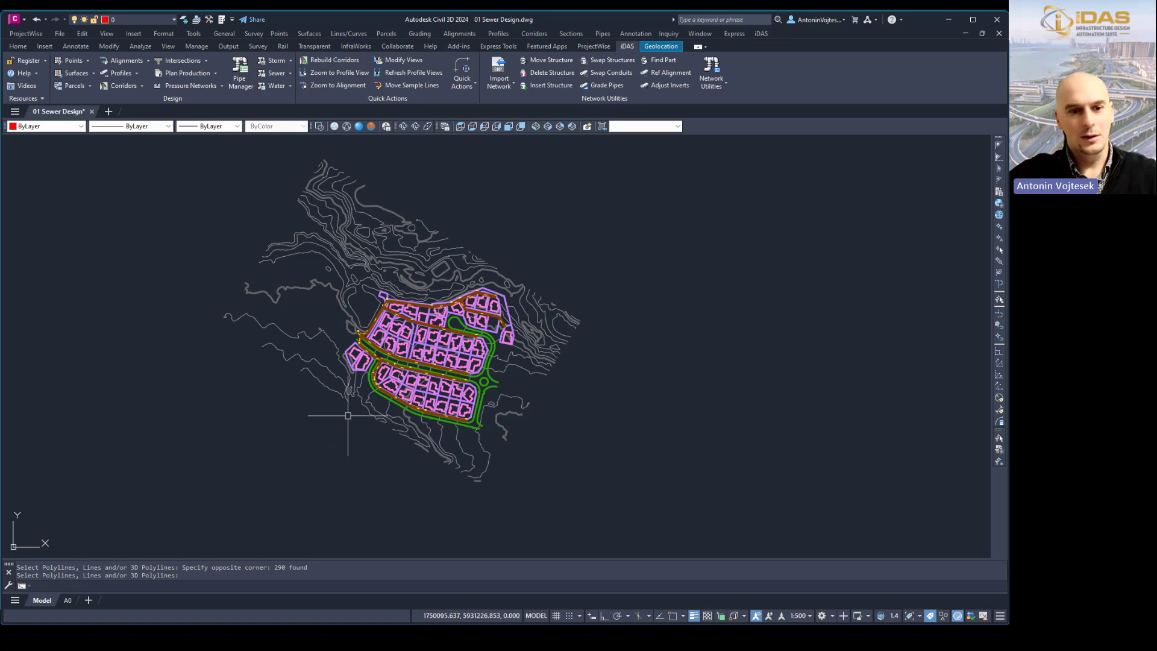
# Step: Examine the flow direction arrows on the new sewer pipes around manhole MH2
pyautogui.scroll(10, 361, 372)
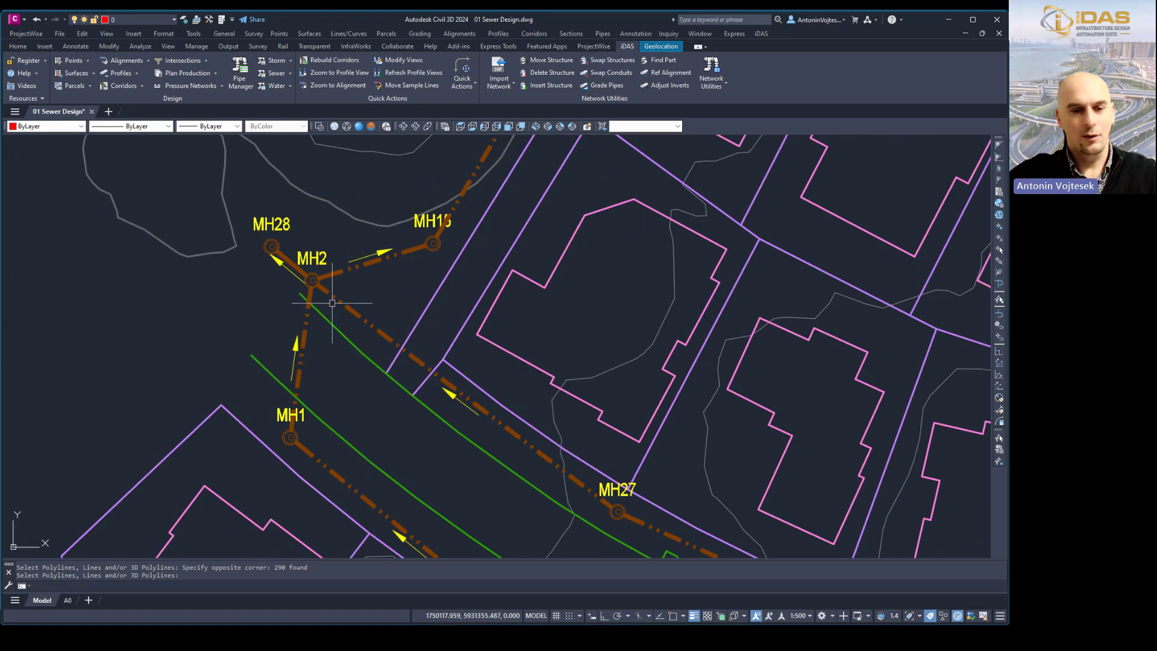
pyautogui.click(351, 272)
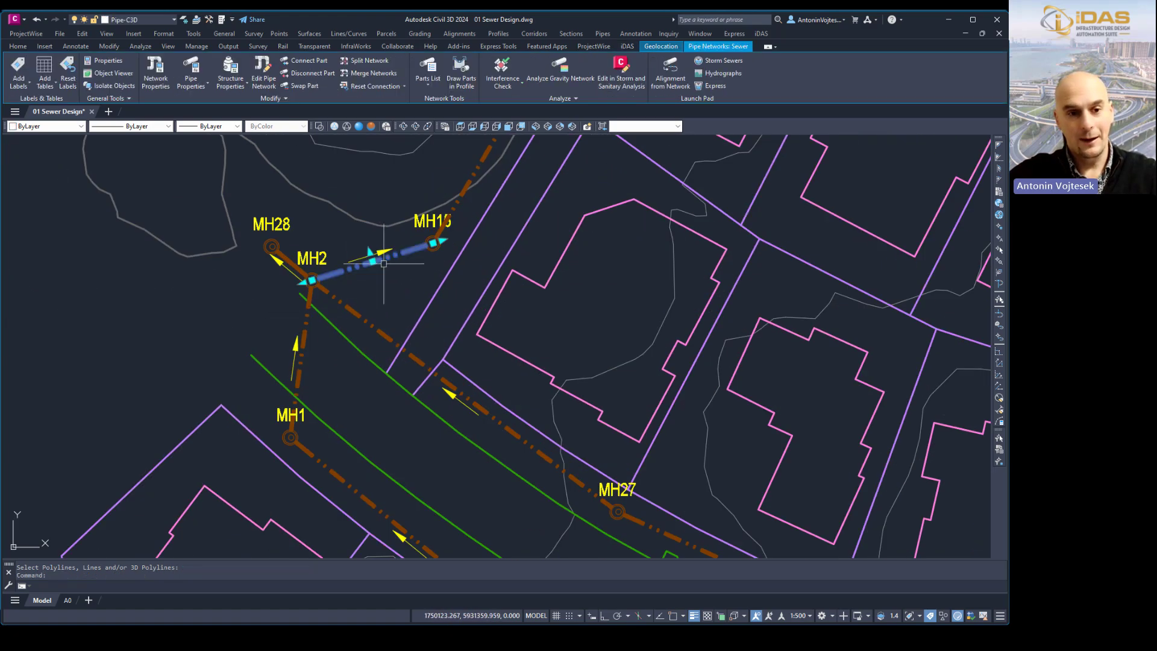
pyautogui.scroll(4, 330, 272)
pyautogui.scroll(-4, 365, 398)
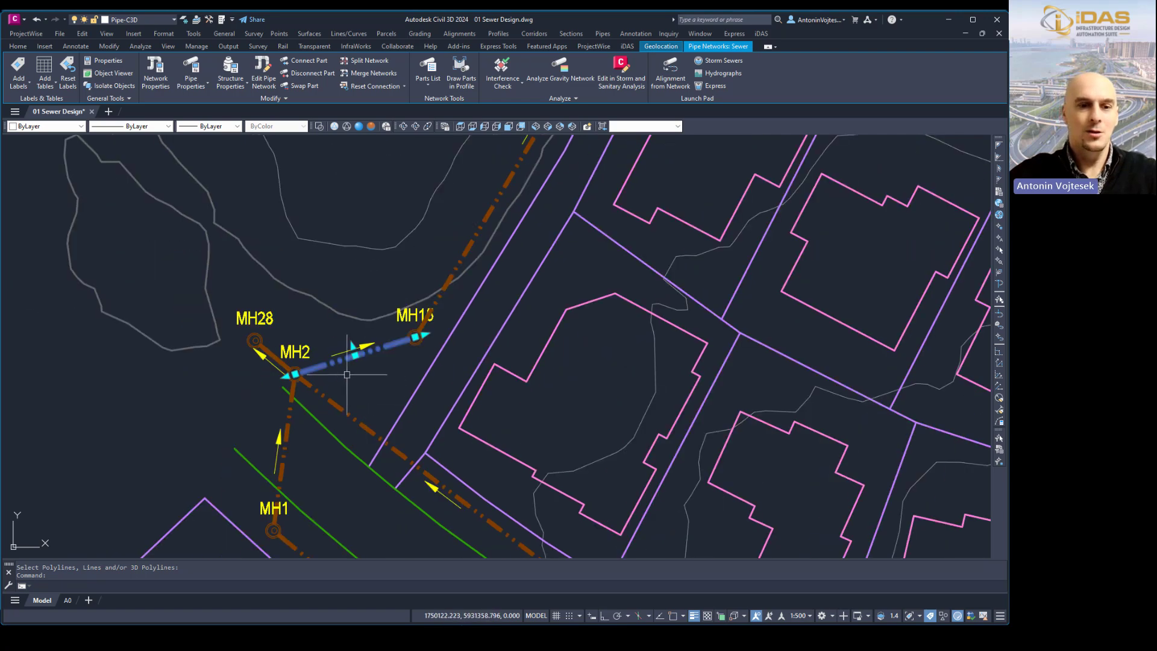
pyautogui.press('Escape')
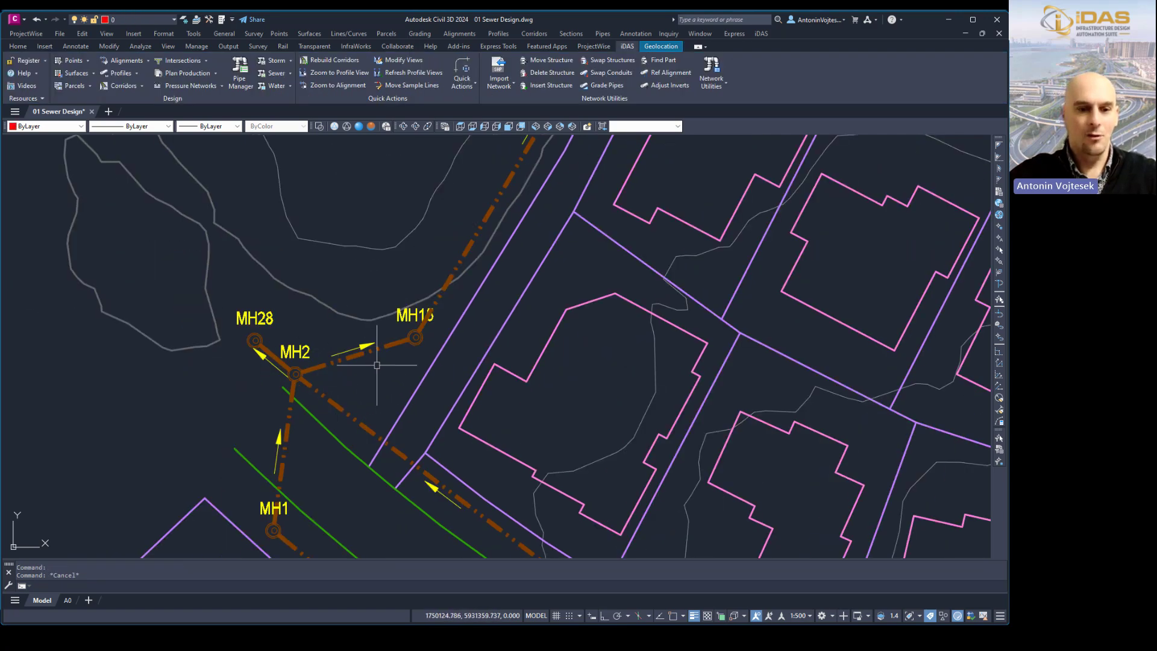
pyautogui.scroll(-2, 392, 405)
pyautogui.scroll(2, 391, 405)
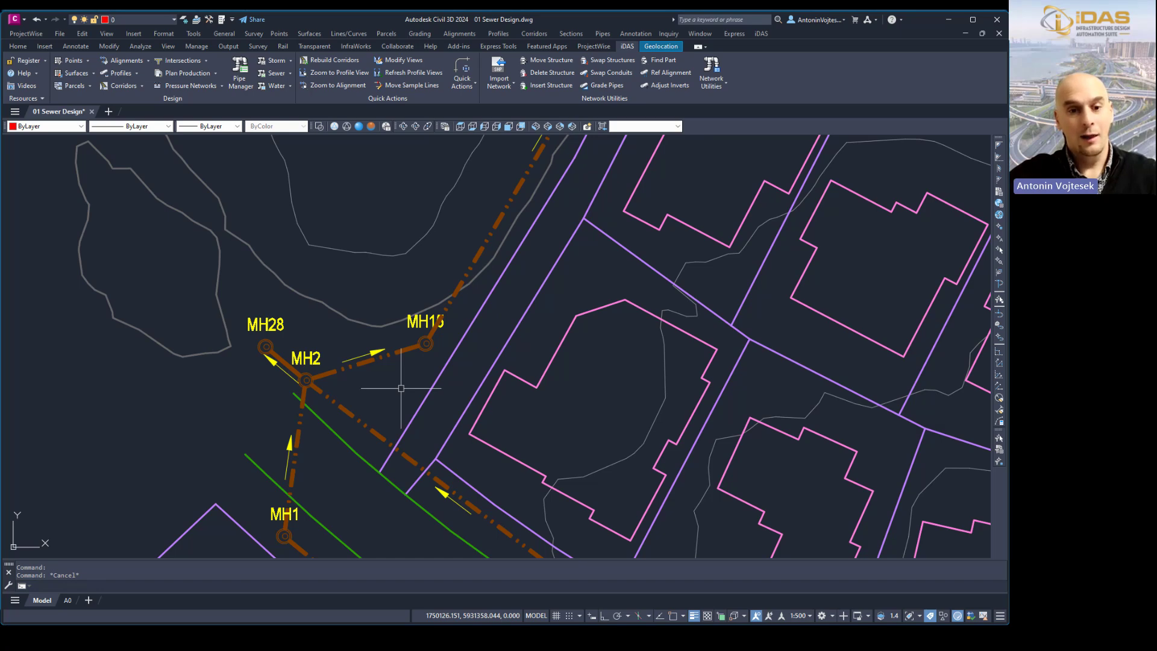
pyautogui.scroll(-2, 398, 390)
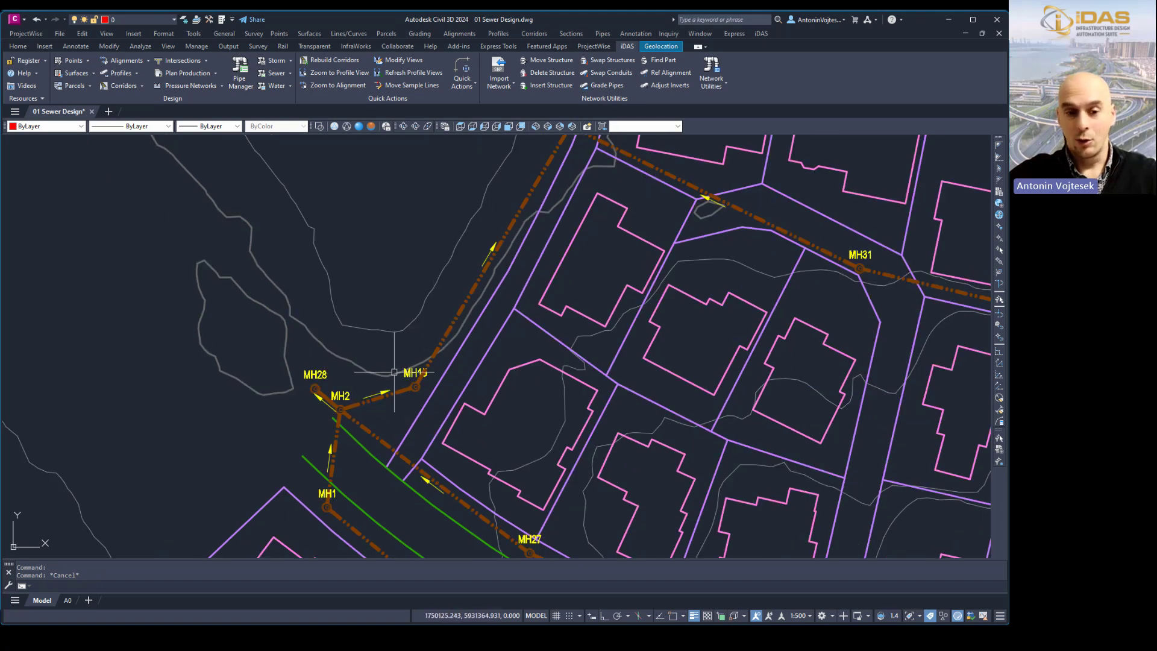
pyautogui.moveTo(387, 362); pyautogui.dragTo(334, 343, button='middle')
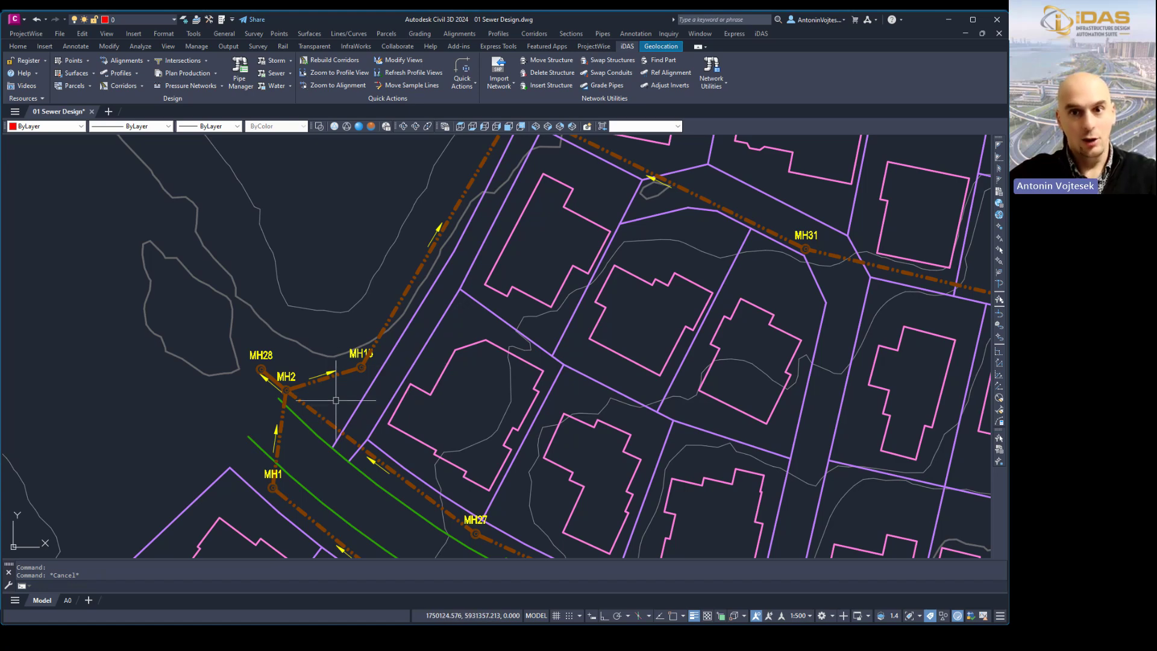
# Step: Examine the flow direction method options and the start and end structures in the properties of the pipe between MH2 and MH15
pyautogui.click(602, 38)
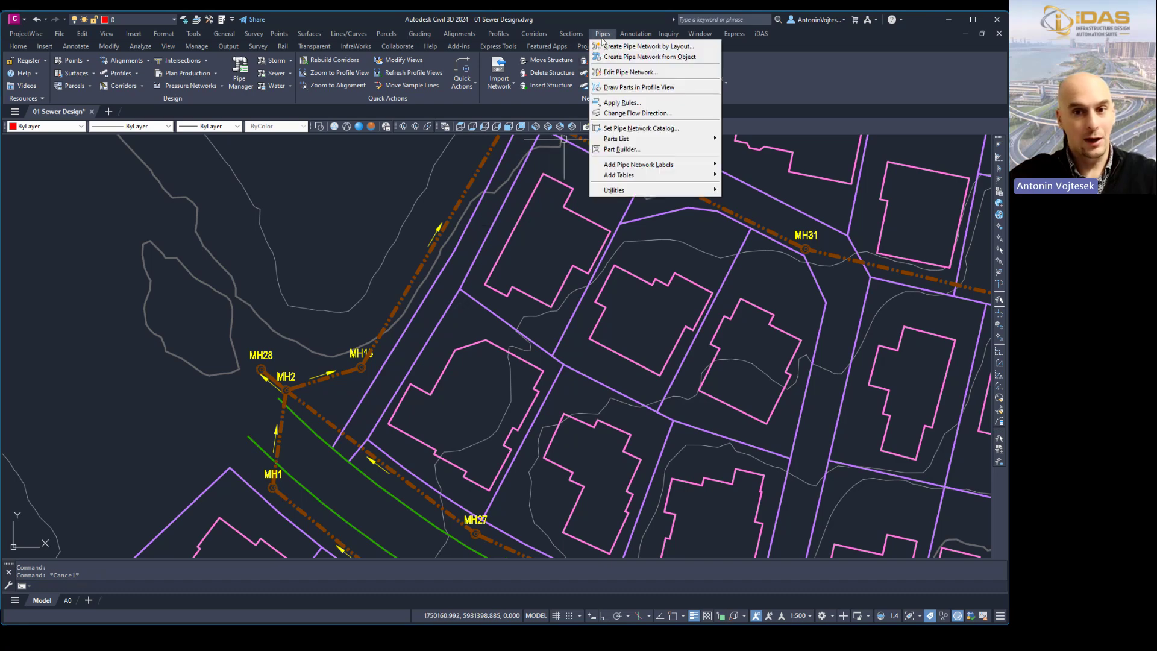
pyautogui.click(627, 113)
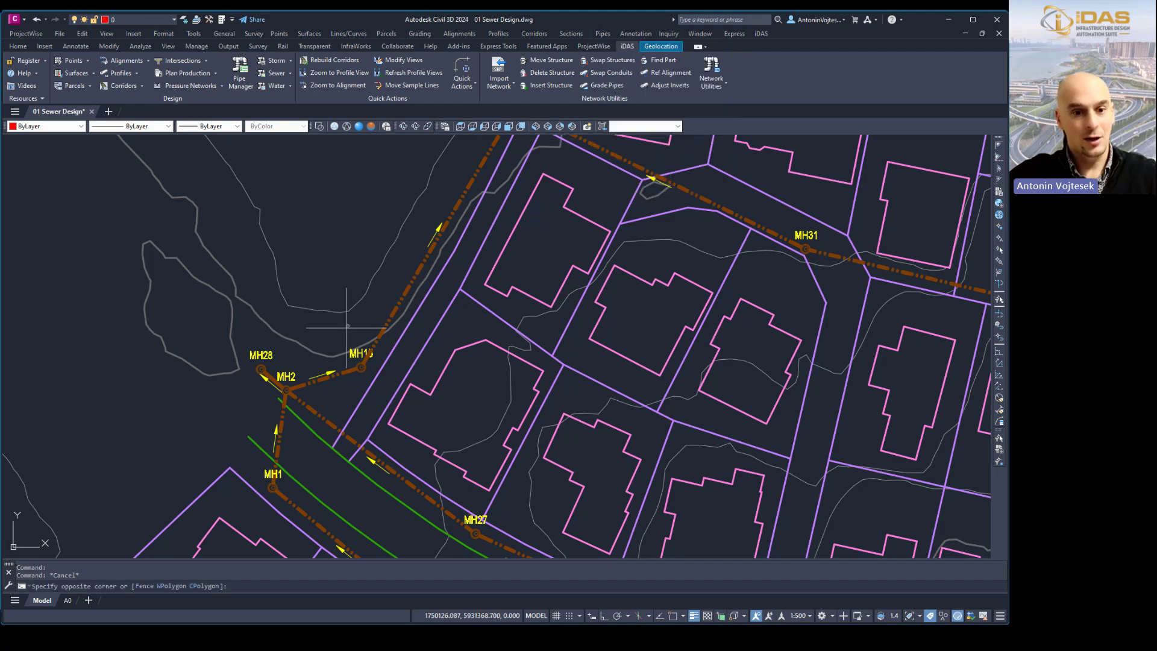
pyautogui.click(341, 374)
pyautogui.rightClick(345, 376)
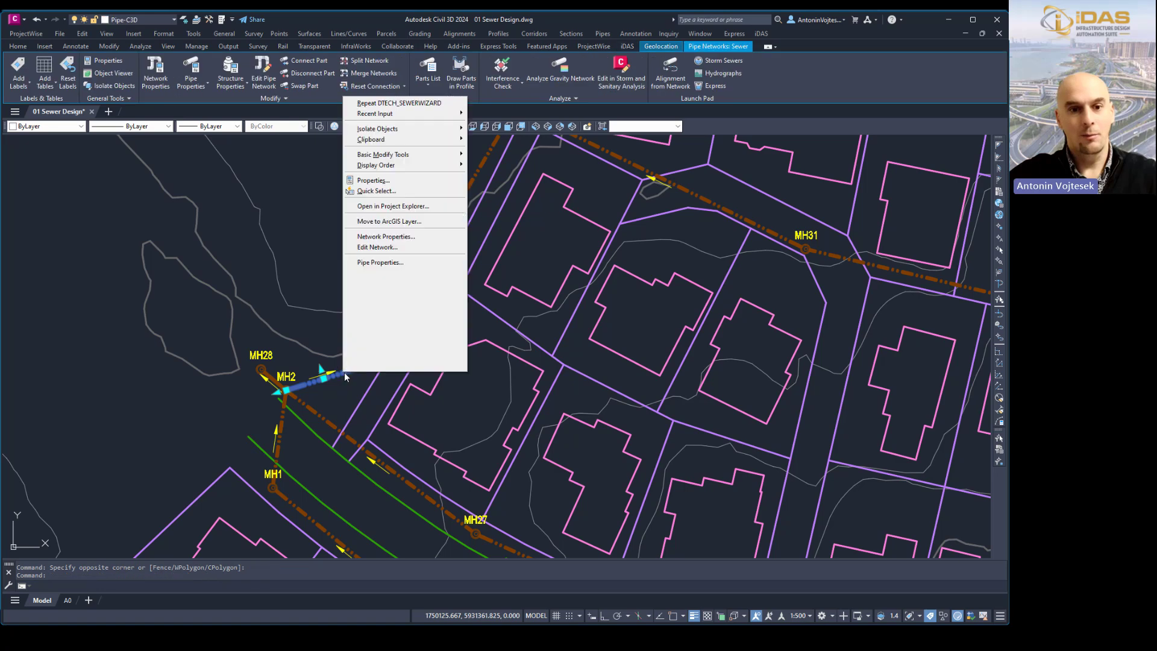
pyautogui.click(382, 263)
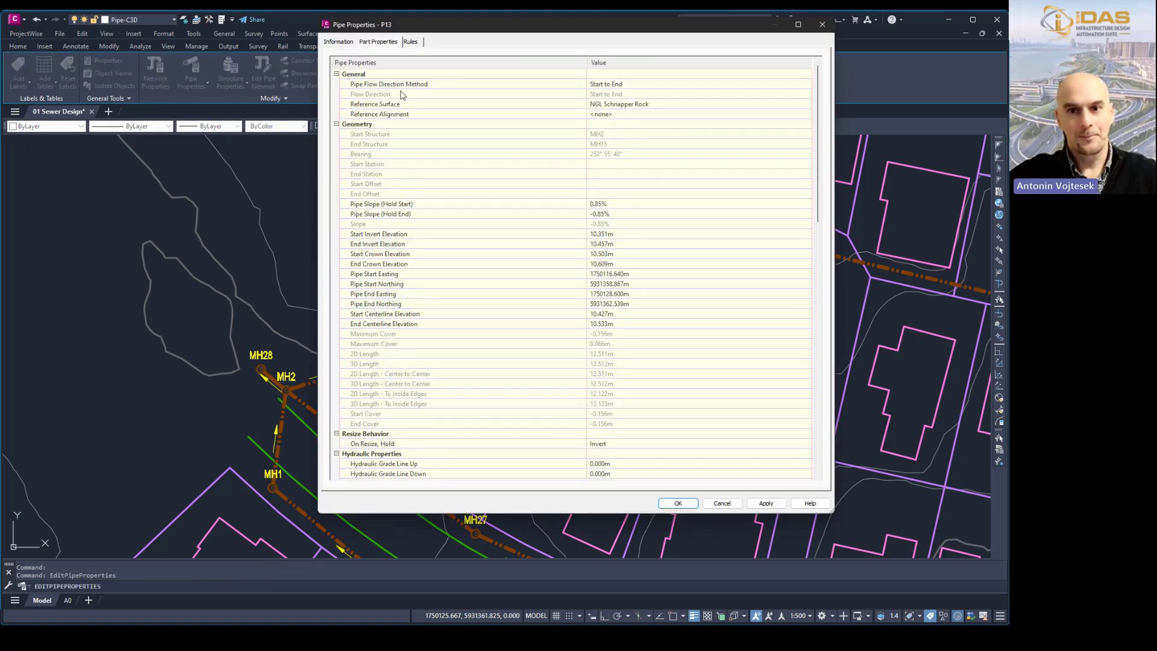
pyautogui.click(408, 85)
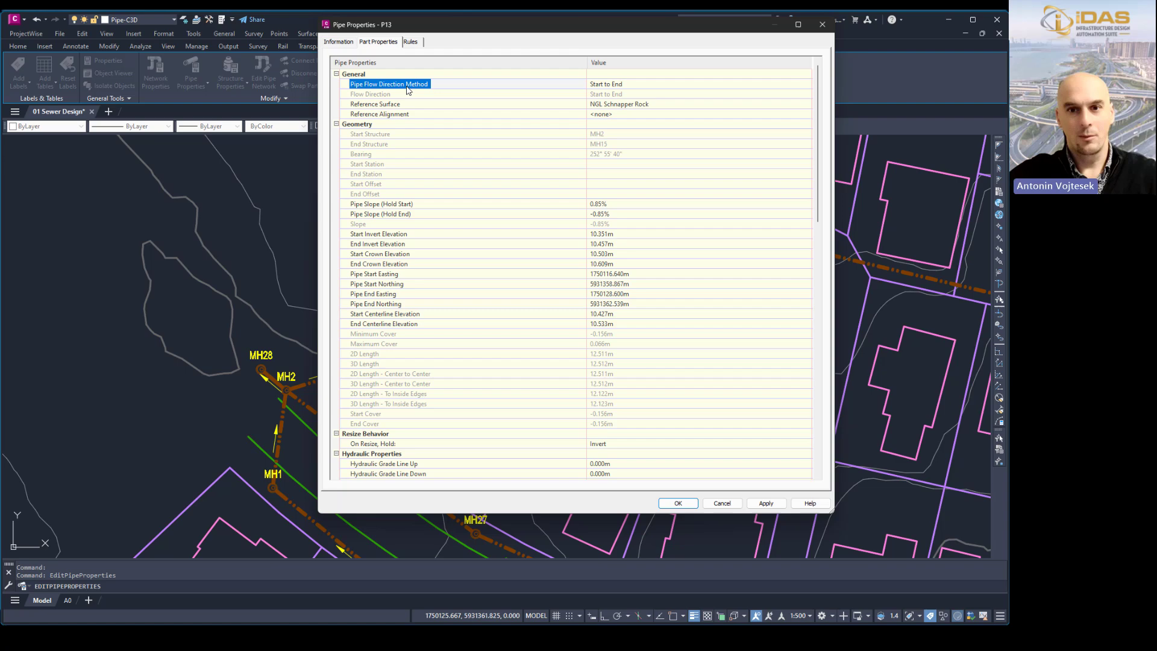
pyautogui.click(643, 87)
pyautogui.click(641, 85)
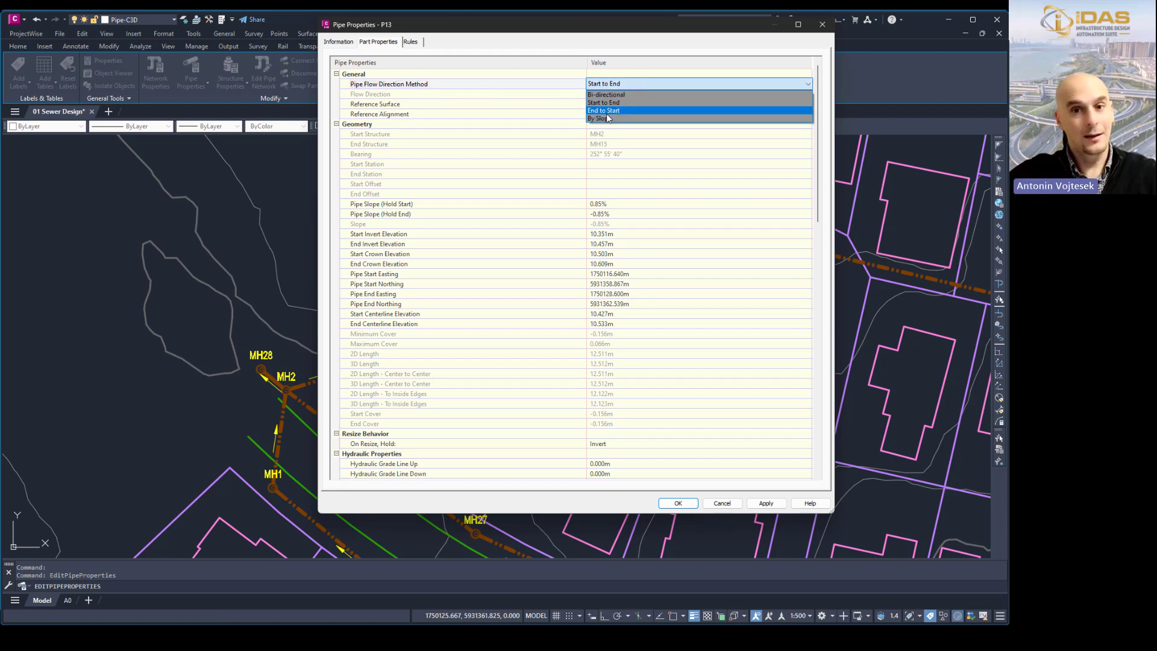
pyautogui.click(530, 88)
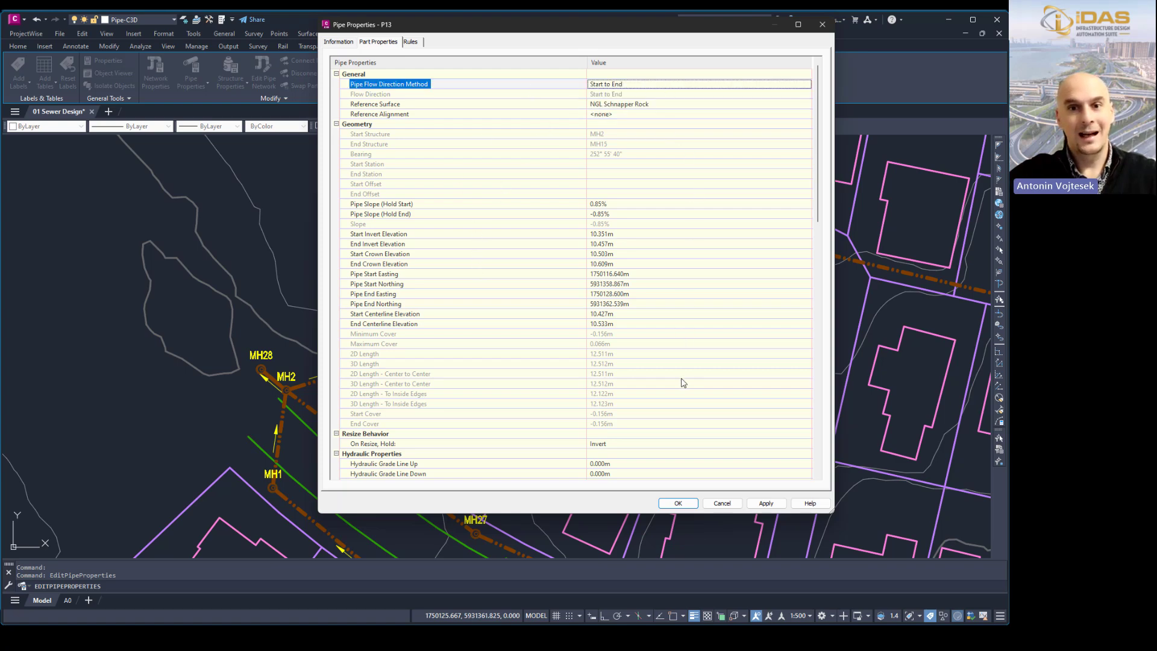
pyautogui.click(603, 146)
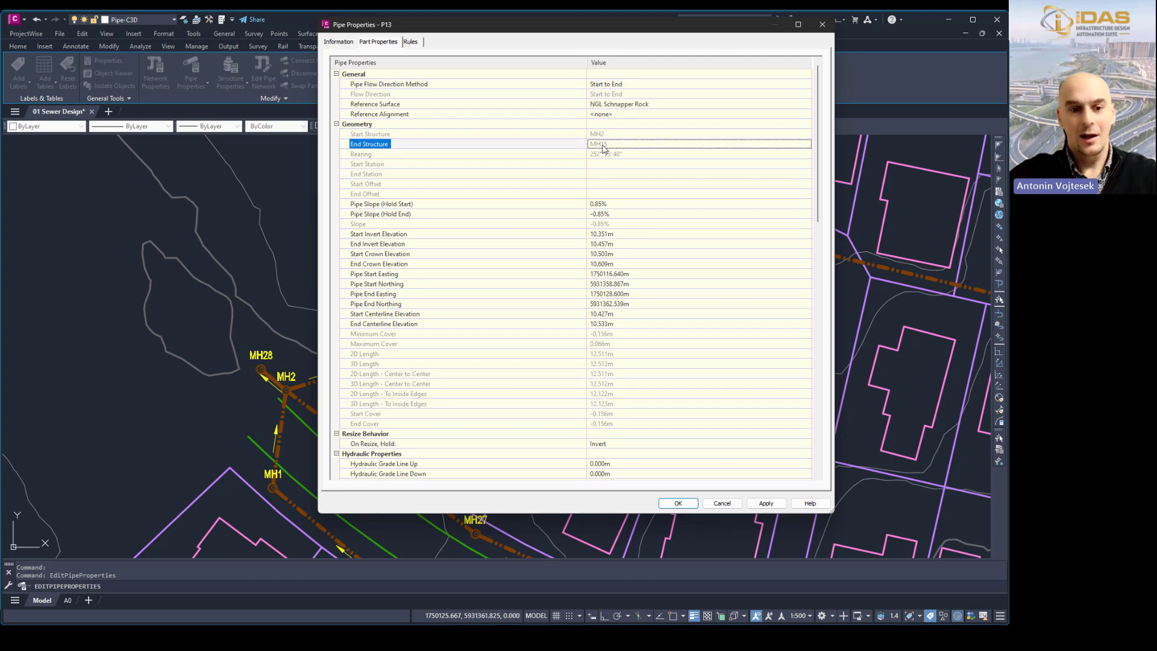
pyautogui.click(734, 508)
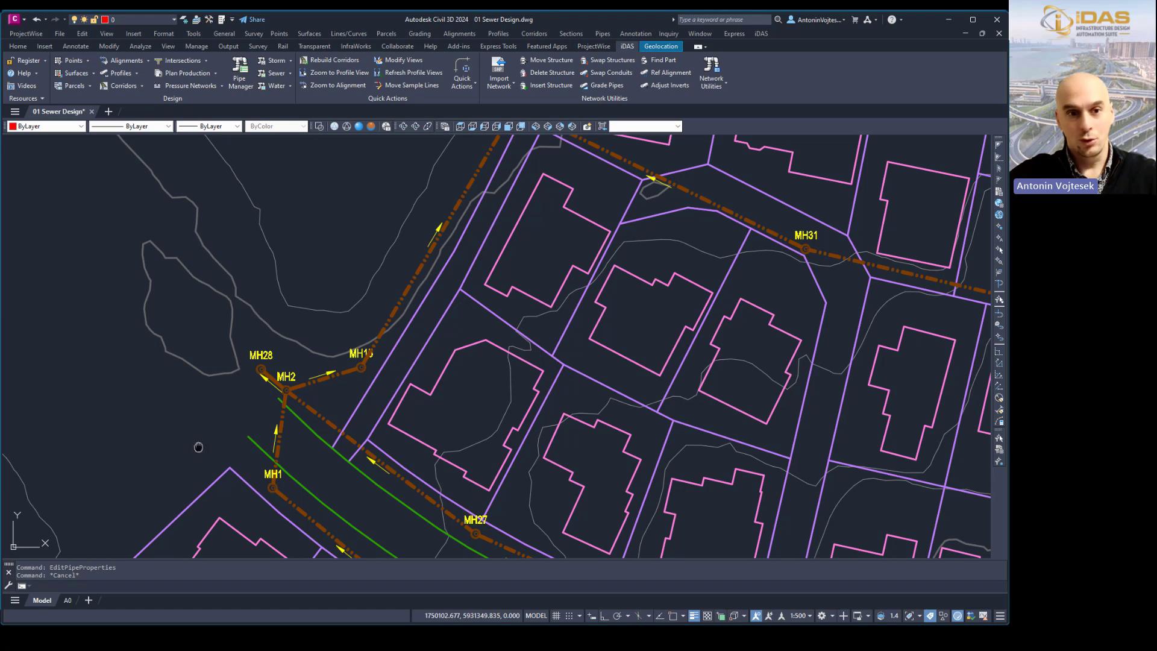
# Step: Set the Sewer network's flow directions towards MH28 as the selected outfall, swapping that structure for the Hynds Wingwall WW0300M part
pyautogui.moveTo(199, 444); pyautogui.dragTo(305, 421, button='middle')
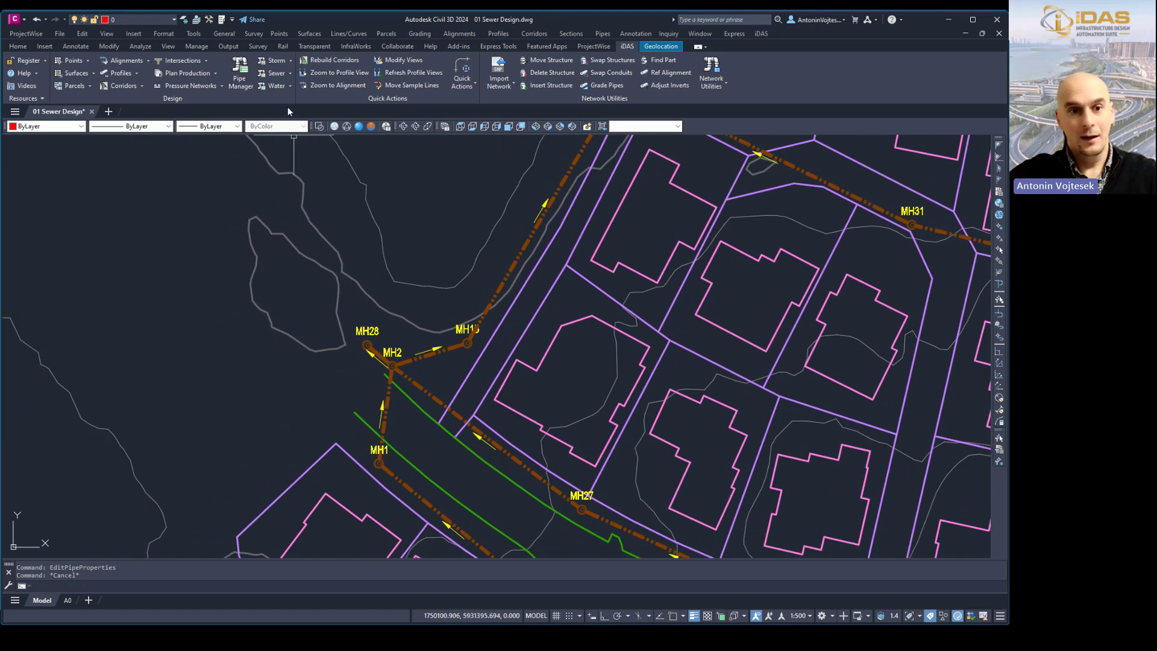
pyautogui.click(291, 75)
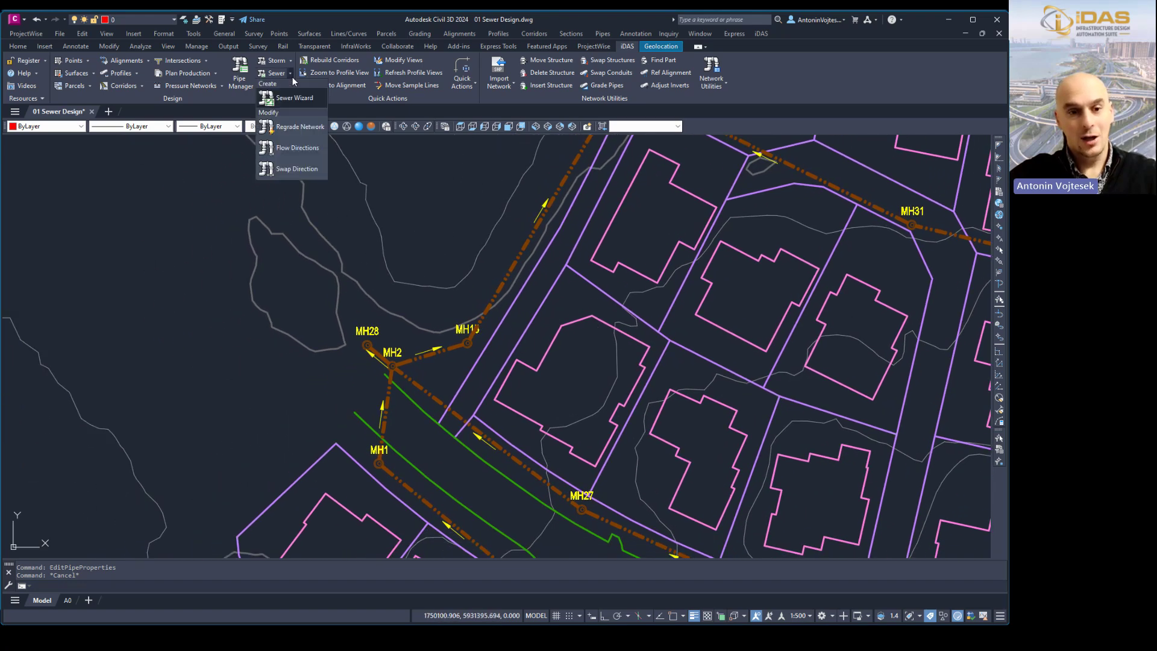
pyautogui.click(289, 149)
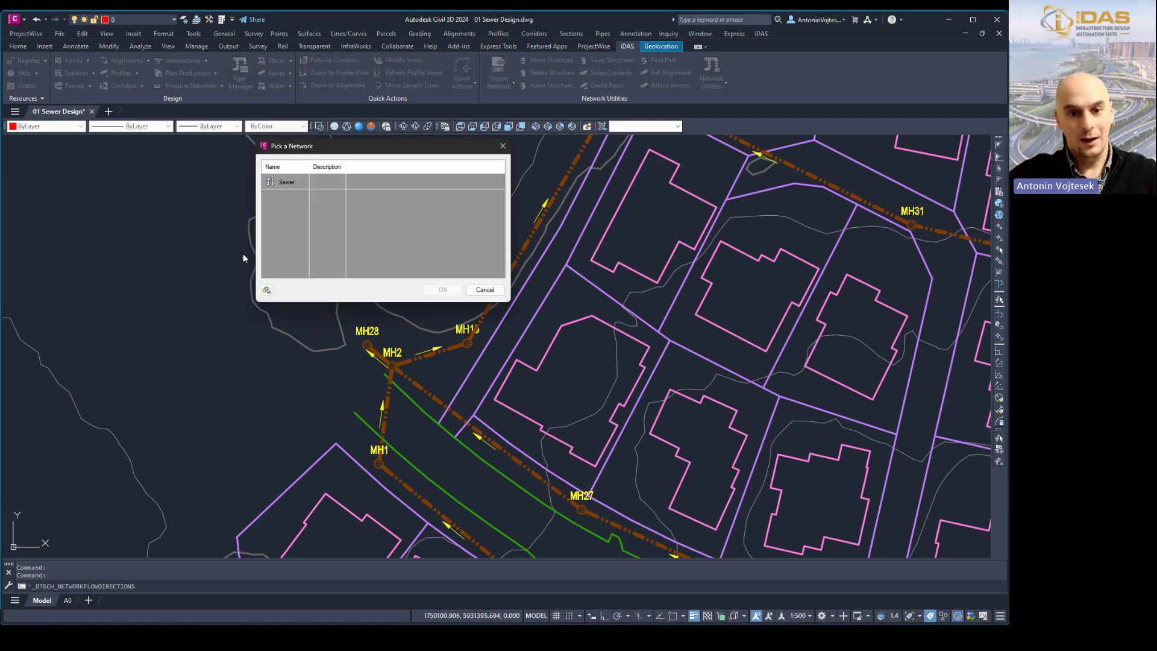
pyautogui.click(279, 183)
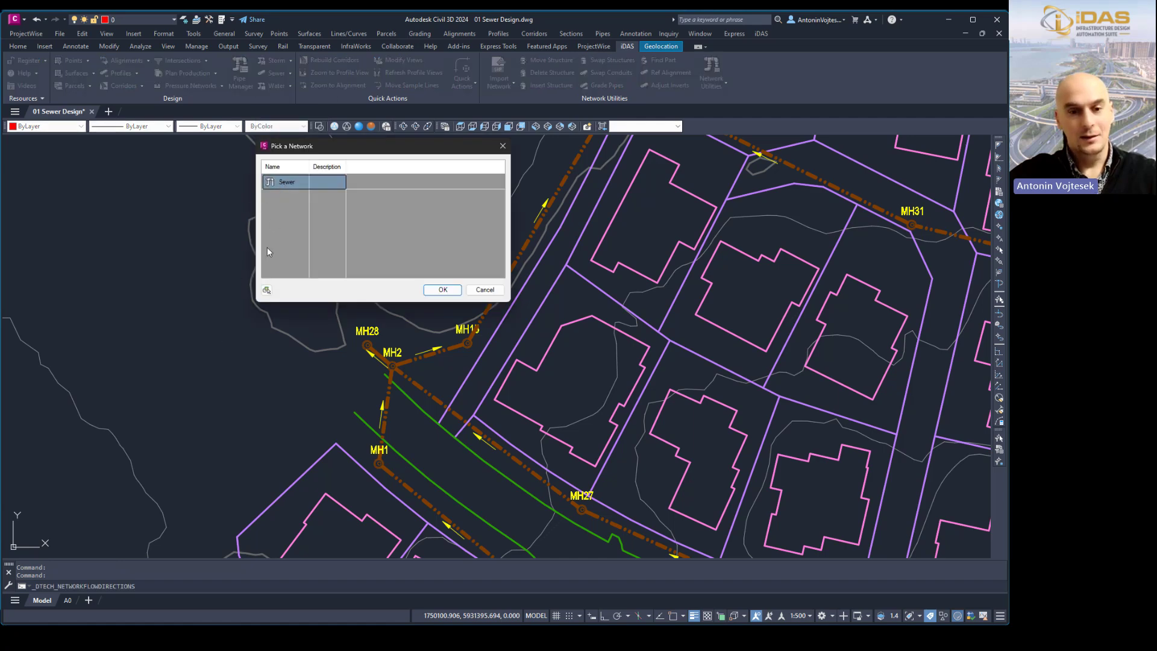
pyautogui.click(437, 291)
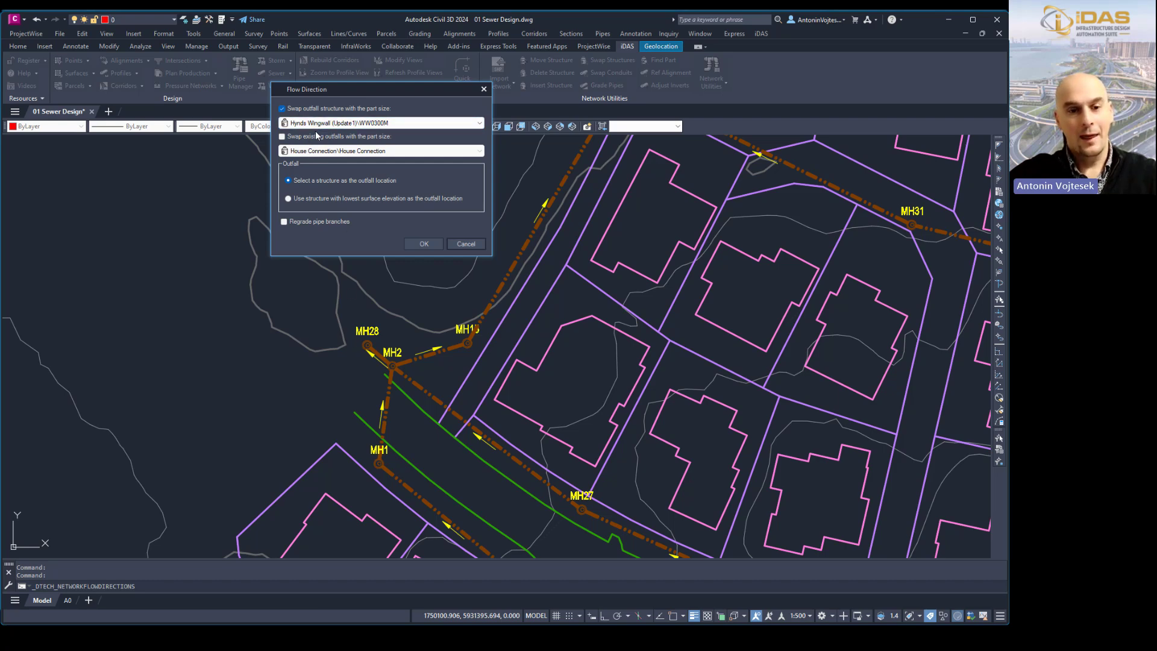
pyautogui.click(423, 244)
pyautogui.scroll(4, 358, 346)
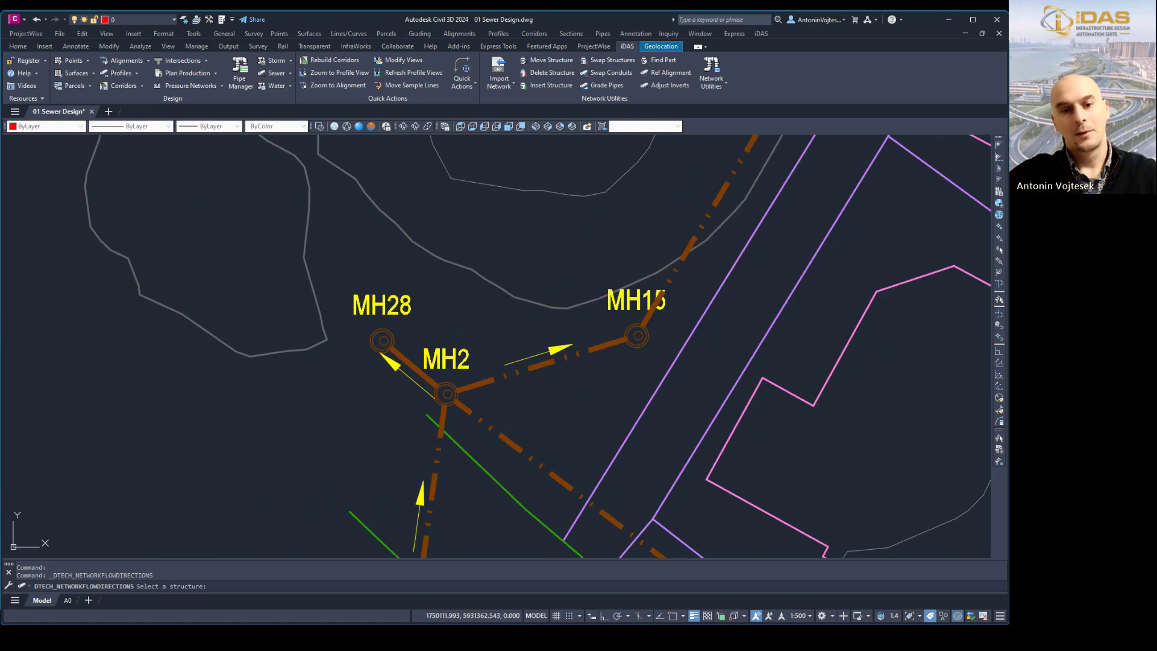
pyautogui.press('Escape')
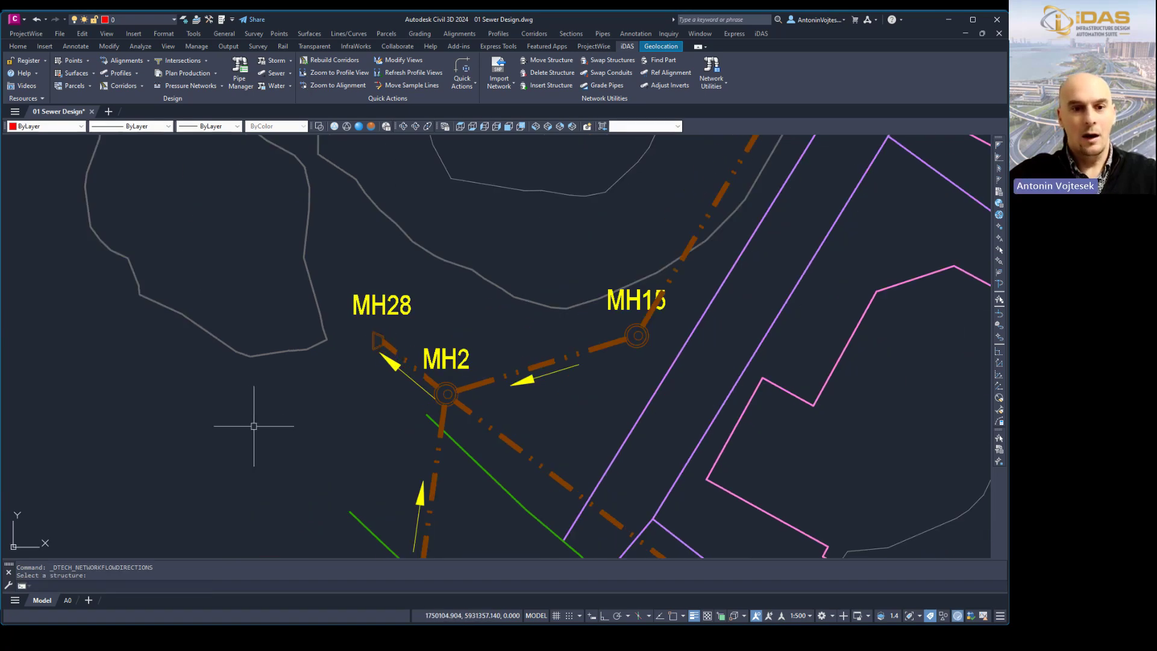
# Step: Rotate the wingwall structure at MH28 to line up with the pipe coming from MH2
pyautogui.scroll(3, 369, 382)
pyautogui.click(360, 247)
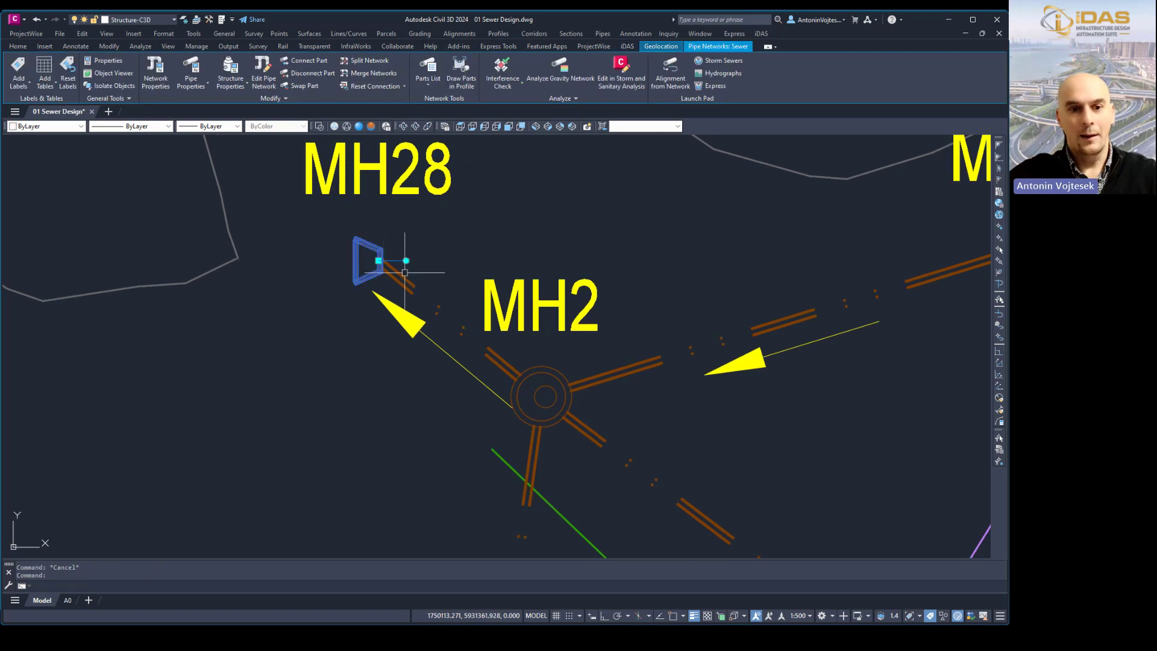
pyautogui.click(395, 261)
pyautogui.press('Escape')
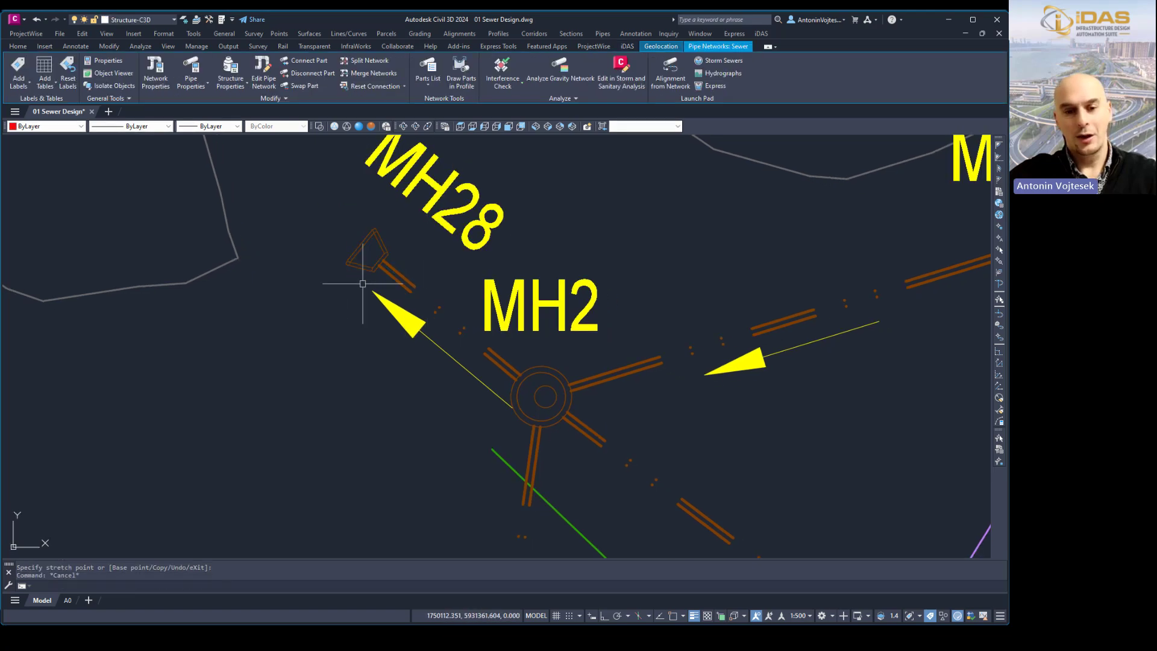
# Step: Inspect the MH28 wingwall in 3D with the Object Viewer, orbiting it from plan to an oblique view
pyautogui.scroll(-4, 362, 275)
pyautogui.scroll(-4, 302, 272)
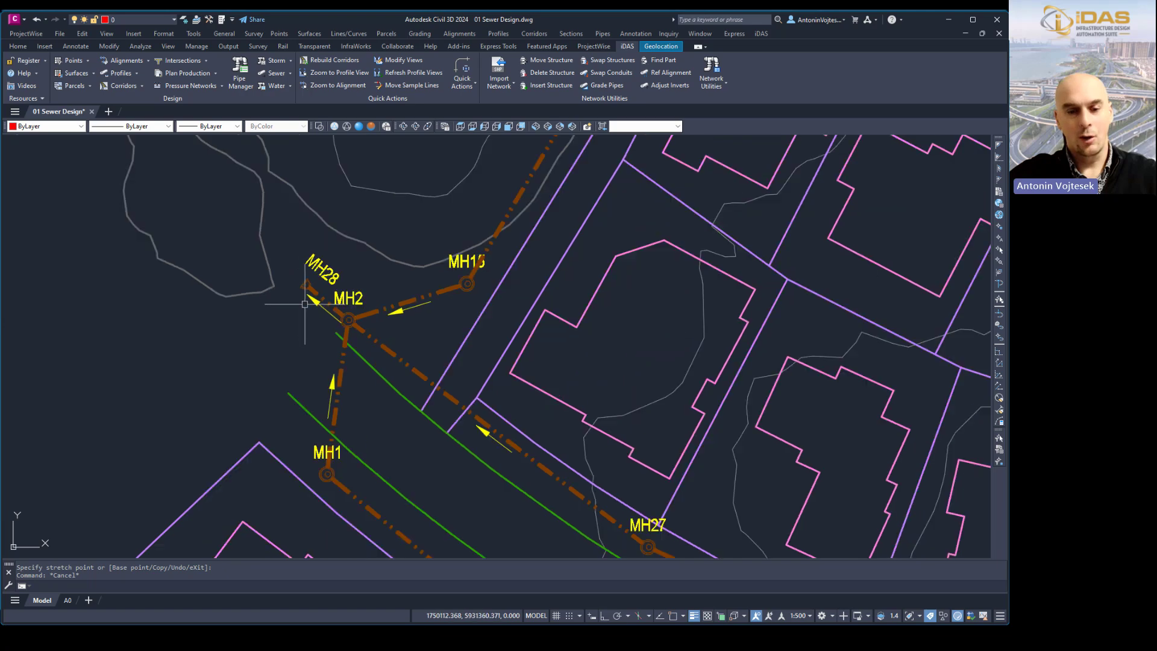
pyautogui.scroll(-5, 341, 319)
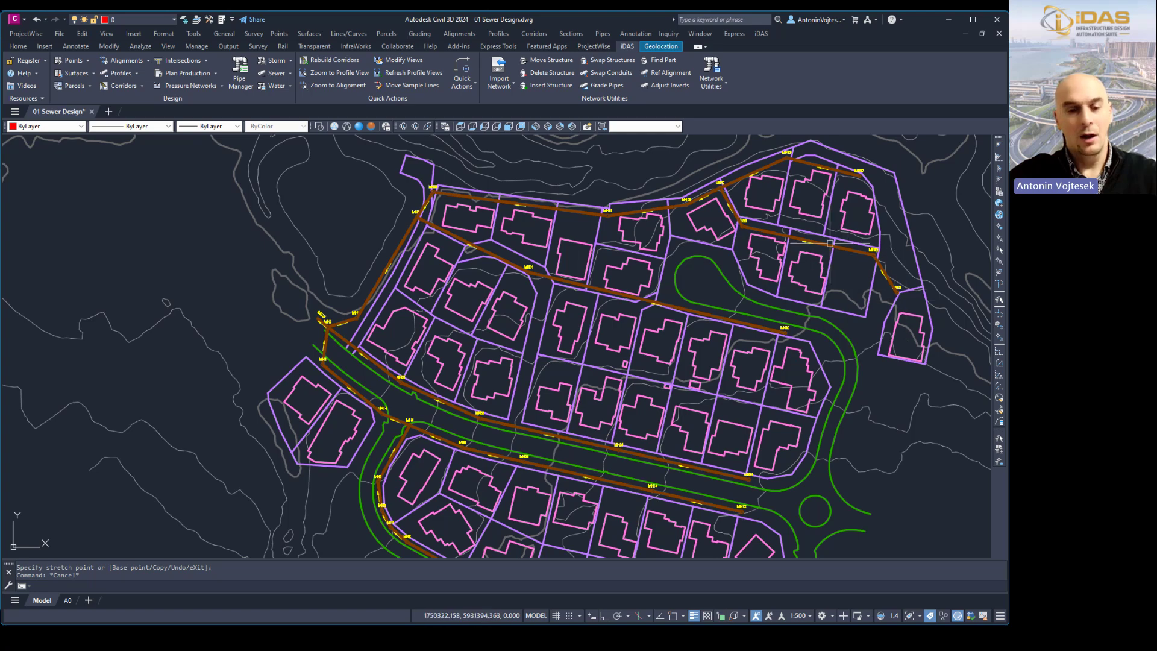
pyautogui.scroll(6, 328, 334)
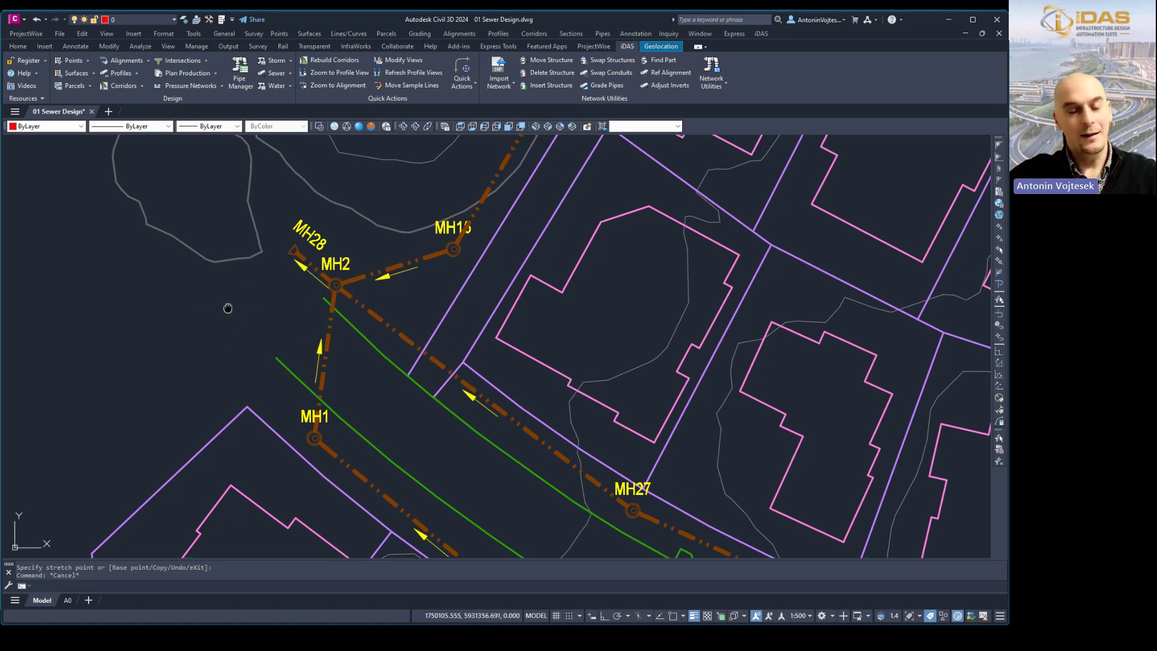
pyautogui.scroll(5, 310, 330)
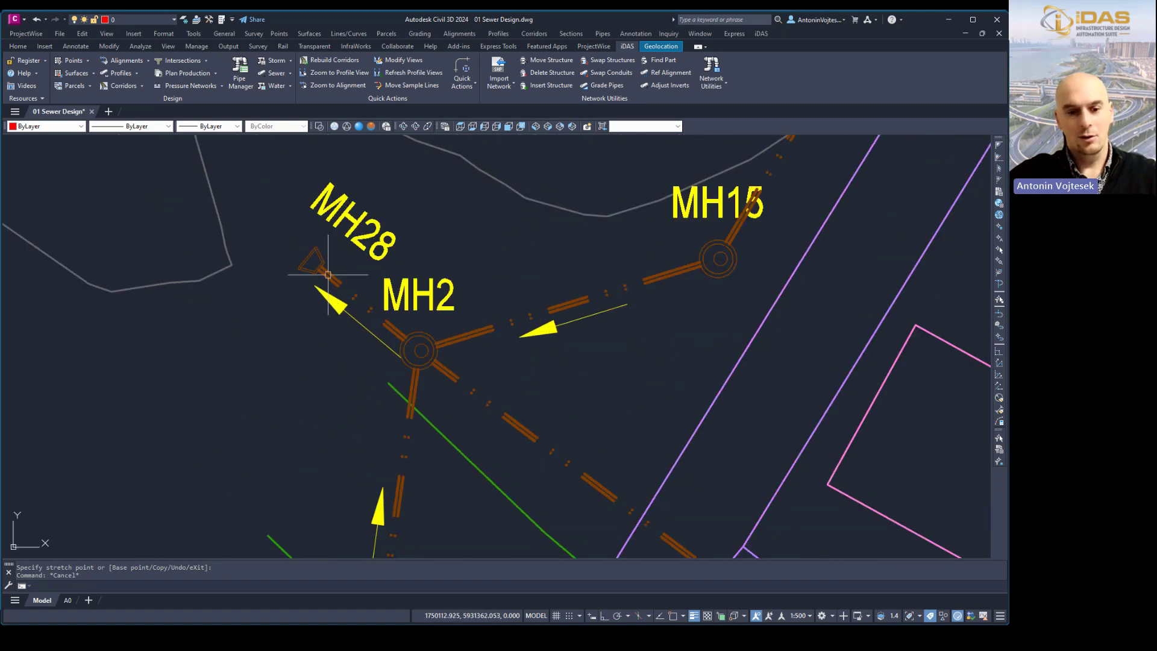
pyautogui.click(309, 256)
pyautogui.rightClick(315, 254)
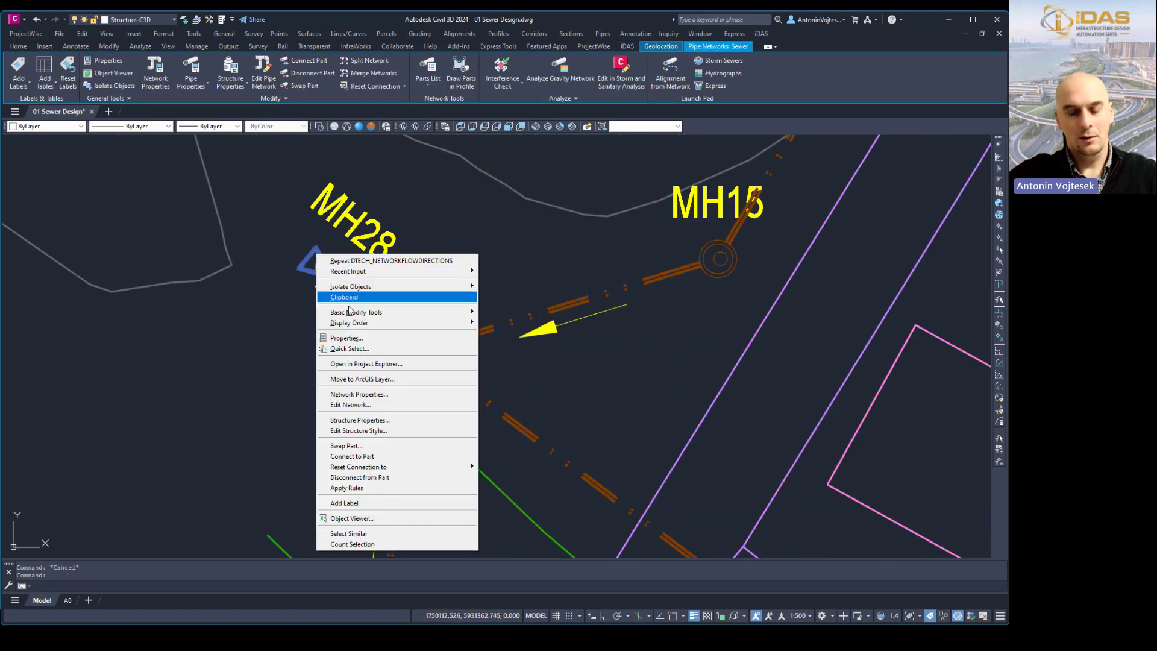
pyautogui.click(367, 520)
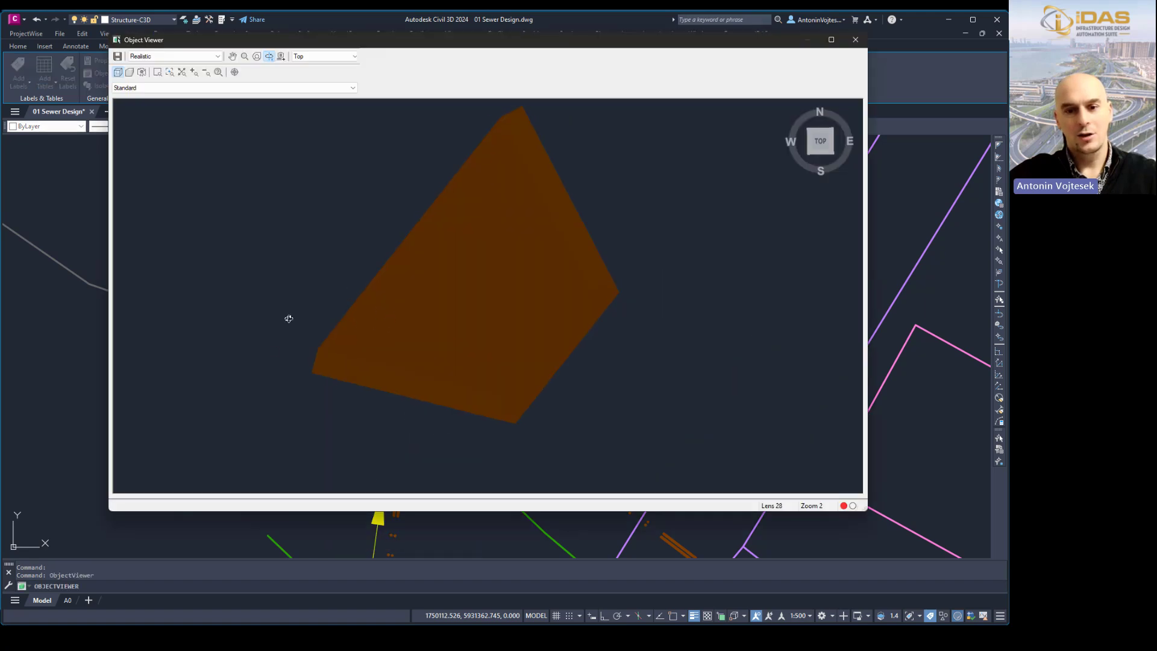
pyautogui.moveTo(288, 319); pyautogui.dragTo(699, 391)
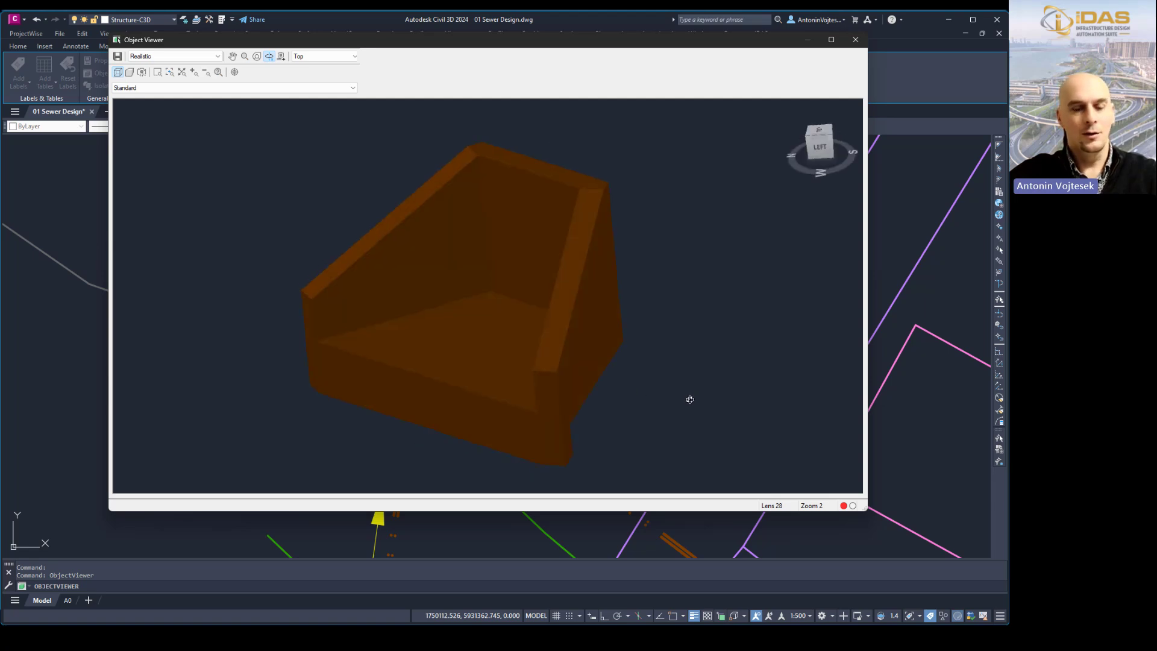
pyautogui.press('Escape')
pyautogui.scroll(6, 370, 285)
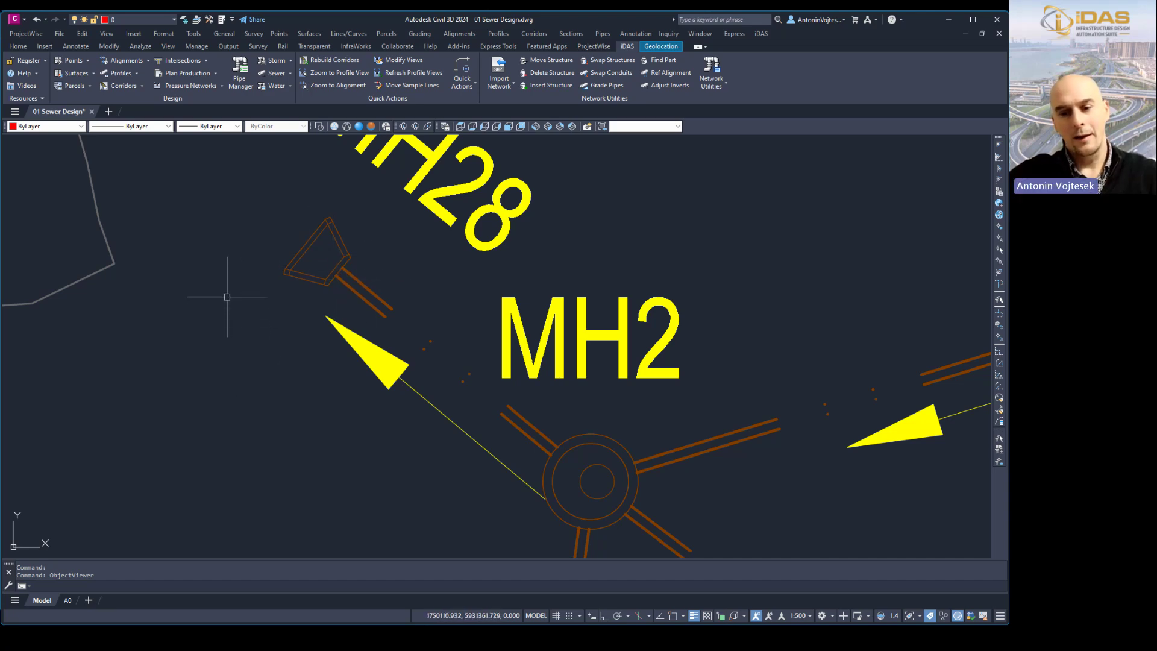
# Step: Examine the flow arrows along the street's sewer lines and the lid orientation of manhole MH26
pyautogui.scroll(-8, 222, 226)
pyautogui.moveTo(533, 469); pyautogui.dragTo(271, 305, button='middle')
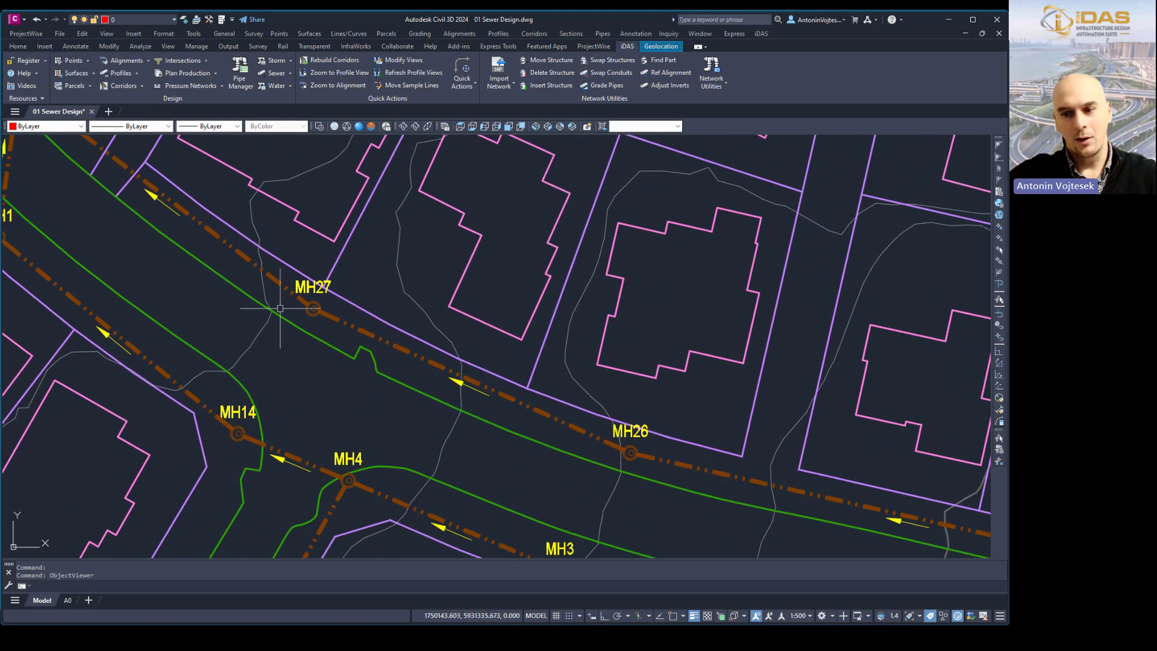
pyautogui.moveTo(512, 446); pyautogui.dragTo(305, 338, button='middle')
pyautogui.moveTo(514, 422); pyautogui.dragTo(410, 393, button='middle')
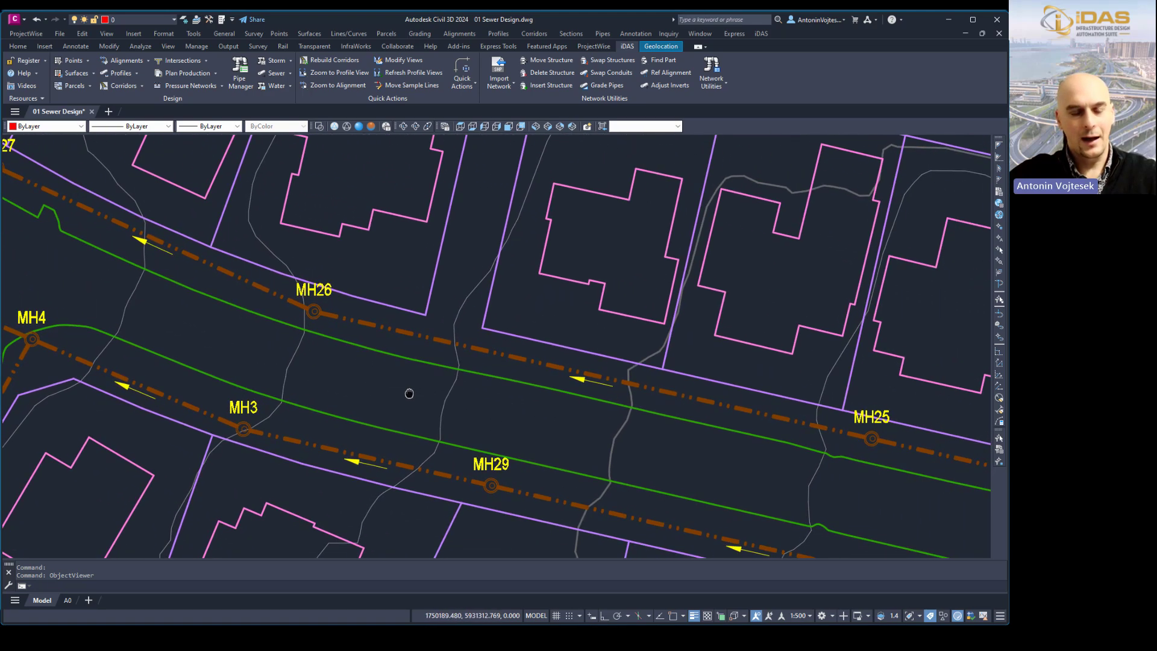
pyautogui.scroll(5, 306, 331)
pyautogui.scroll(2, 283, 325)
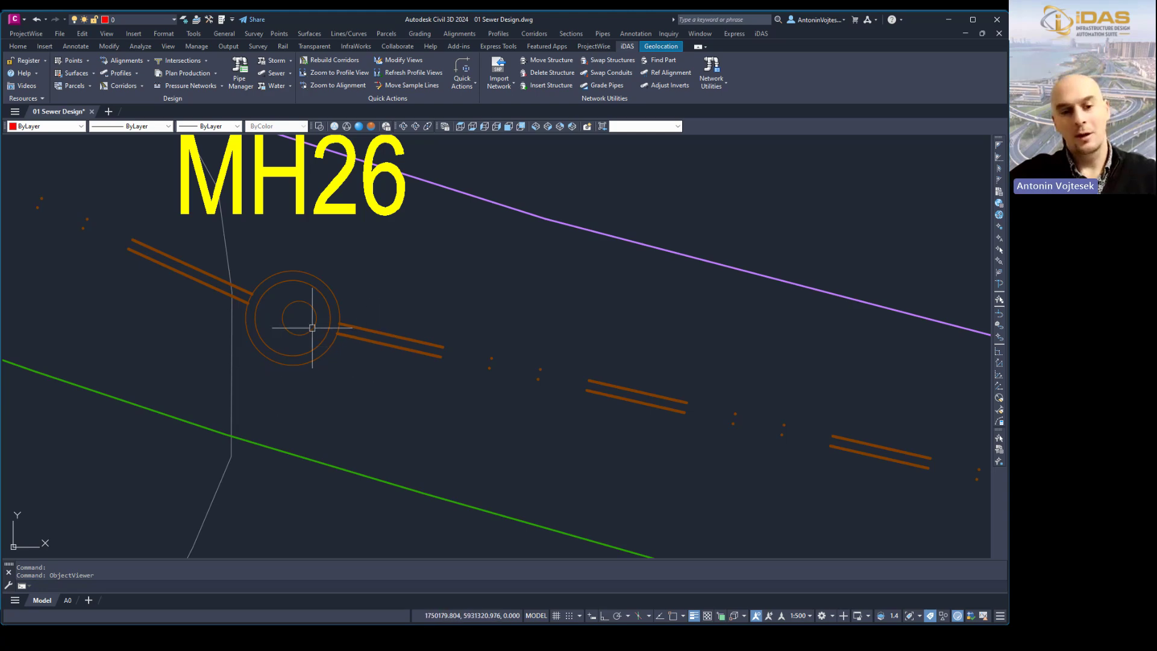
pyautogui.scroll(-2, 215, 332)
pyautogui.scroll(-5, 215, 332)
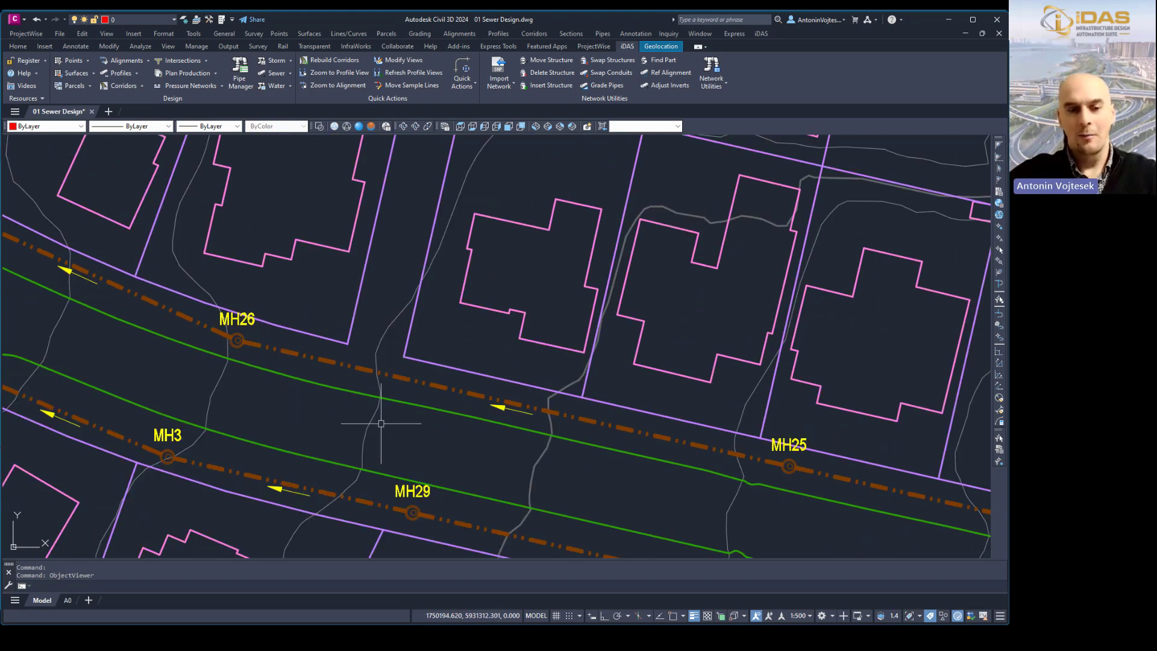
pyautogui.moveTo(374, 421); pyautogui.dragTo(367, 410, button='middle')
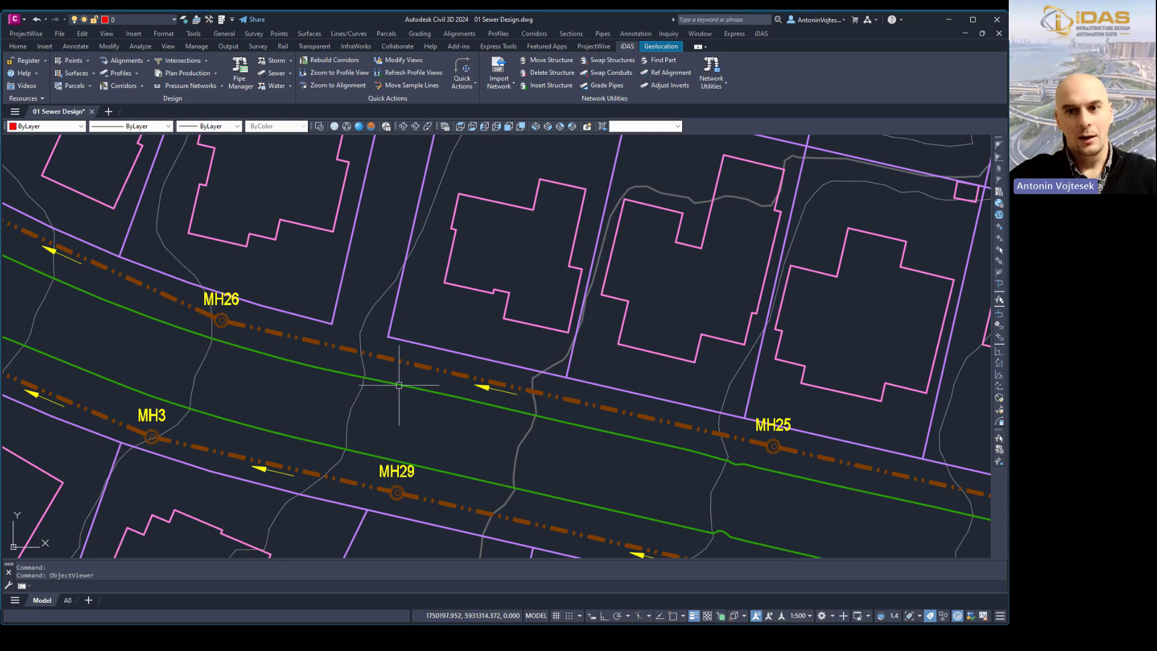
# Step: Rotate the structures MH26 and MH25 by 180 degrees relative to their pipes
pyautogui.click(717, 87)
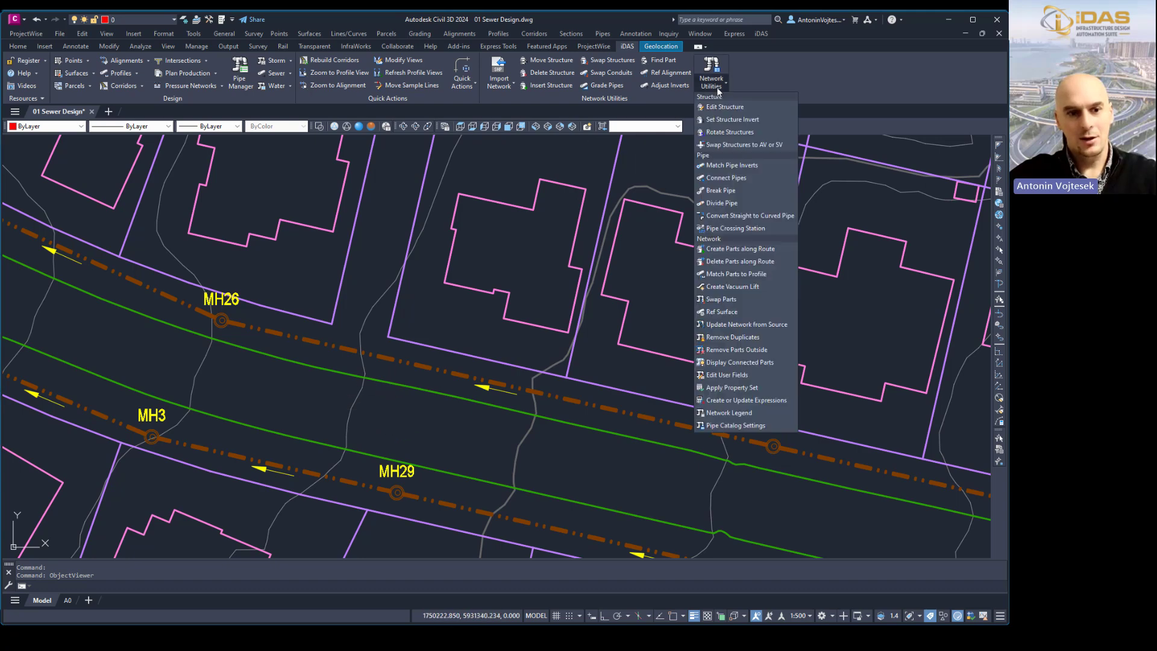
pyautogui.click(714, 135)
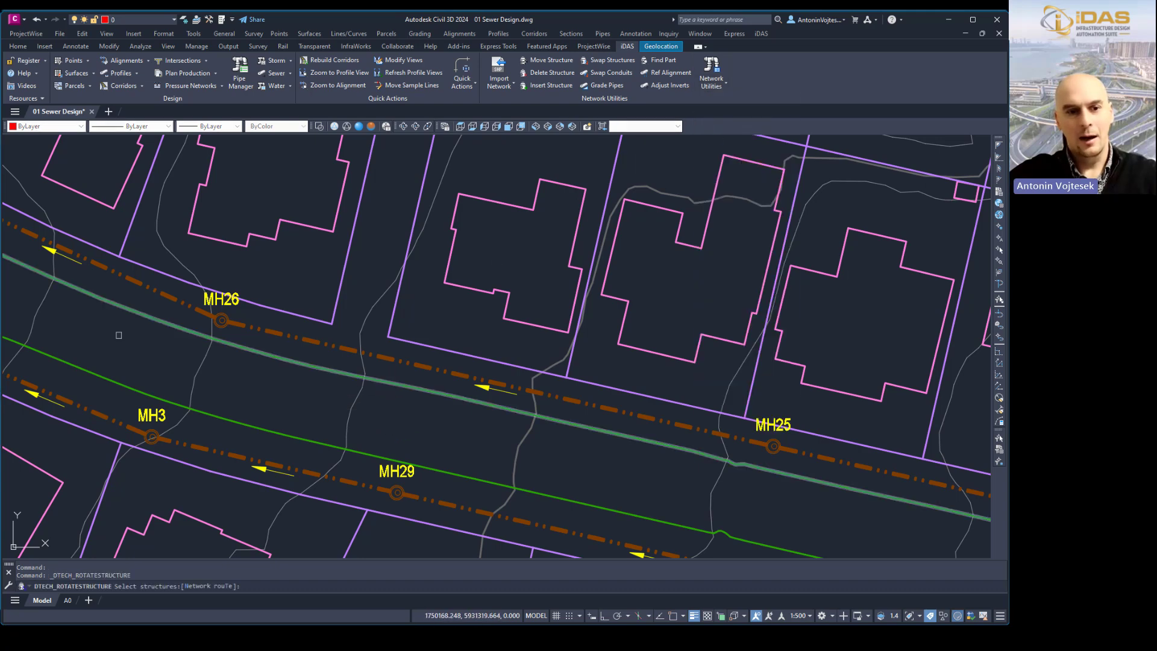
pyautogui.click(83, 311)
pyautogui.click(759, 399)
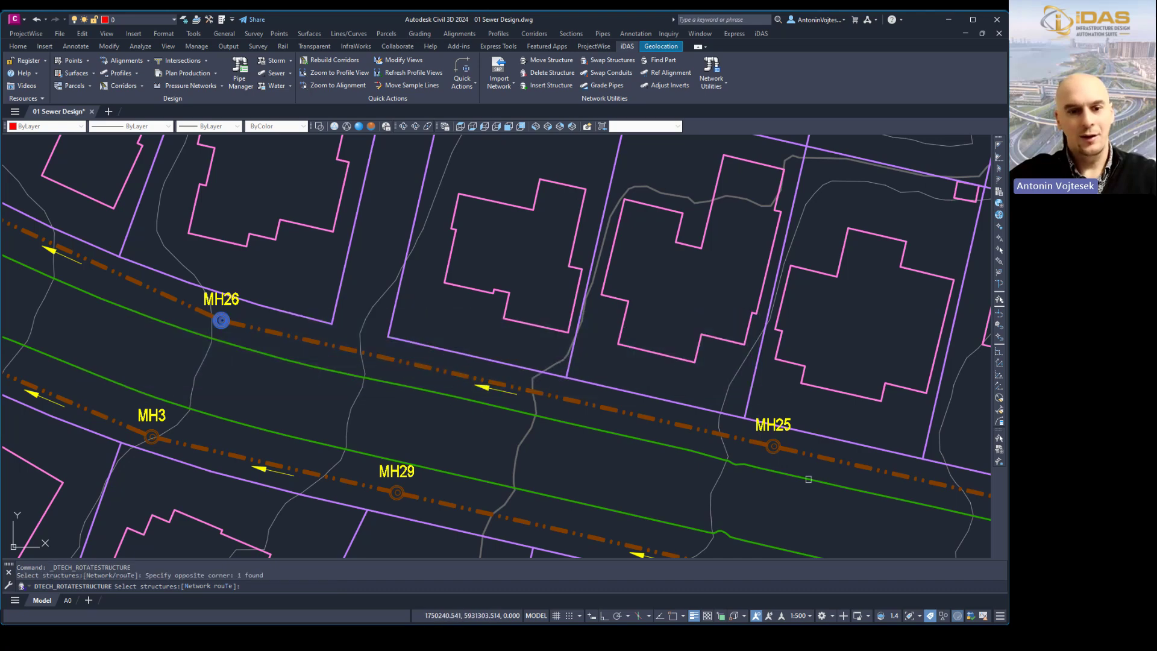
pyautogui.click(814, 522)
pyautogui.click(738, 436)
pyautogui.press('Return')
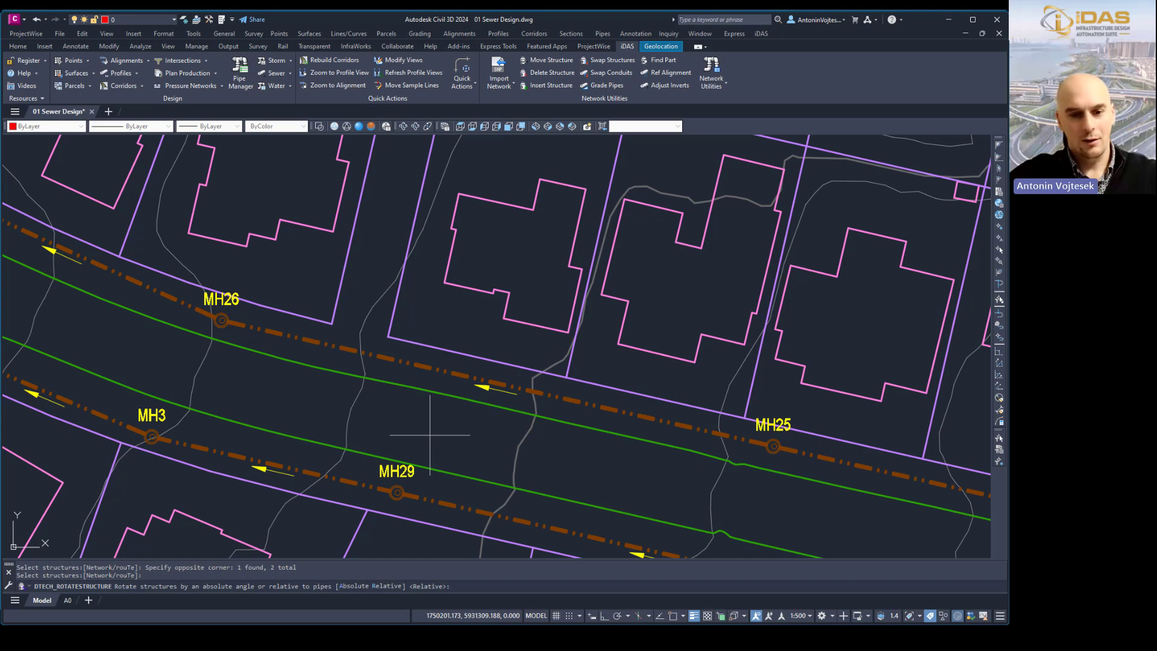
pyautogui.press('Return')
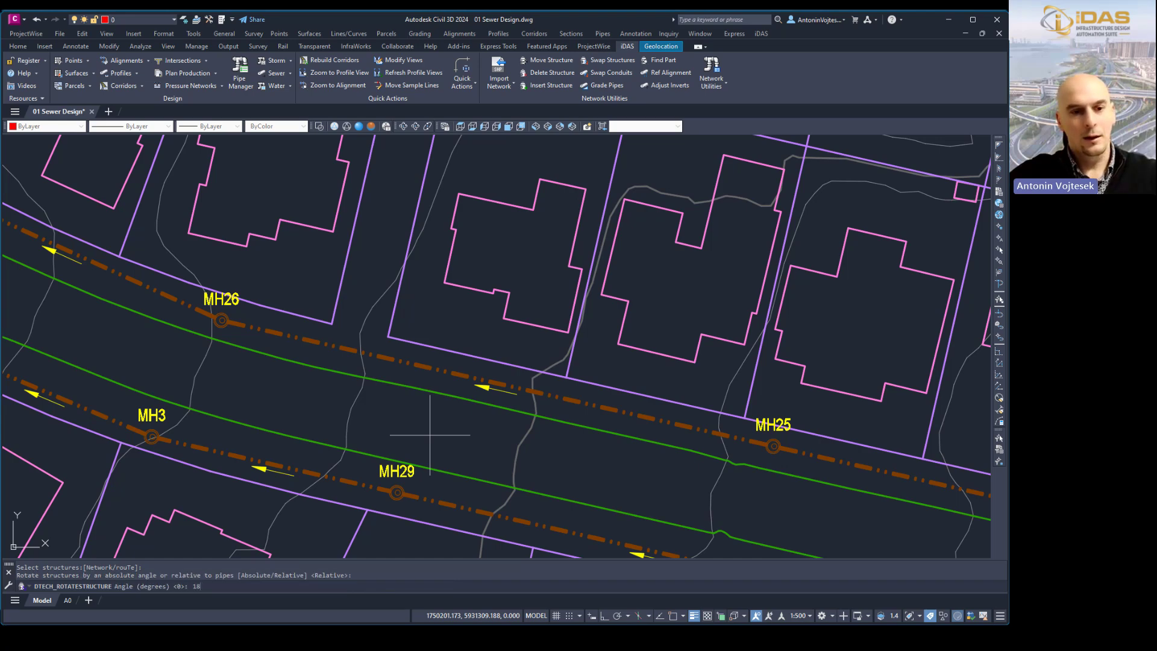
pyautogui.press('Return')
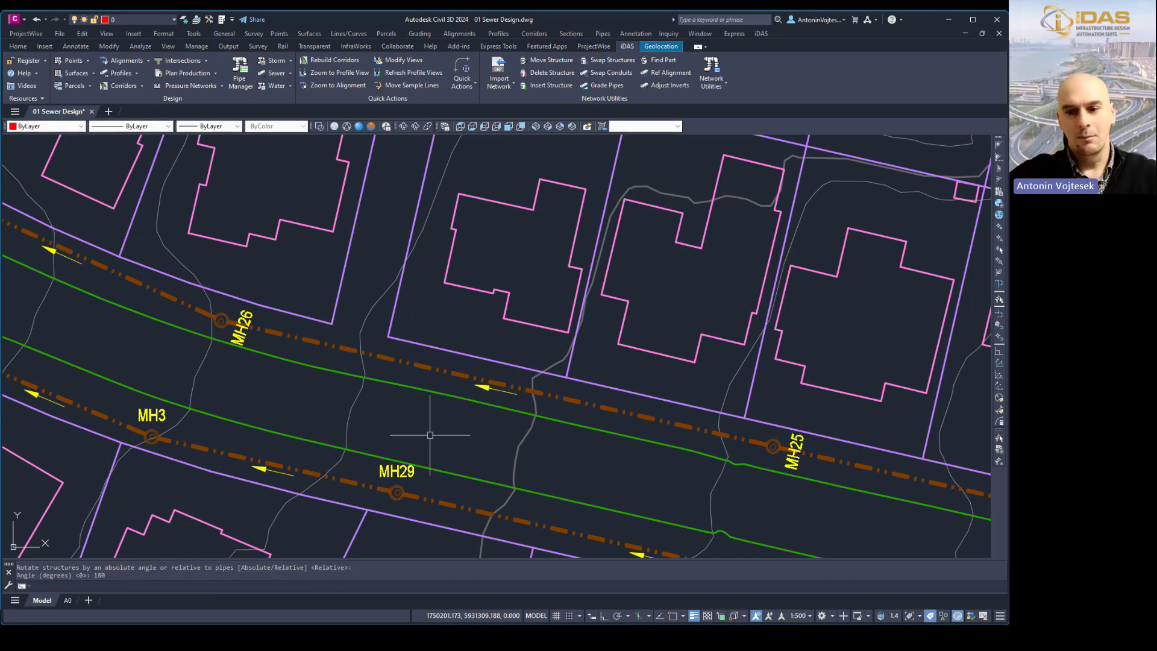
pyautogui.press('Escape')
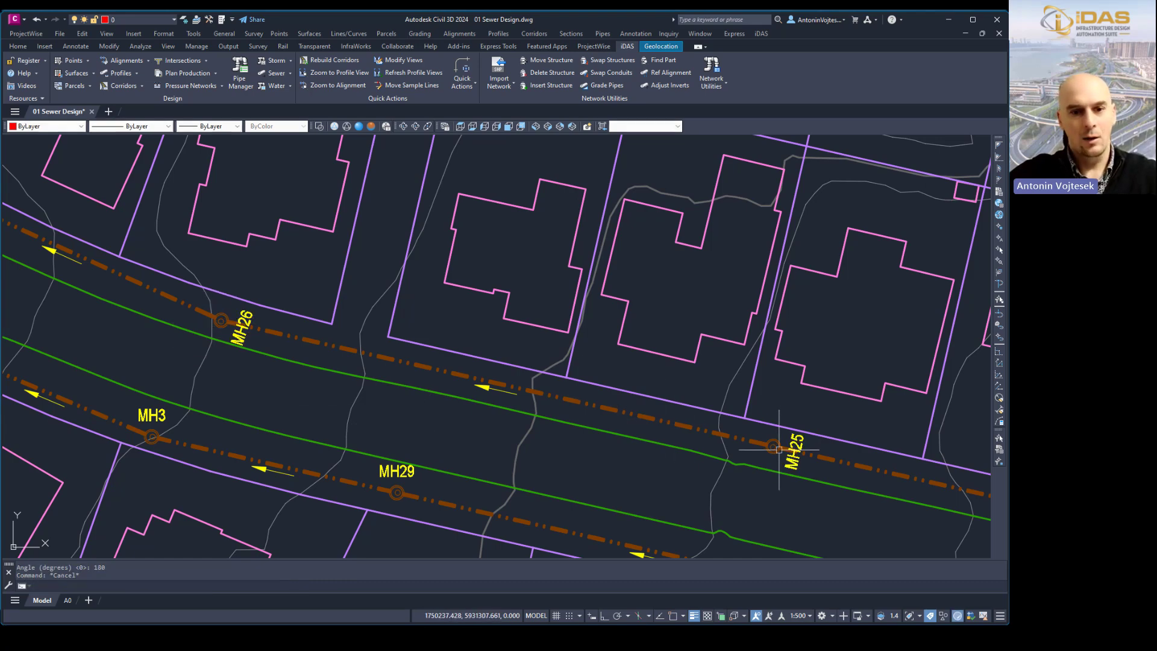
# Step: Swap structures MH1, MH2 and MH15 for the Humes Manhole Eccentric Hole Flanged part, size DN 1350 FRAME 540 LID 100 FLANGED BASE 100
pyautogui.scroll(6, 173, 328)
pyautogui.scroll(3, 434, 319)
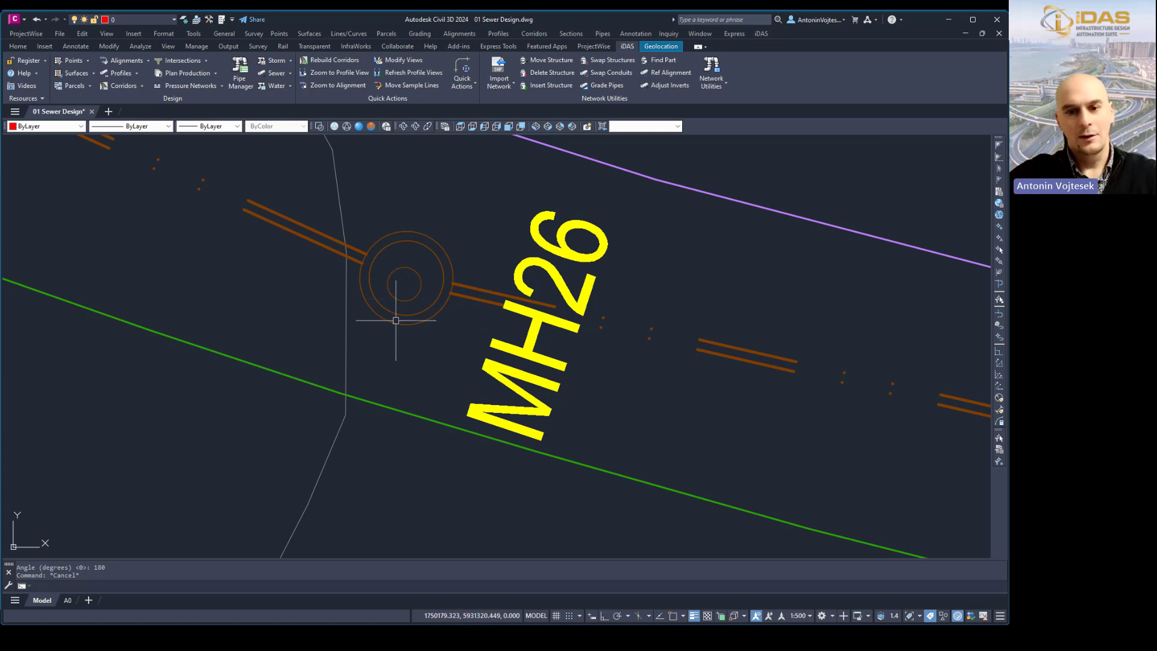
pyautogui.scroll(-6, 630, 358)
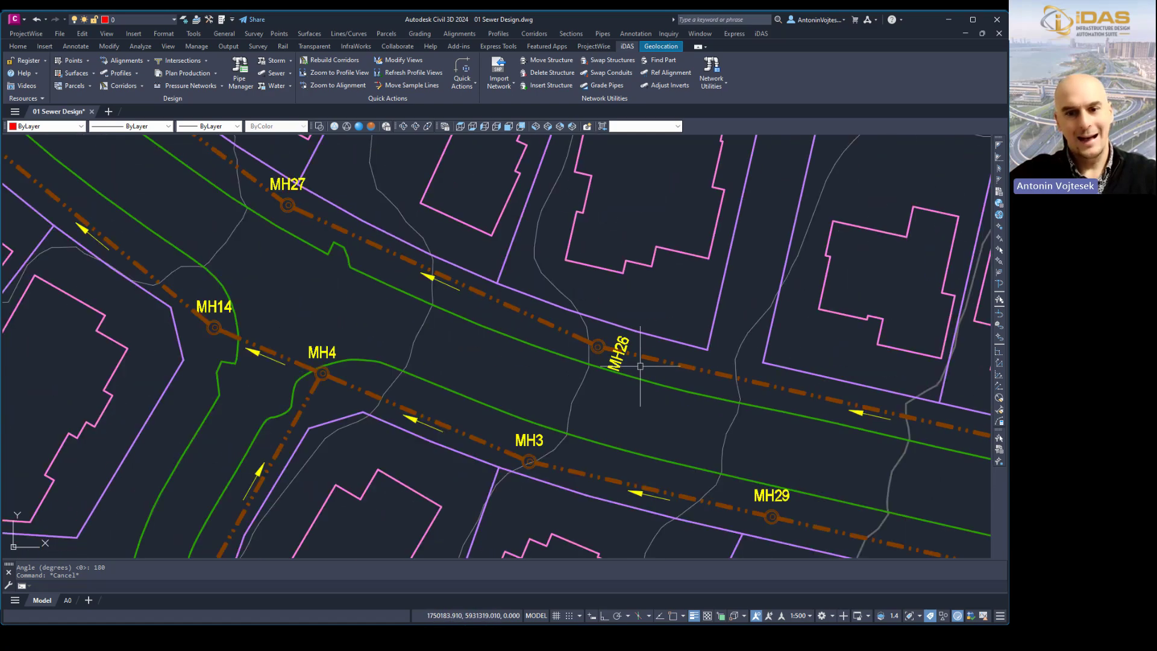
pyautogui.scroll(-4, 640, 366)
pyautogui.moveTo(446, 304); pyautogui.dragTo(394, 385, button='middle')
pyautogui.scroll(4, 389, 380)
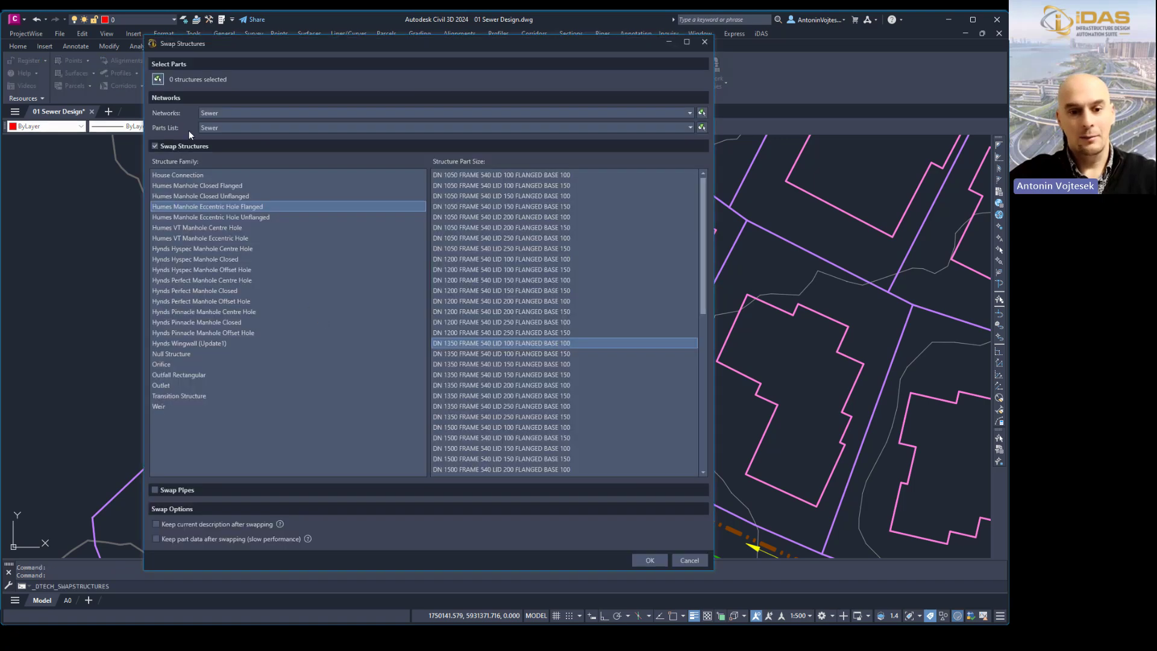
pyautogui.click(158, 80)
pyautogui.click(431, 434)
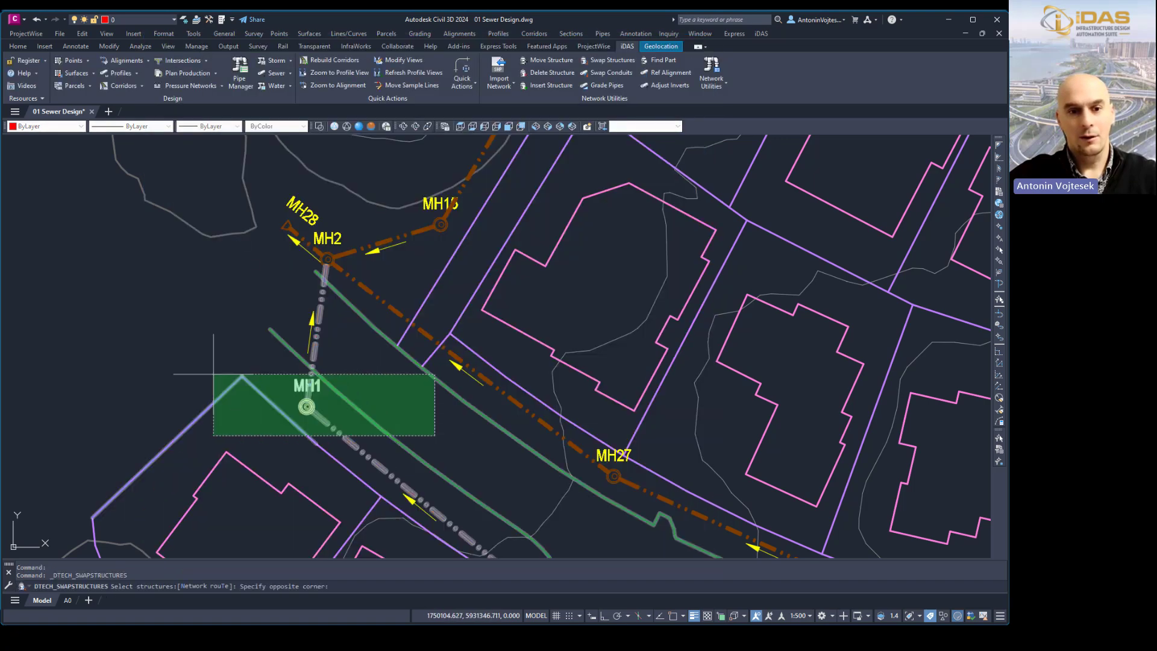
pyautogui.click(212, 374)
pyautogui.click(499, 347)
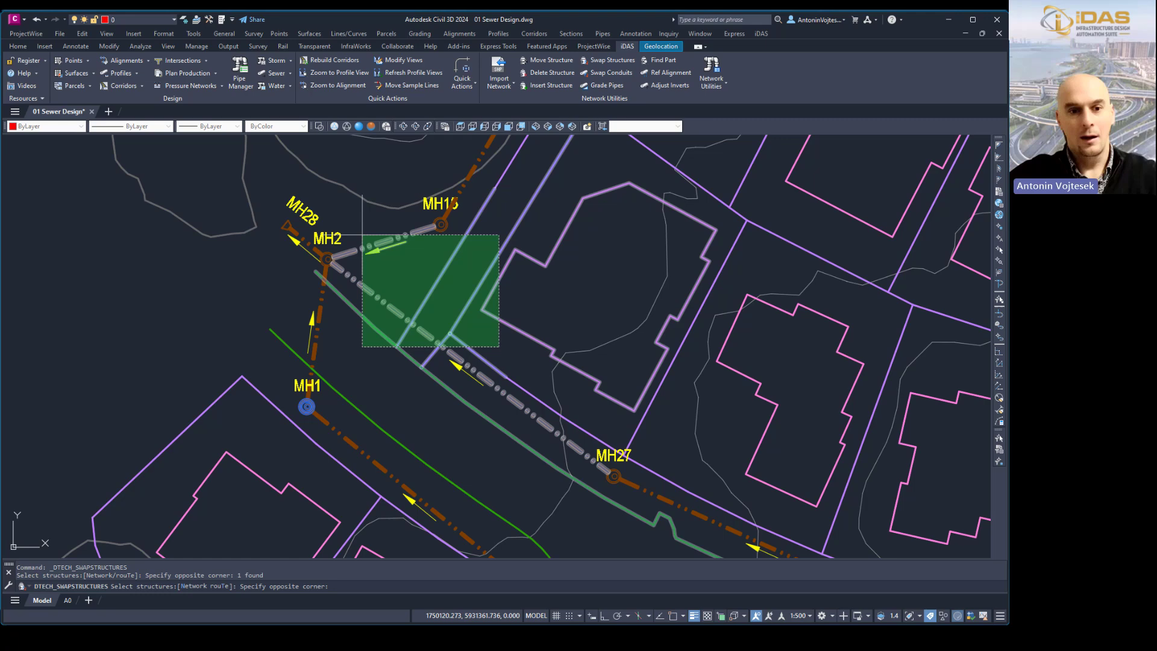
pyautogui.click(318, 191)
pyautogui.press('Return')
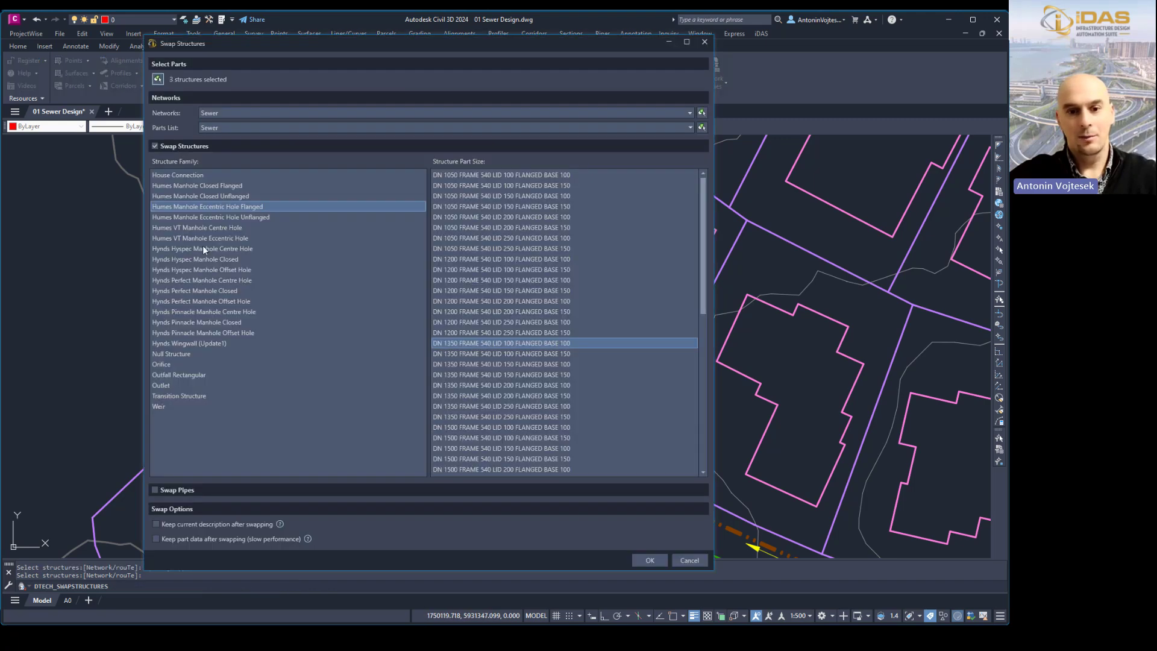
pyautogui.click(211, 208)
pyautogui.click(467, 343)
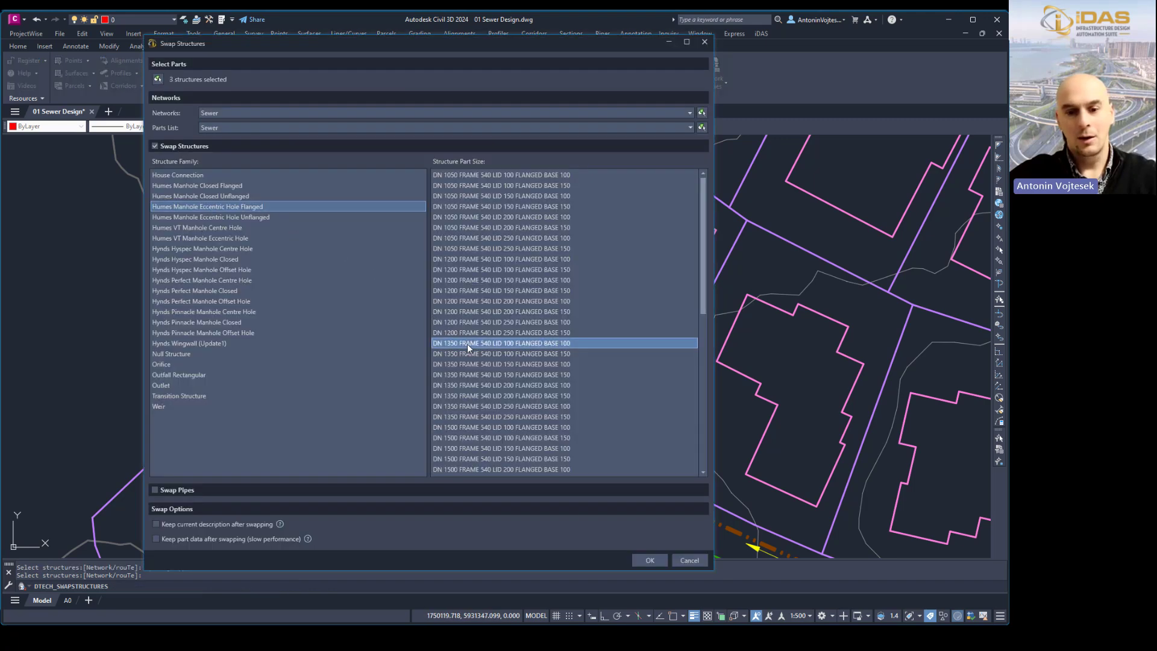
pyautogui.click(653, 559)
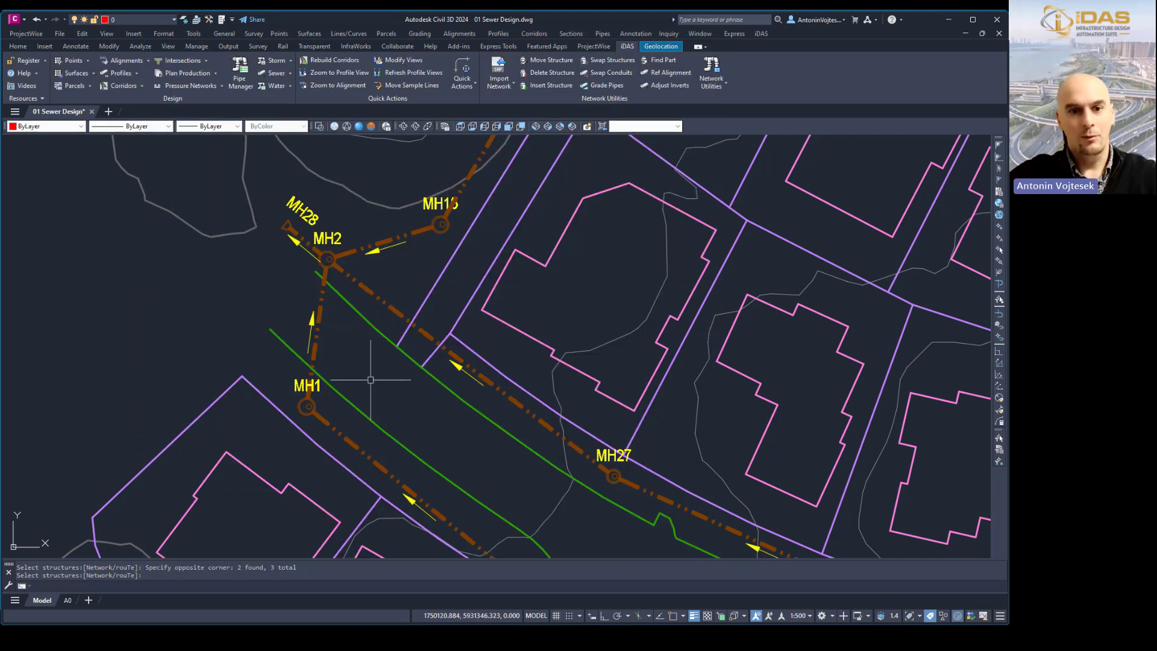
# Step: Examine the swapped manholes MH15 and MH1 close up in plan, checking their size and lid placement
pyautogui.scroll(5, 441, 221)
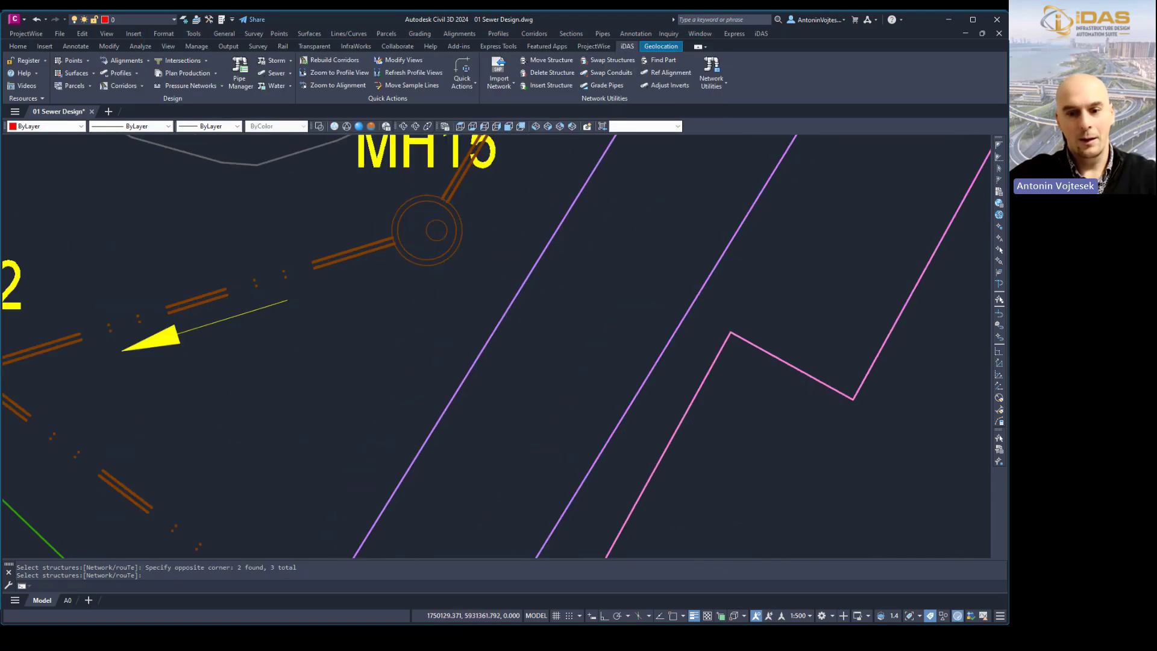
pyautogui.scroll(-5, 458, 270)
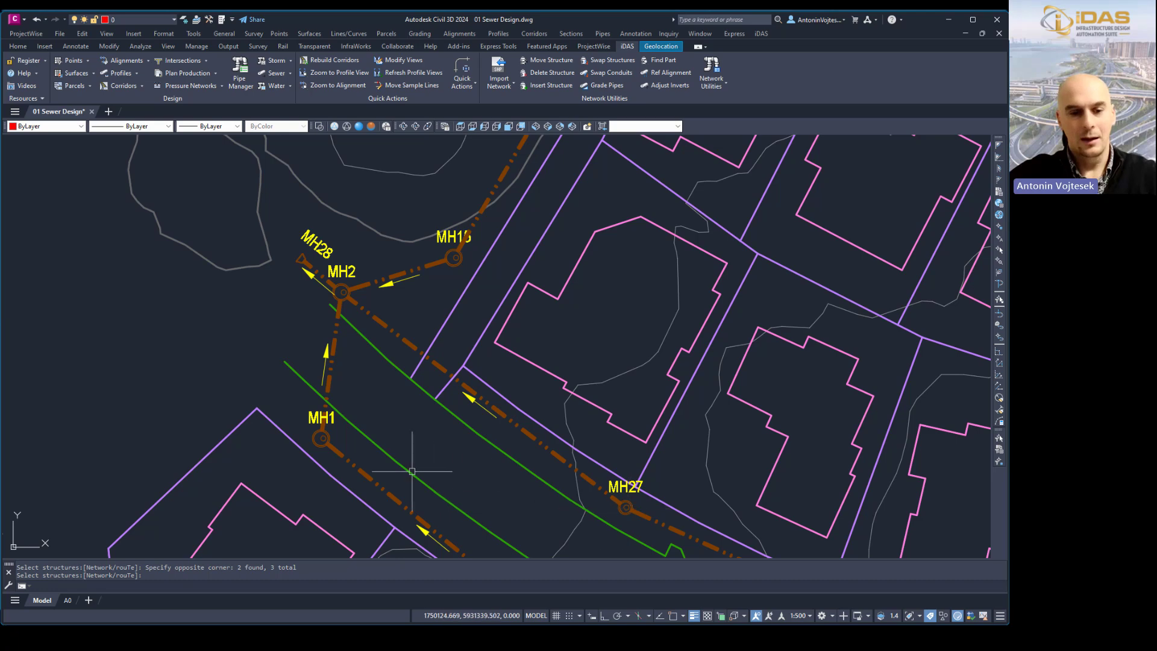
pyautogui.scroll(5, 305, 435)
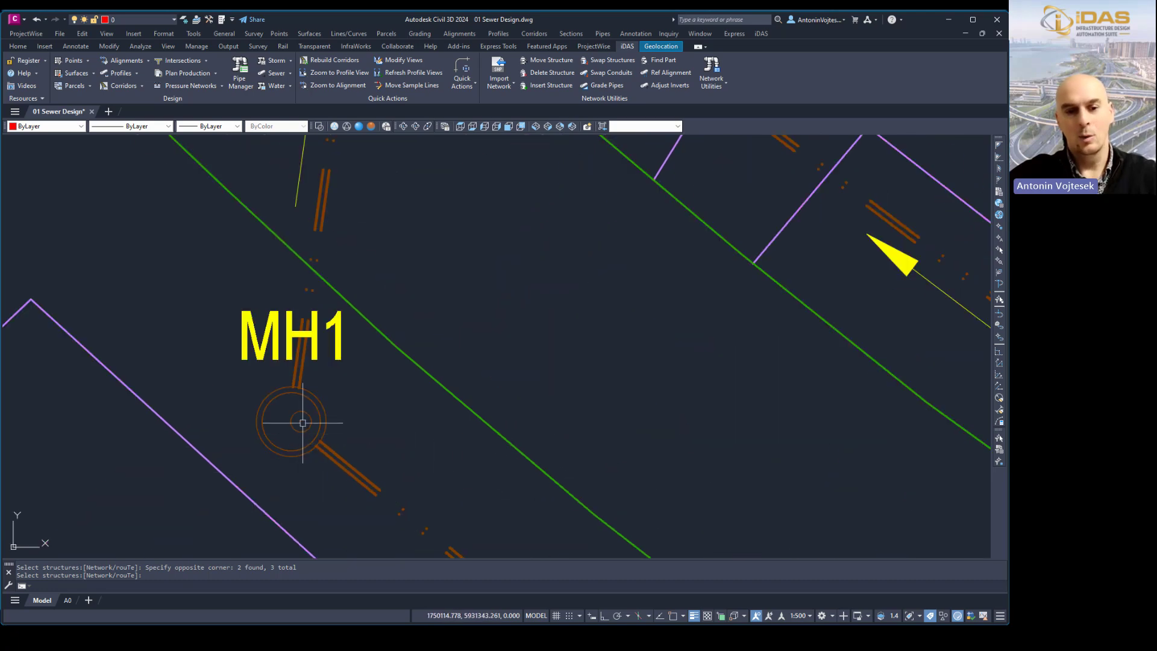
pyautogui.click(311, 408)
pyautogui.press('Escape')
pyautogui.click(320, 407)
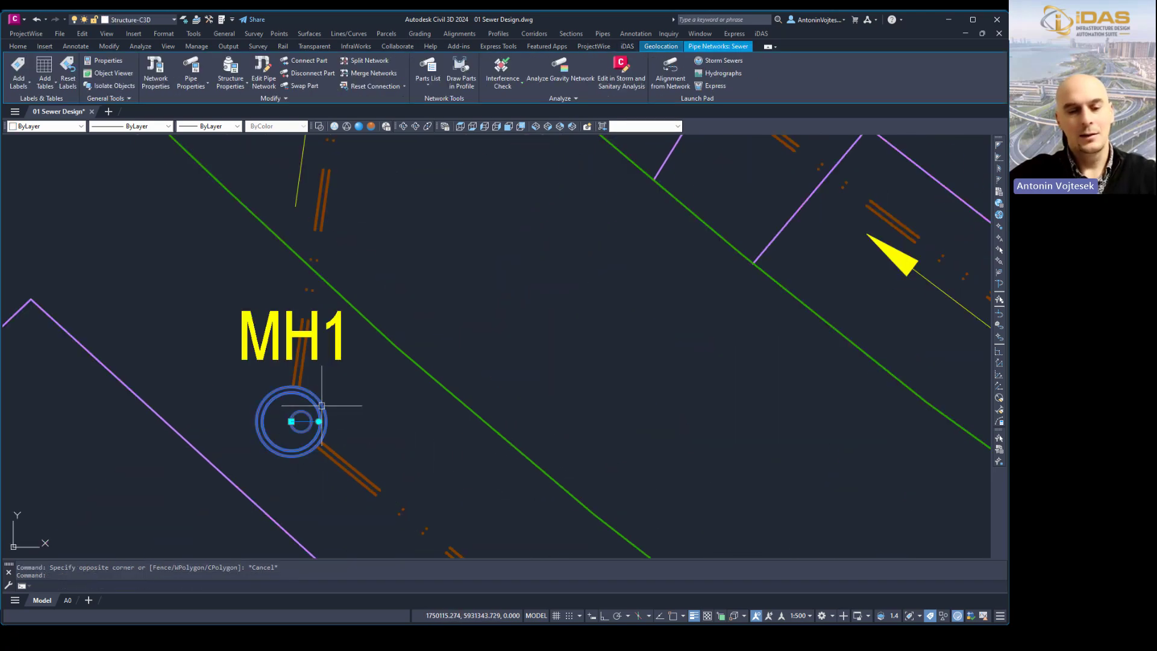
pyautogui.press('Escape')
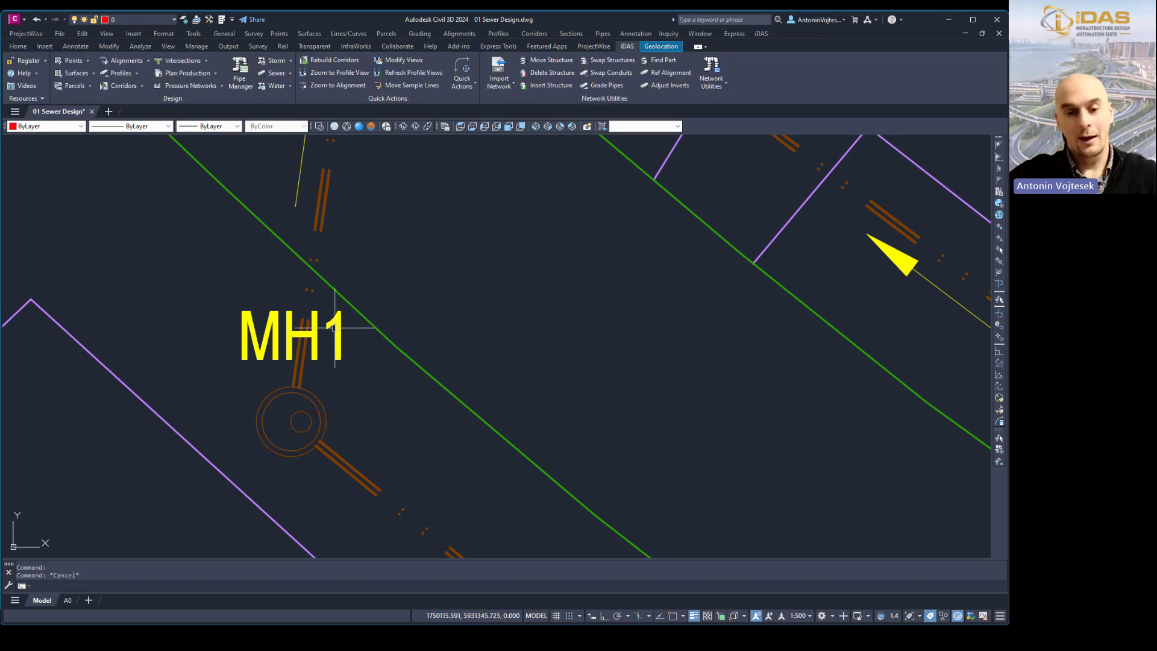
# Step: Swap the five pipes around MH1 and MH2 for Iplex Novadrain PVC-U SN 4 AS NZS 1260, size DN 225 SN 4 PVC-U, matching inverts
pyautogui.scroll(-5, 337, 344)
pyautogui.moveTo(413, 382); pyautogui.dragTo(250, 357, button='middle')
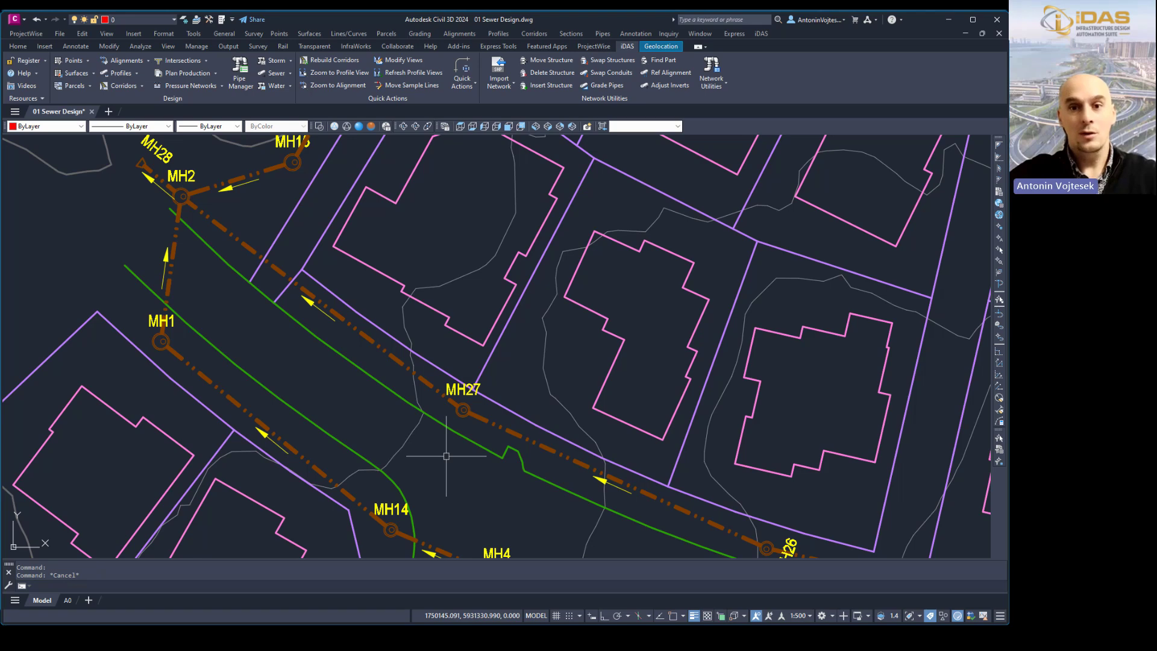
pyautogui.moveTo(447, 456); pyautogui.dragTo(544, 505, button='middle')
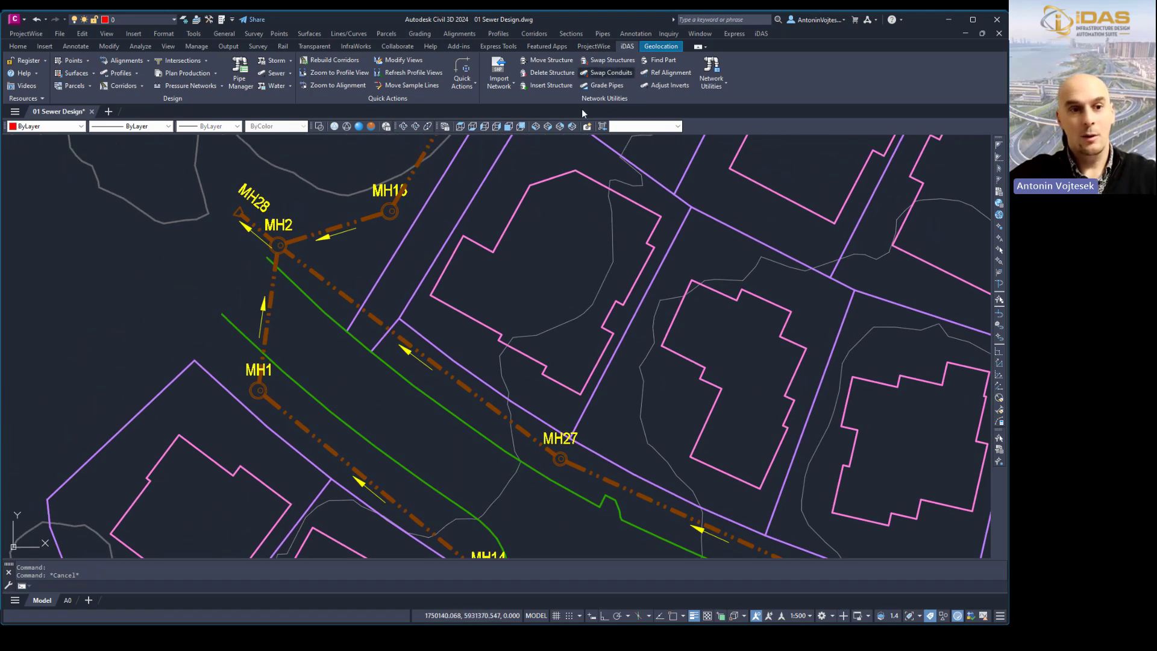
pyautogui.click(609, 73)
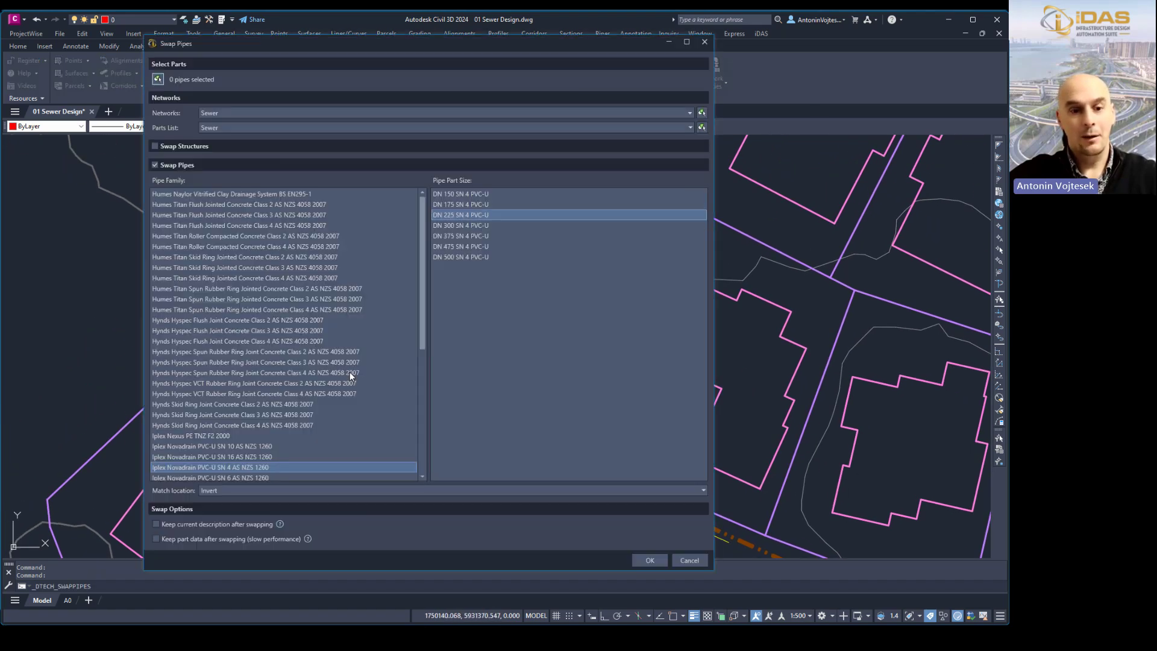
pyautogui.click(157, 80)
pyautogui.click(406, 435)
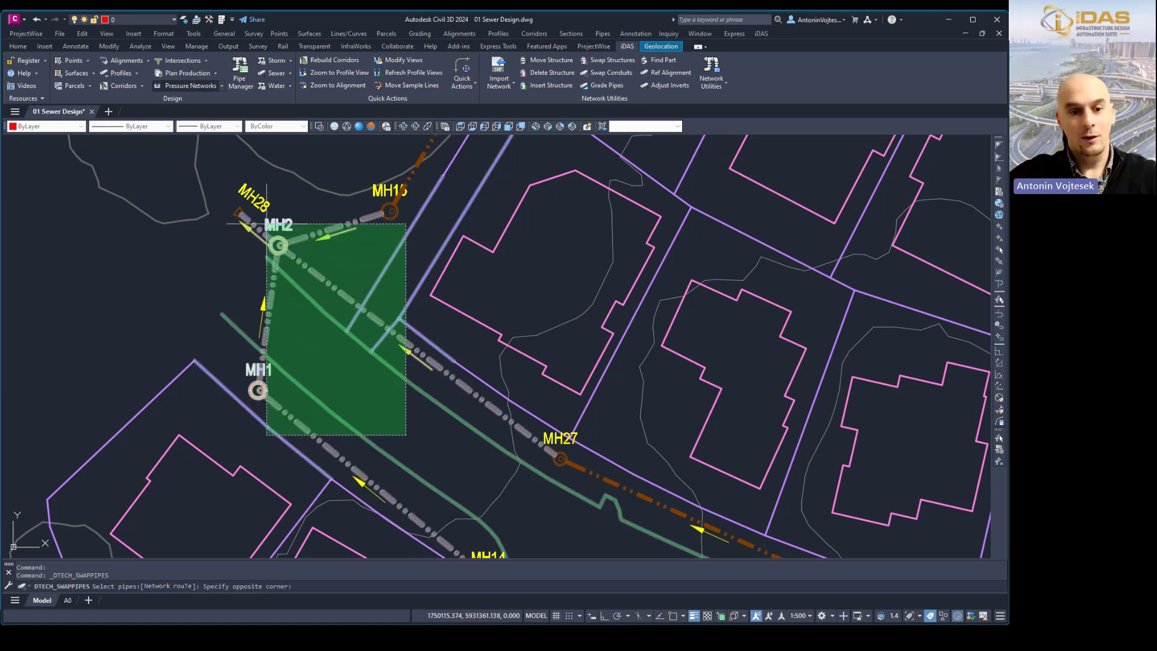
pyautogui.click(264, 229)
pyautogui.press('Return')
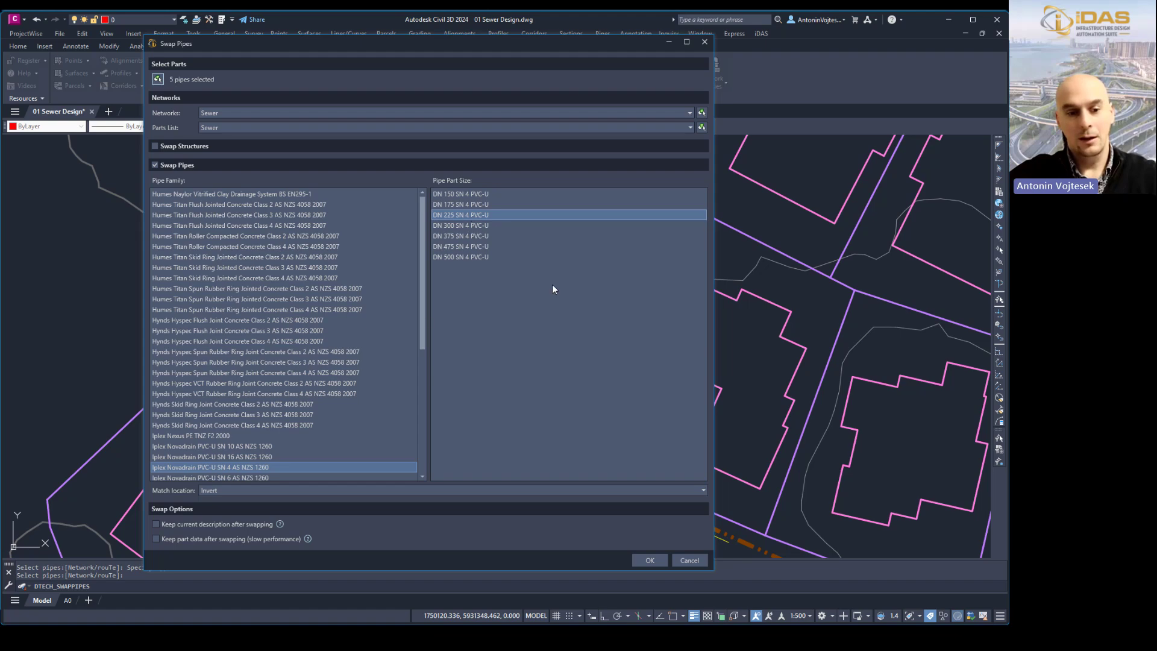
pyautogui.click(649, 559)
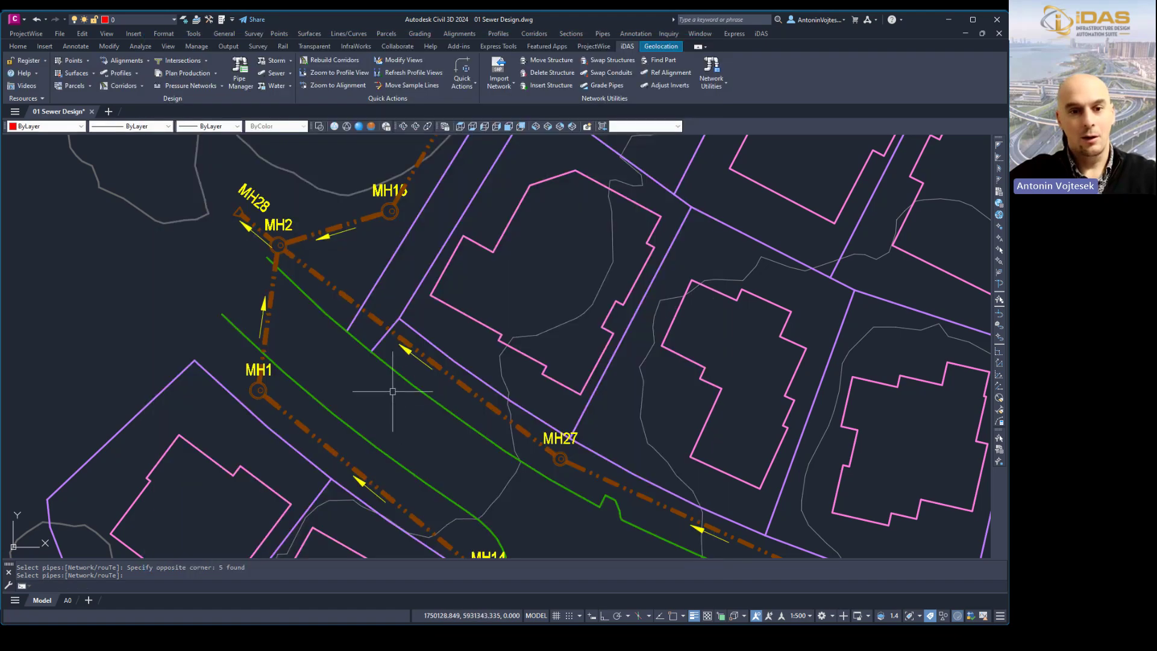
# Step: Examine the swapped pipe between MH15 and MH2 close up where it meets manhole MH15
pyautogui.scroll(4, 386, 199)
pyautogui.scroll(5, 386, 199)
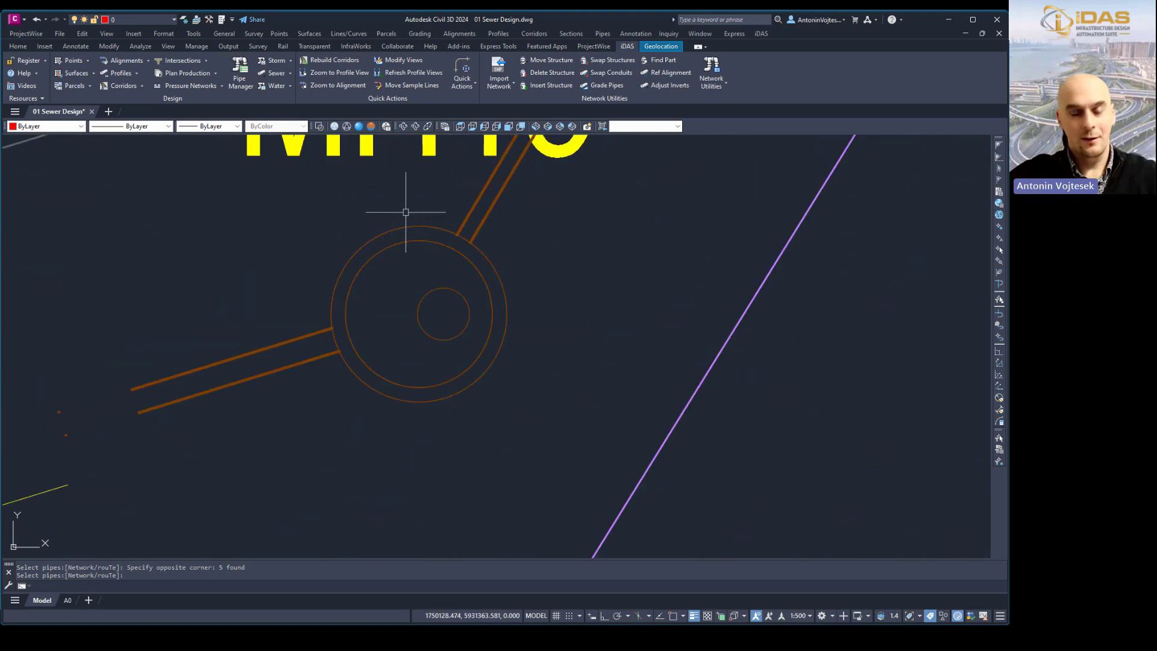
pyautogui.click(479, 226)
pyautogui.press('Escape')
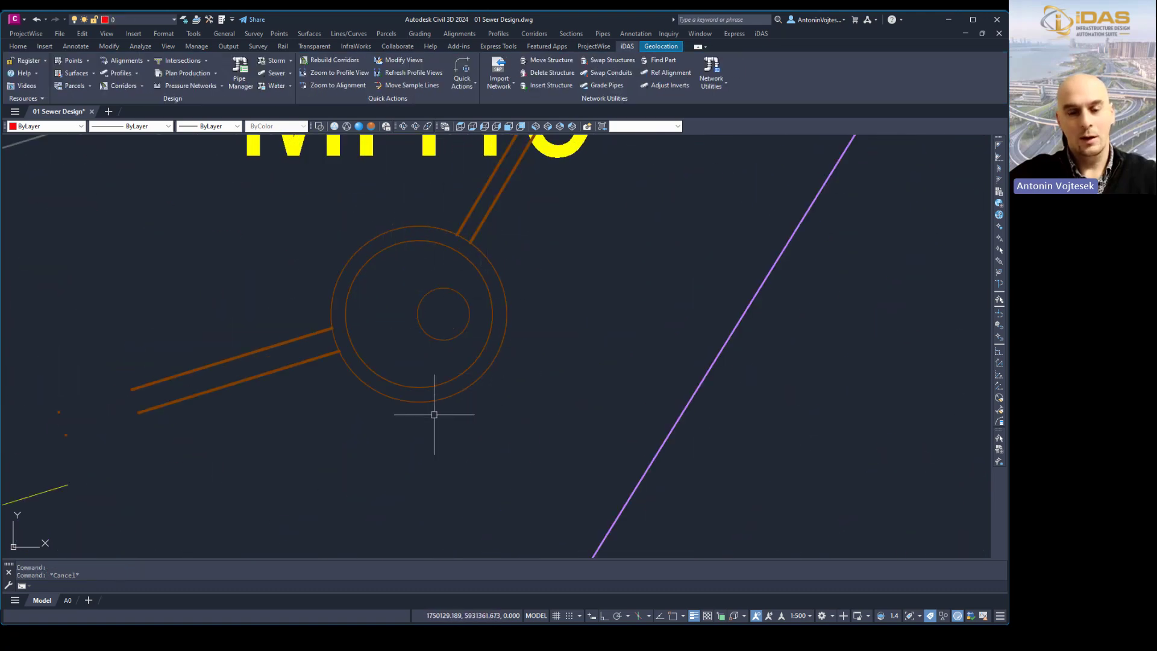
pyautogui.click(336, 339)
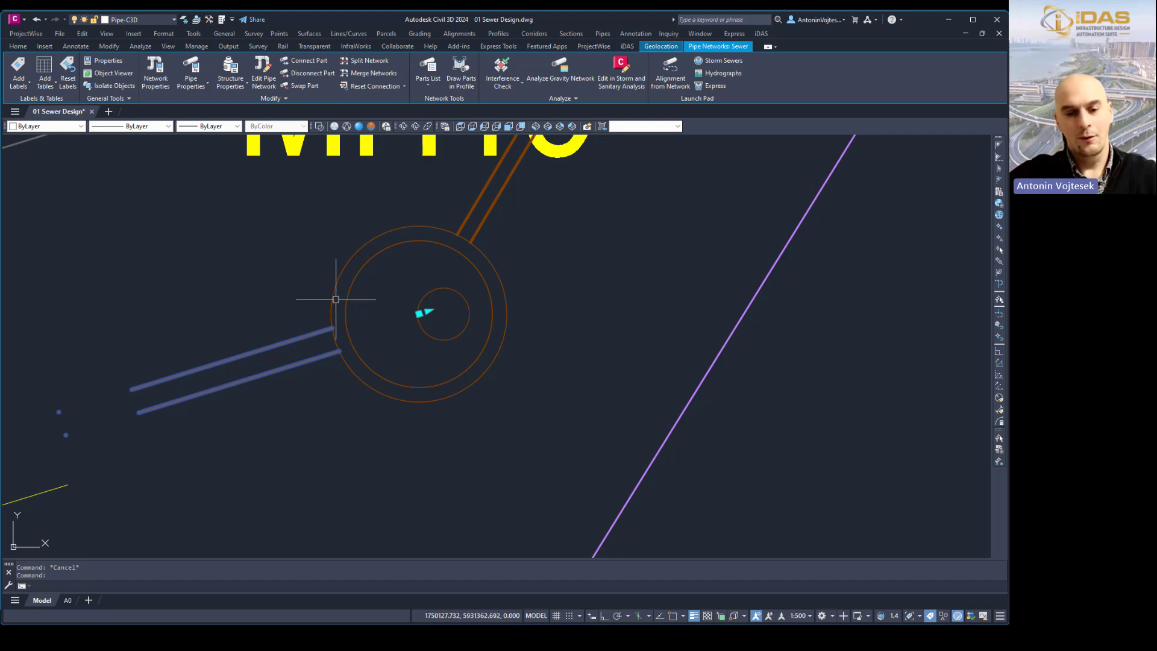
pyautogui.scroll(-5, 374, 289)
pyautogui.scroll(-5, 388, 280)
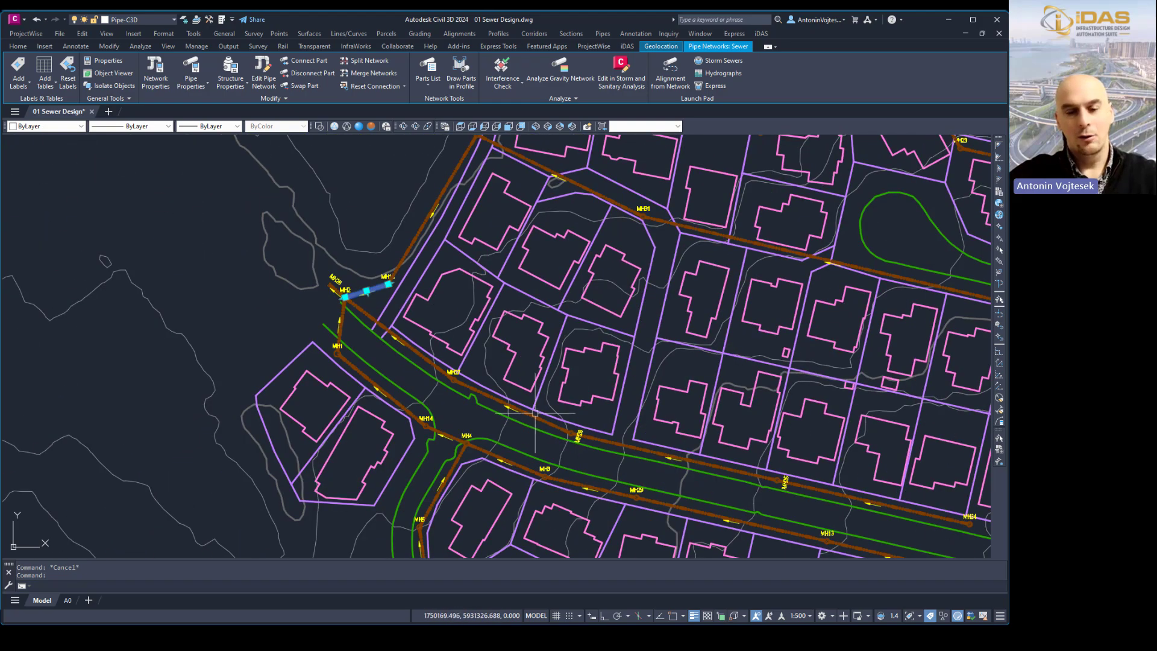
pyautogui.moveTo(531, 428); pyautogui.dragTo(372, 387, button='middle')
pyautogui.press('Escape')
# Step: Draw a tall rectangle in the empty area east of the subdivision plan
pyautogui.scroll(-10, 372, 388)
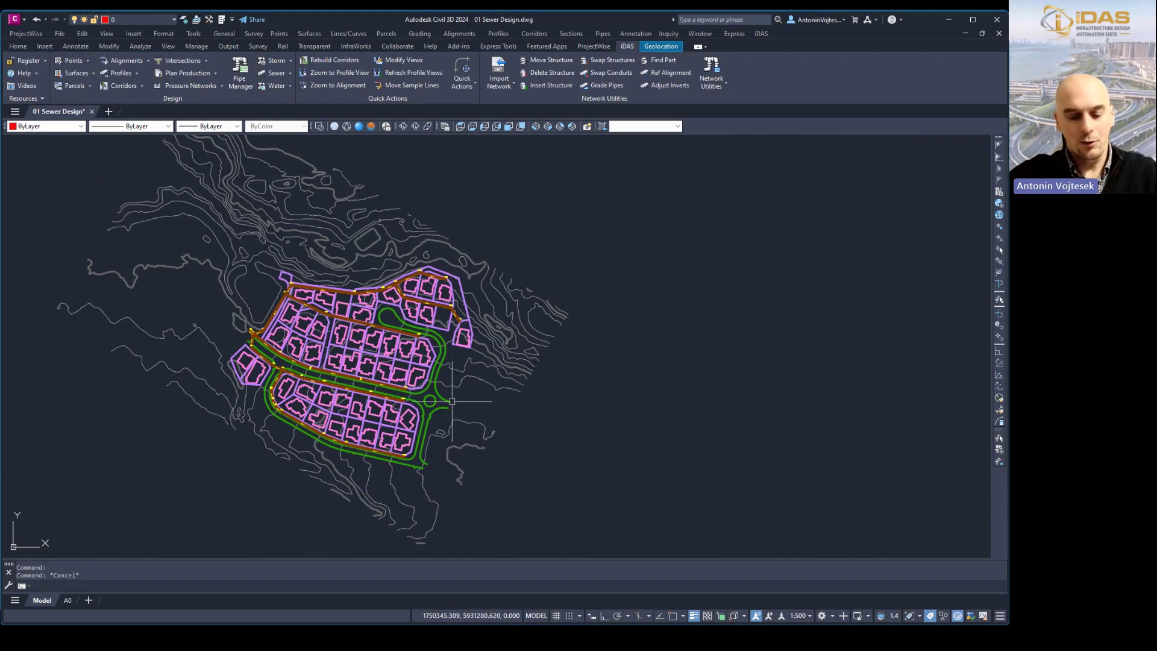
pyautogui.moveTo(551, 419); pyautogui.dragTo(449, 382, button='middle')
pyautogui.write('re')
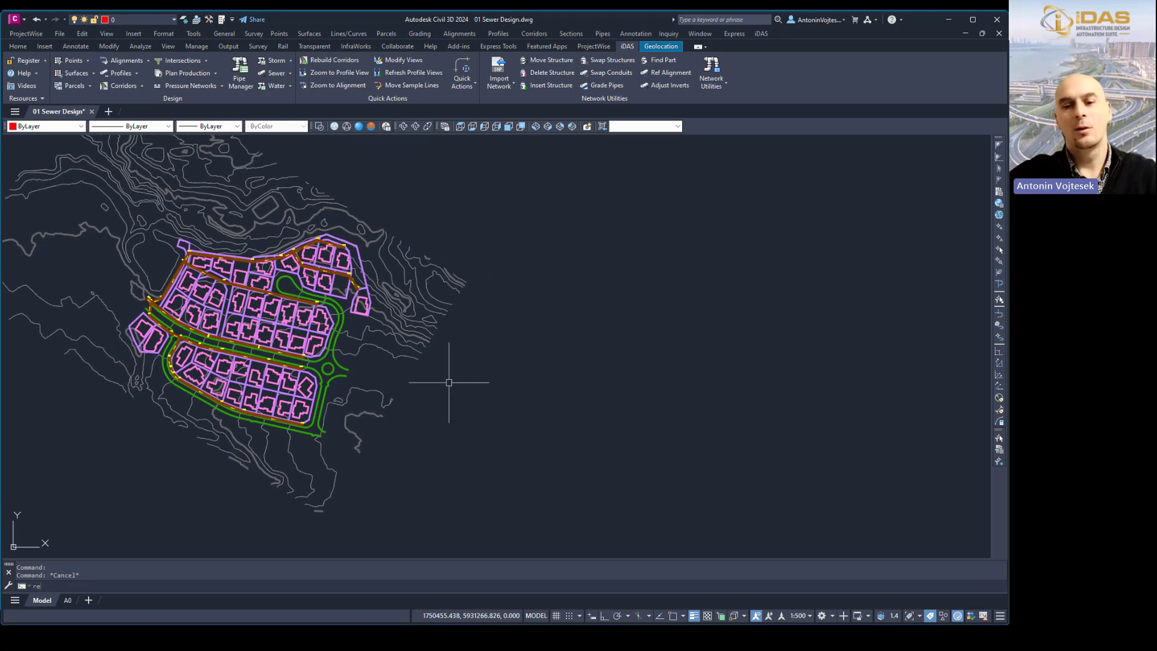
pyautogui.write('c')
pyautogui.press('Return')
pyautogui.click(581, 160)
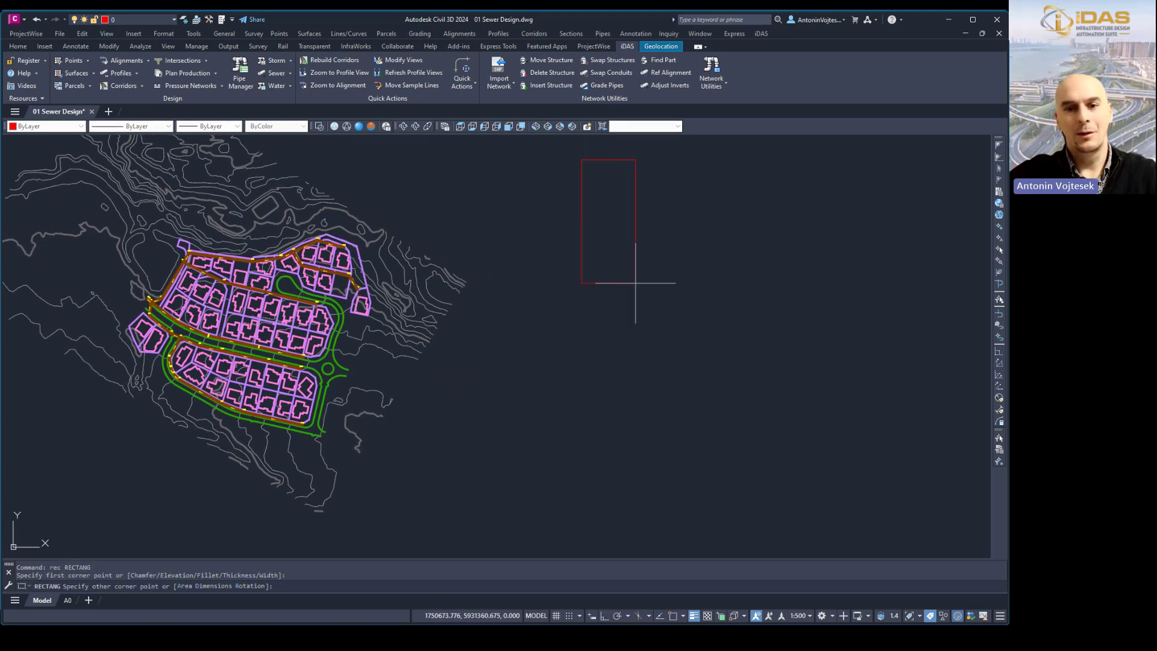
pyautogui.click(843, 540)
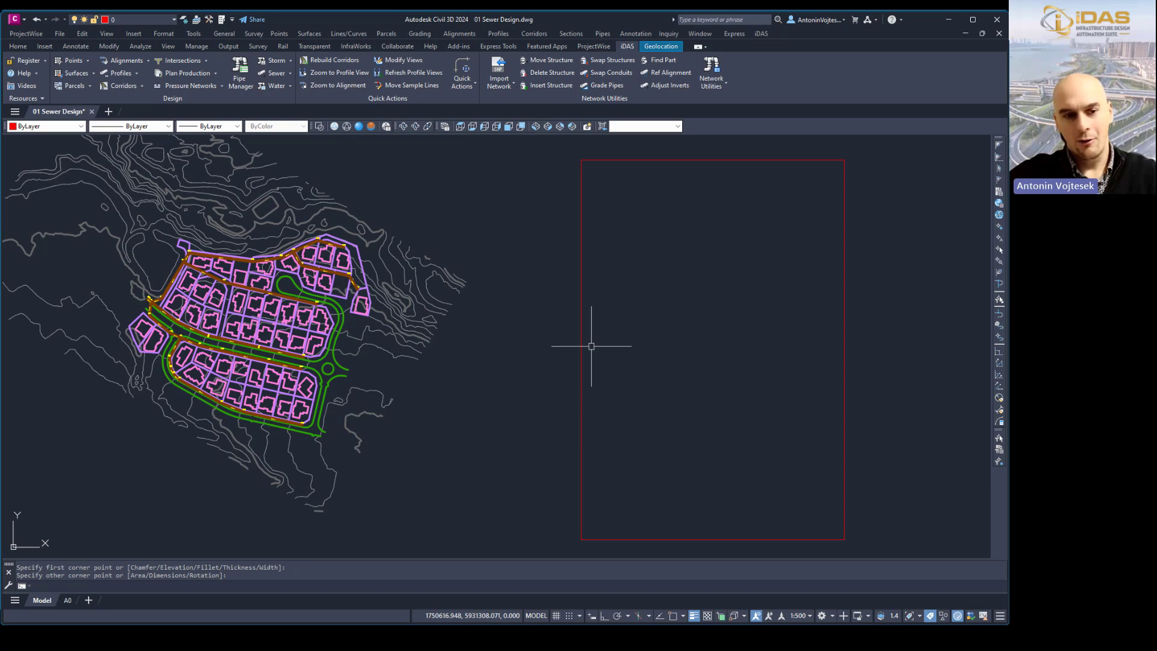
pyautogui.moveTo(514, 426); pyautogui.dragTo(474, 418, button='middle')
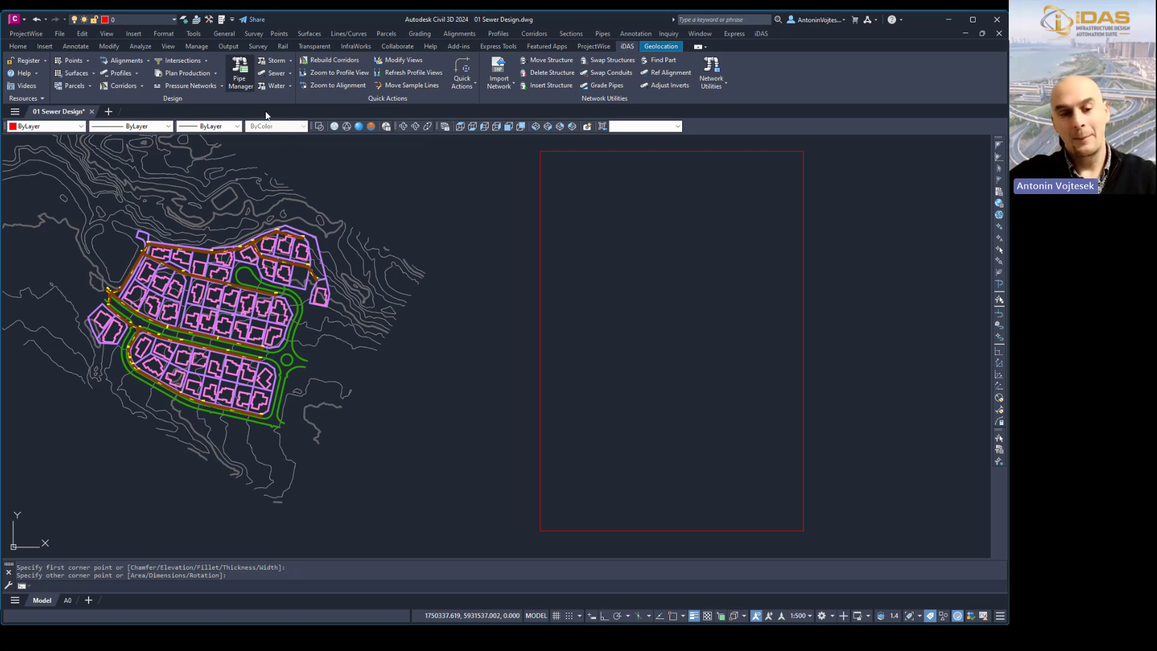
# Step: Open the sewer network of the drawing in the iDAS Pipe Manager
pyautogui.click(236, 80)
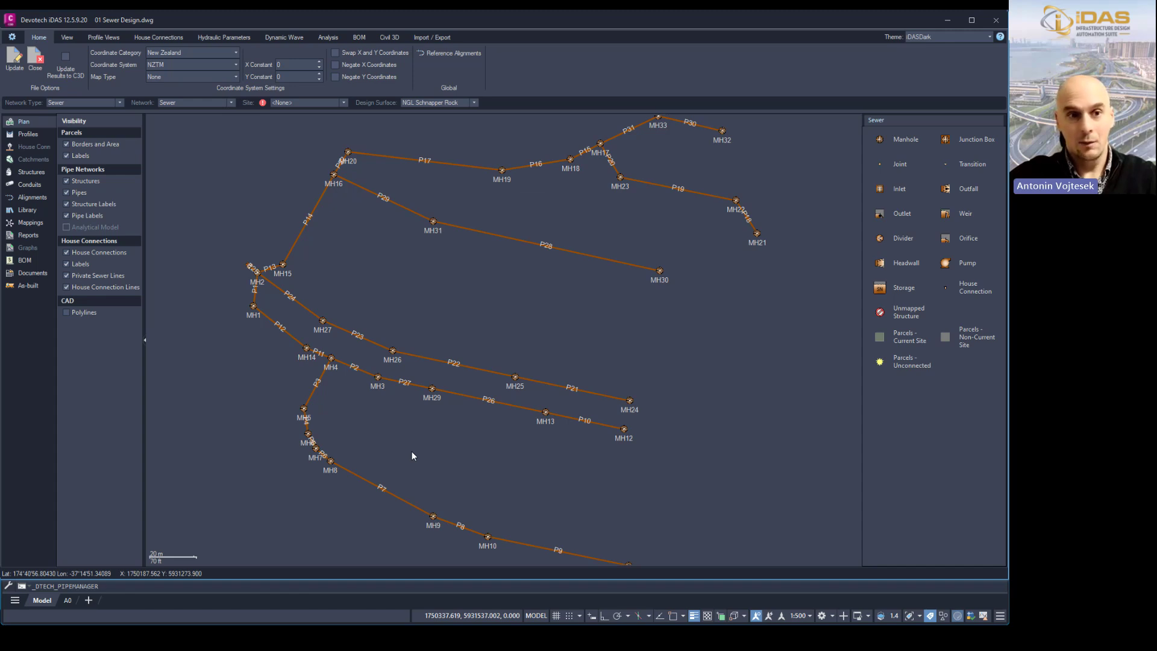
# Step: Show the sewer network over the Aerial map type and set the map type back to None
pyautogui.click(237, 78)
pyautogui.click(170, 99)
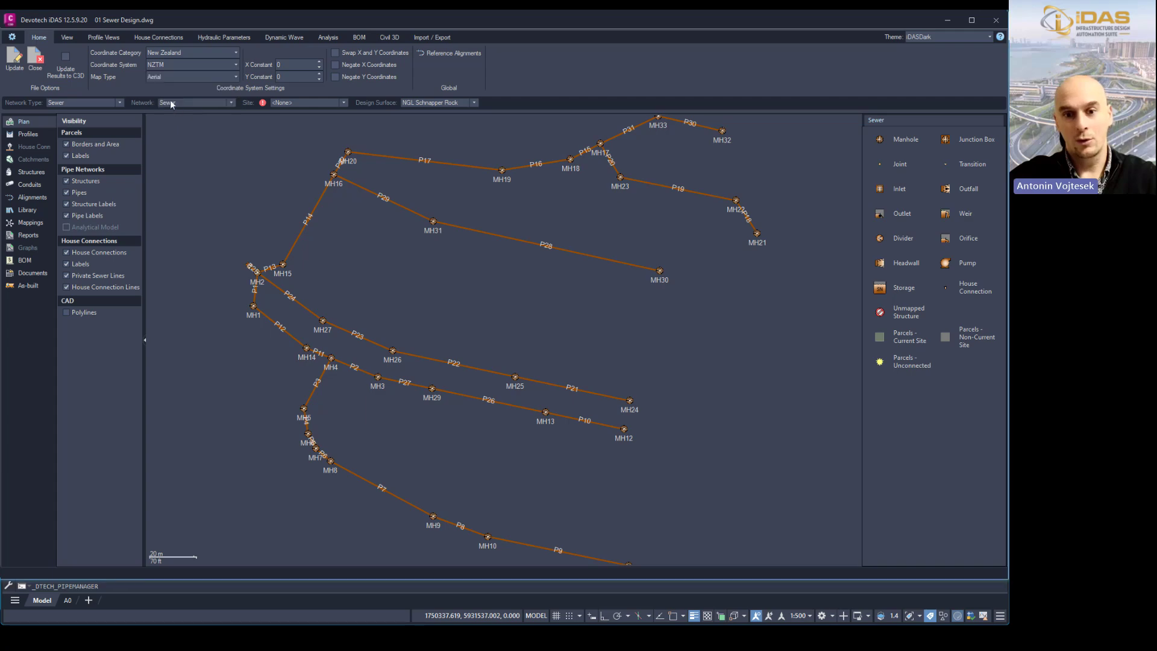
pyautogui.scroll(3, 486, 323)
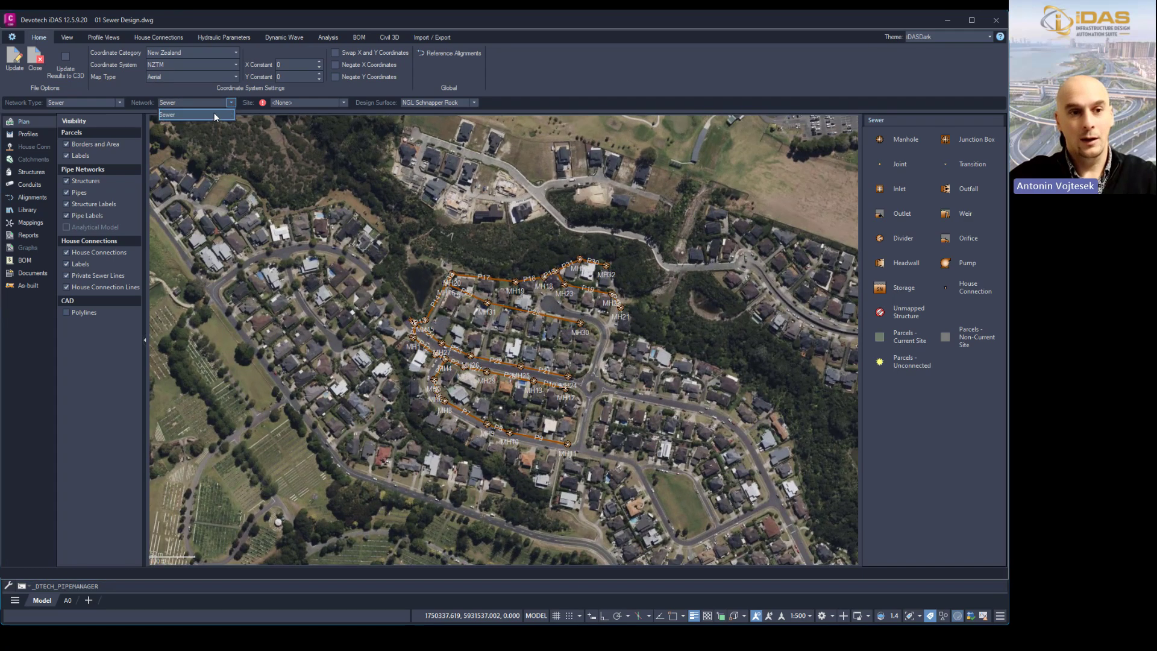
pyautogui.click(236, 75)
pyautogui.click(177, 91)
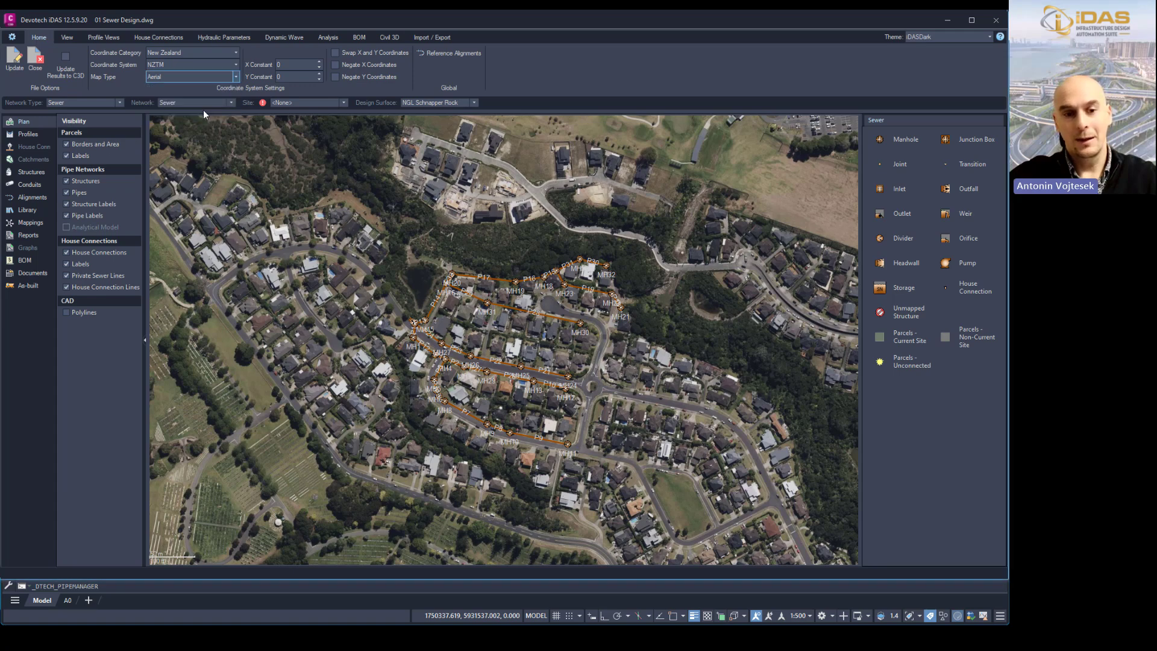
pyautogui.scroll(-4, 352, 335)
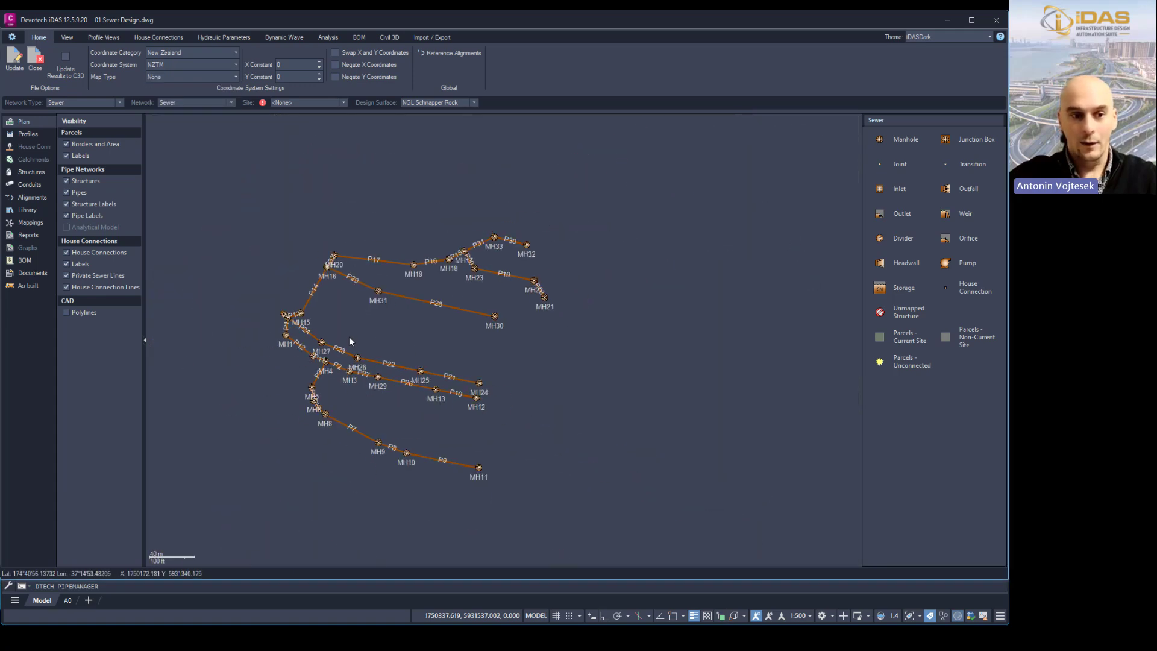
# Step: Import the CAD polylines from the Civil 3D drawing and locate the tall rectangle beside the network
pyautogui.click(68, 311)
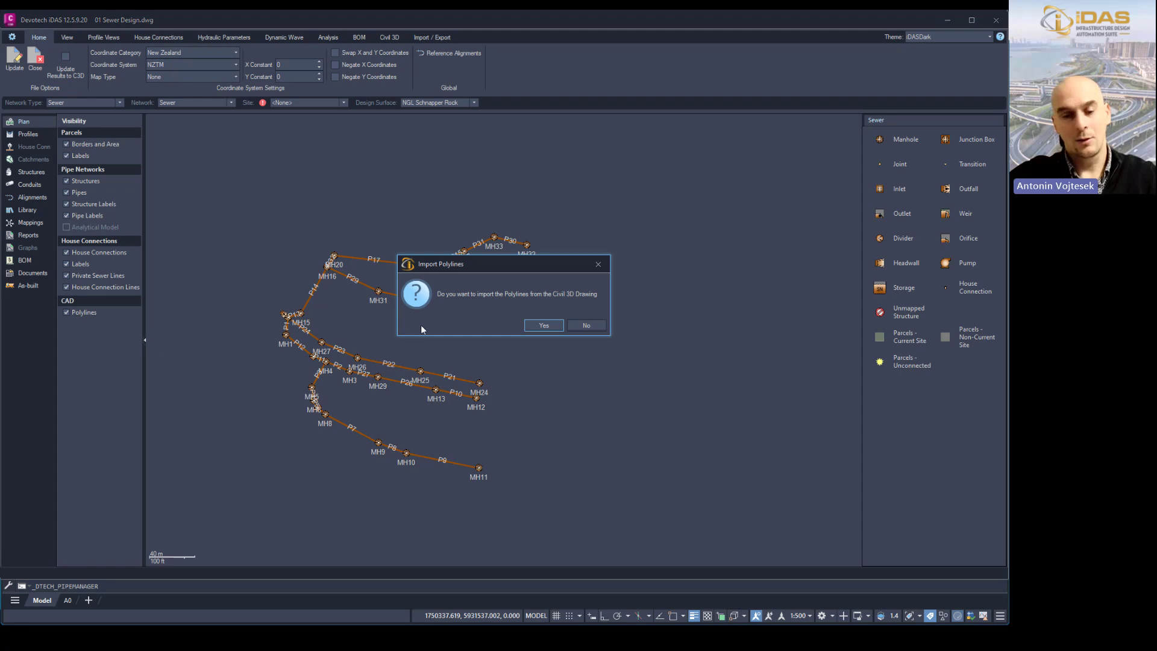
pyautogui.click(550, 330)
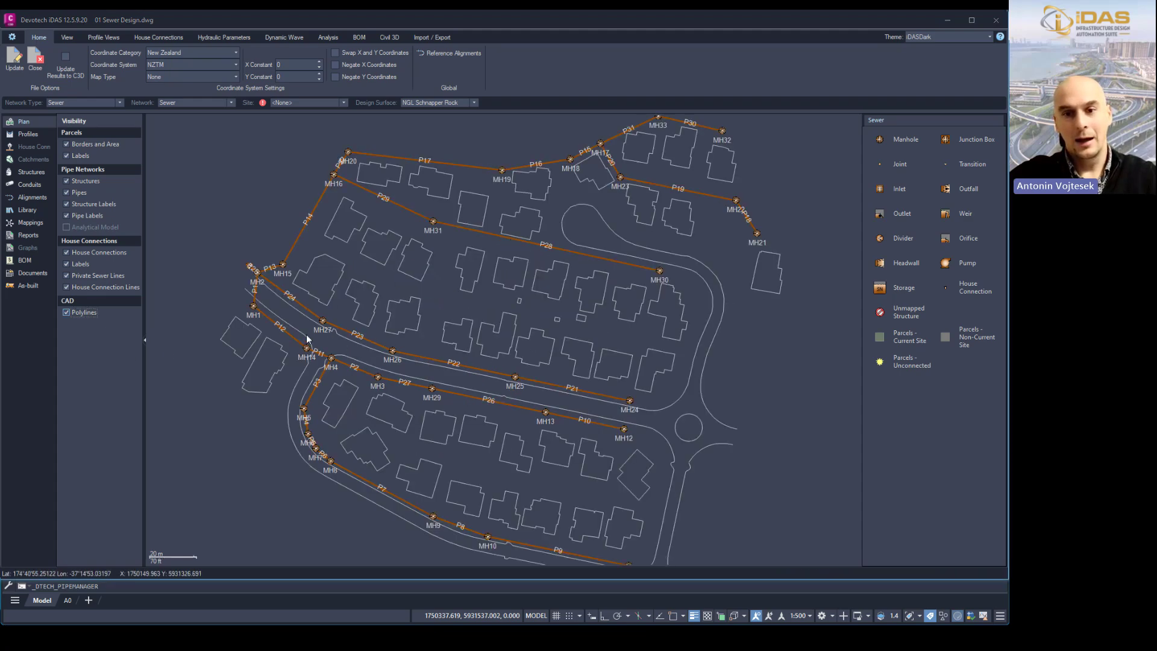
pyautogui.scroll(-2, 346, 365)
pyautogui.scroll(-2, 717, 396)
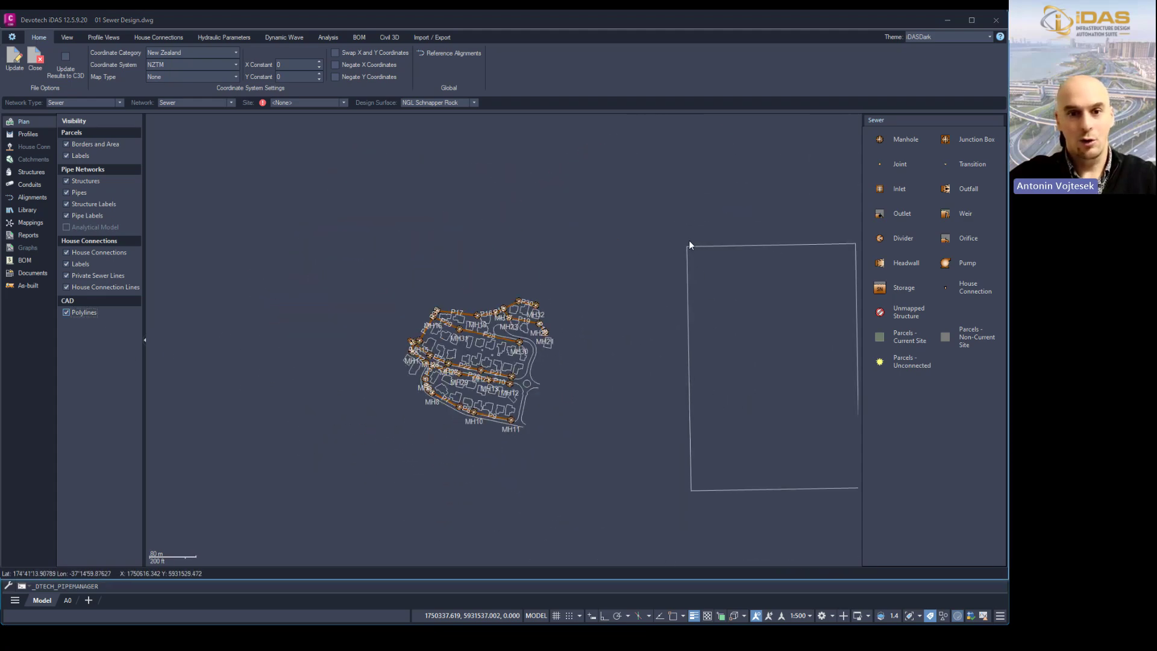
pyautogui.moveTo(605, 370); pyautogui.dragTo(439, 305, button='middle')
pyautogui.scroll(1, 408, 270)
pyautogui.moveTo(407, 270); pyautogui.dragTo(440, 247, button='middle')
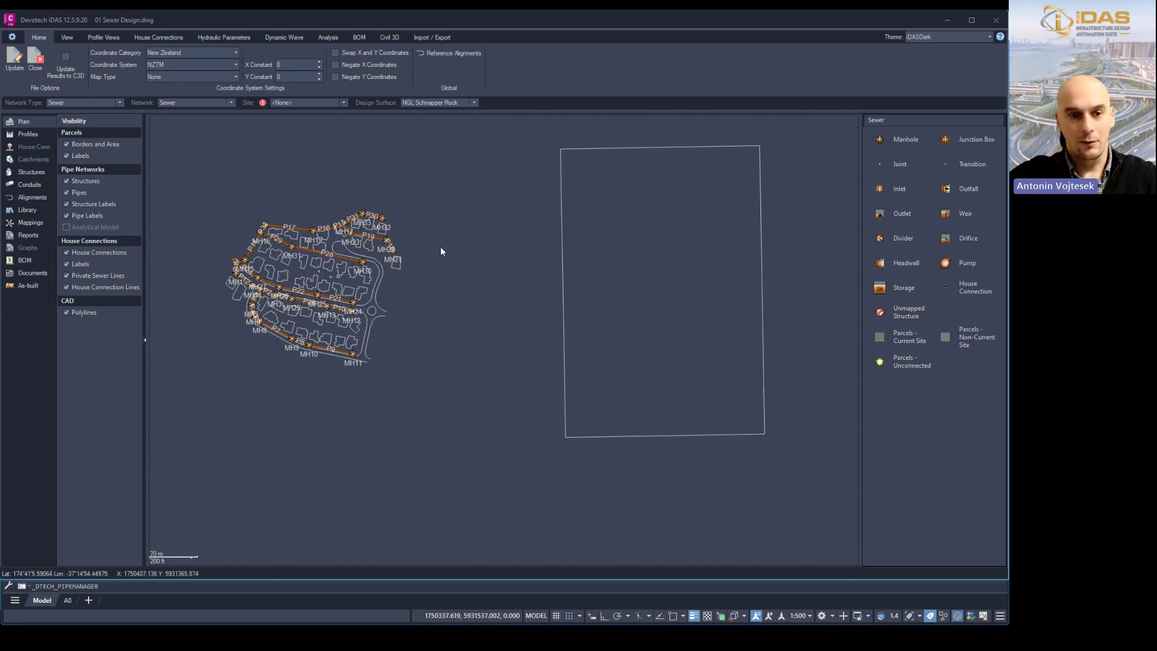
pyautogui.scroll(1, 244, 253)
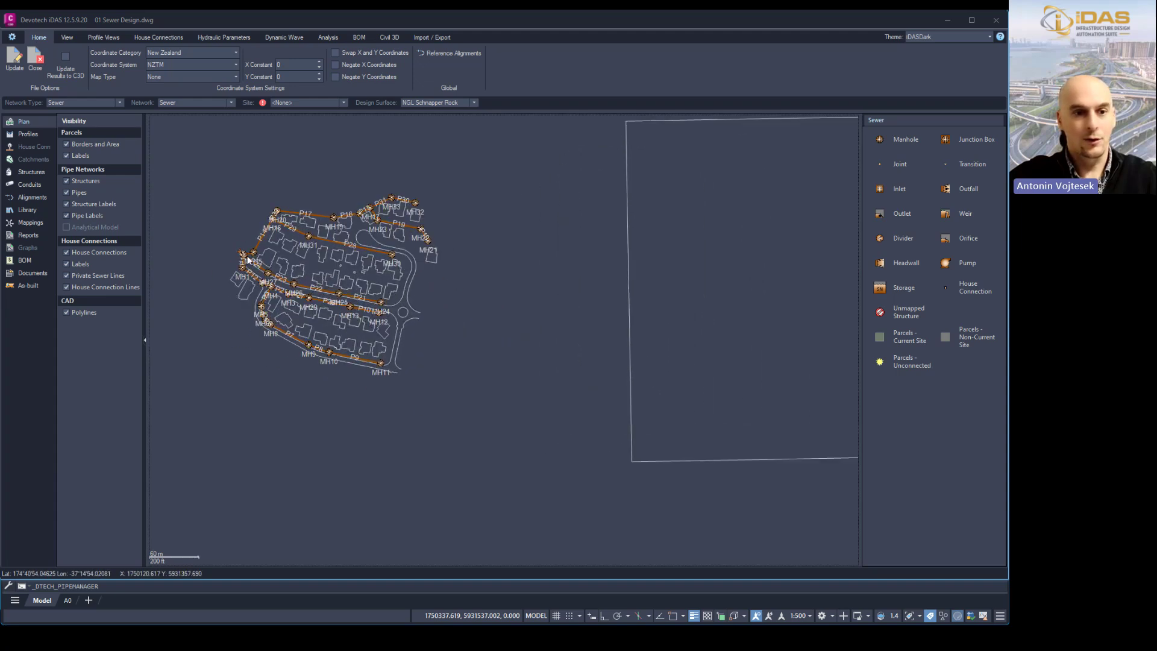
# Step: Create profile views upstream from the end structure beside MH2, starting at the rectangle's upper-left corner, with base name Branch and surface NGL Schnapper Rock
pyautogui.click(240, 253)
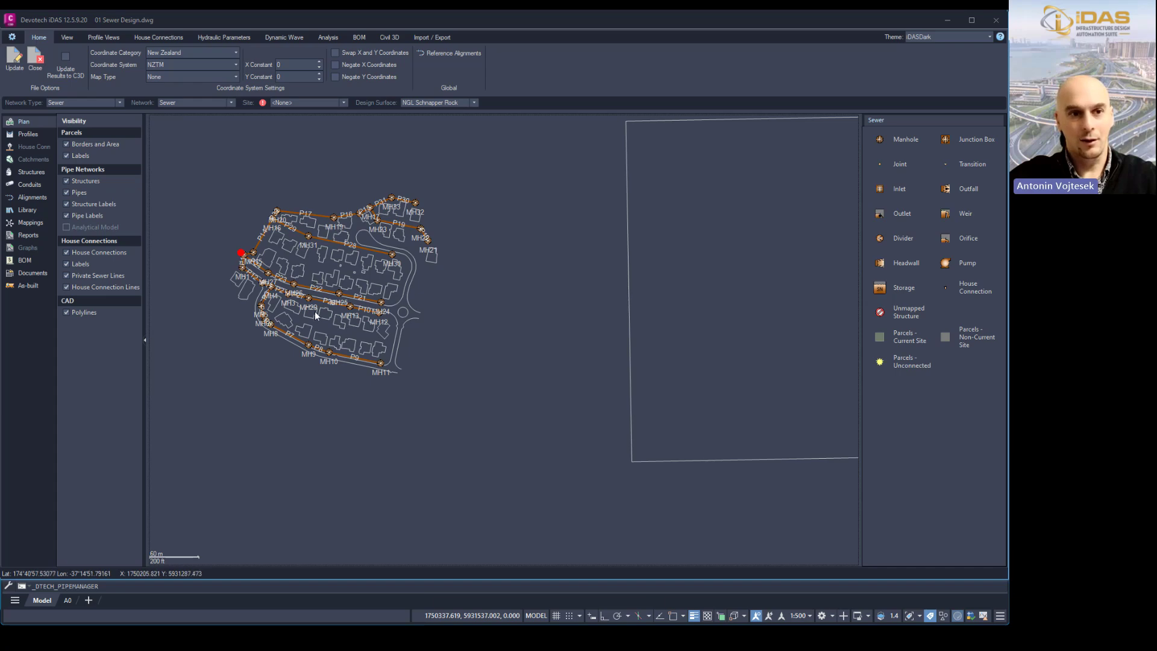
pyautogui.scroll(-2, 317, 311)
pyautogui.click(389, 37)
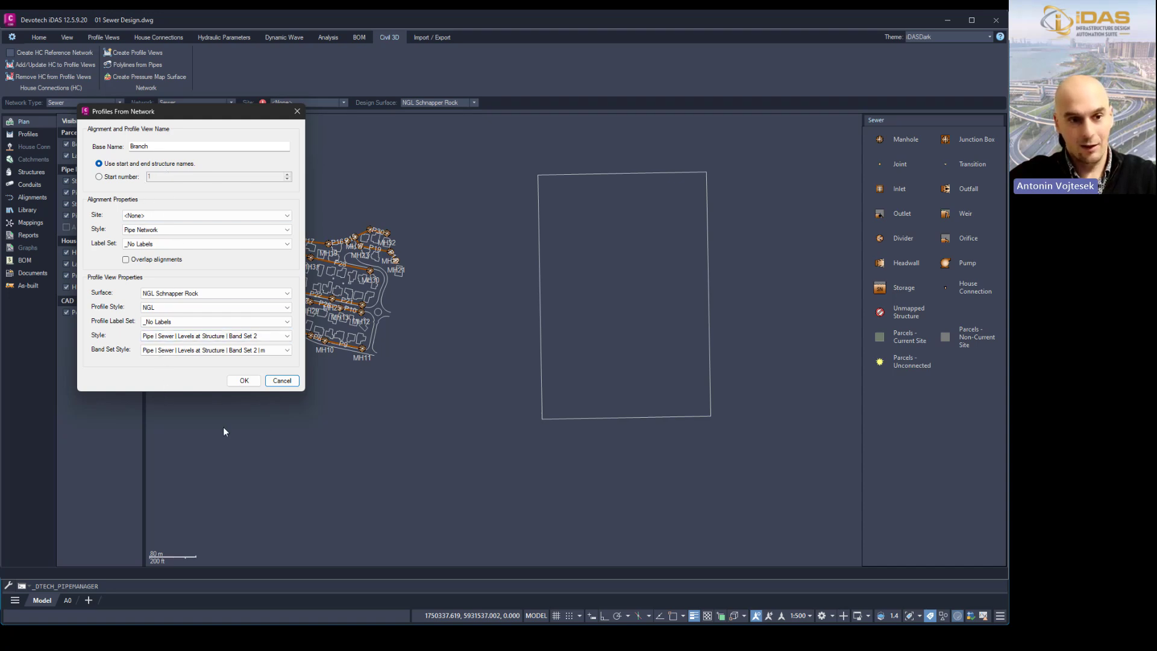
pyautogui.click(244, 380)
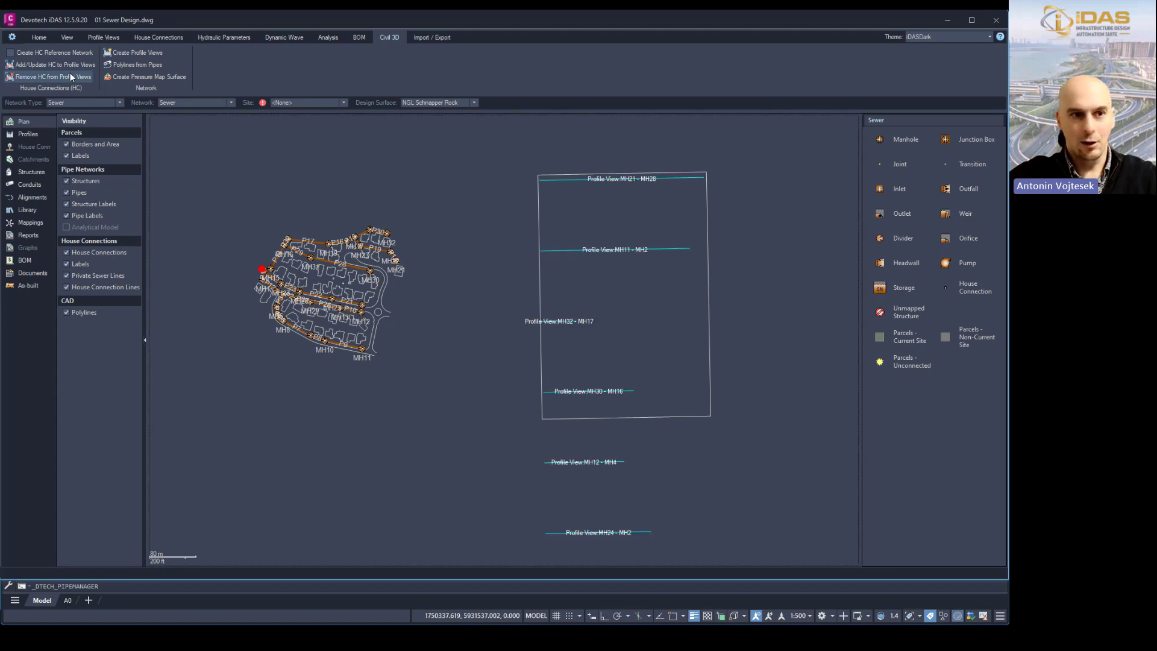
# Step: Update the Civil 3D drawing with the profile views created in the Pipe Manager
pyautogui.click(43, 37)
pyautogui.click(15, 65)
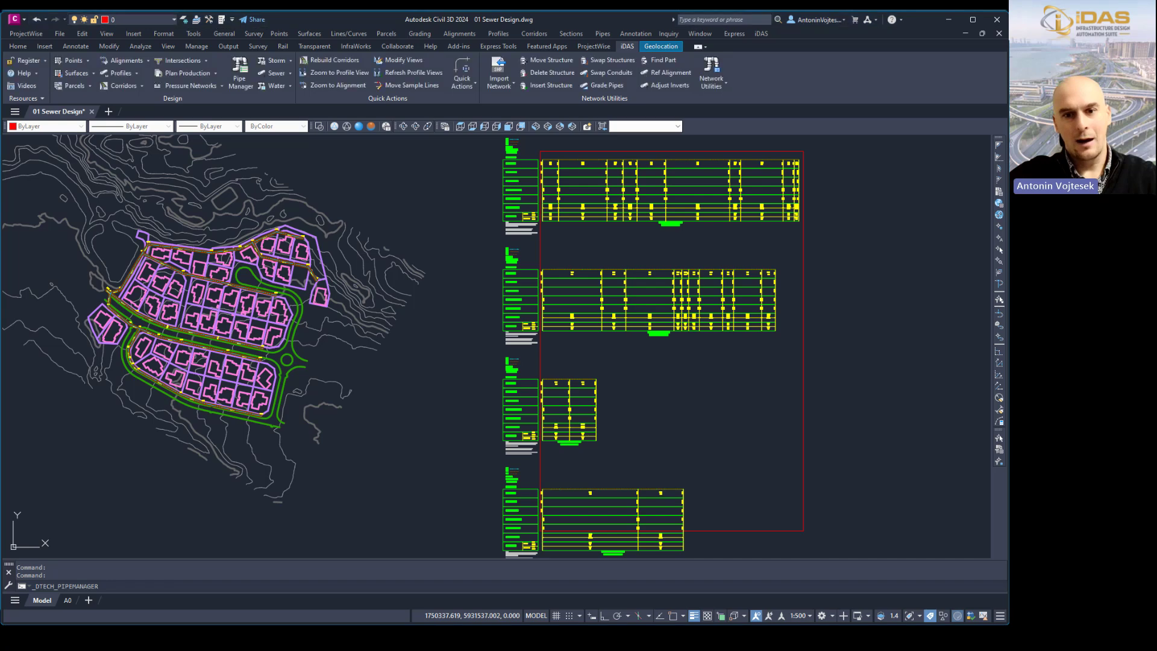
pyautogui.scroll(-3, 414, 362)
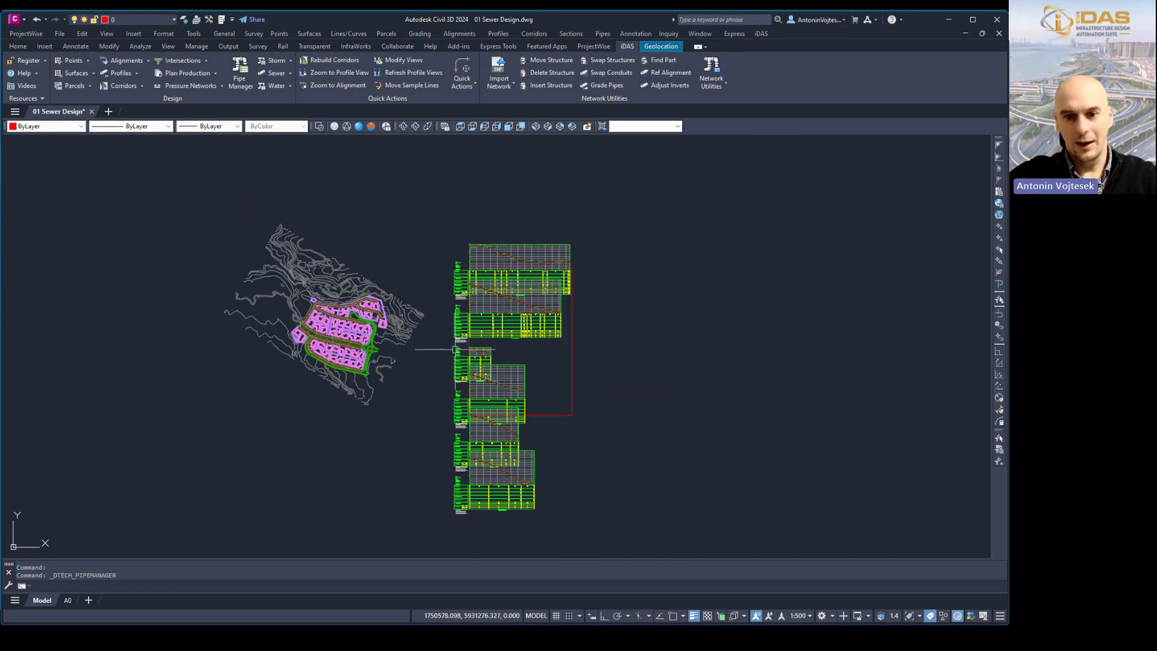
# Step: Delete the red guide rectangle behind the profile views
pyautogui.click(569, 414)
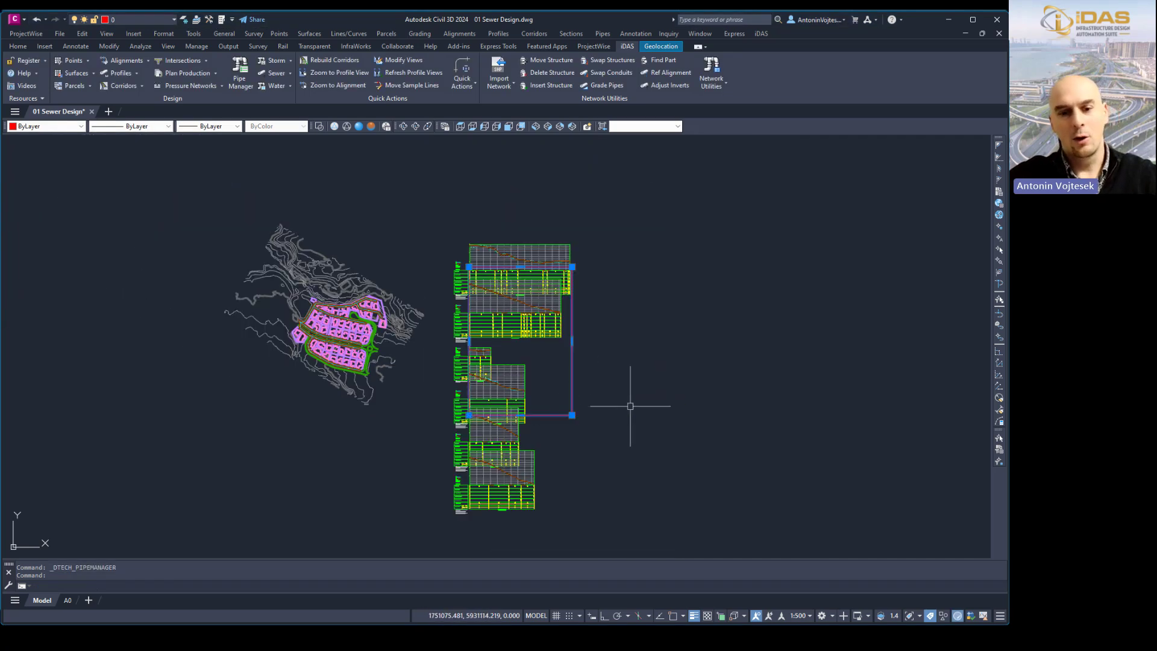
pyautogui.press('Delete')
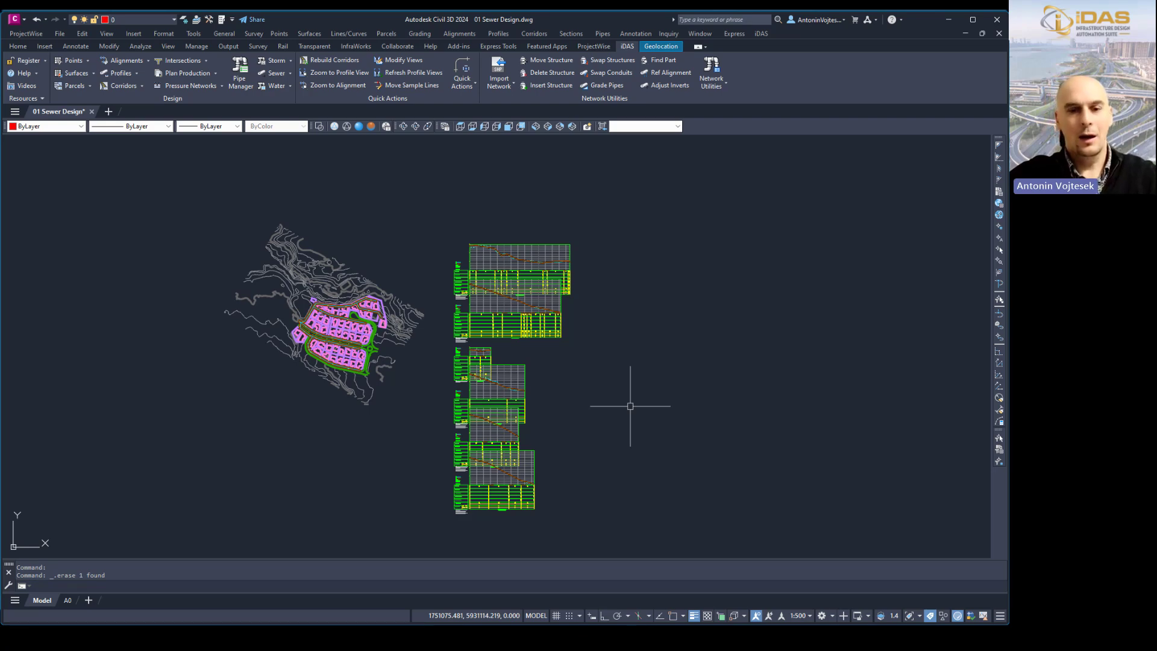
pyautogui.moveTo(625, 401); pyautogui.dragTo(615, 360, button='middle')
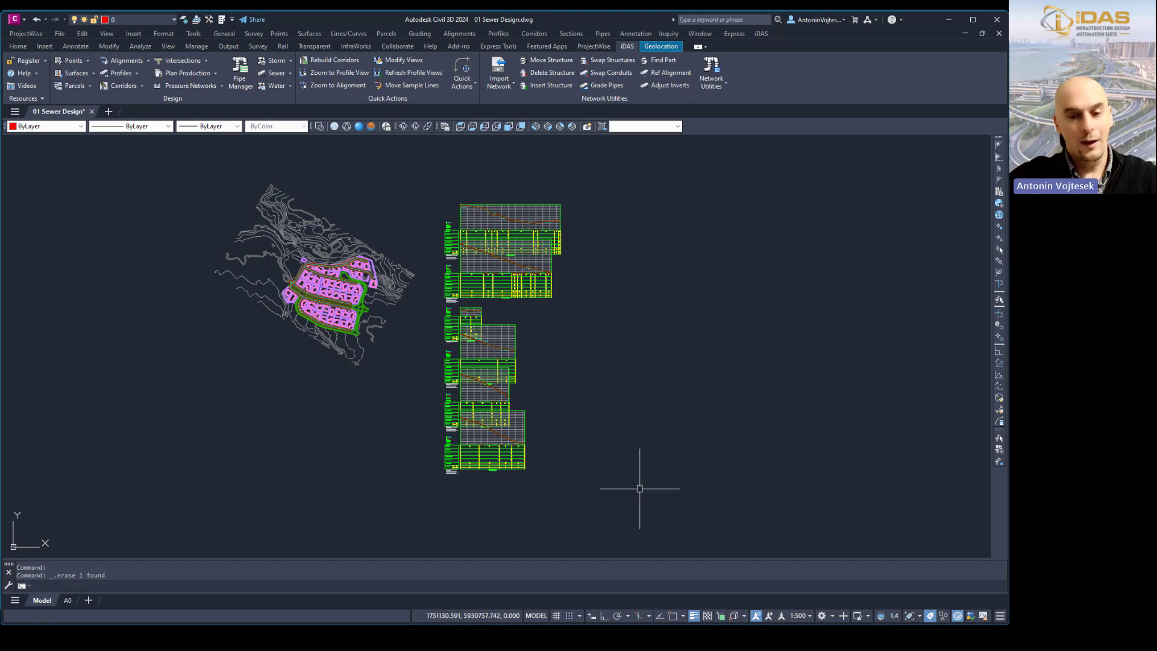
pyautogui.moveTo(613, 392); pyautogui.dragTo(602, 398, button='middle')
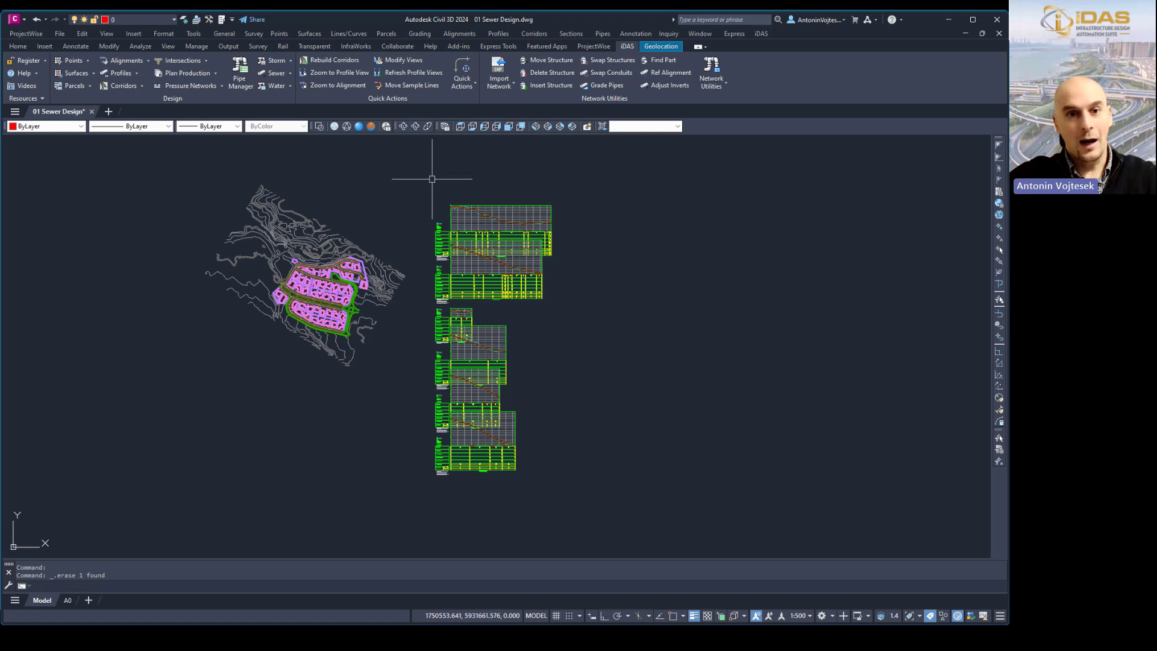
# Step: Space all six profile views vertically at 220 from a location in the first view, using Modify Views with a fence selection
pyautogui.click(405, 60)
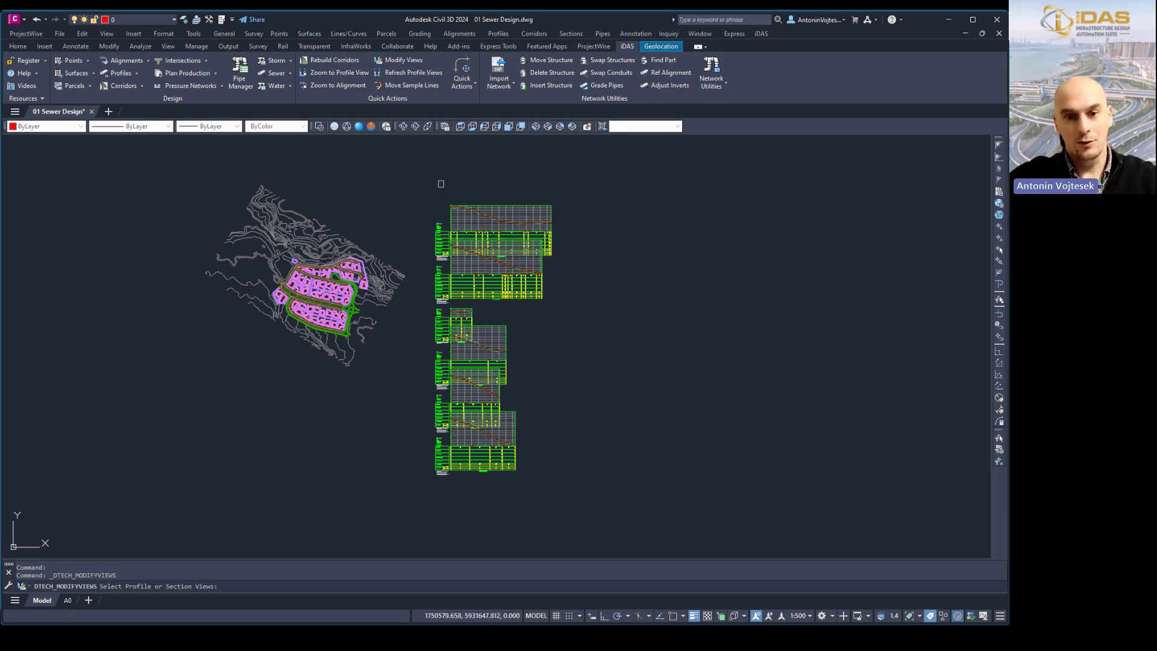
pyautogui.write('f')
pyautogui.press('Return')
pyautogui.click(440, 179)
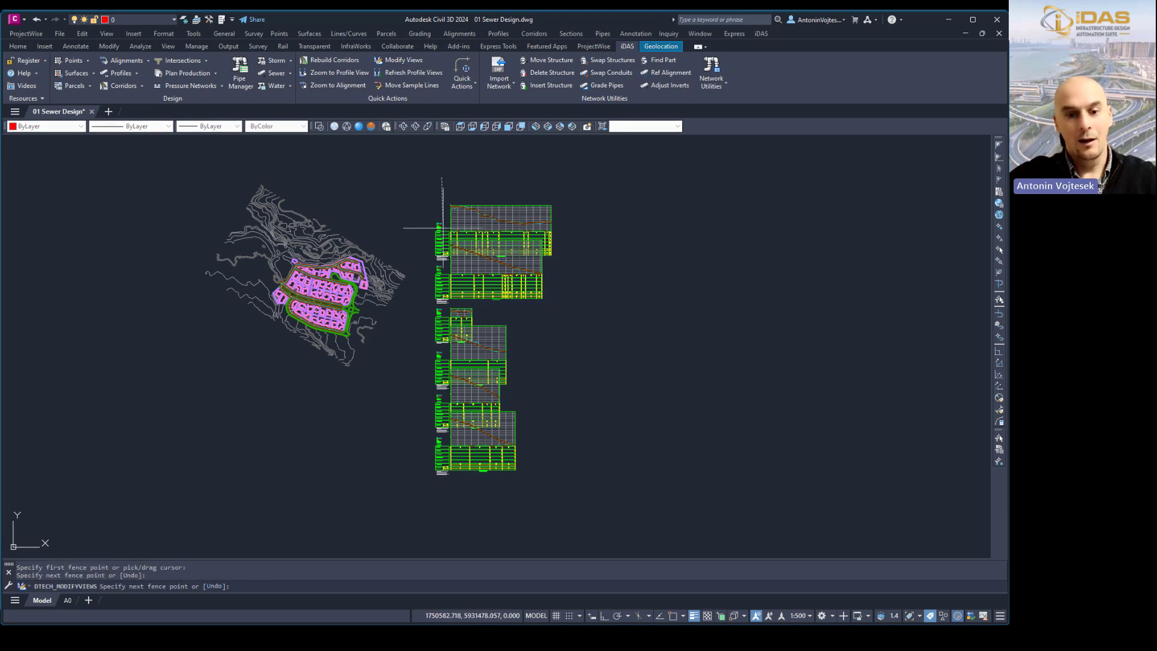
pyautogui.click(442, 517)
pyautogui.press('Return')
pyautogui.press('Return')
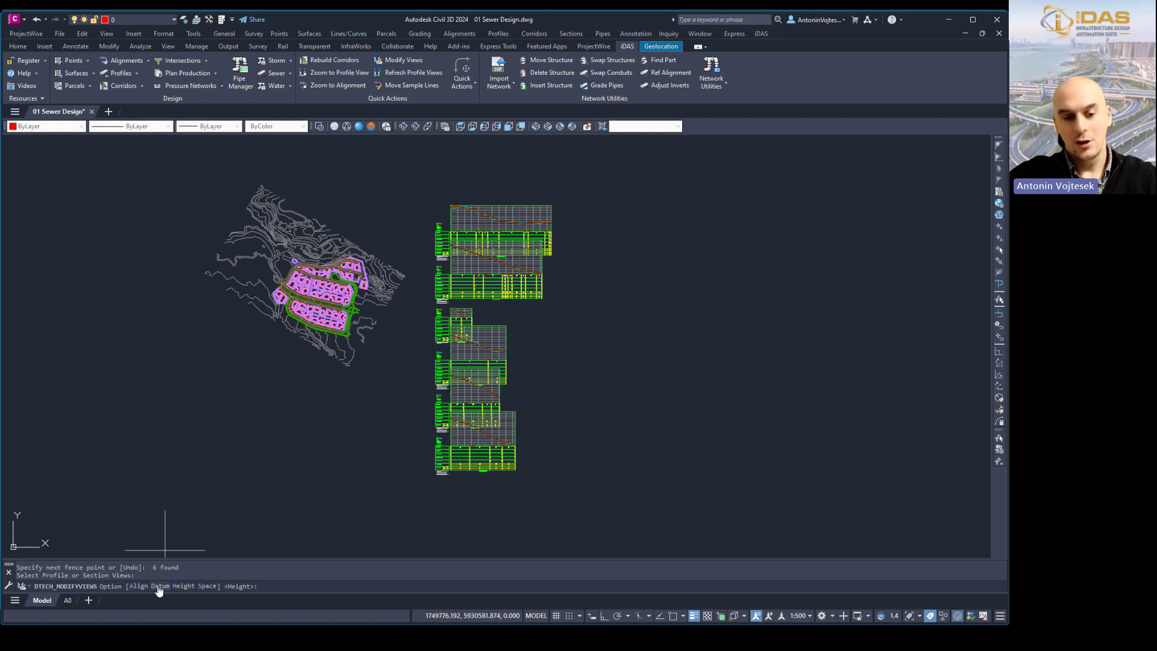
pyautogui.click(207, 586)
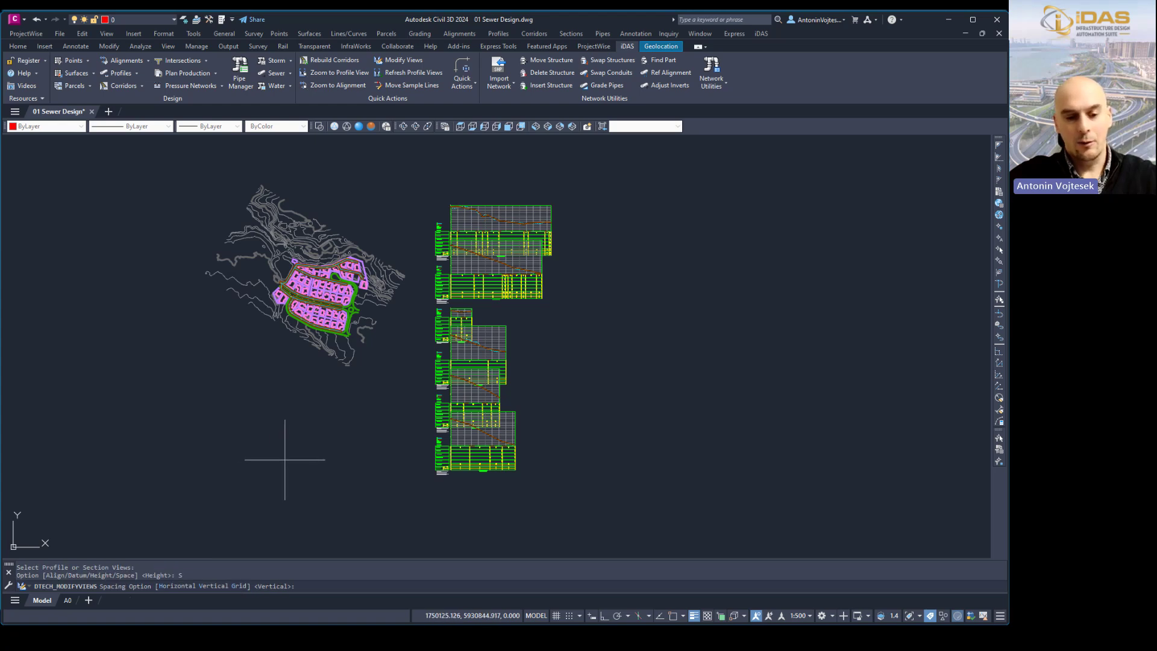
pyautogui.press('Return')
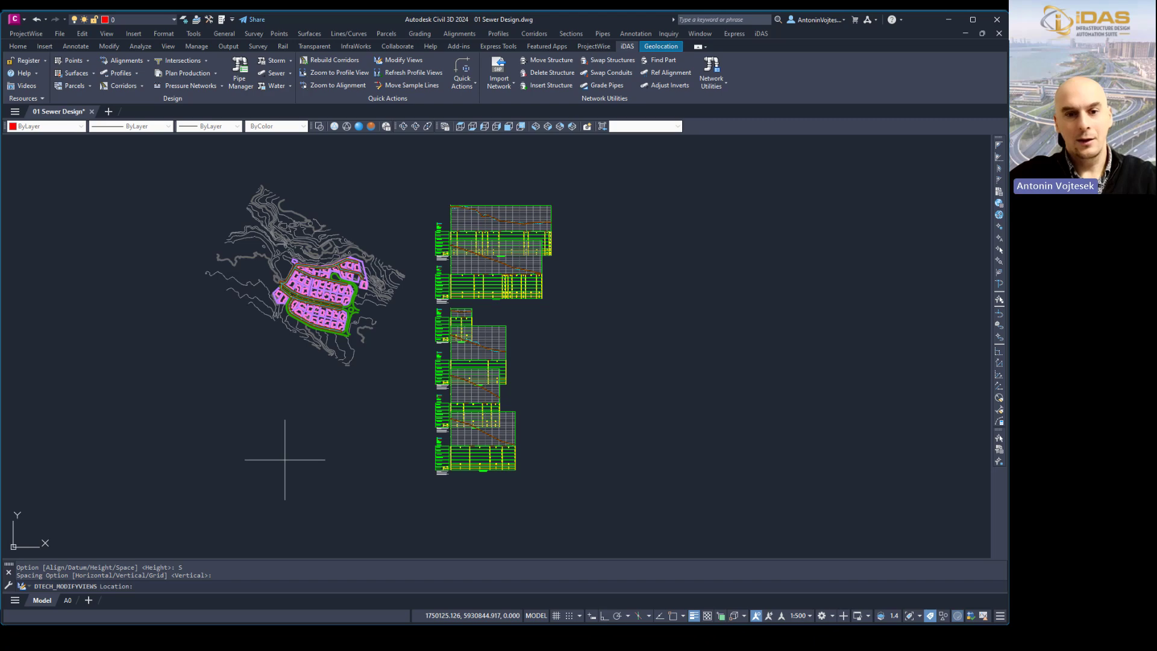
pyautogui.scroll(4, 467, 223)
pyautogui.click(455, 232)
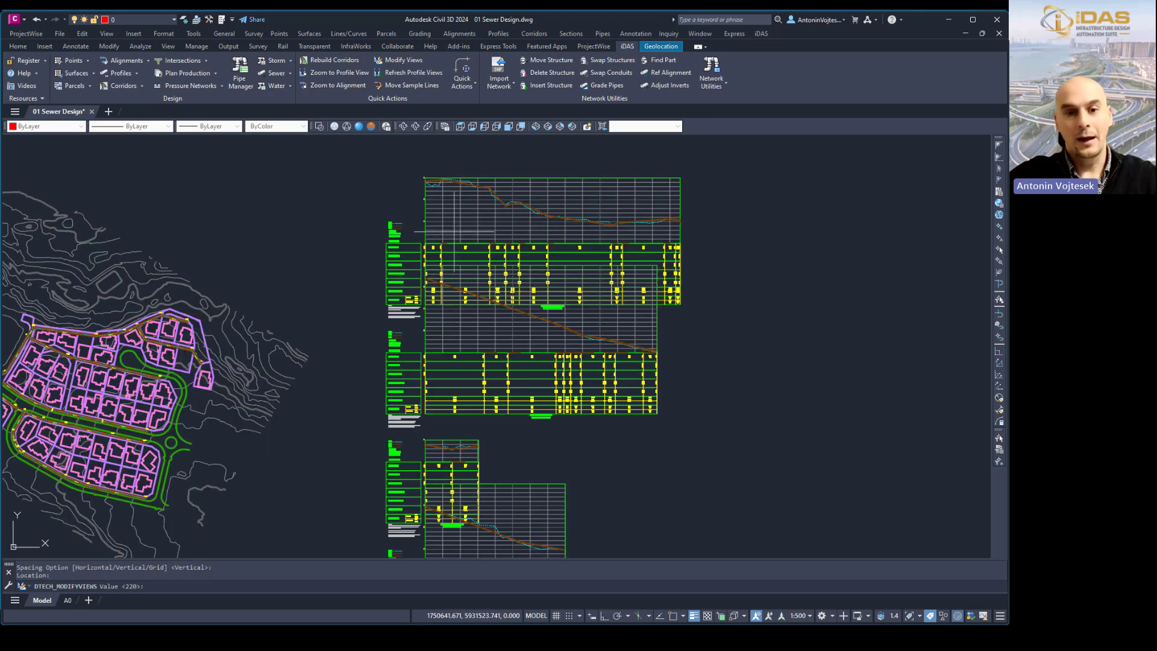
pyautogui.press('Return')
pyautogui.scroll(-6, 513, 259)
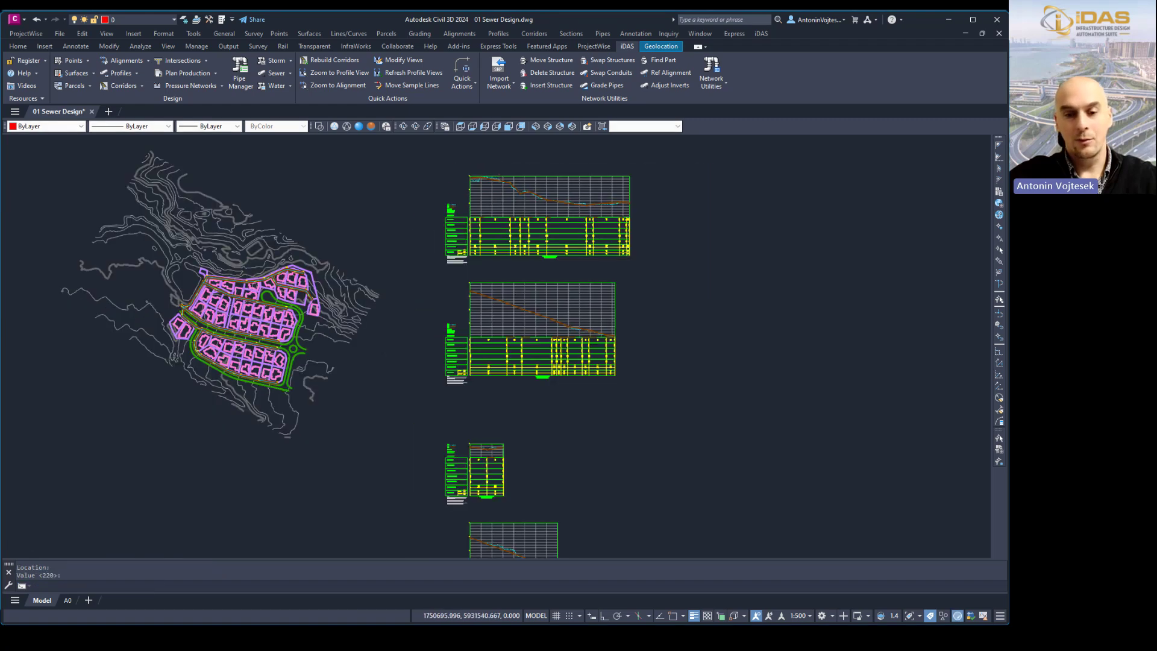
pyautogui.moveTo(590, 408); pyautogui.dragTo(560, 413, button='middle')
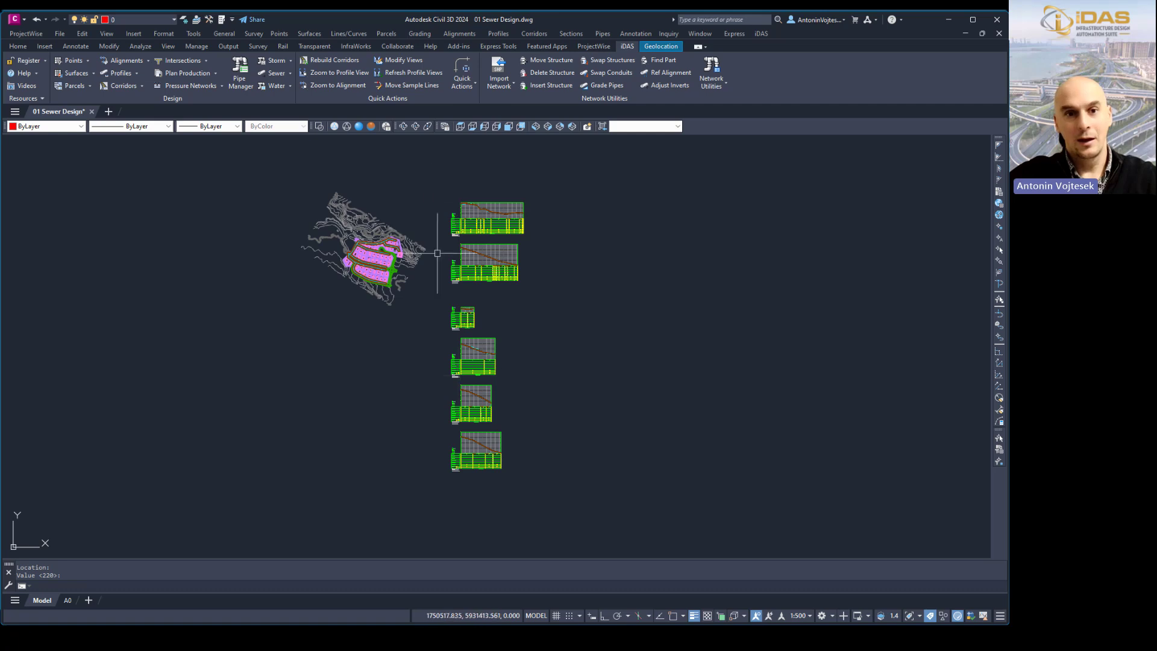
# Step: Set the height of all six profile views to 20 with Modify Views, using the Middle hold option
pyautogui.click(407, 60)
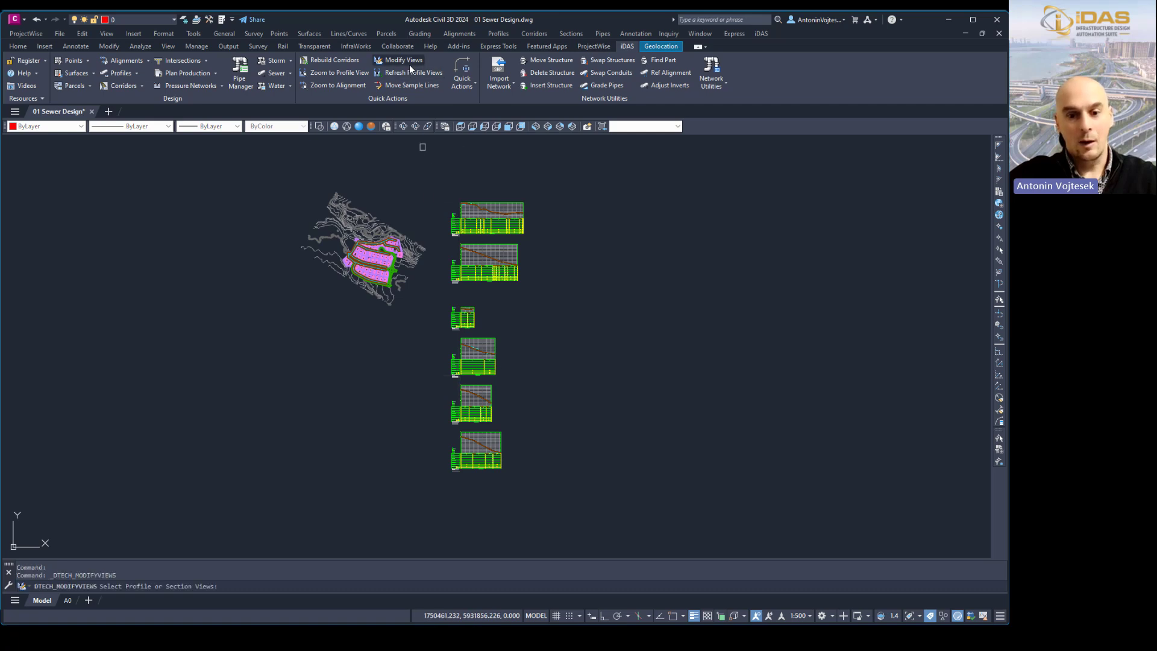
pyautogui.moveTo(530, 521); pyautogui.dragTo(416, 136)
pyautogui.press('Return')
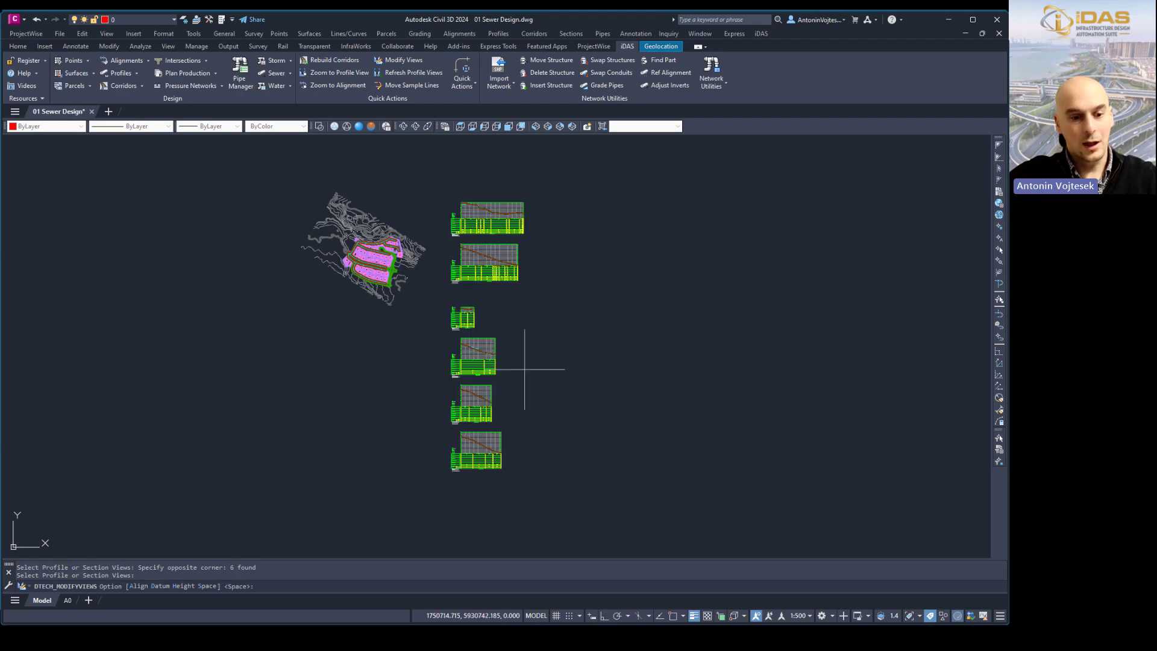
pyautogui.click(187, 586)
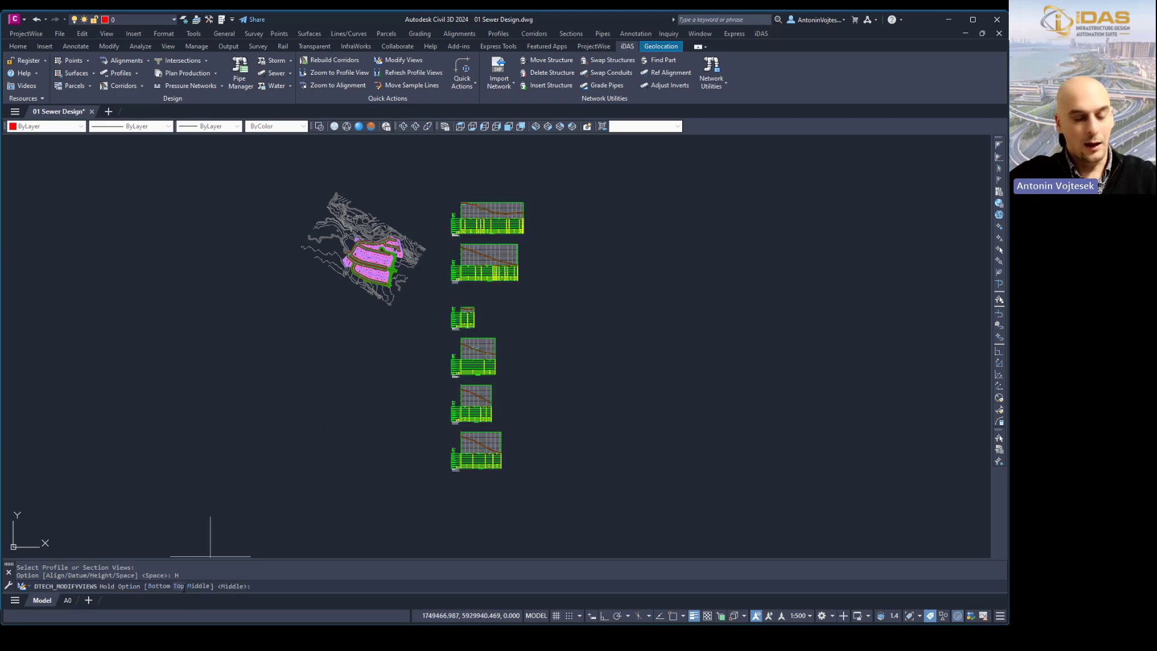
pyautogui.press('Return')
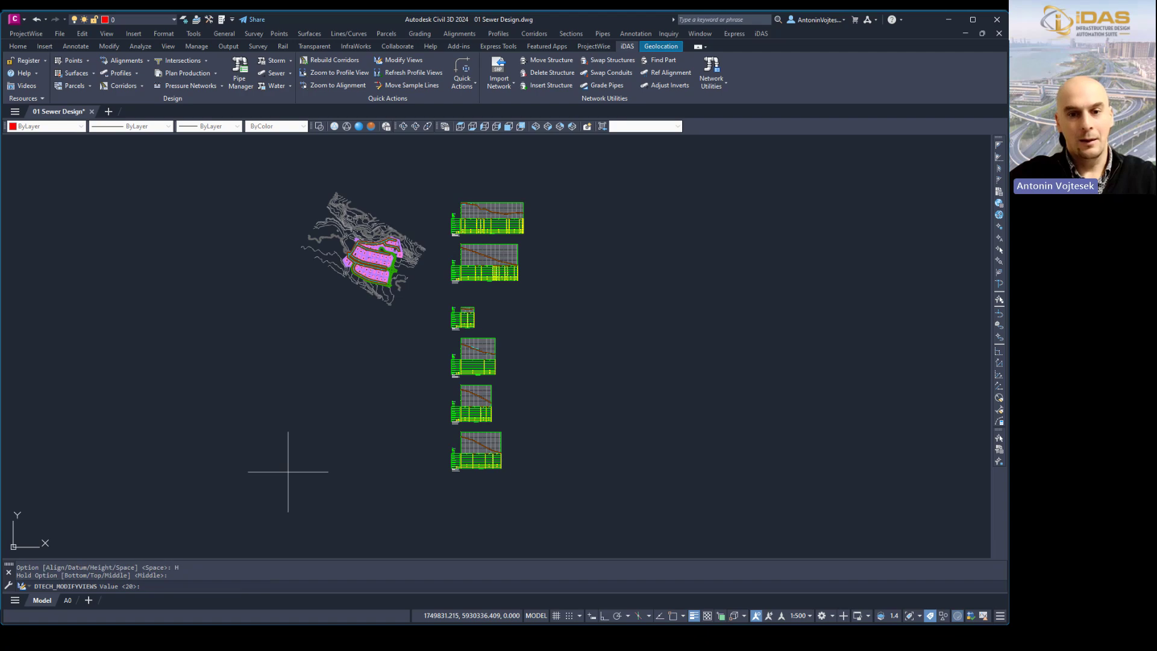
pyautogui.press('Return')
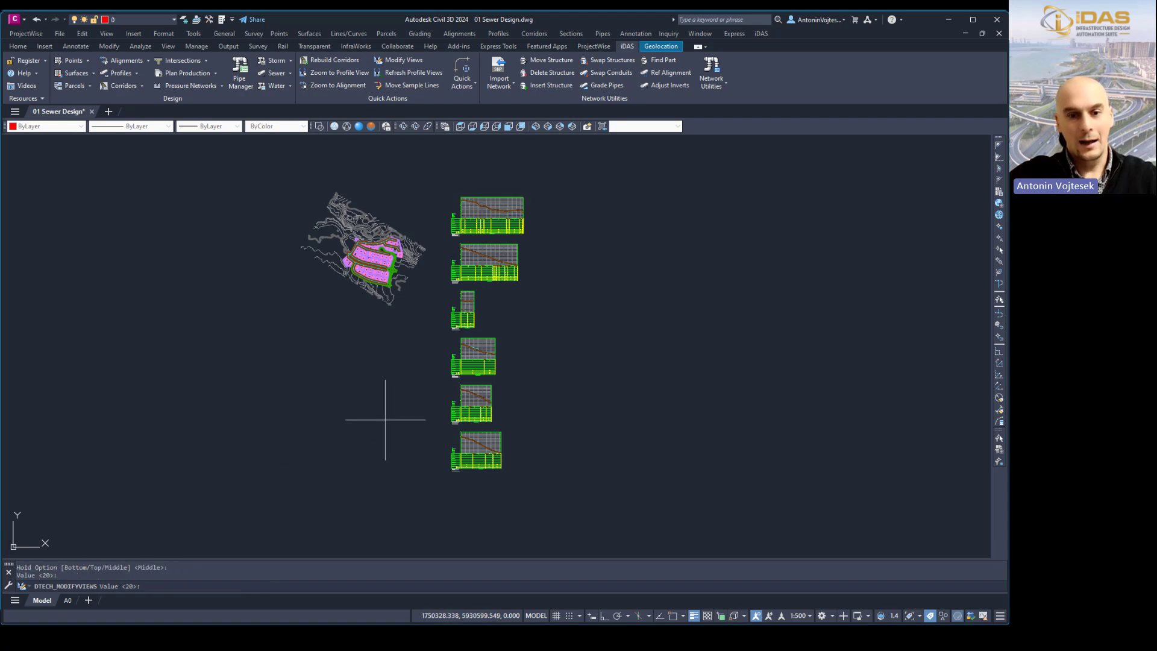
pyautogui.press('Escape')
# Step: Review the resized profile views, save the drawing, and inspect the pipe run in the first profile view
pyautogui.scroll(6, 426, 323)
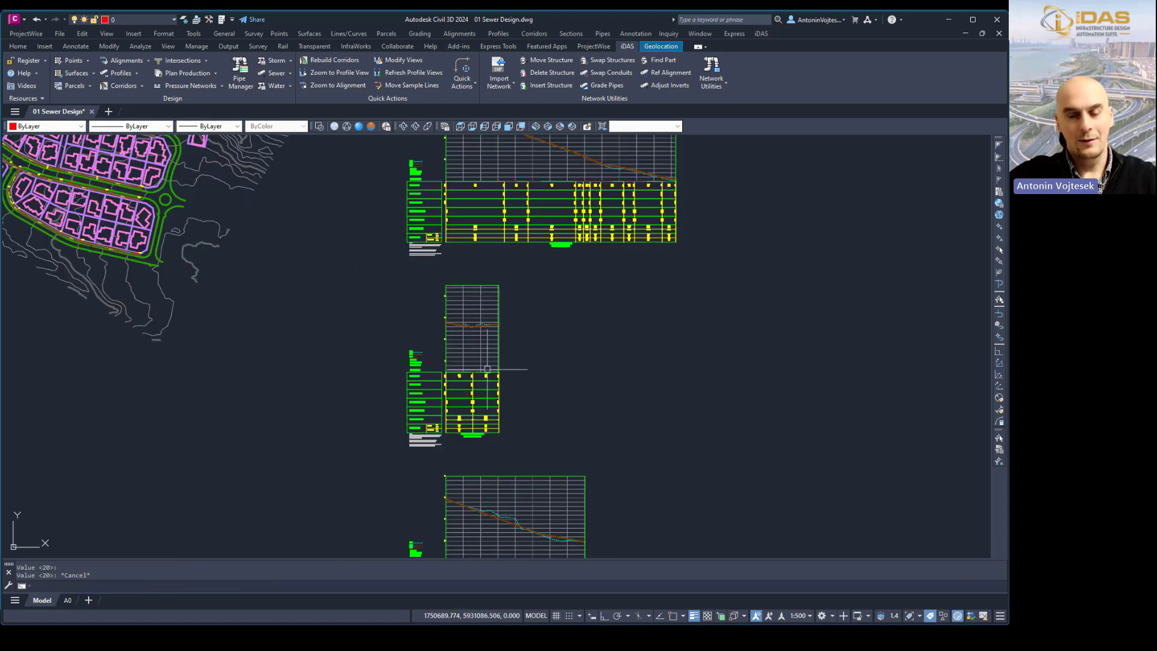
pyautogui.moveTo(539, 277); pyautogui.dragTo(504, 506, button='middle')
pyautogui.moveTo(470, 283); pyautogui.dragTo(458, 351, button='middle')
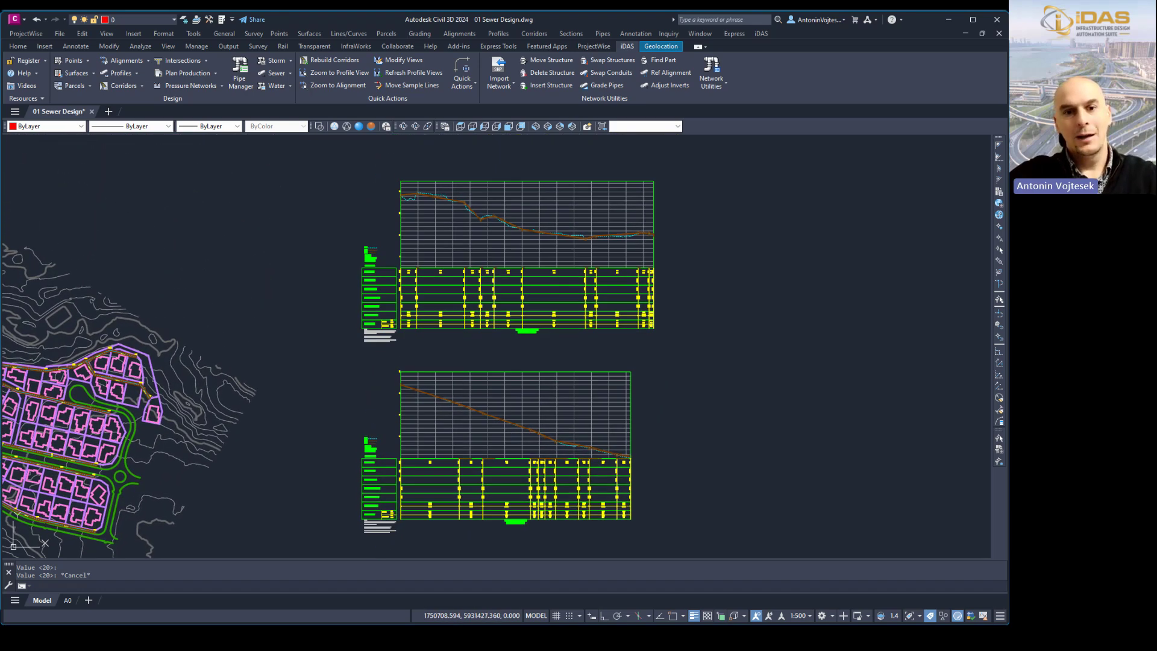
pyautogui.hotkey('ctrl', 's')
pyautogui.scroll(6, 452, 201)
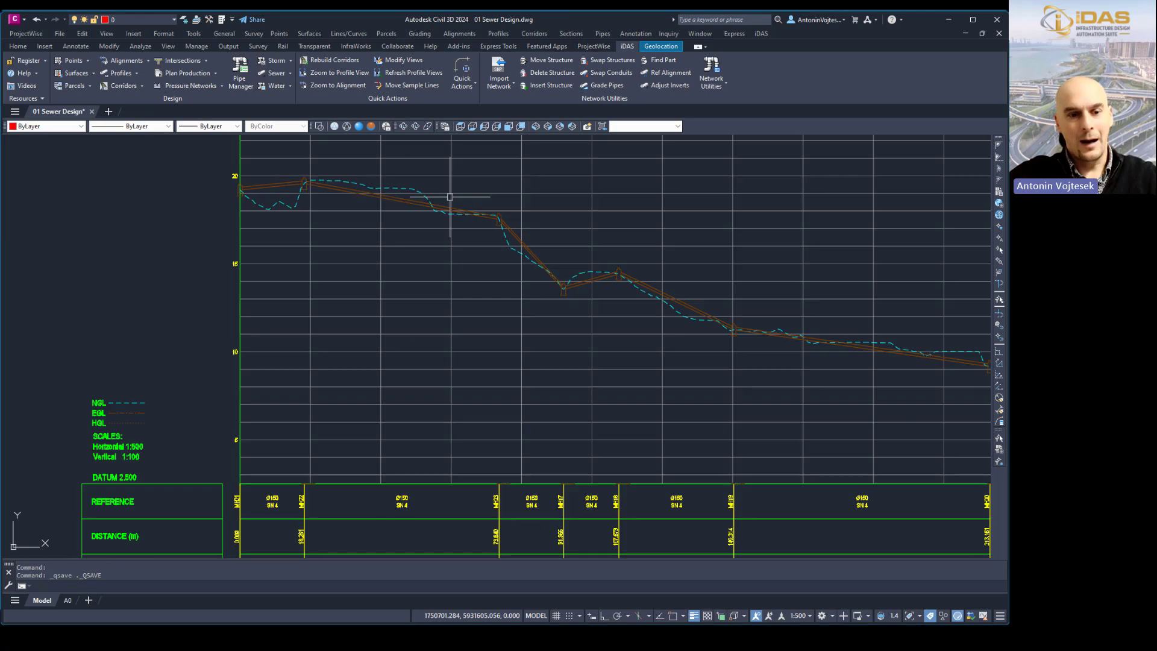
# Step: Start regrading the Sewer network against the NGL Schnapper Rock surface and set the minimum depth to crown to 1.2 m
pyautogui.moveTo(309, 288); pyautogui.dragTo(301, 357, button='middle')
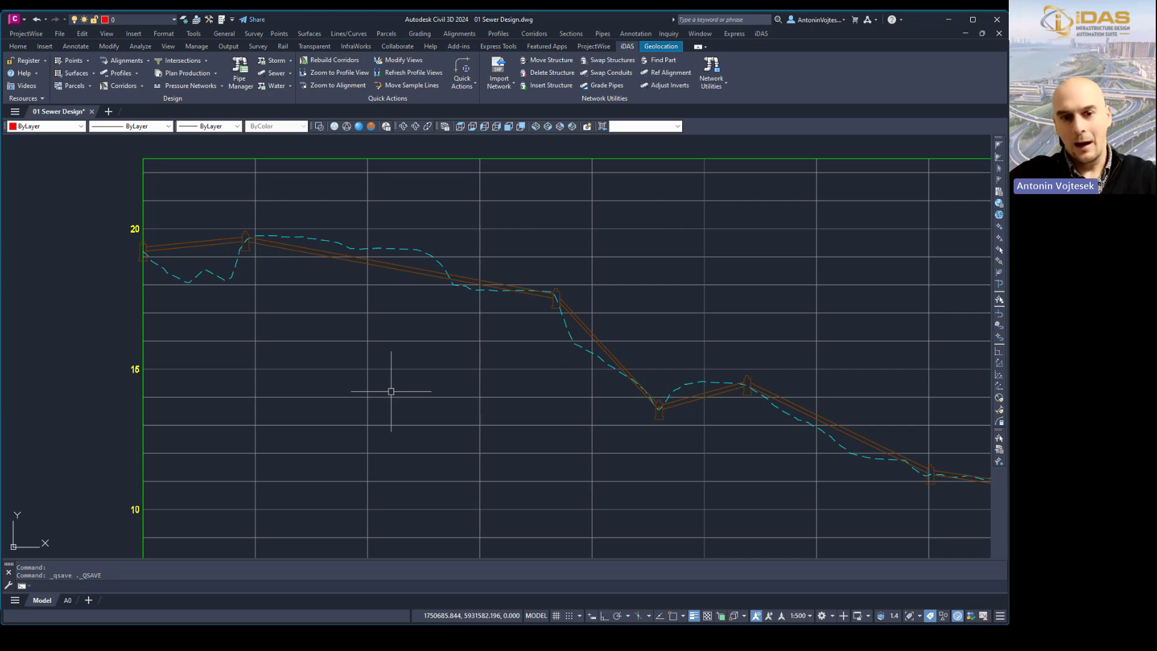
pyautogui.scroll(-4, 367, 325)
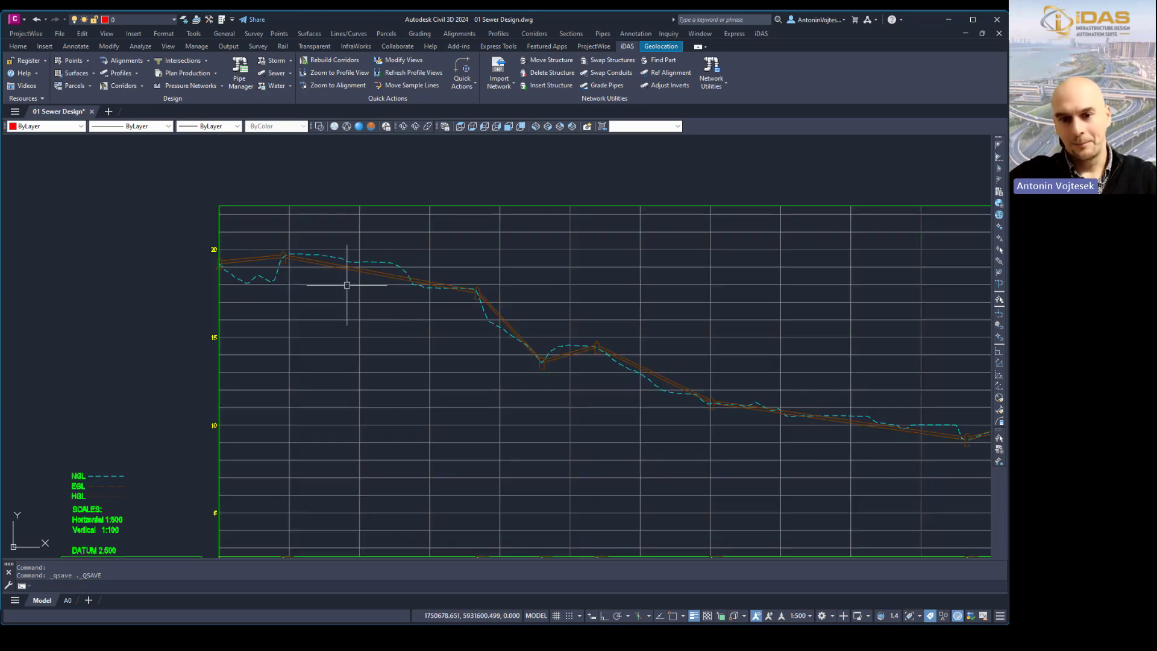
pyautogui.moveTo(434, 389); pyautogui.dragTo(418, 356, button='middle')
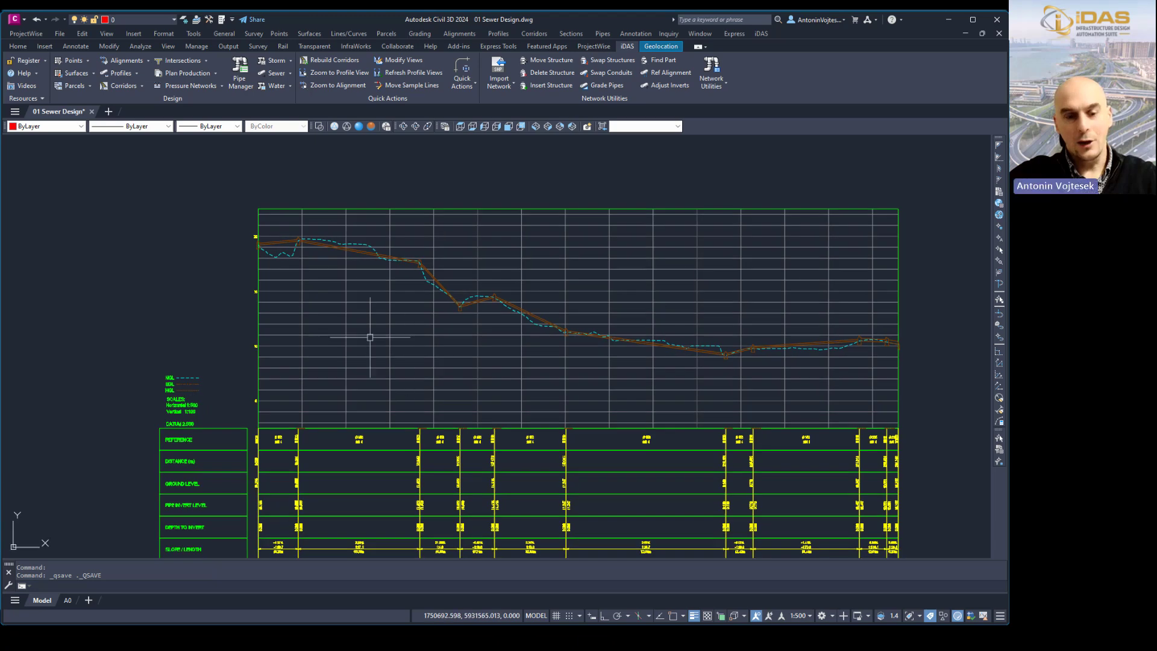
pyautogui.scroll(2, 286, 252)
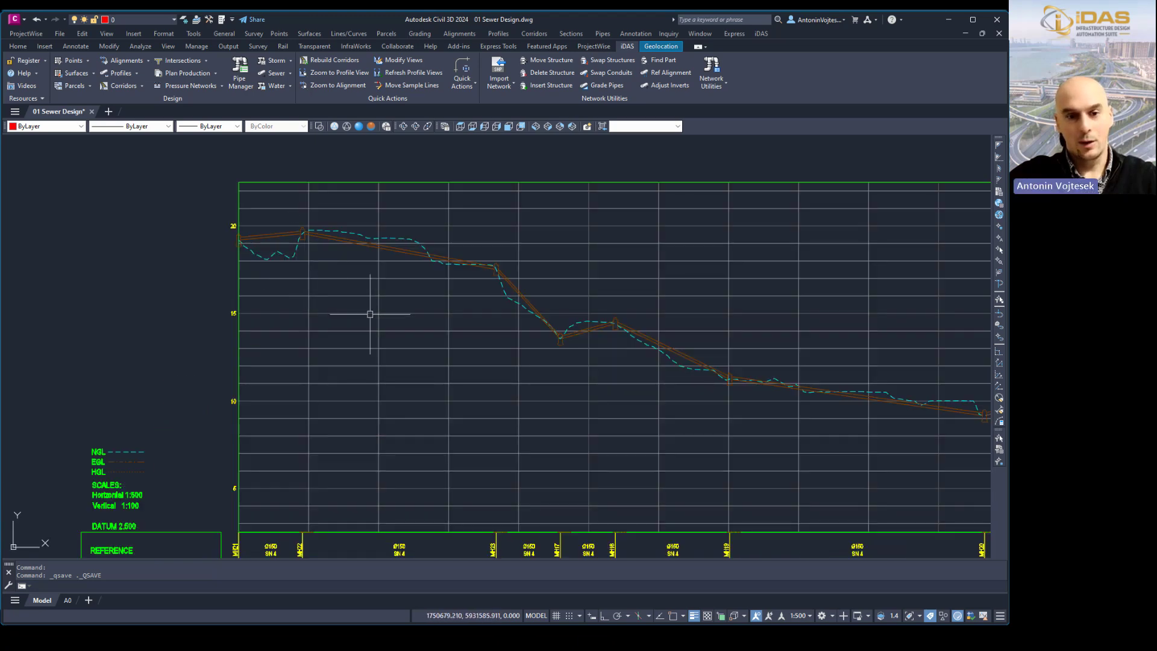
pyautogui.scroll(-5, 401, 277)
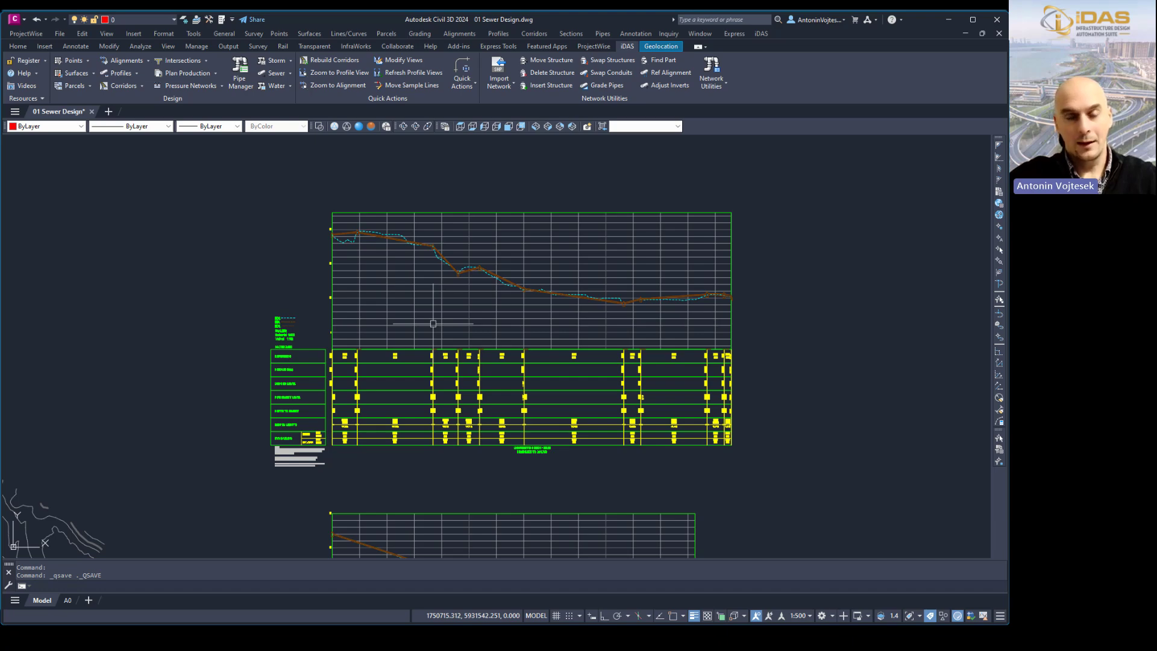
pyautogui.click(290, 74)
pyautogui.click(290, 127)
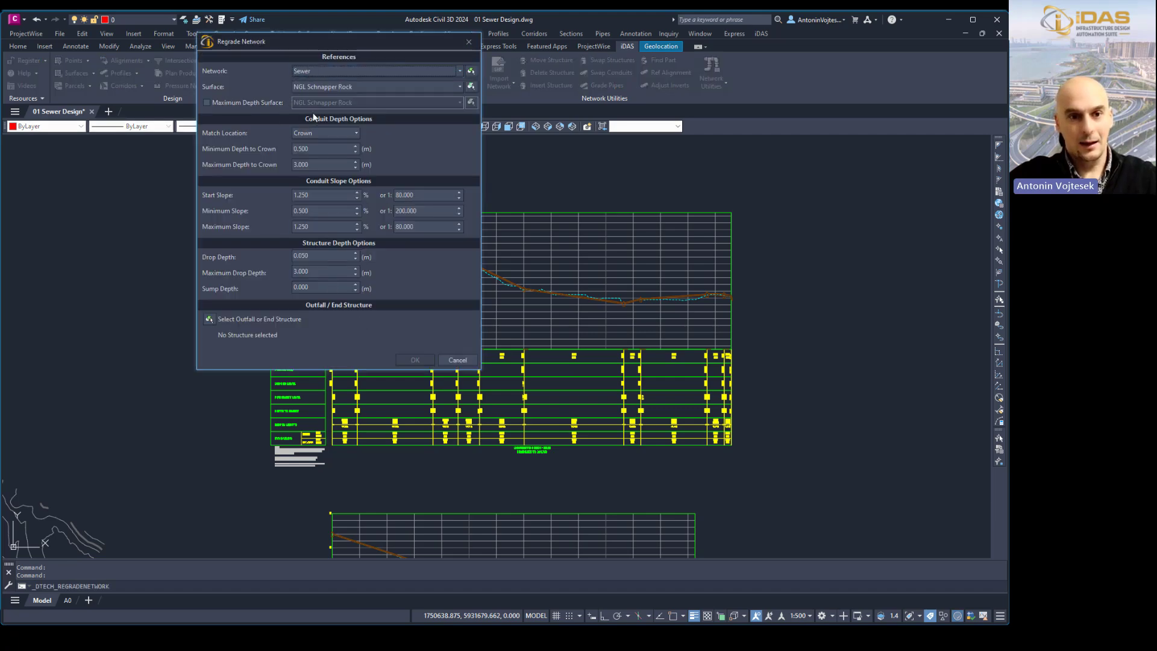
pyautogui.moveTo(320, 150); pyautogui.dragTo(256, 156)
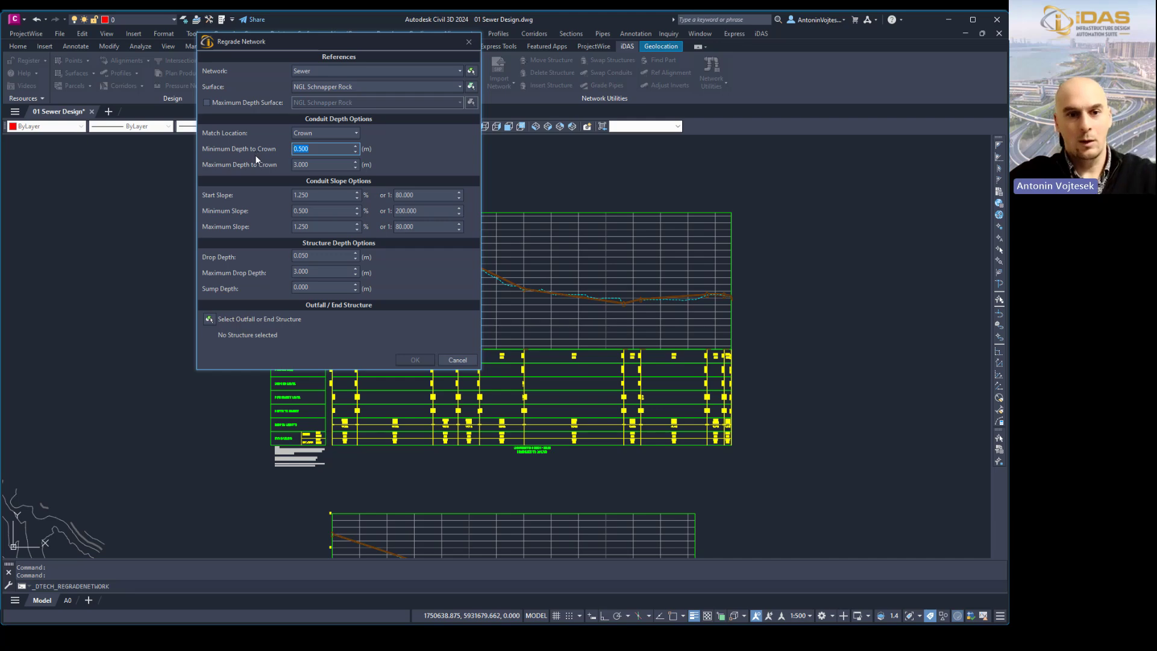
pyautogui.write('1')
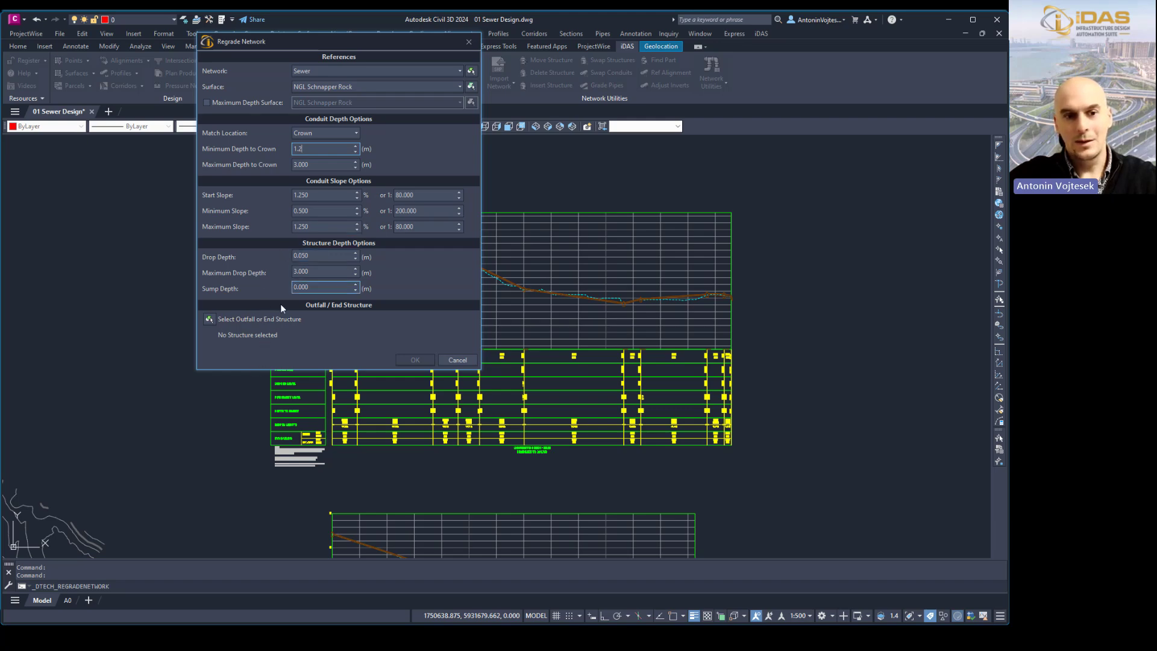
# Step: Pick the downstream end structure in the first profile view as the outfall and regrade the network
pyautogui.click(209, 318)
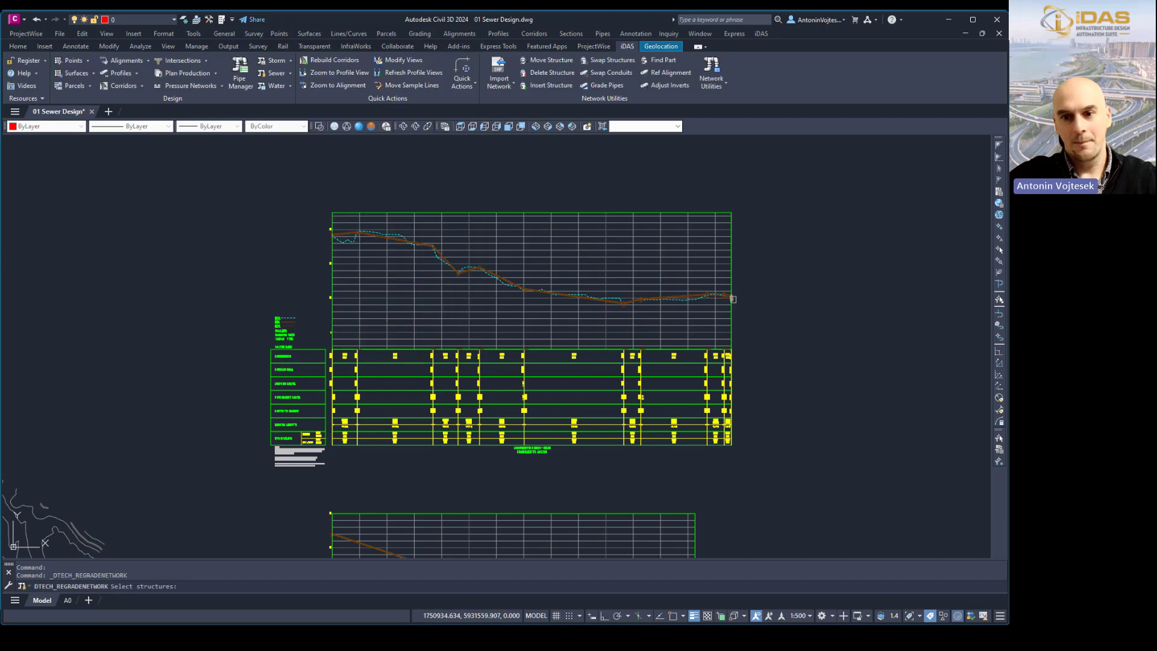
pyautogui.scroll(5, 728, 301)
pyautogui.click(716, 282)
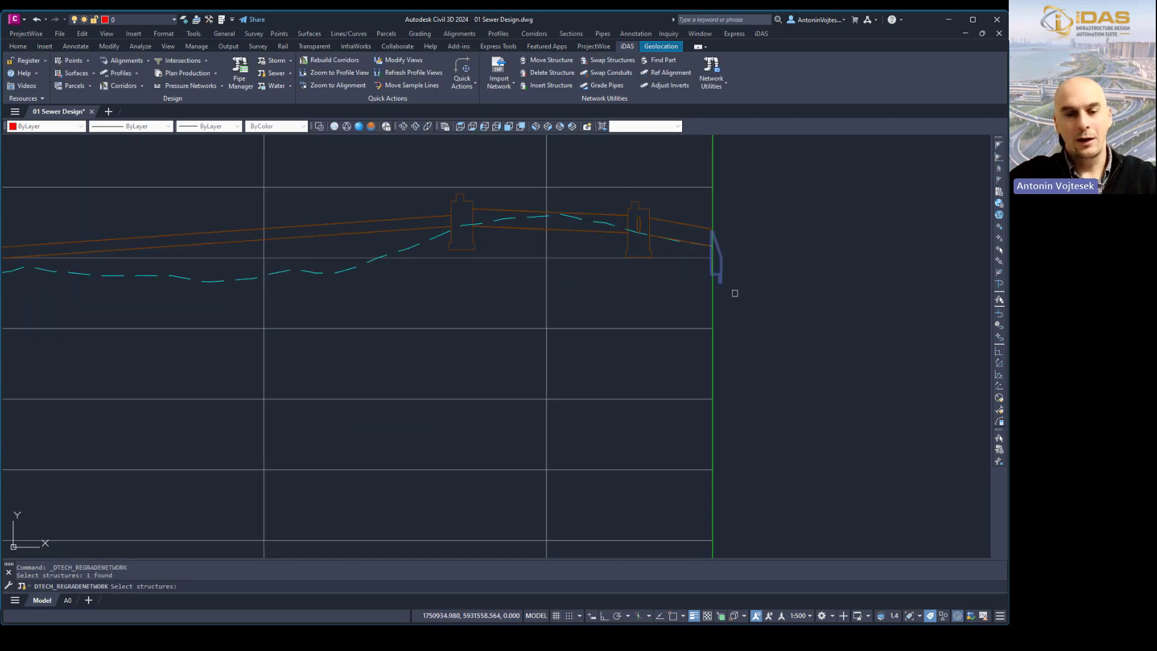
pyautogui.scroll(-5, 734, 291)
pyautogui.press('Return')
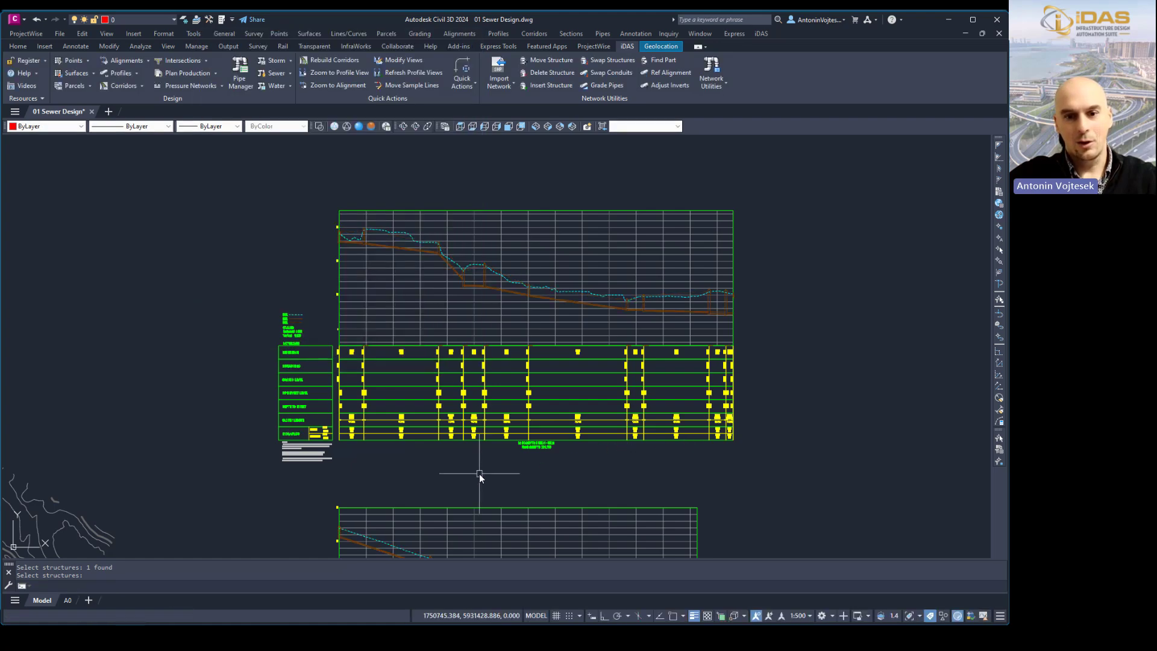
# Step: Examine the regraded pipes in the profile views, checking cover below the ground line and manhole rim levels
pyautogui.scroll(4, 578, 286)
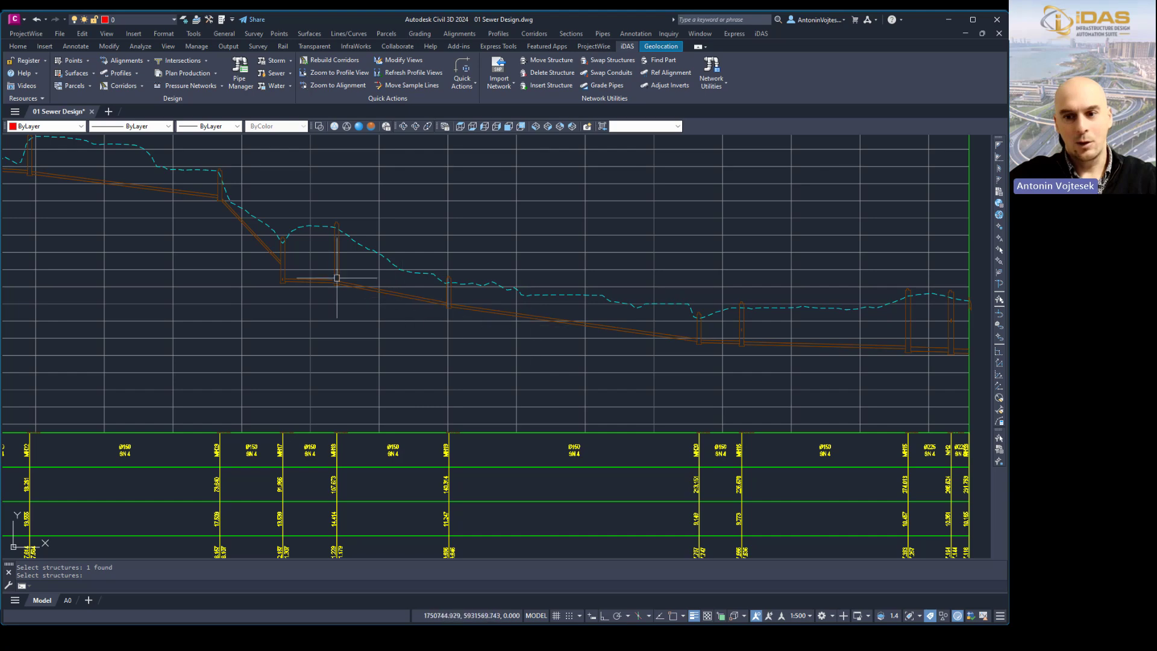
pyautogui.moveTo(636, 384); pyautogui.dragTo(543, 378, button='middle')
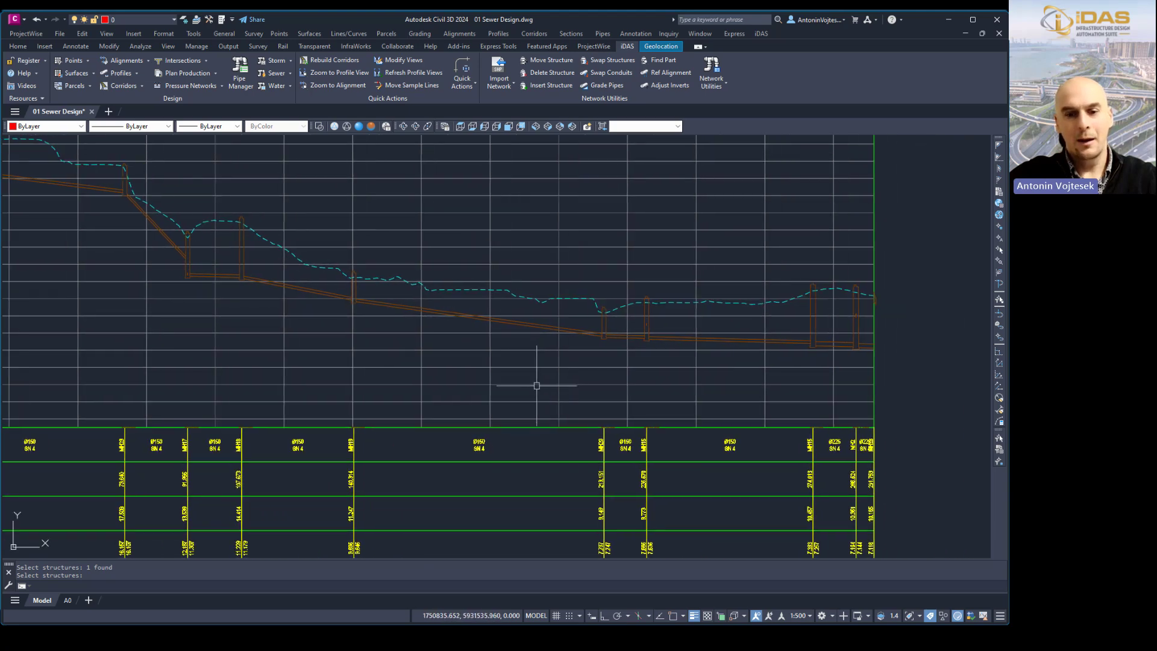
pyautogui.scroll(-7, 530, 386)
pyautogui.scroll(7, 494, 468)
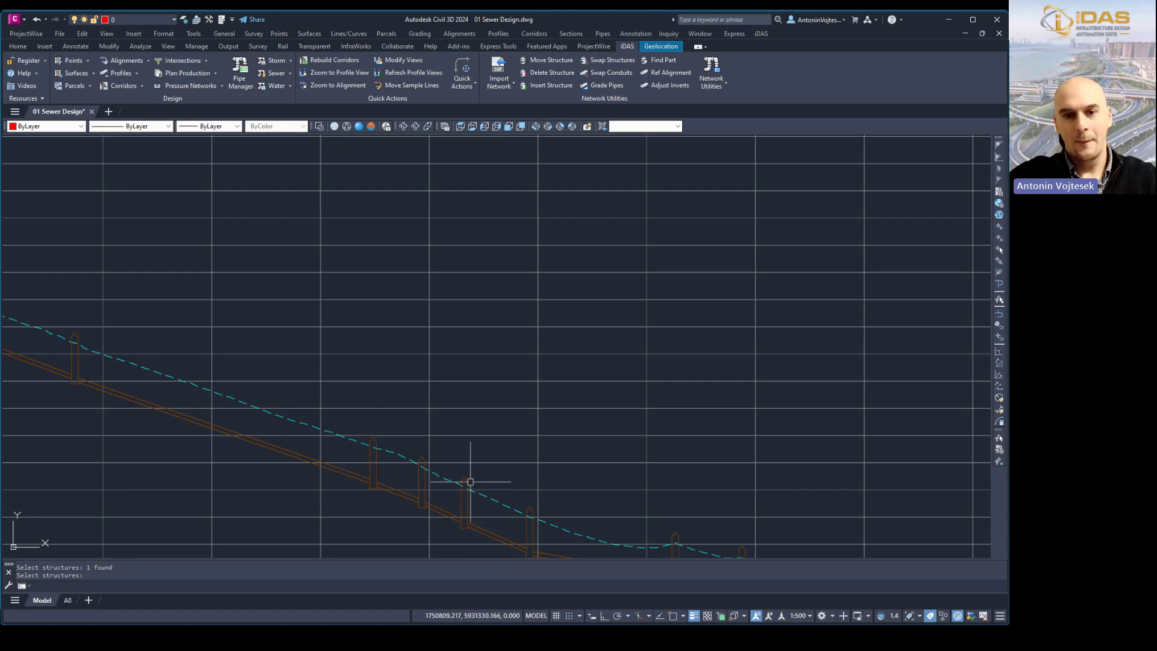
pyautogui.scroll(-4, 535, 499)
pyautogui.scroll(8, 551, 199)
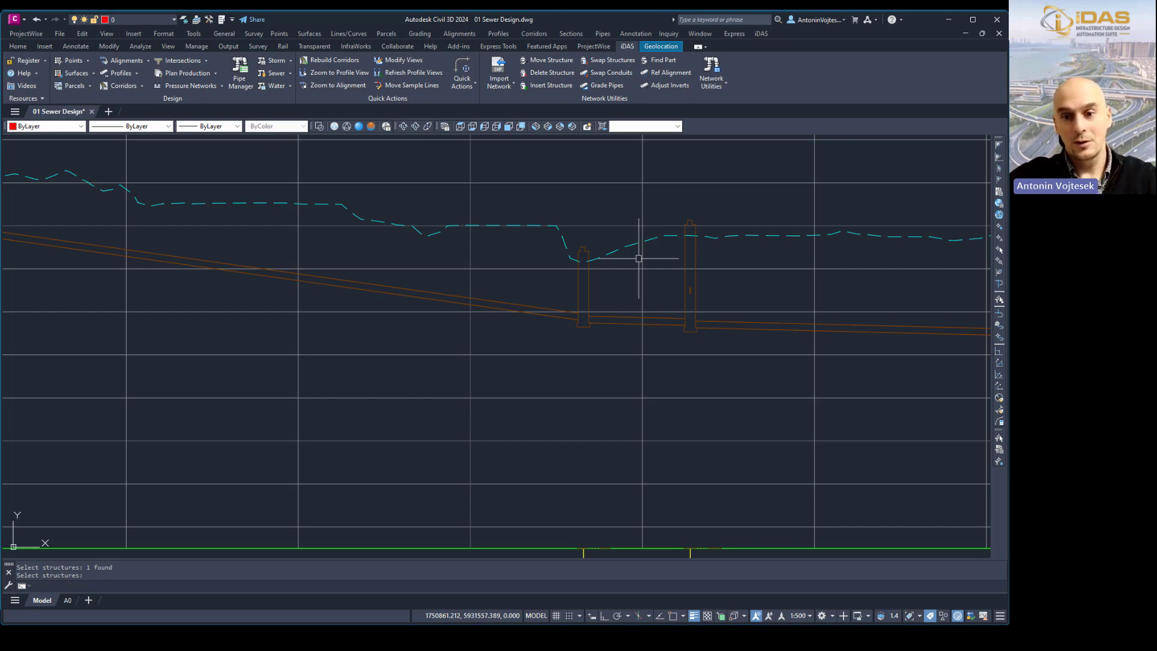
pyautogui.scroll(-3, 635, 277)
pyautogui.moveTo(630, 313); pyautogui.dragTo(627, 380, button='middle')
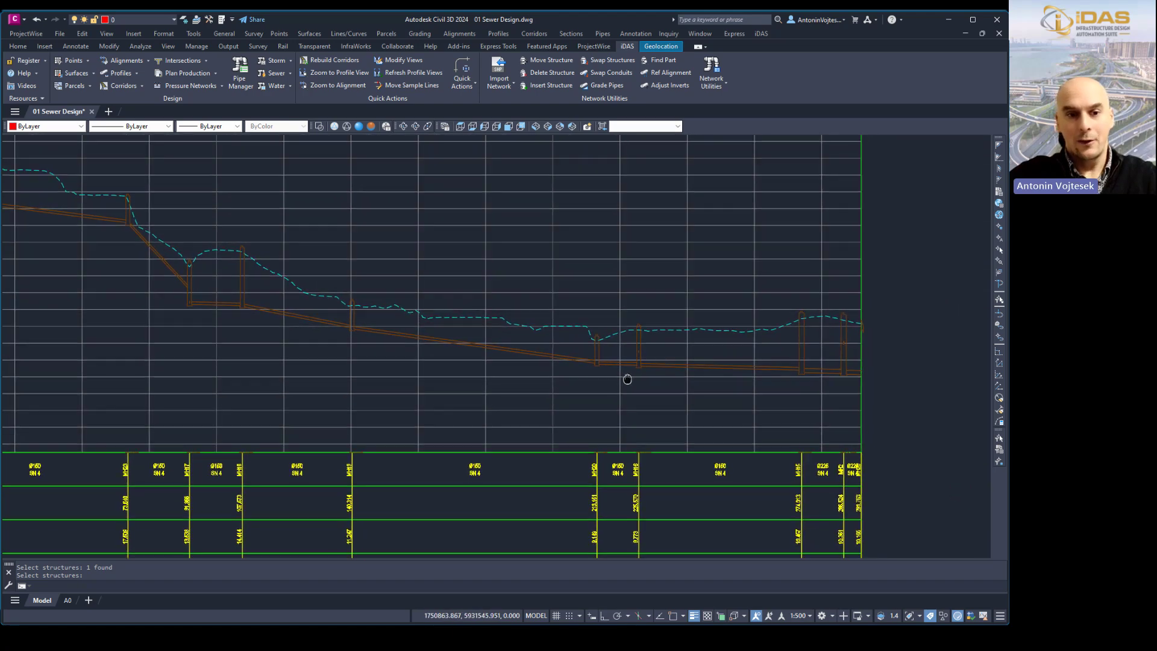
pyautogui.press('Return')
pyautogui.click(242, 258)
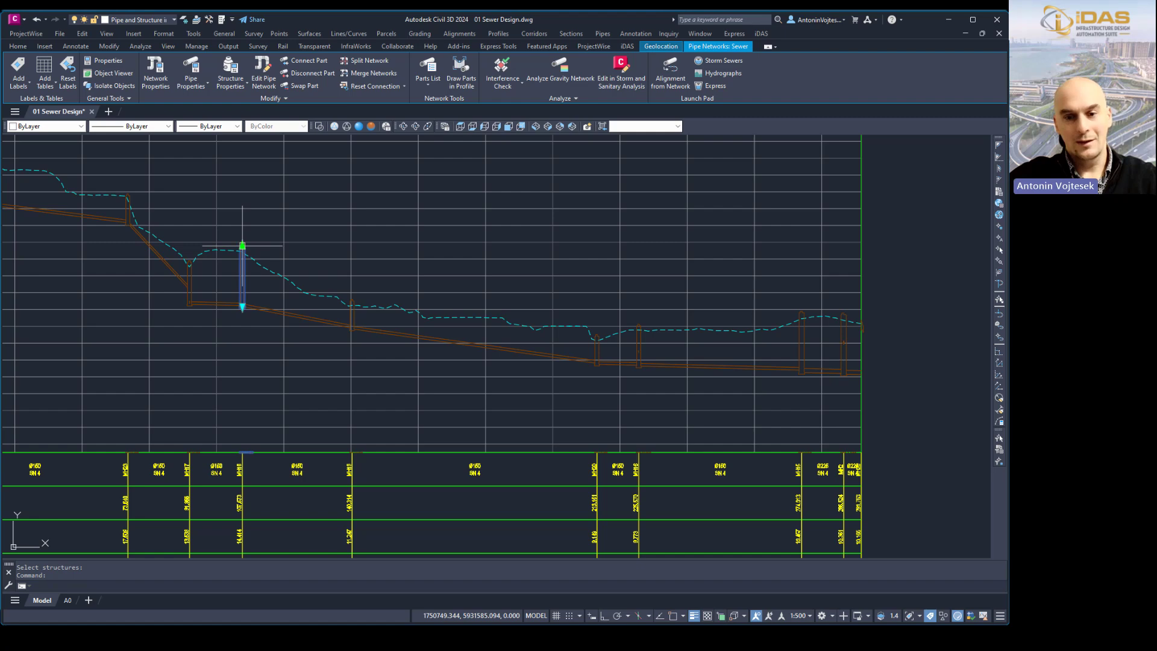
pyautogui.click(242, 246)
pyautogui.press('Escape')
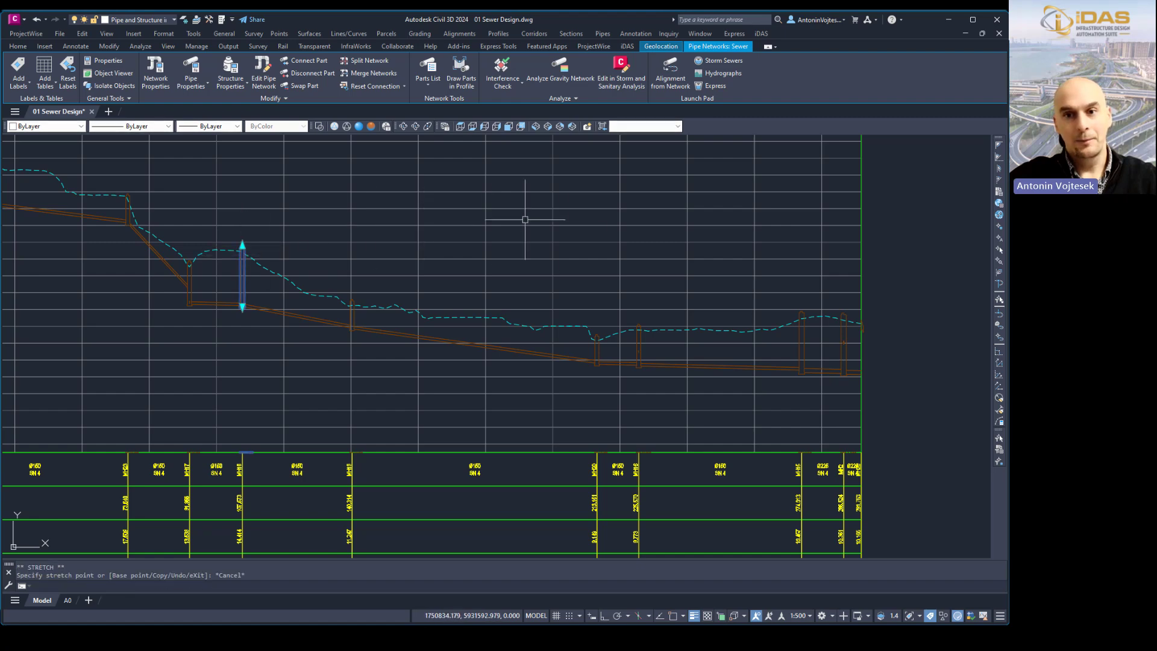
pyautogui.press('Escape')
# Step: Adjust the Sewer network's structures with Adjust Inverts: rims 0 m below NGL Schnapper Rock, sump depth 0 m, controlled by Depth
pyautogui.scroll(2, 567, 241)
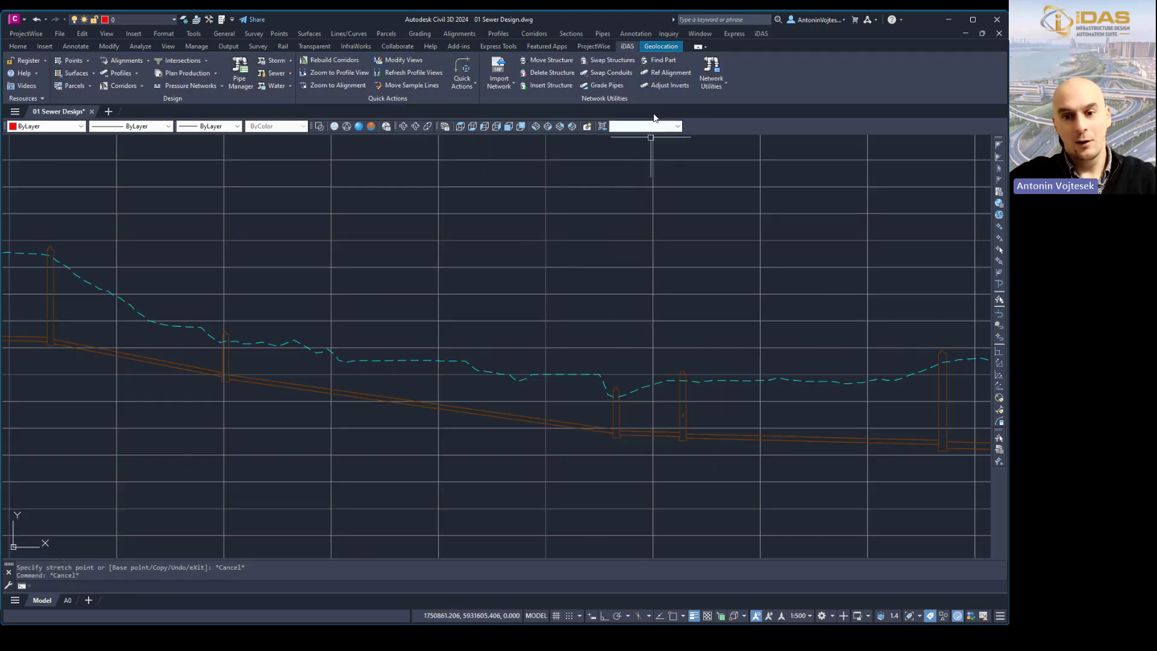
pyautogui.click(667, 86)
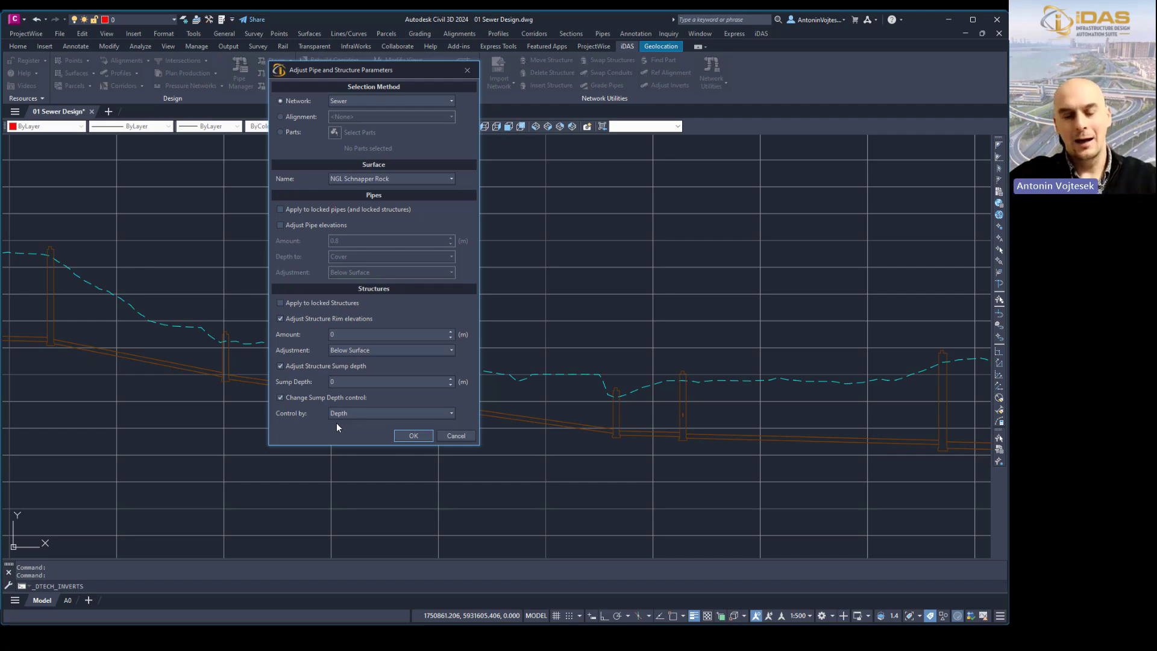
pyautogui.click(359, 418)
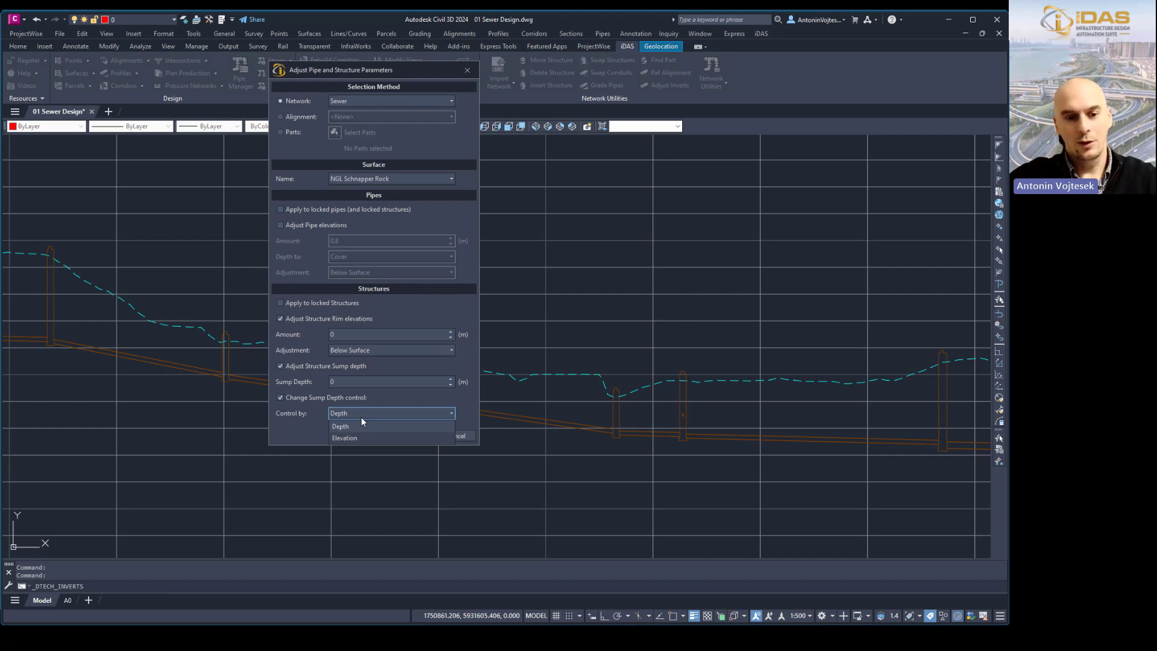
pyautogui.click(303, 428)
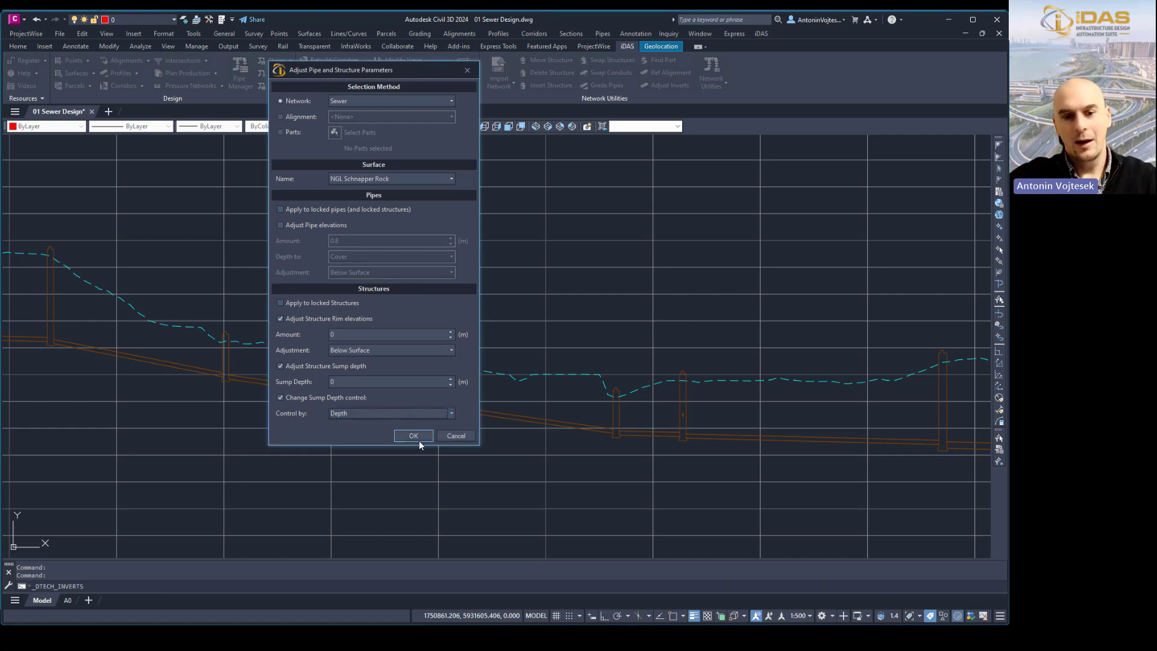
pyautogui.click(413, 435)
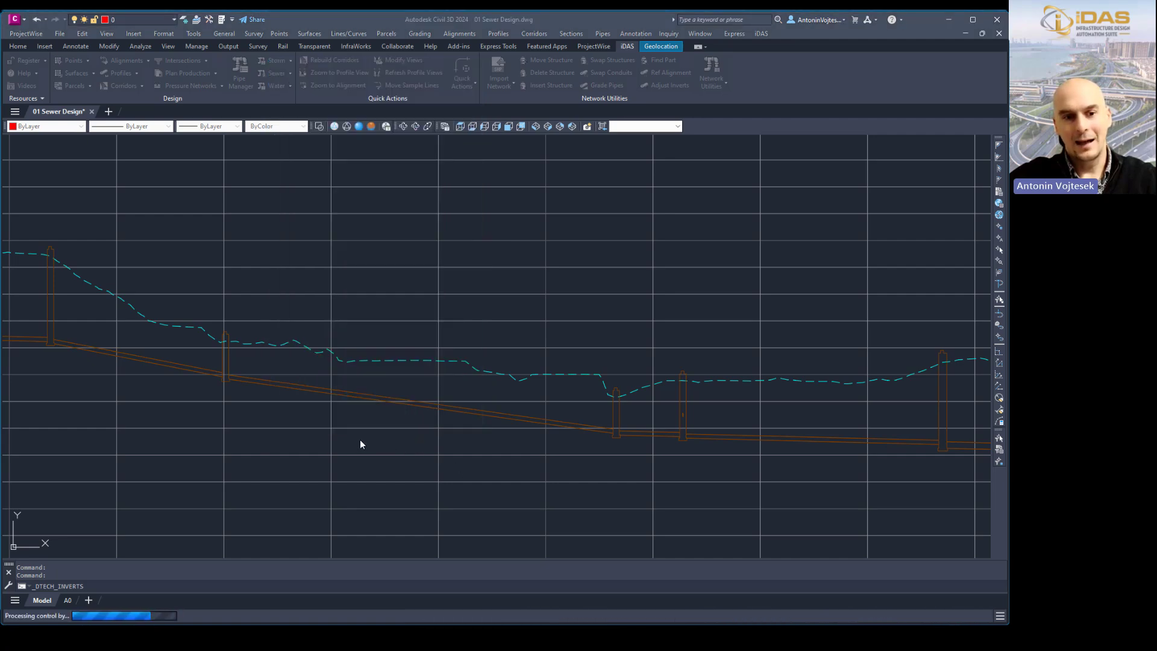
pyautogui.scroll(3, 667, 401)
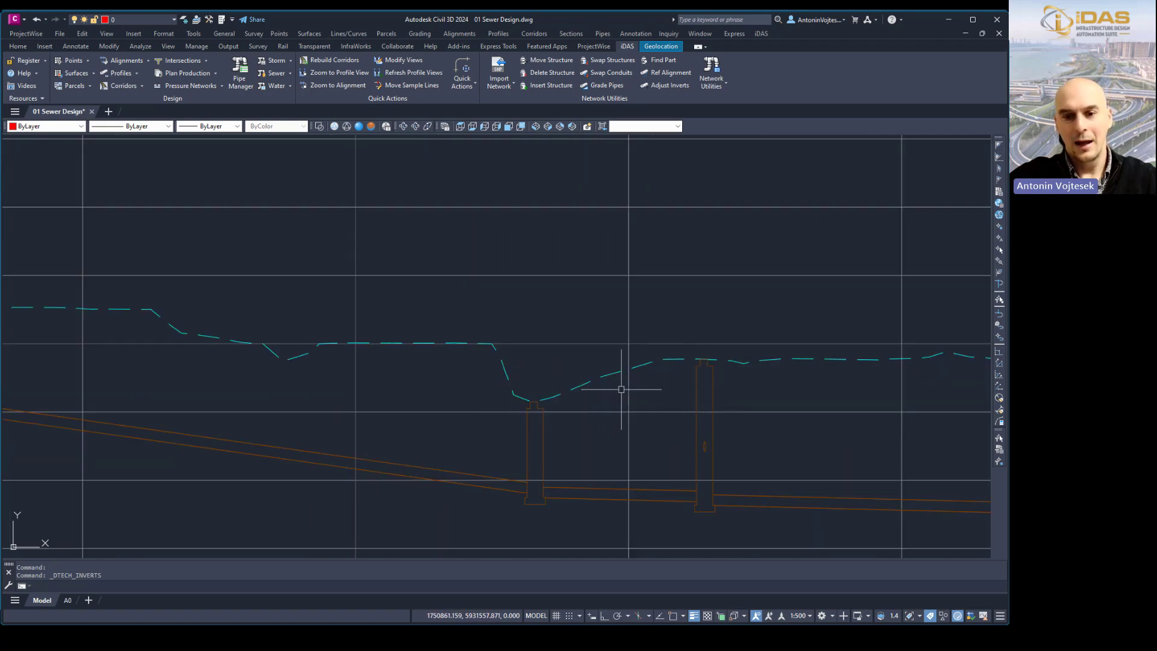
pyautogui.scroll(-5, 787, 360)
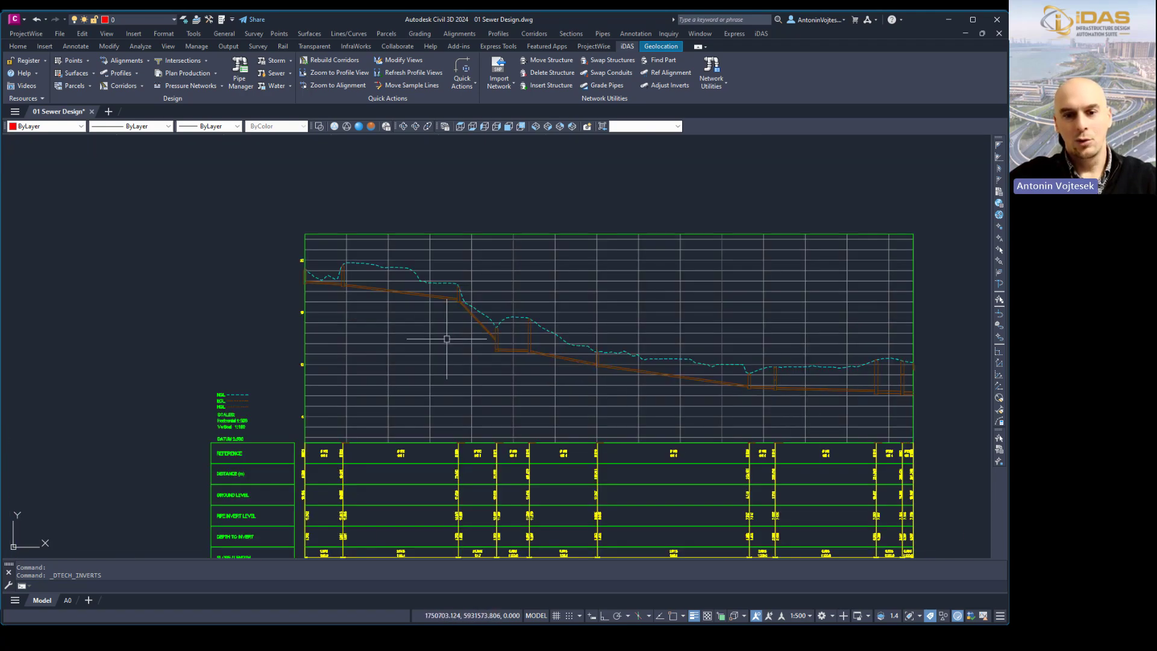
# Step: Lower the upstream end of the first pipe in the first profile view below its downstream end, giving it a reverse fall
pyautogui.scroll(4, 447, 341)
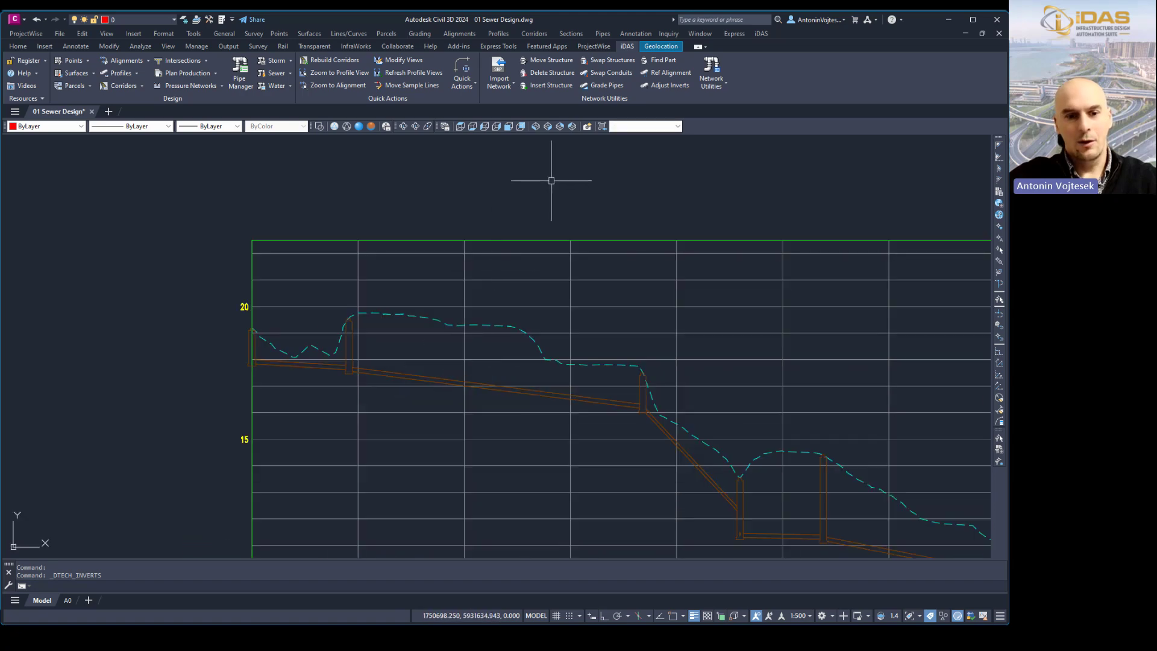
pyautogui.scroll(2, 352, 380)
pyautogui.click(301, 358)
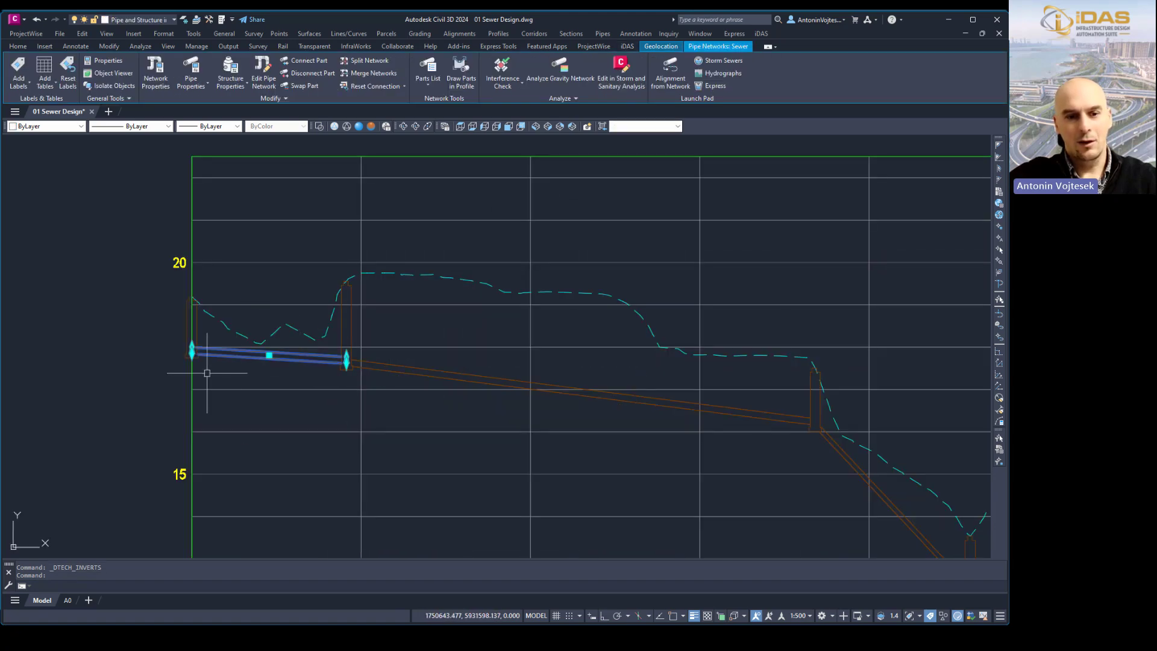
pyautogui.click(192, 370)
pyautogui.click(192, 375)
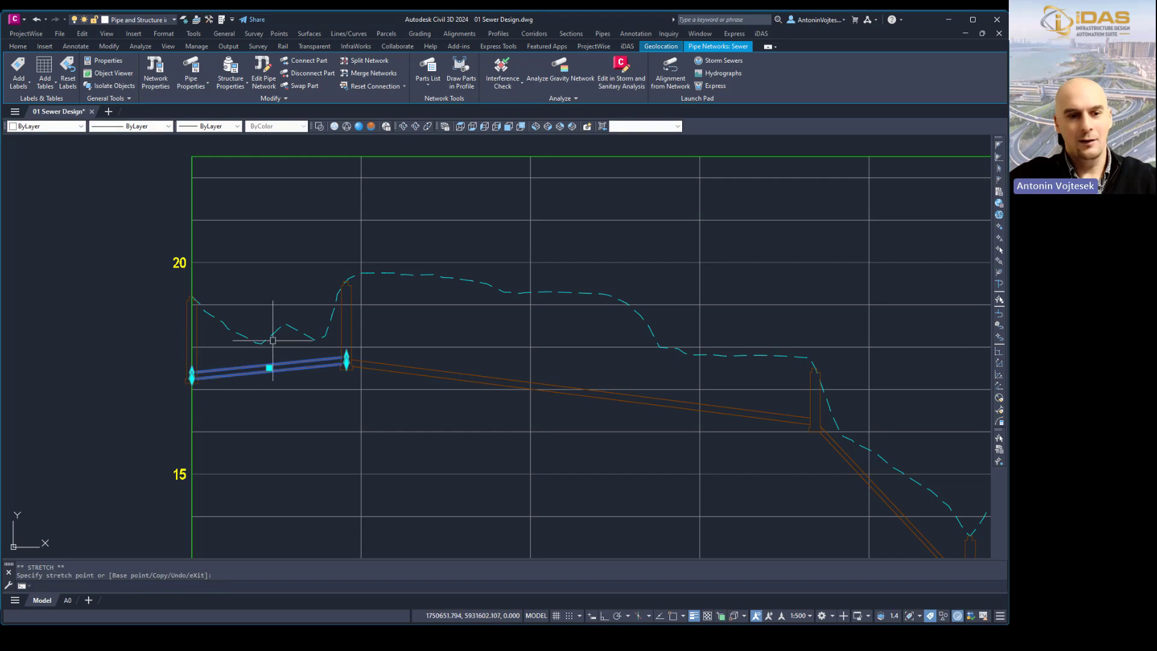
pyautogui.scroll(2, 274, 344)
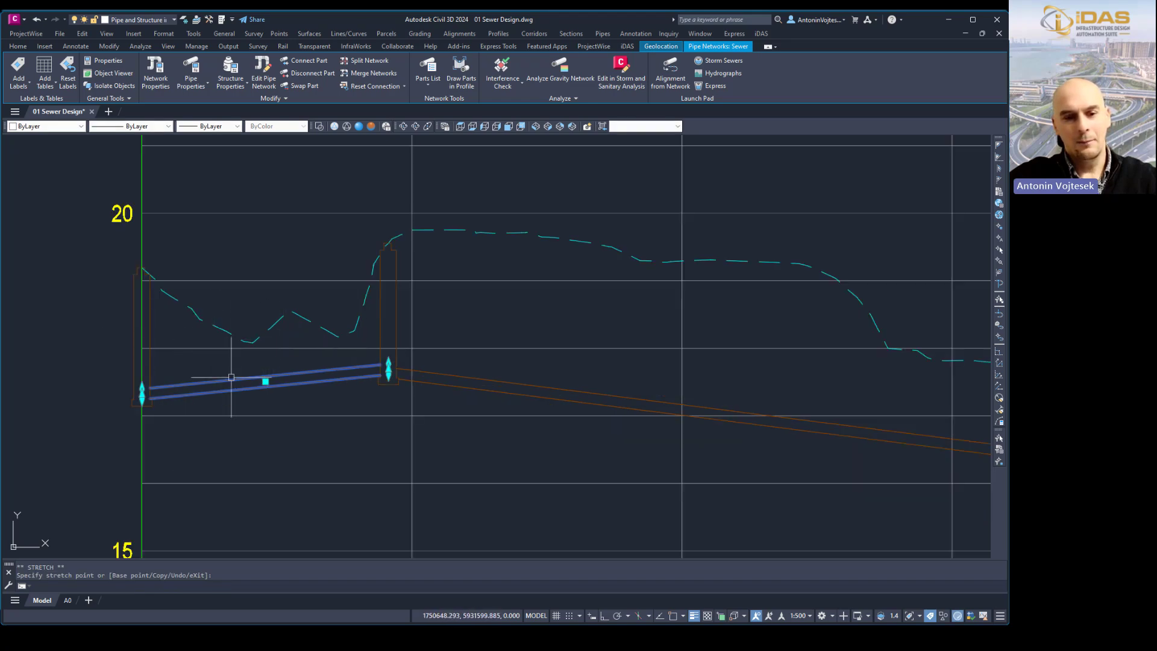
pyautogui.scroll(-2, 234, 347)
# Step: Lower the upstream end of the steep third pipe in the first profile view to flatten its slope
pyautogui.scroll(-2, 234, 346)
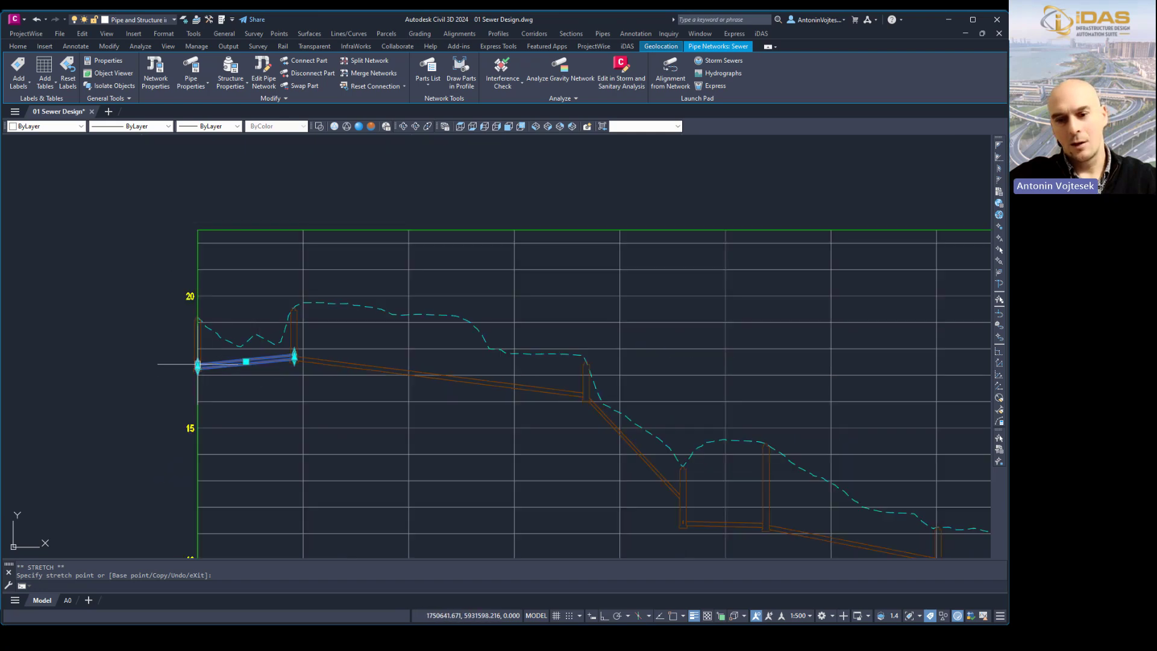
pyautogui.scroll(2, 598, 418)
pyautogui.click(597, 410)
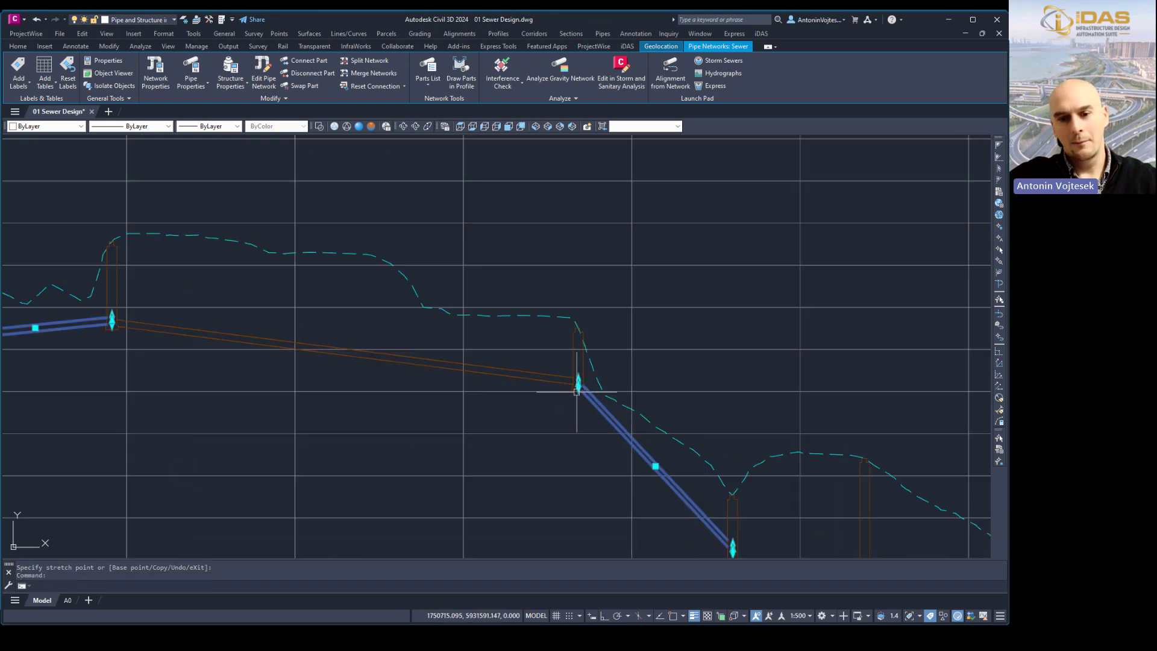
pyautogui.click(578, 386)
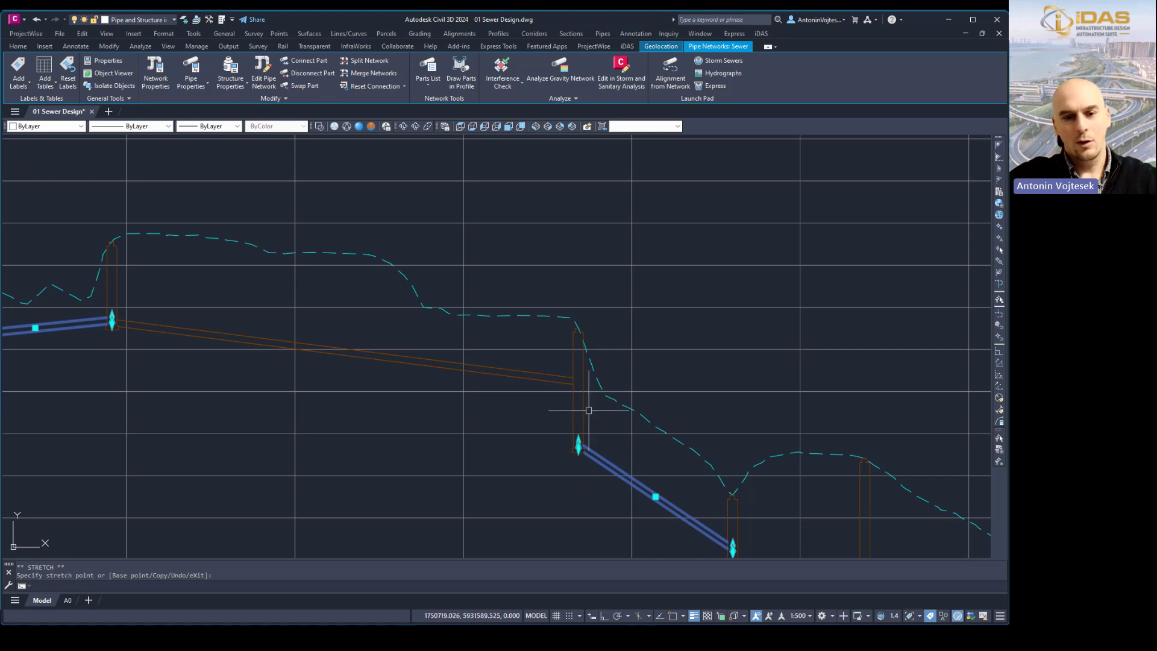
pyautogui.scroll(-2, 597, 407)
pyautogui.press('Escape')
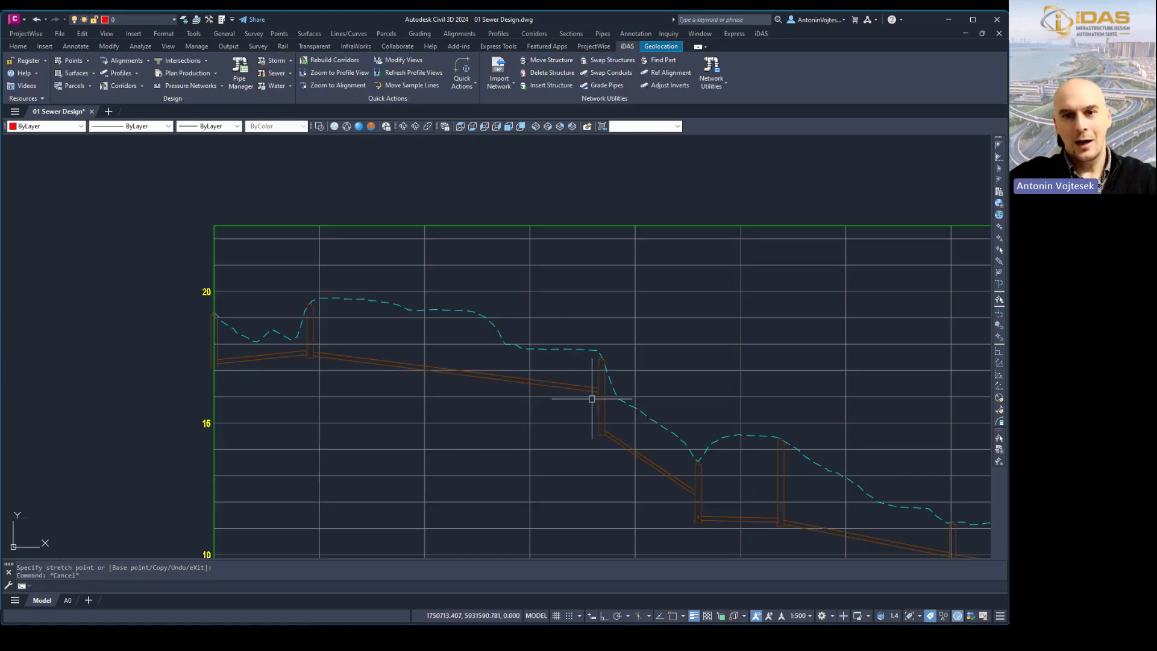
# Step: Regrade the pipes from the first to the third manhole: drop over the start structure, crown matching, 0.05 drop, slope 1 in 29.502
pyautogui.moveTo(449, 372); pyautogui.dragTo(504, 359, button='middle')
pyautogui.click(603, 85)
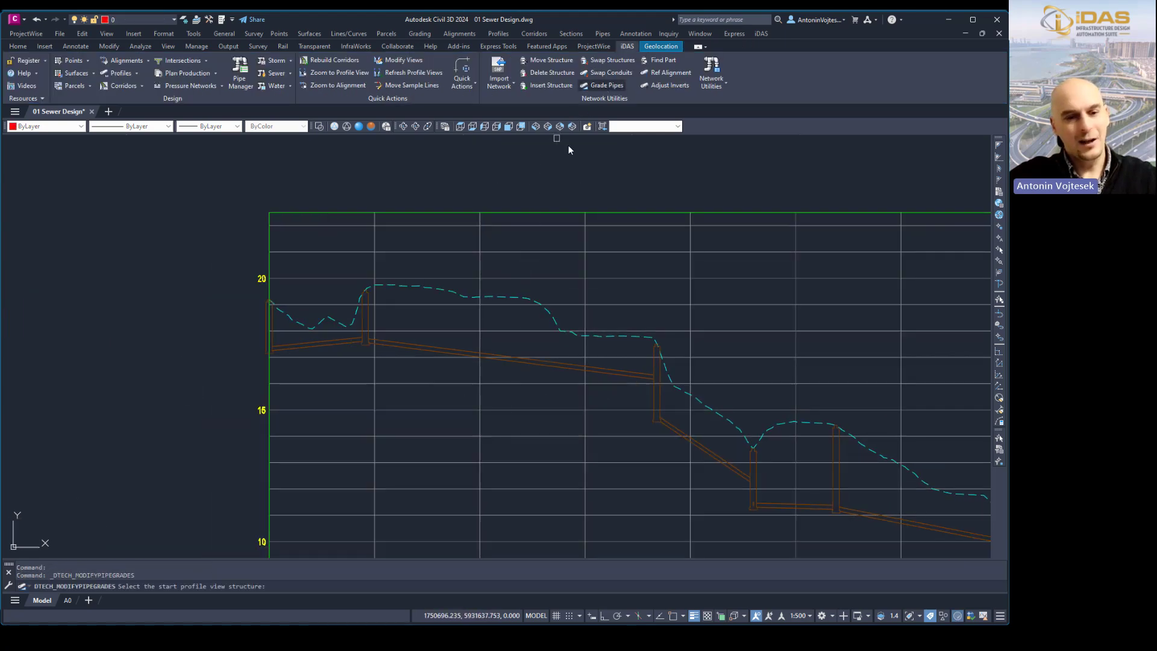
pyautogui.scroll(4, 277, 345)
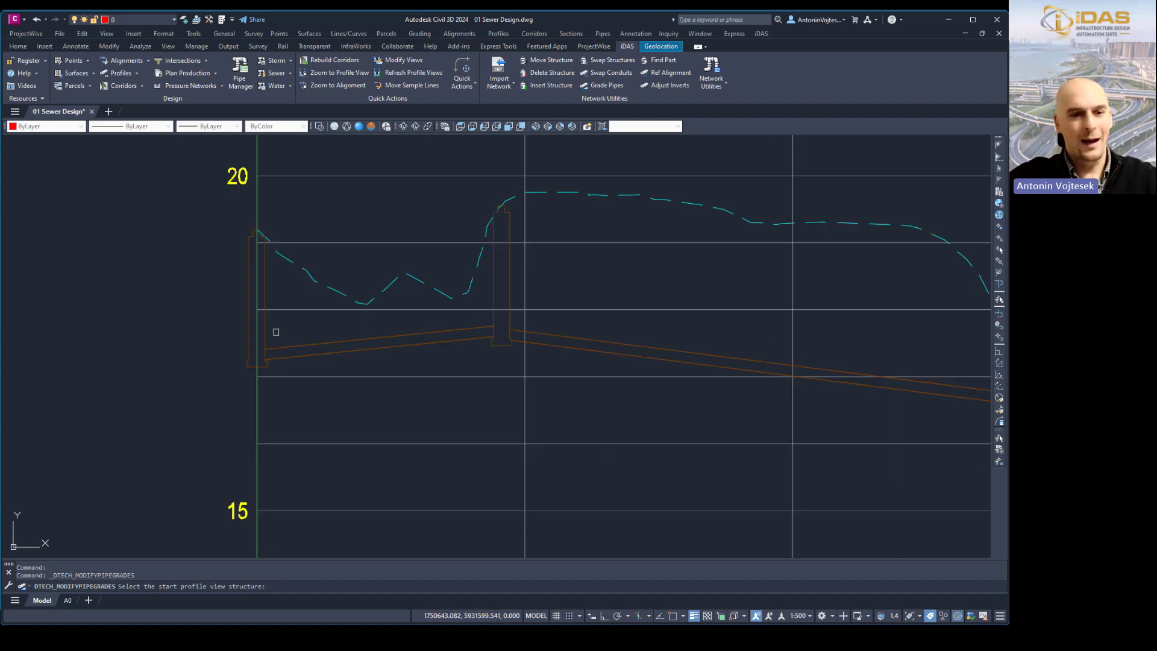
pyautogui.click(265, 328)
pyautogui.scroll(-4, 309, 338)
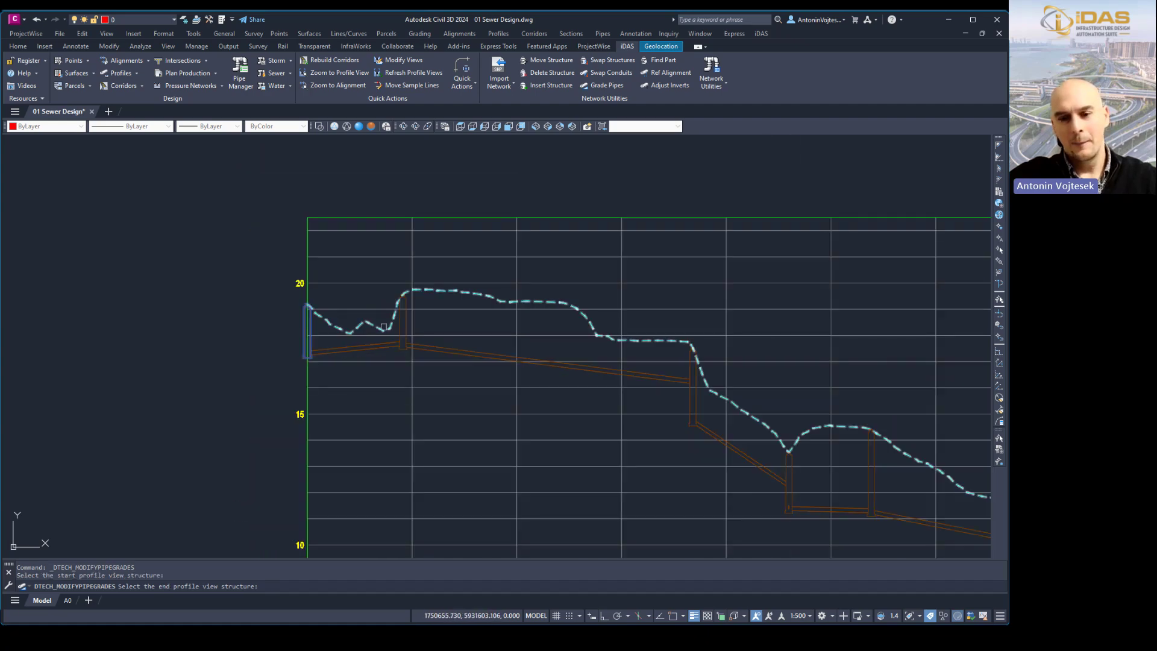
pyautogui.scroll(2, 692, 410)
pyautogui.scroll(2, 692, 410)
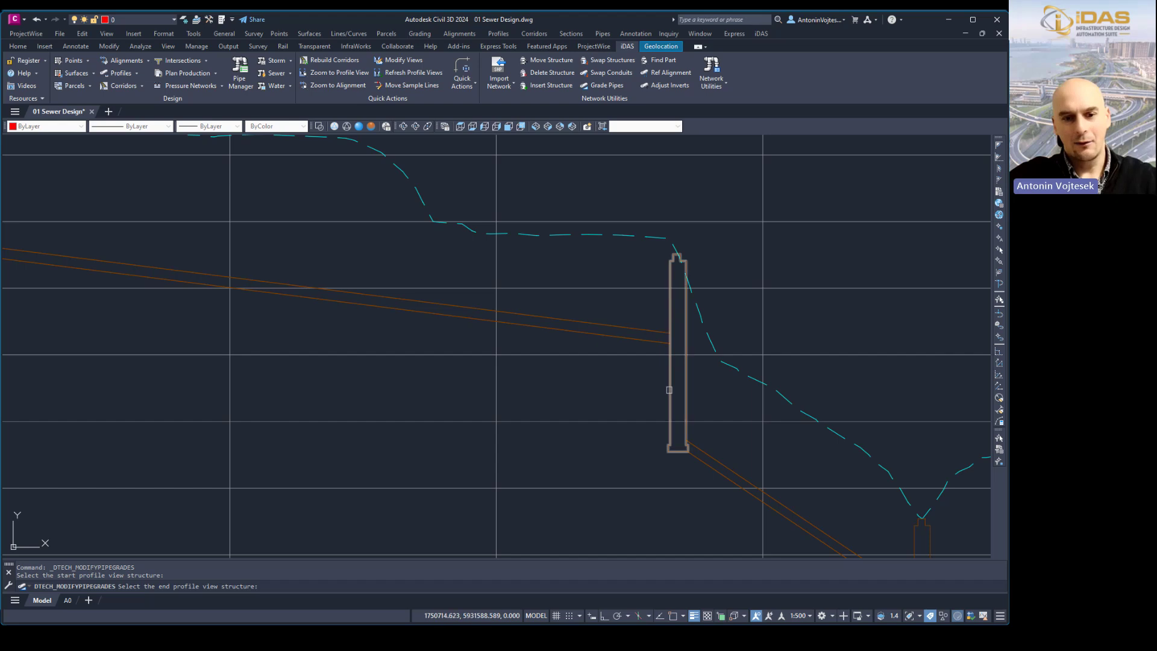
pyautogui.click(677, 393)
pyautogui.scroll(-4, 530, 388)
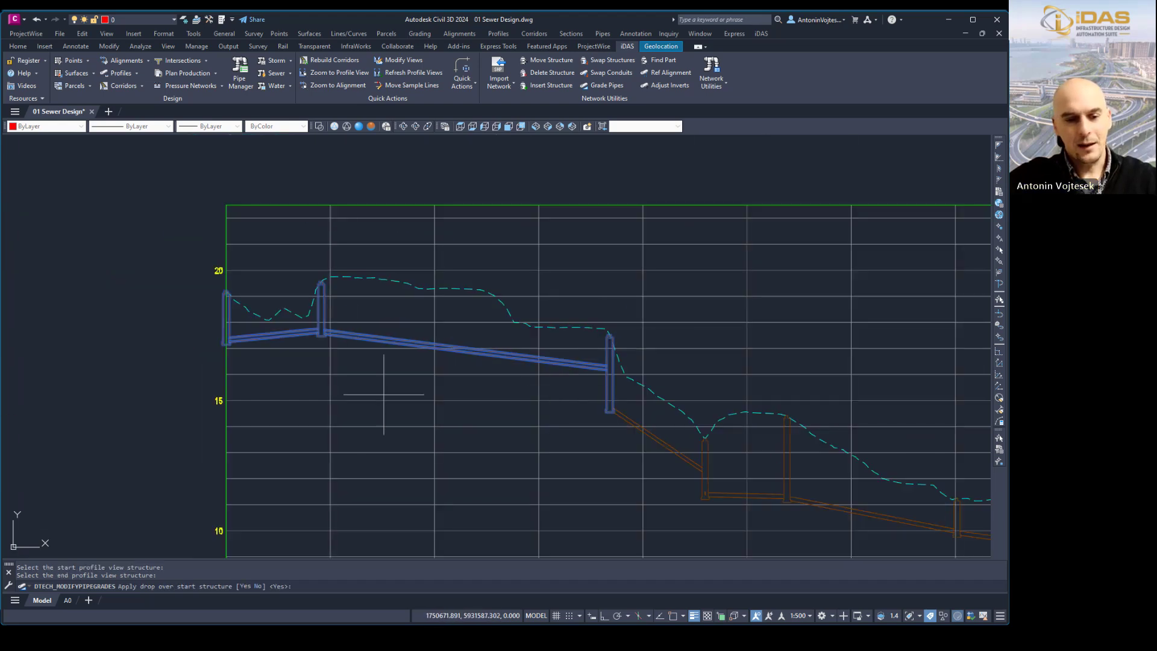
pyautogui.press('Return')
pyautogui.press('Return')
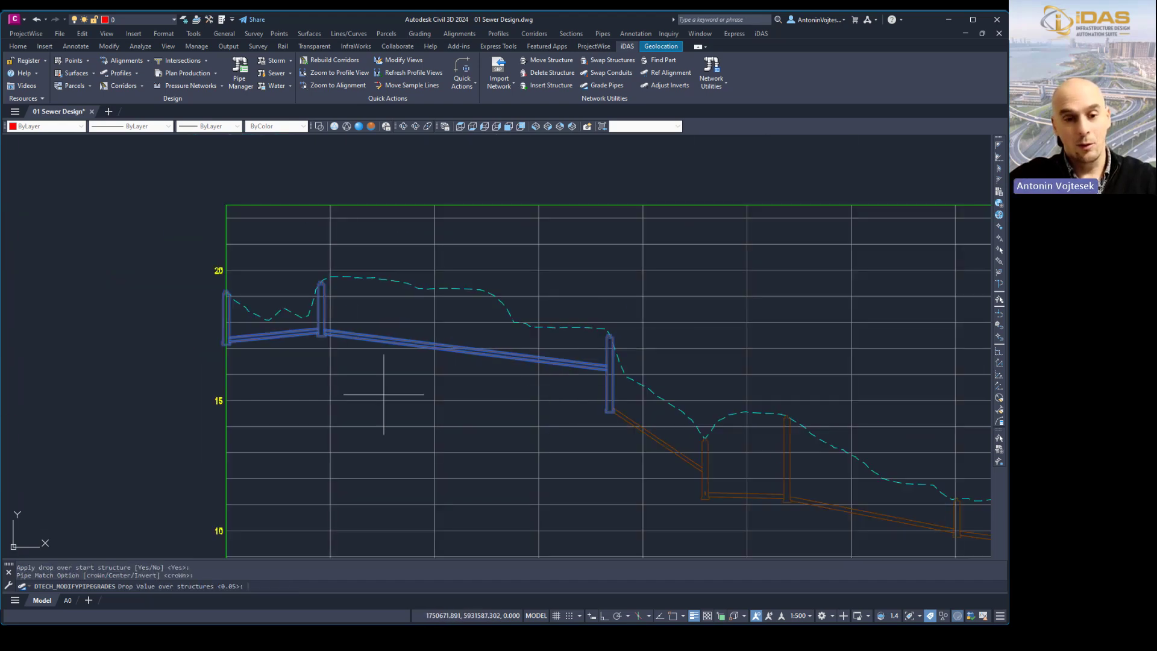
pyautogui.press('Return')
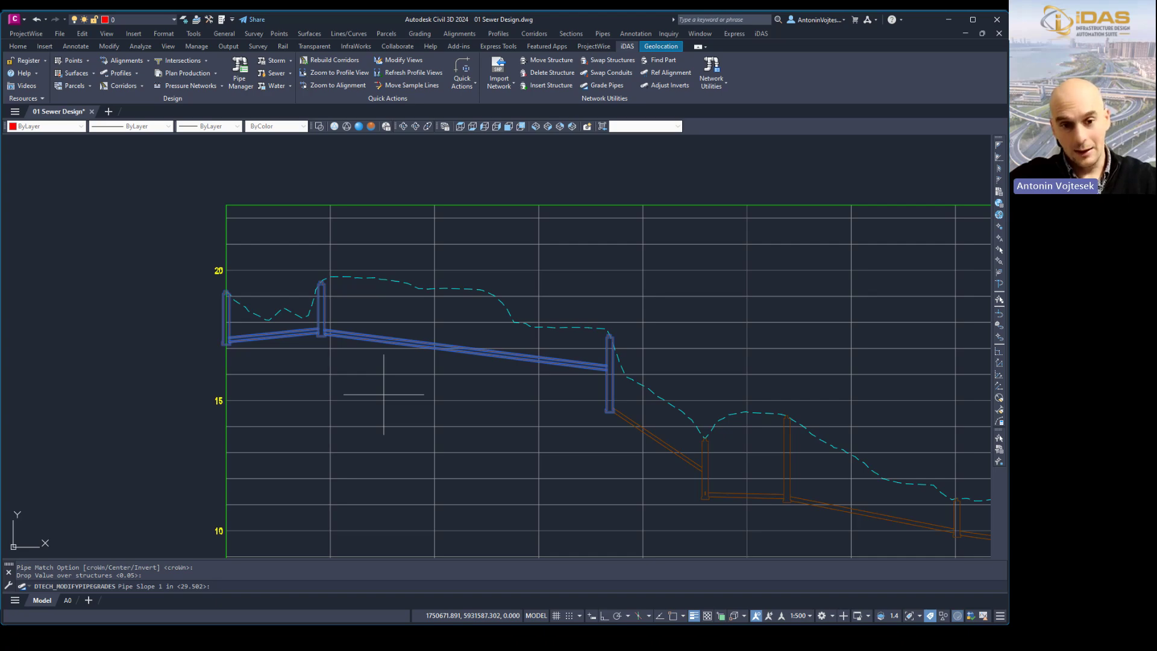
pyautogui.press('Return')
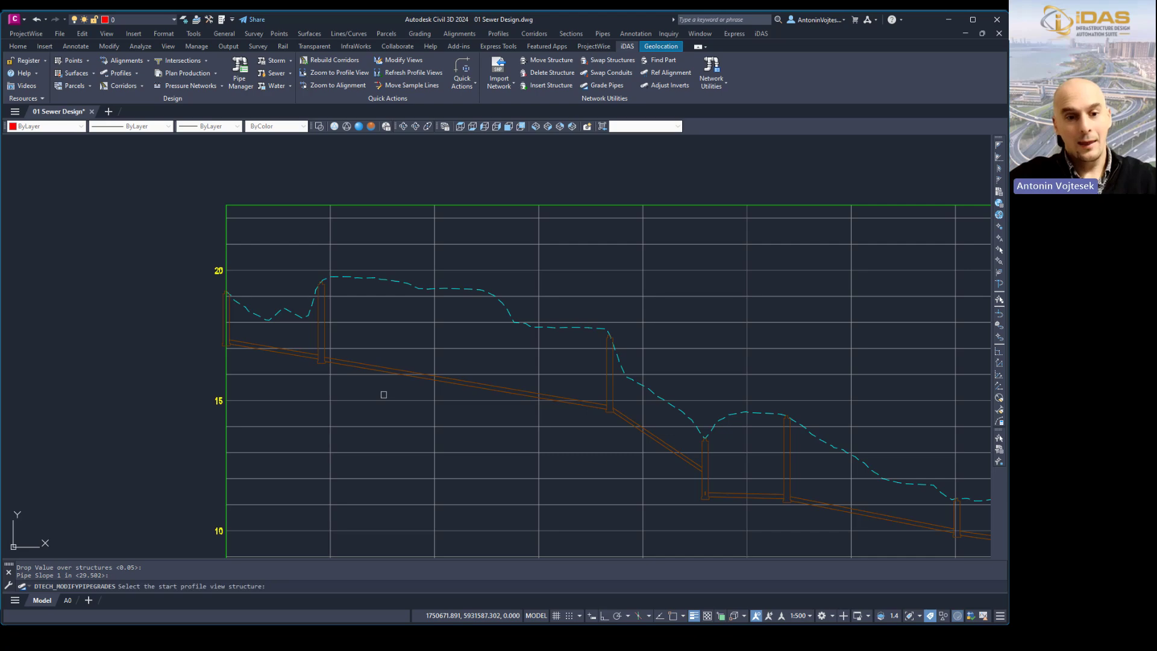
pyautogui.press('Escape')
# Step: Examine the drop between the incoming and outgoing pipes at the second manhole in the regraded profile
pyautogui.scroll(5, 302, 368)
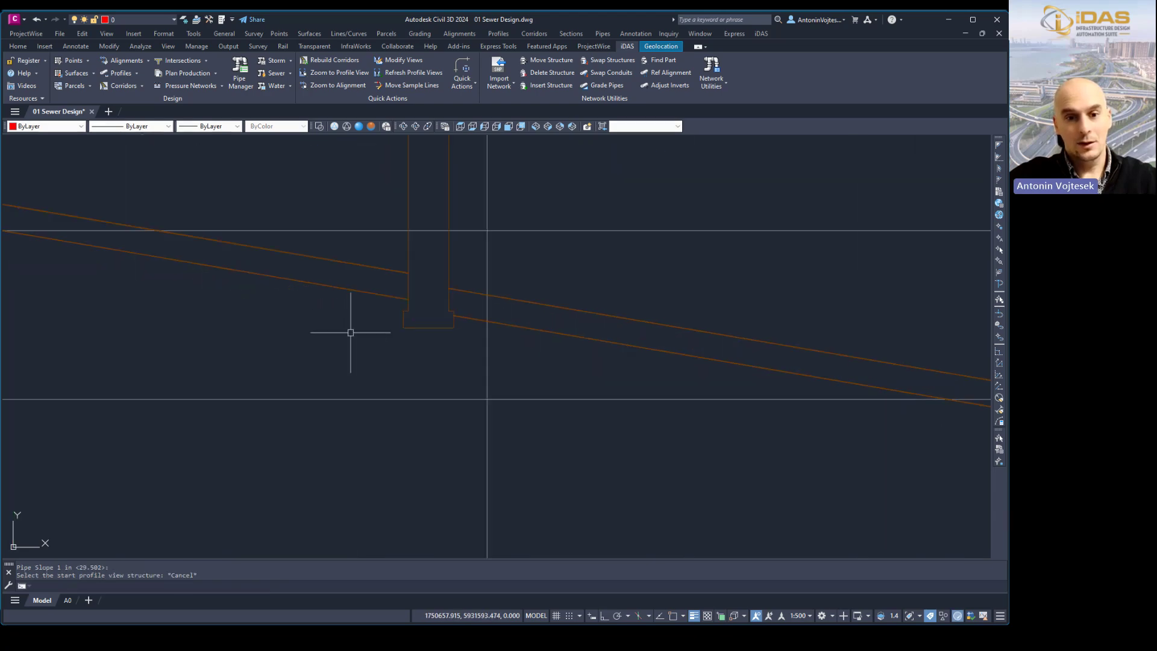
pyautogui.click(381, 296)
pyautogui.click(499, 322)
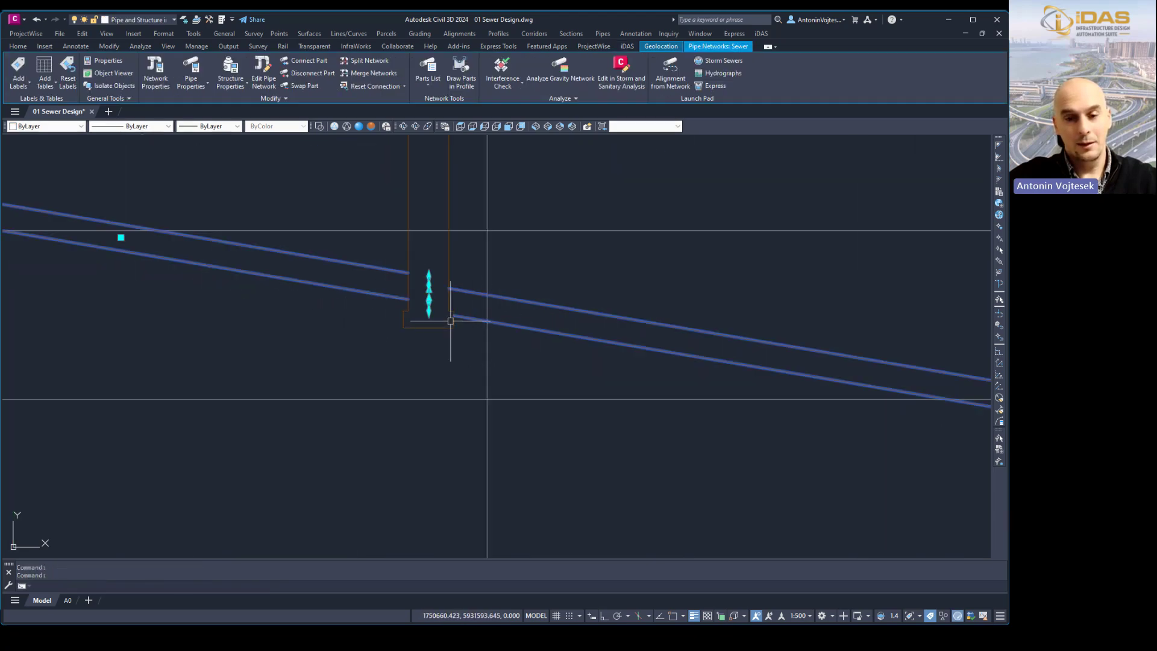
pyautogui.press('Escape')
pyautogui.press('Escape')
pyautogui.scroll(-6, 389, 299)
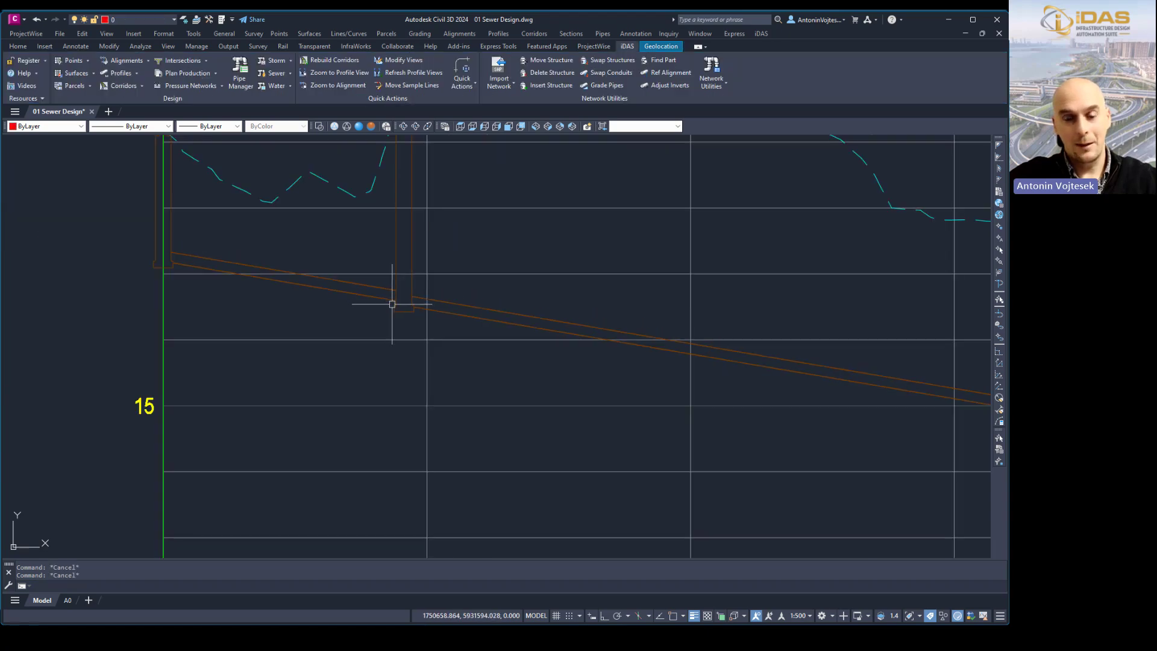
pyautogui.scroll(-5, 452, 310)
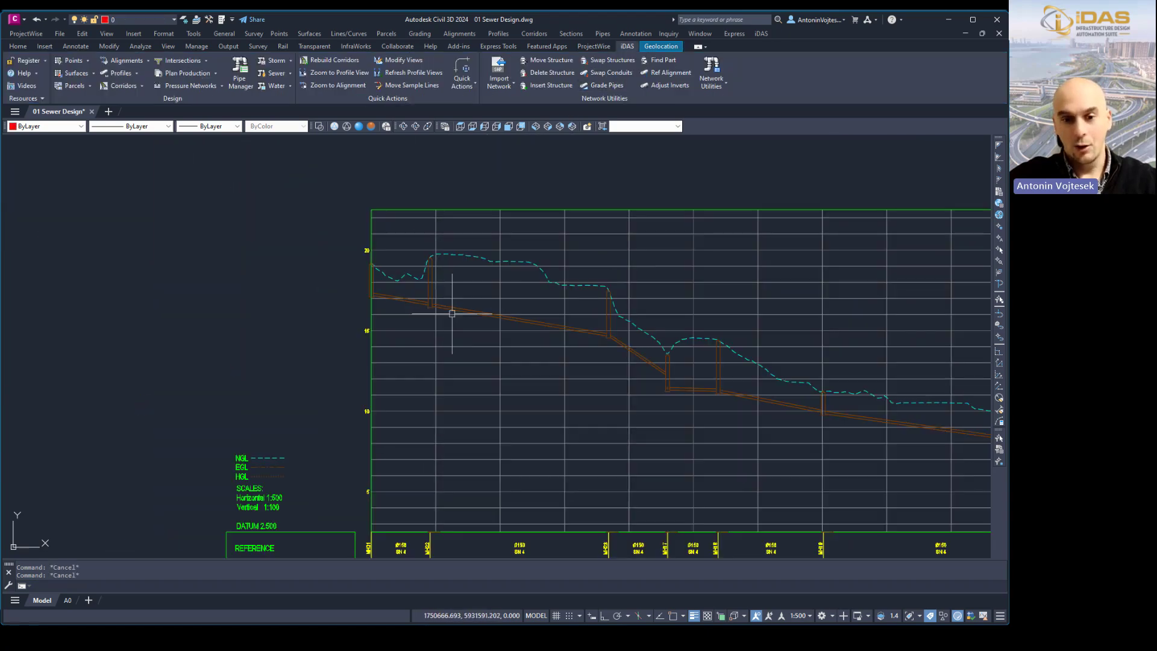
# Step: Review the other profile views and read the slope and length of the long pipe in the fourth one
pyautogui.scroll(-5, 519, 374)
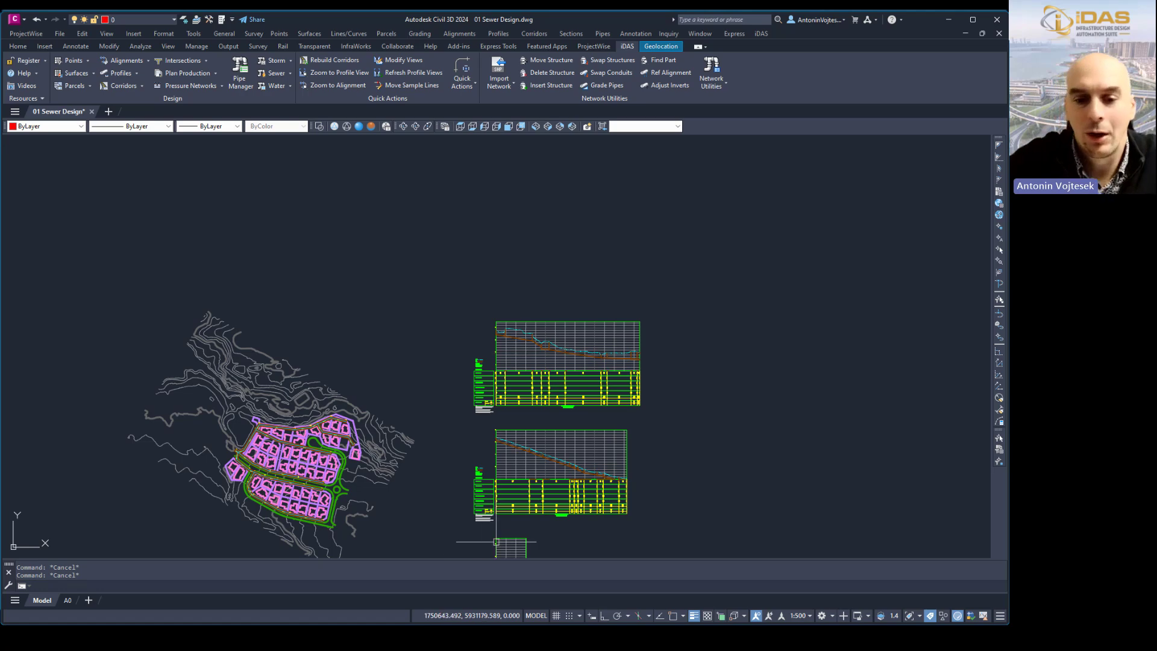
pyautogui.moveTo(494, 522); pyautogui.dragTo(515, 384, button='middle')
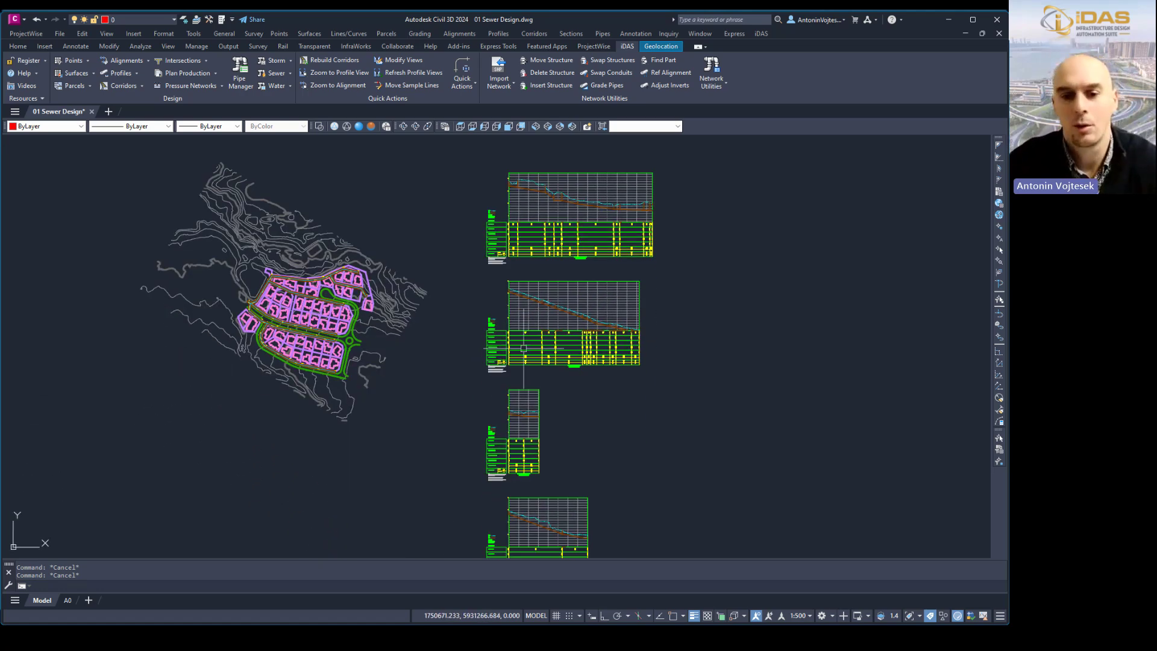
pyautogui.moveTo(511, 557); pyautogui.dragTo(525, 410, button='middle')
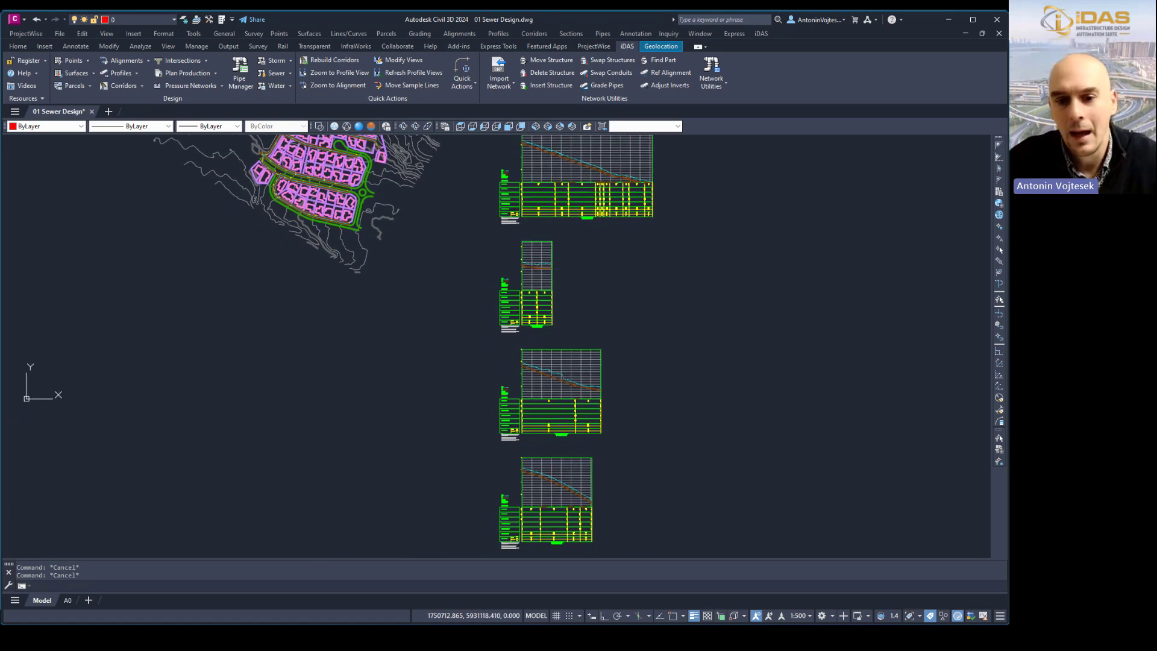
pyautogui.scroll(6, 525, 410)
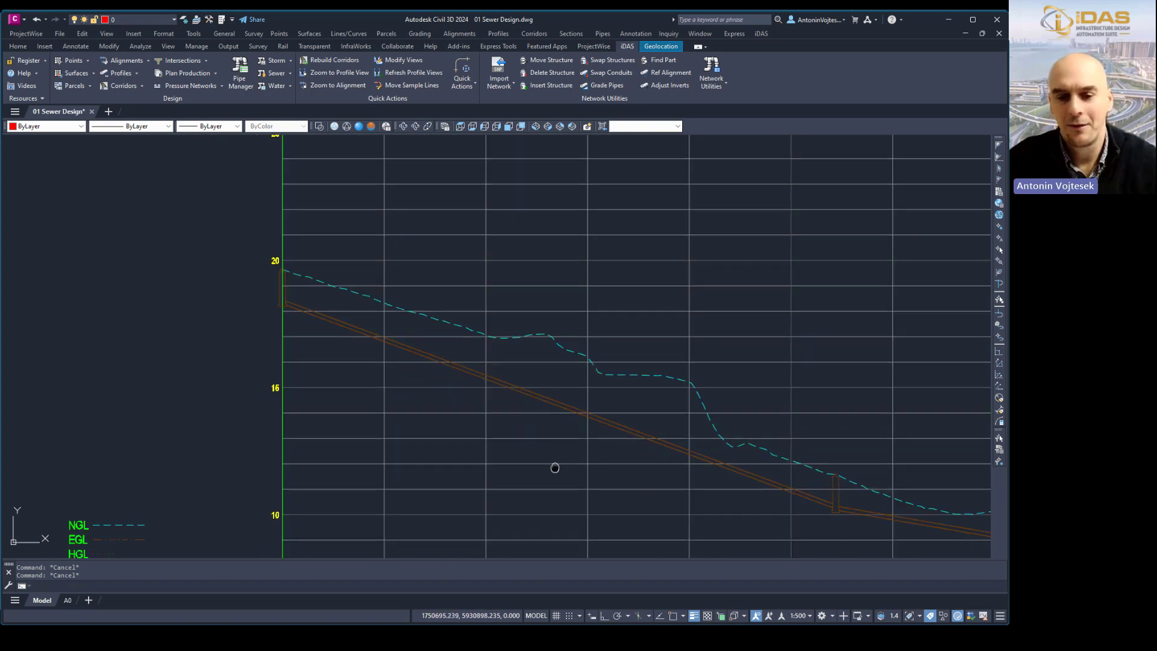
pyautogui.moveTo(553, 467); pyautogui.dragTo(539, 354, button='middle')
pyautogui.scroll(-4, 530, 362)
pyautogui.scroll(5, 537, 422)
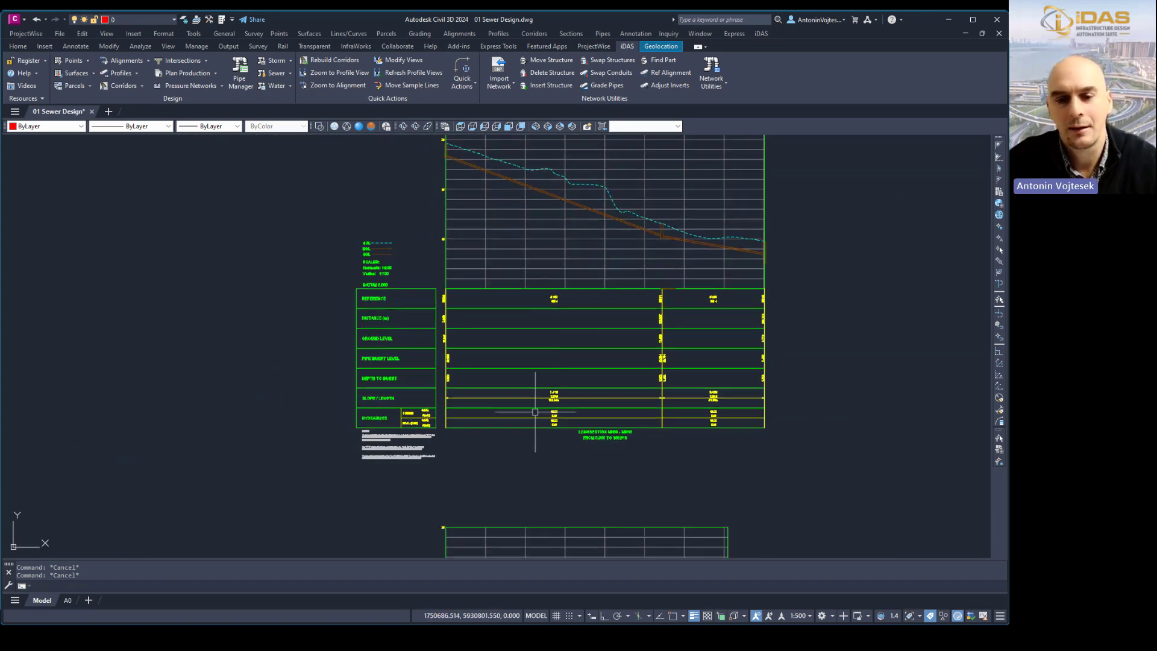
pyautogui.scroll(1, 568, 363)
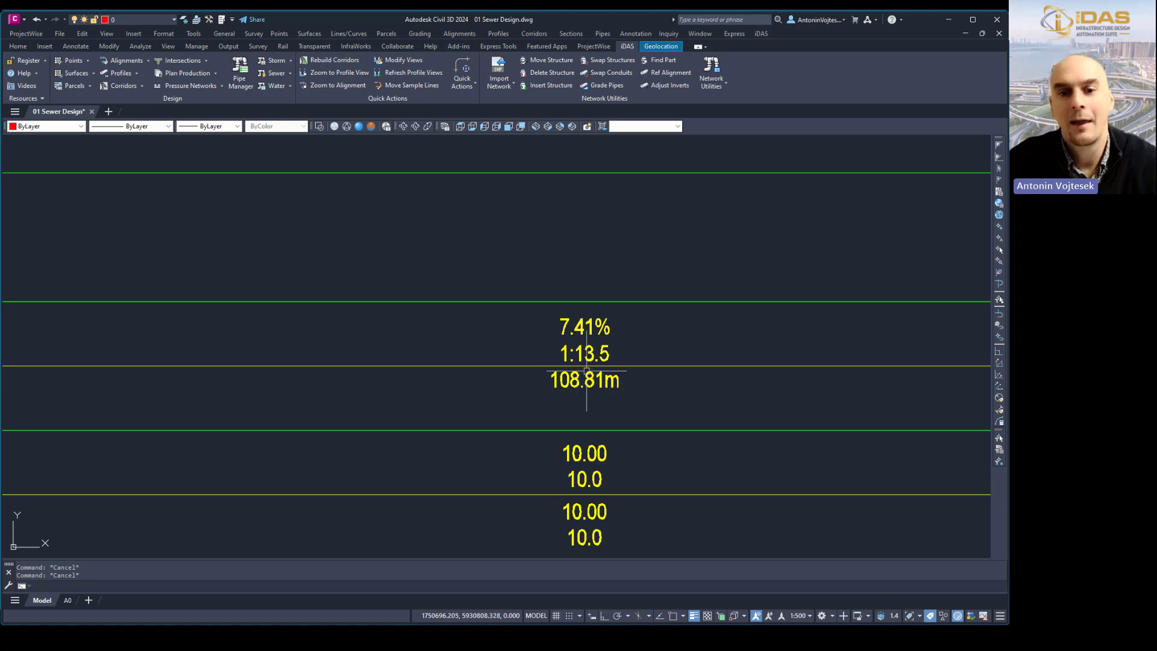
pyautogui.scroll(-3, 571, 332)
pyautogui.moveTo(572, 332); pyautogui.dragTo(542, 499, button='middle')
pyautogui.scroll(3, 526, 323)
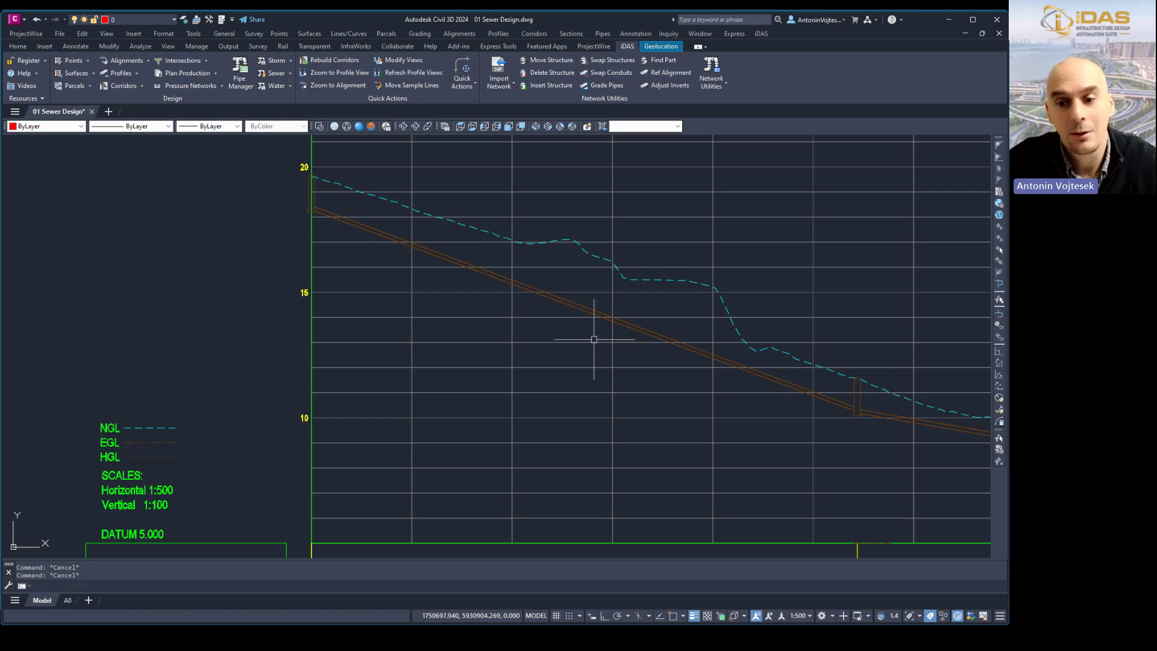
pyautogui.moveTo(587, 348)
pyautogui.mouseDown(button='middle')
pyautogui.moveTo(543, 393)
pyautogui.moveTo(506, 385)
pyautogui.mouseUp(button='middle')
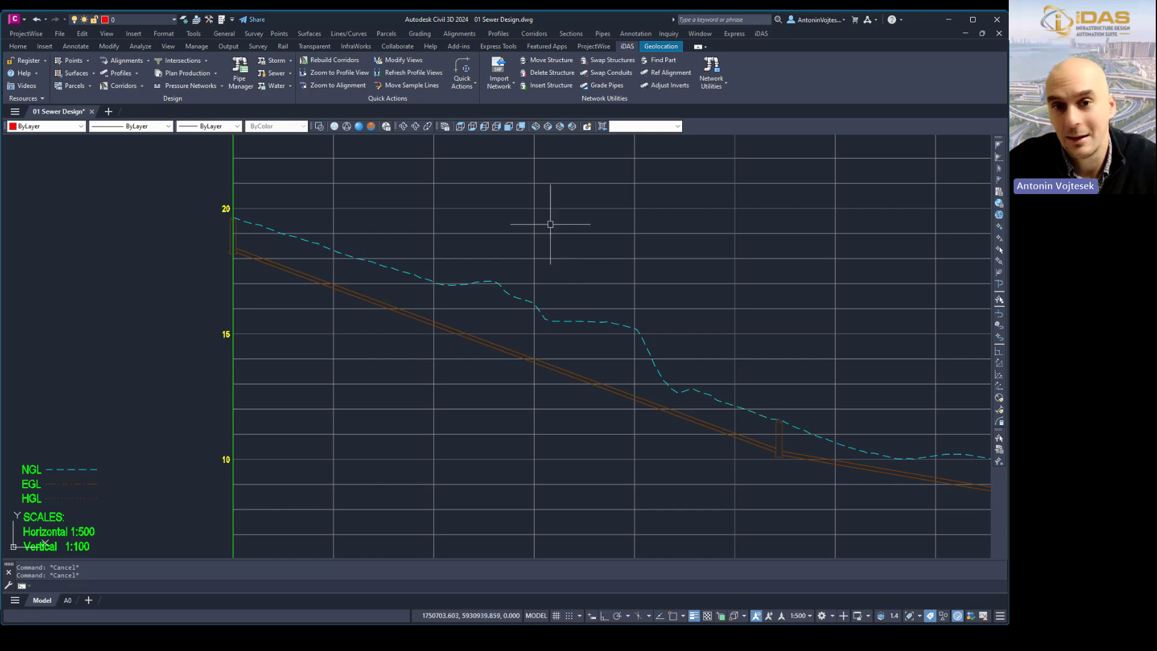
# Step: Insert four Humes Manhole Eccentric Hole Flanged structures, DN 1050 frame 540 lid 100 base 100, along the long pipe, interpolating depth from its slope
pyautogui.click(544, 85)
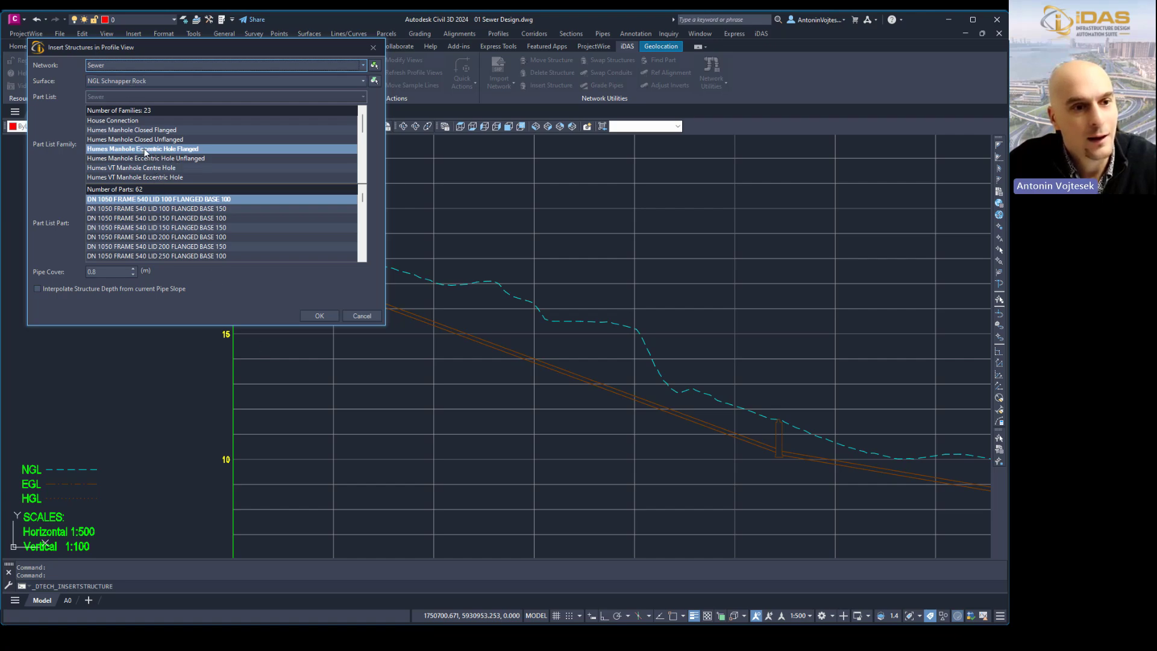
pyautogui.click(94, 290)
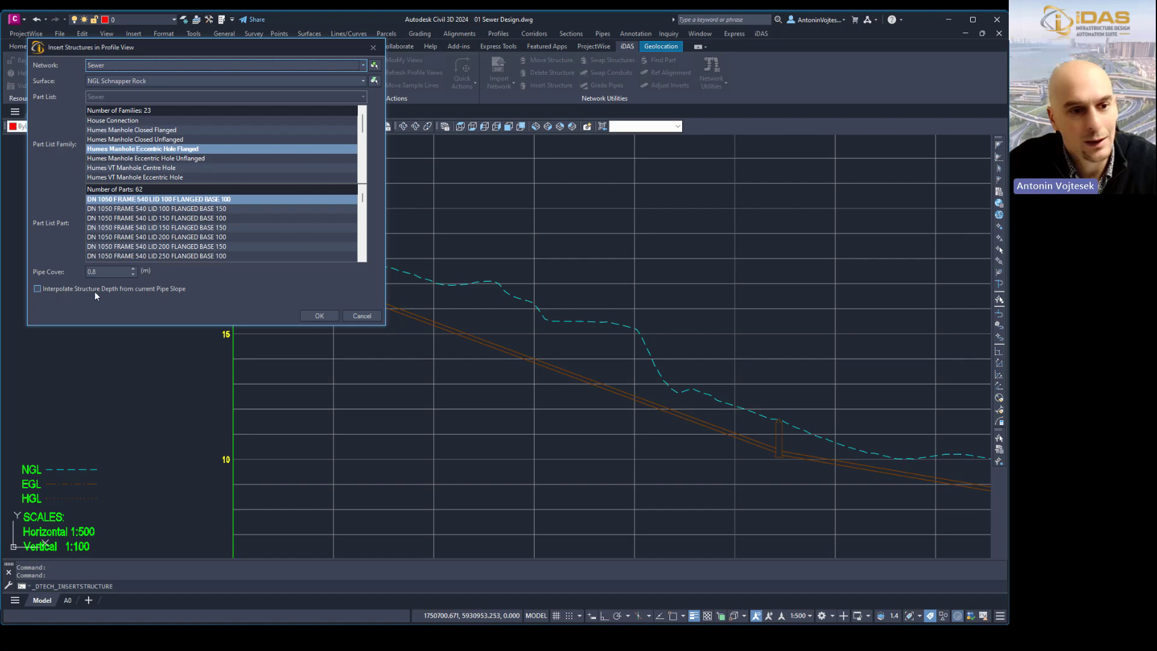
pyautogui.click(319, 317)
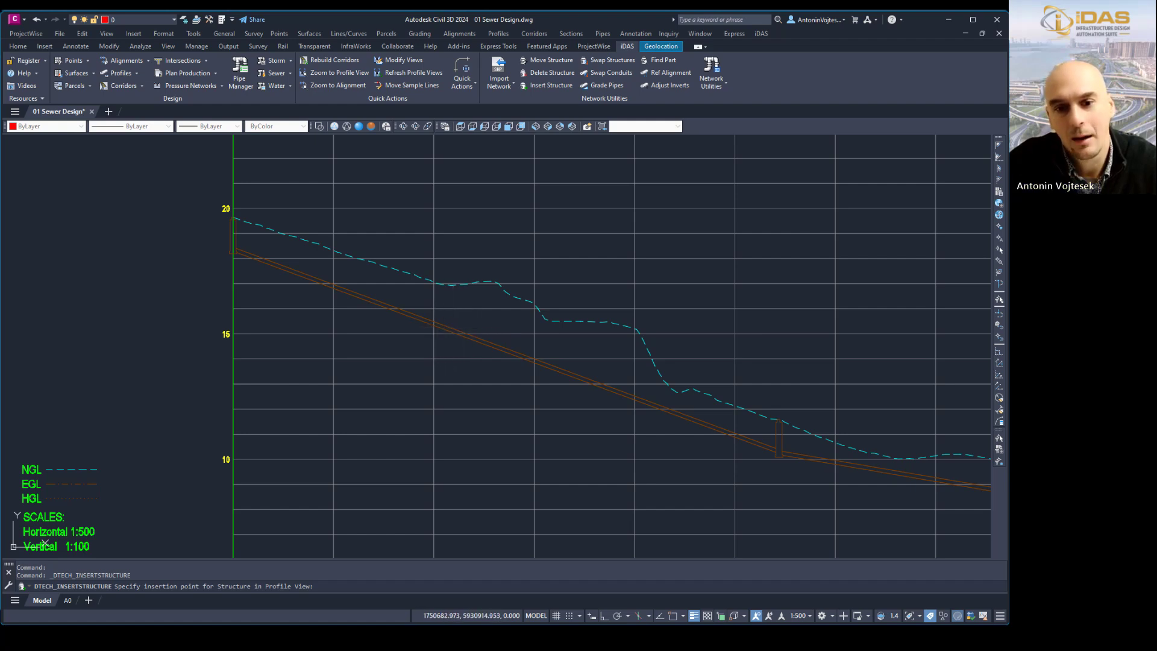
pyautogui.click(440, 323)
pyautogui.click(530, 360)
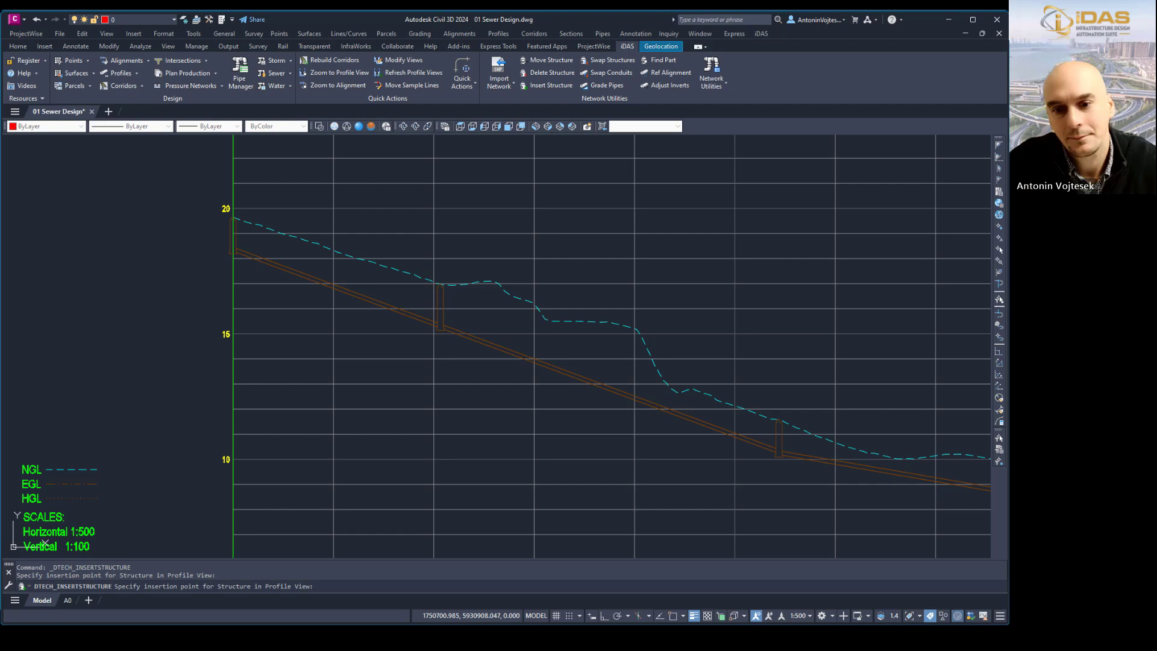
pyautogui.click(630, 399)
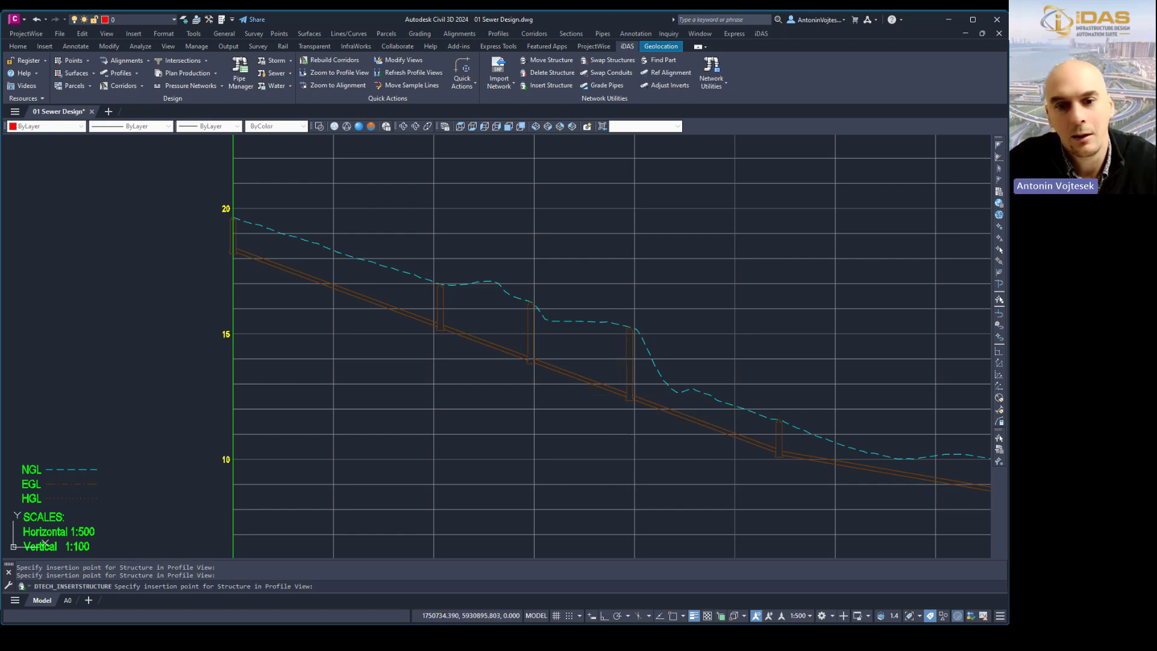
pyautogui.click(698, 422)
pyautogui.press('Escape')
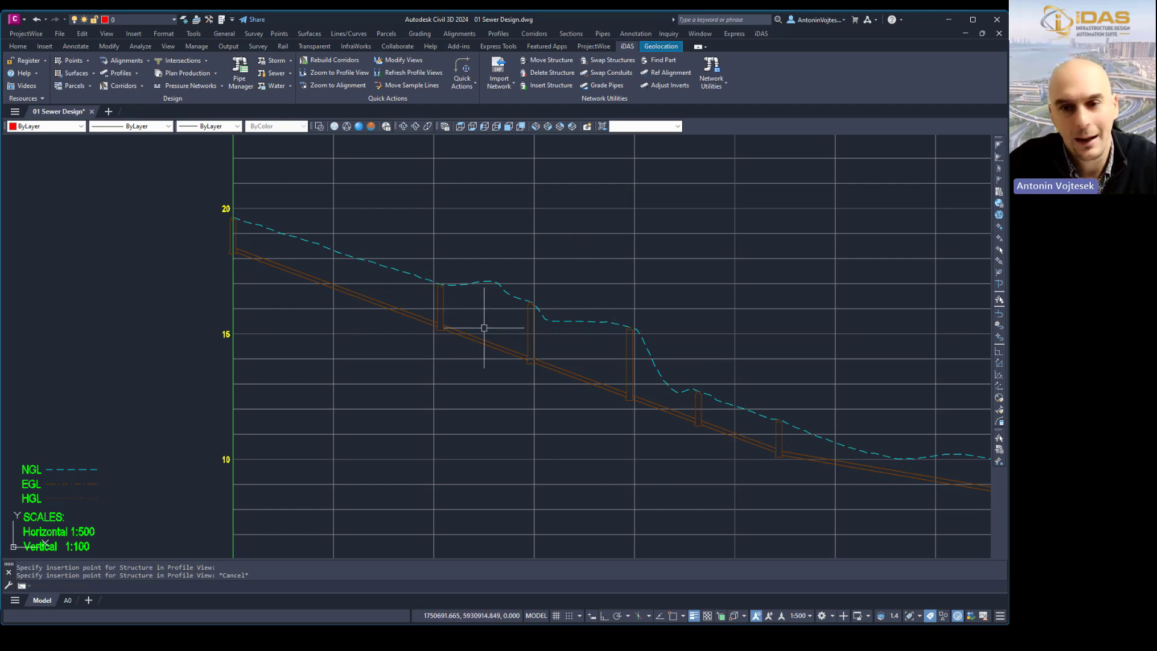
# Step: Find the first inserted manhole, MH34, in plan and examine the new manholes along the sewer line
pyautogui.click(660, 60)
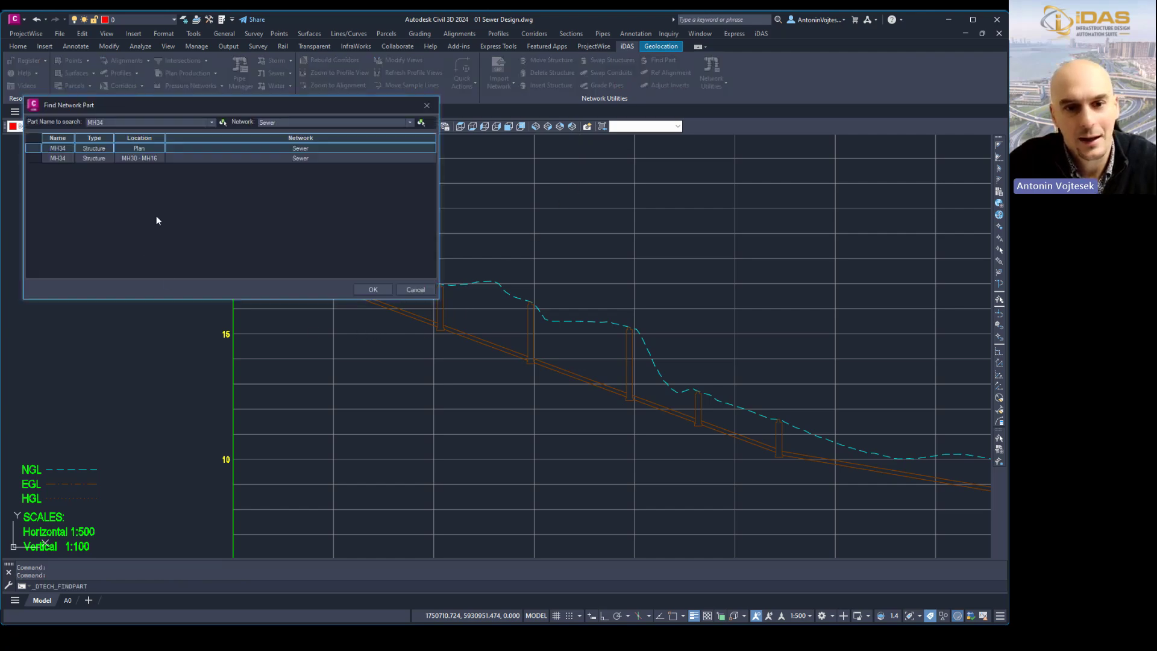
pyautogui.click(223, 123)
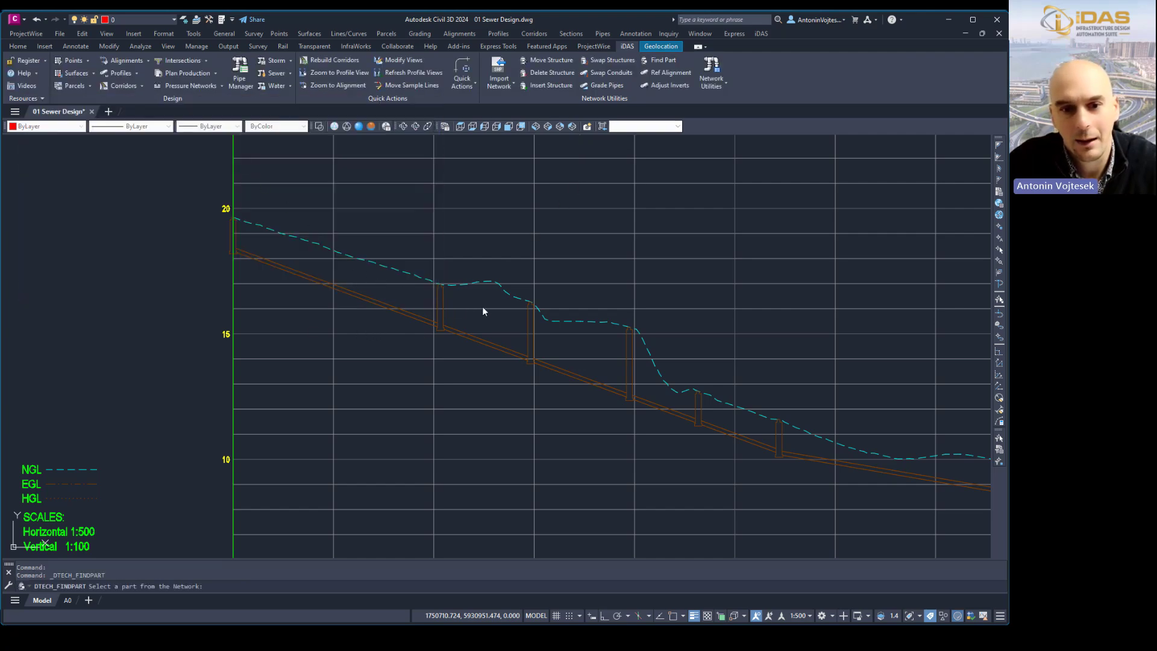
pyautogui.click(440, 301)
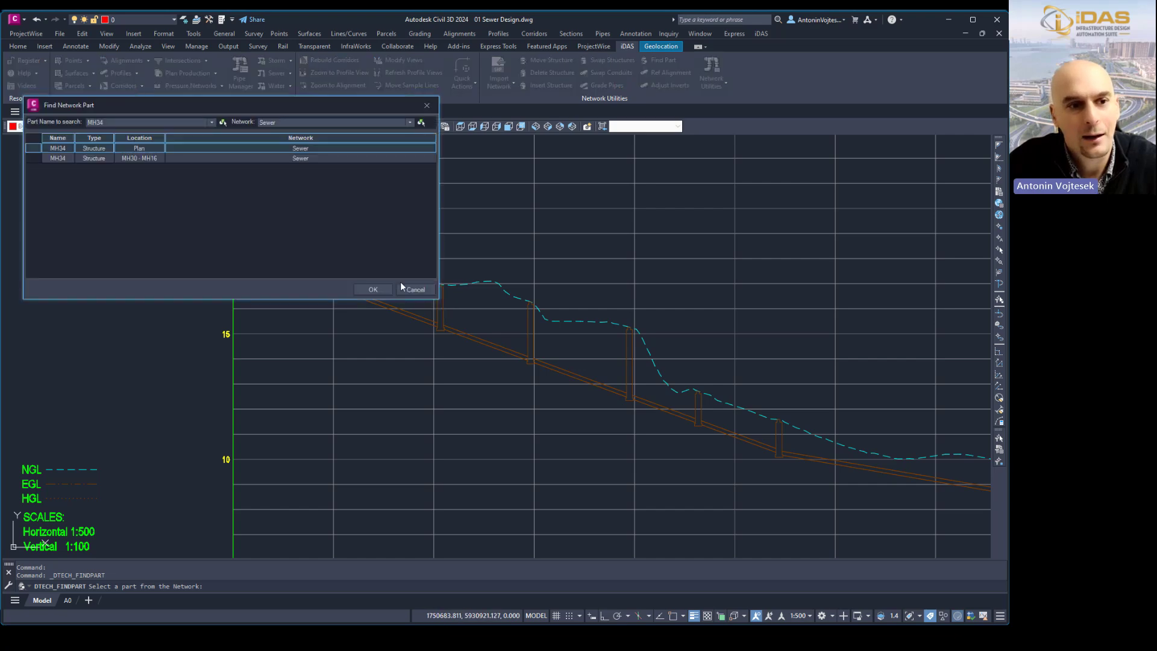
pyautogui.click(101, 148)
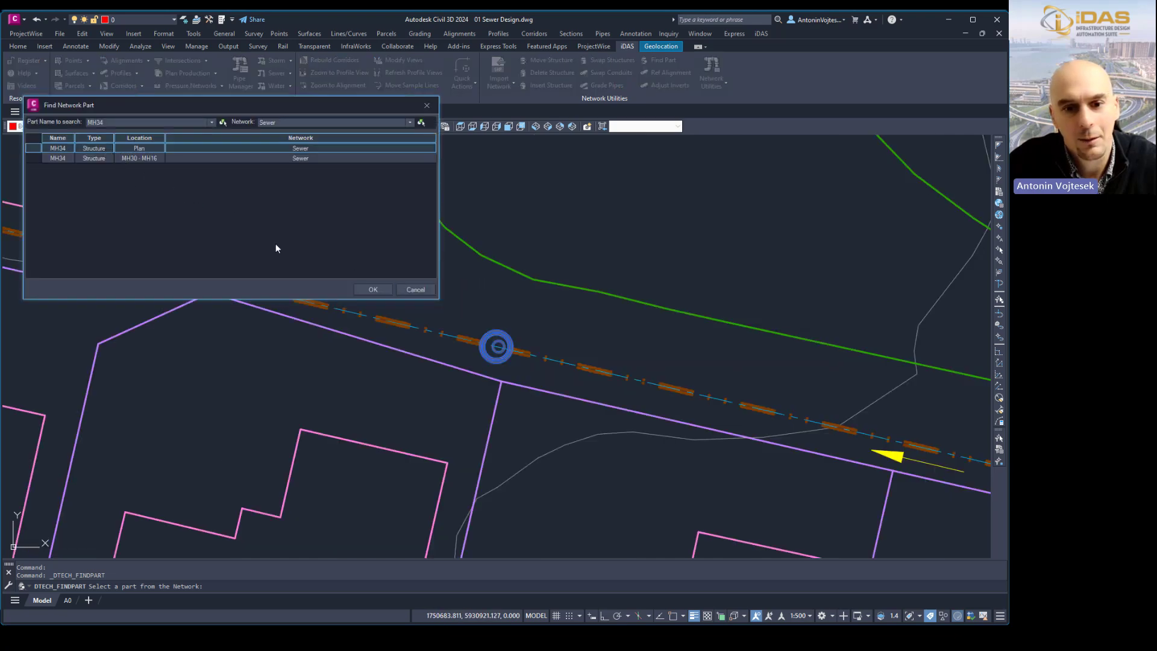
pyautogui.click(418, 291)
pyautogui.scroll(-2, 542, 341)
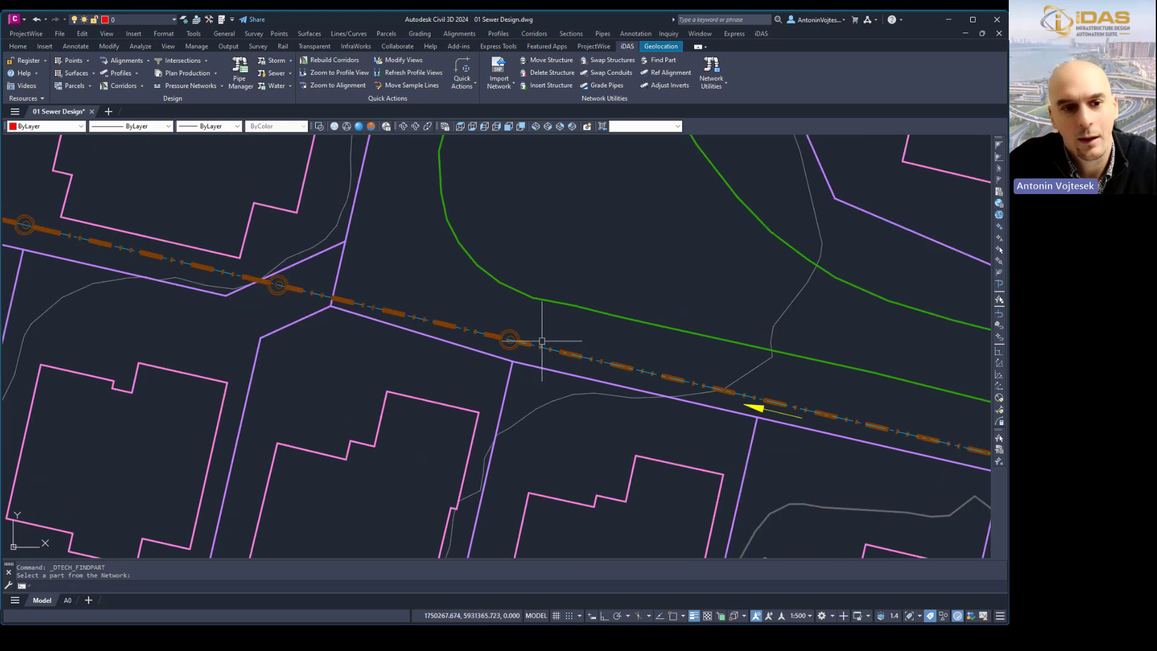
pyautogui.moveTo(106, 279); pyautogui.dragTo(362, 312, button='middle')
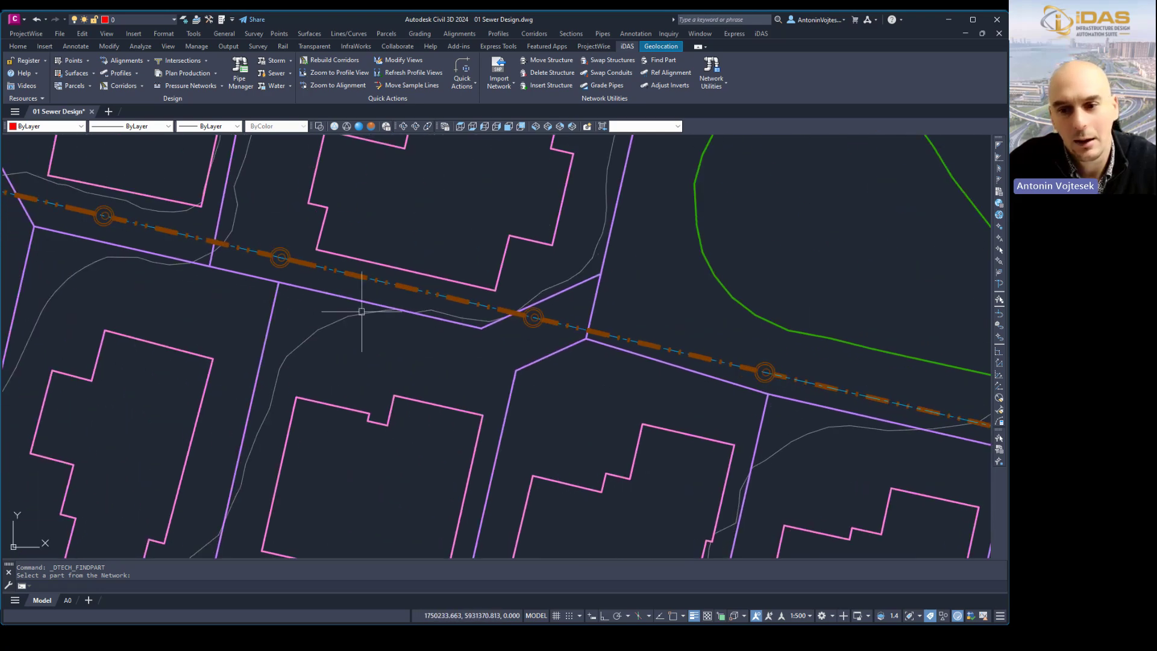
pyautogui.moveTo(608, 343); pyautogui.dragTo(397, 318, button='middle')
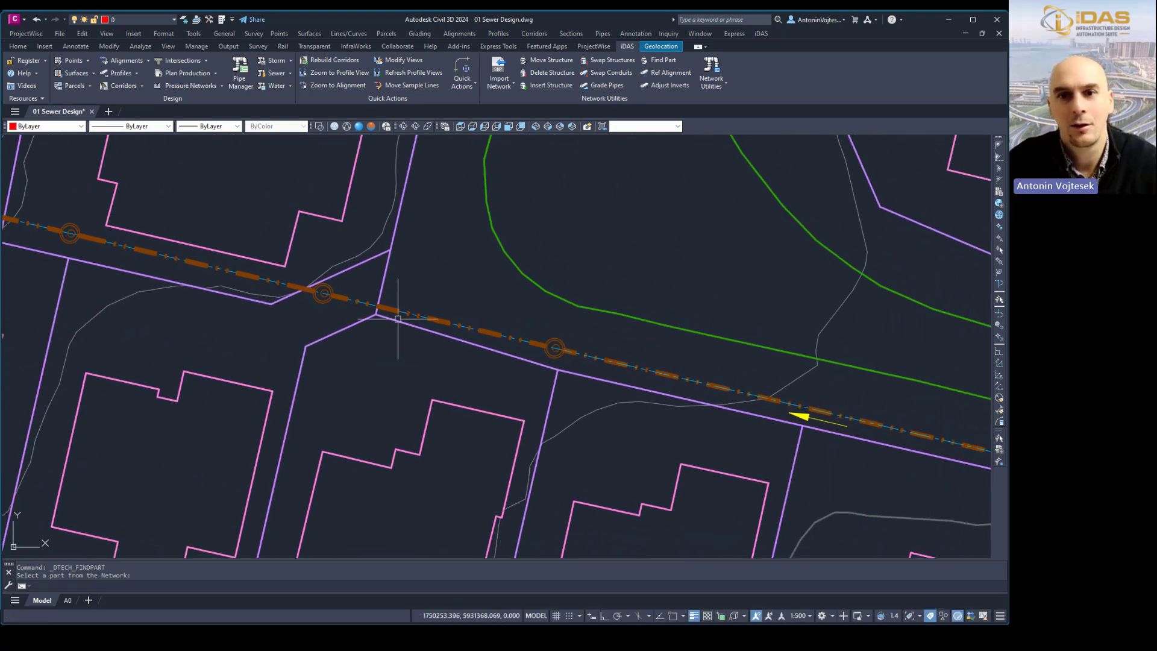
# Step: Find MH34 in the MH30 - MH16 profile view and examine the inserted manholes along the pipe run
pyautogui.click(646, 59)
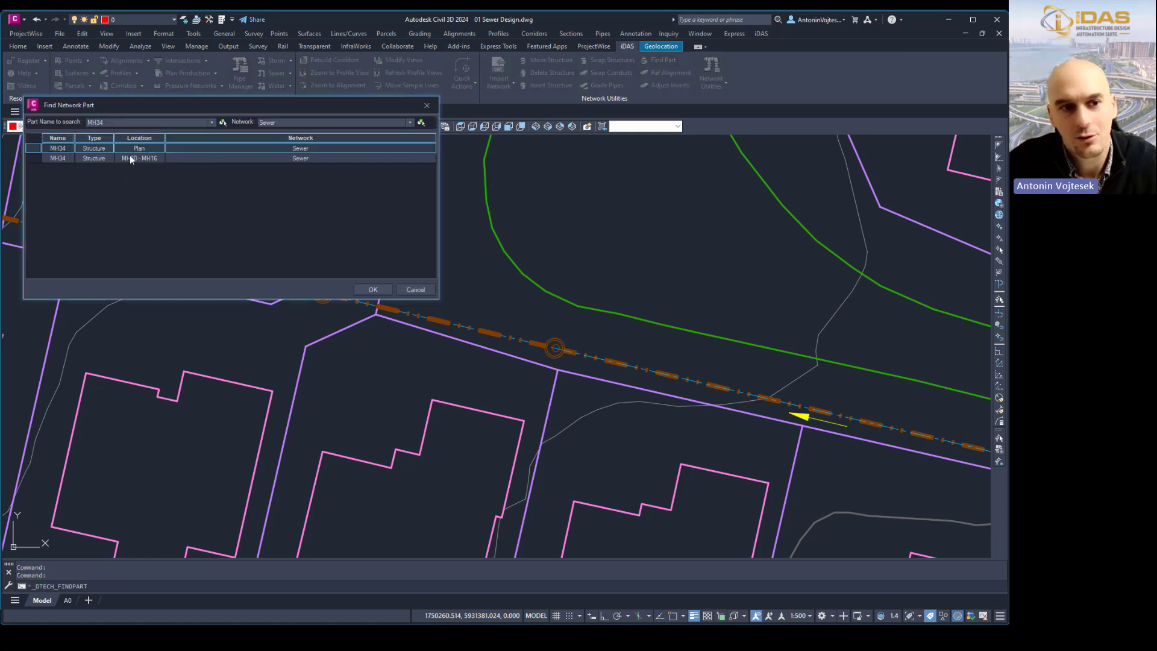
pyautogui.click(106, 158)
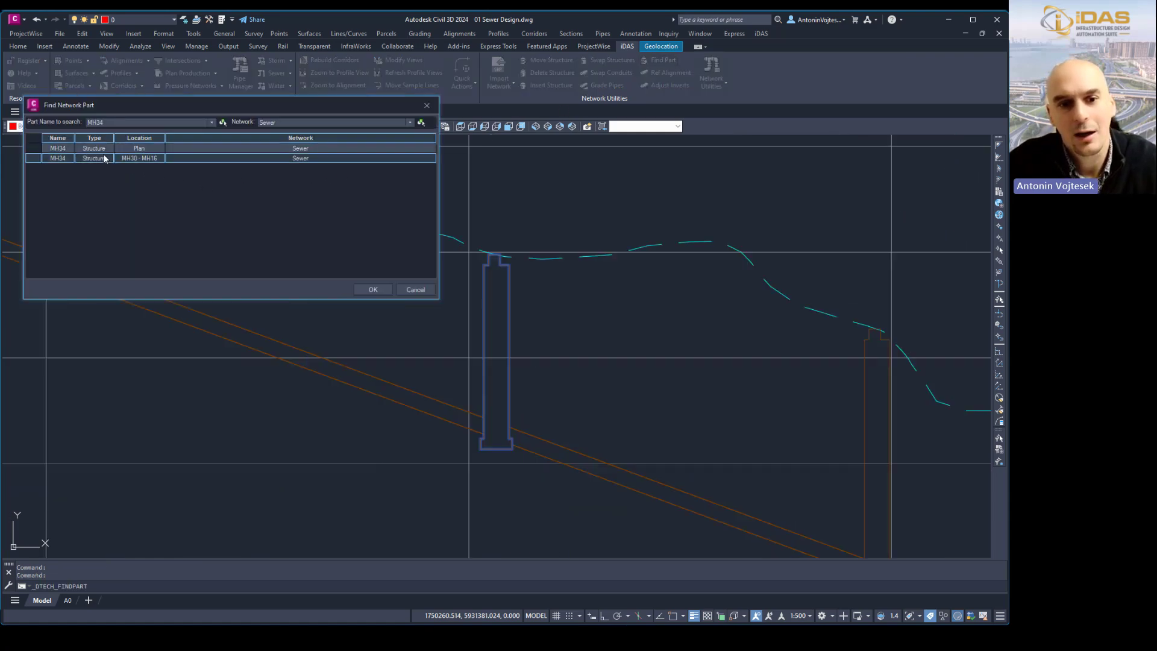
pyautogui.click(416, 290)
pyautogui.scroll(-4, 516, 290)
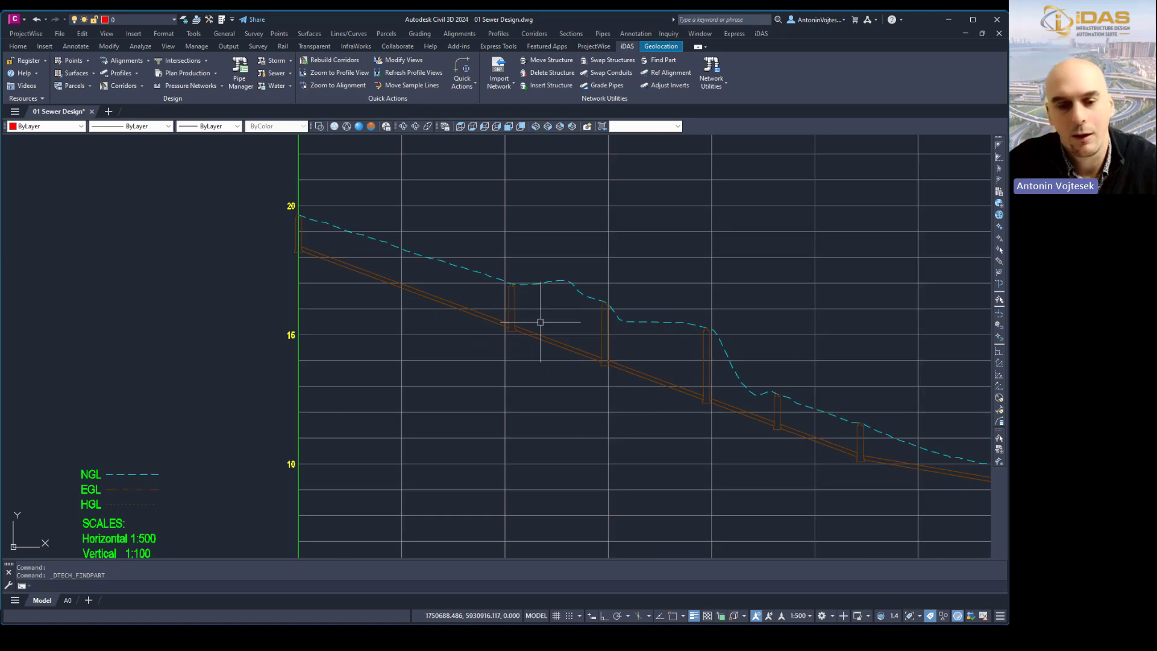
pyautogui.moveTo(711, 451)
pyautogui.mouseDown(button='middle')
pyautogui.moveTo(493, 400)
pyautogui.moveTo(658, 452)
pyautogui.mouseUp(button='middle')
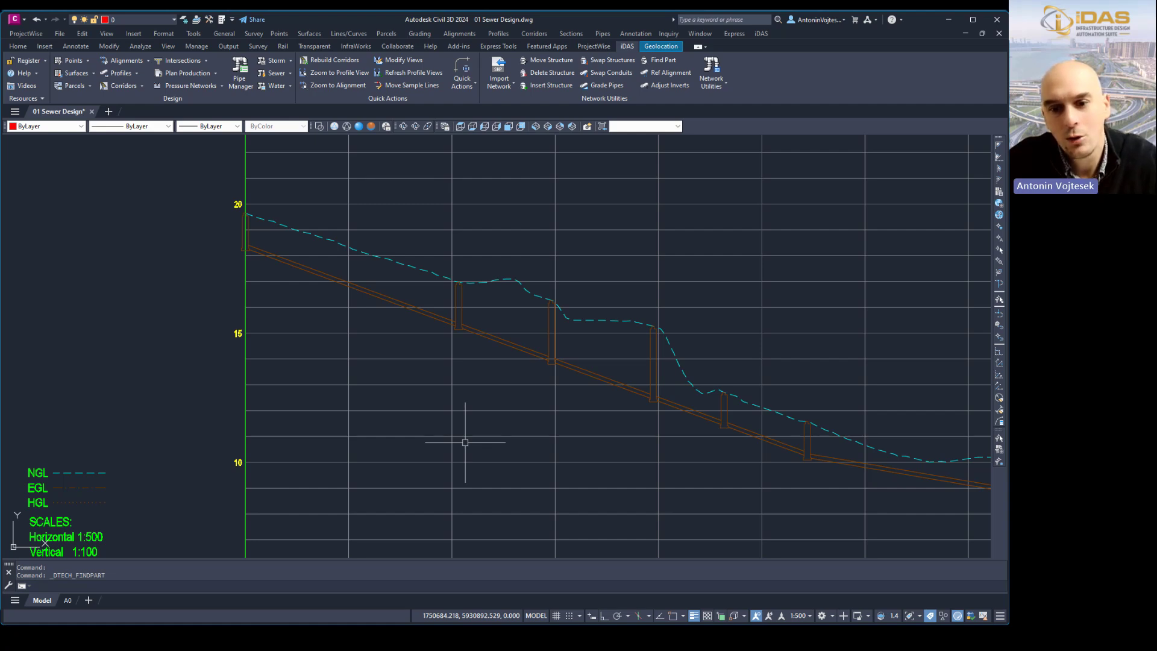
pyautogui.moveTo(465, 442)
pyautogui.mouseDown(button='middle')
pyautogui.moveTo(382, 436)
pyautogui.moveTo(304, 408)
pyautogui.mouseUp(button='middle')
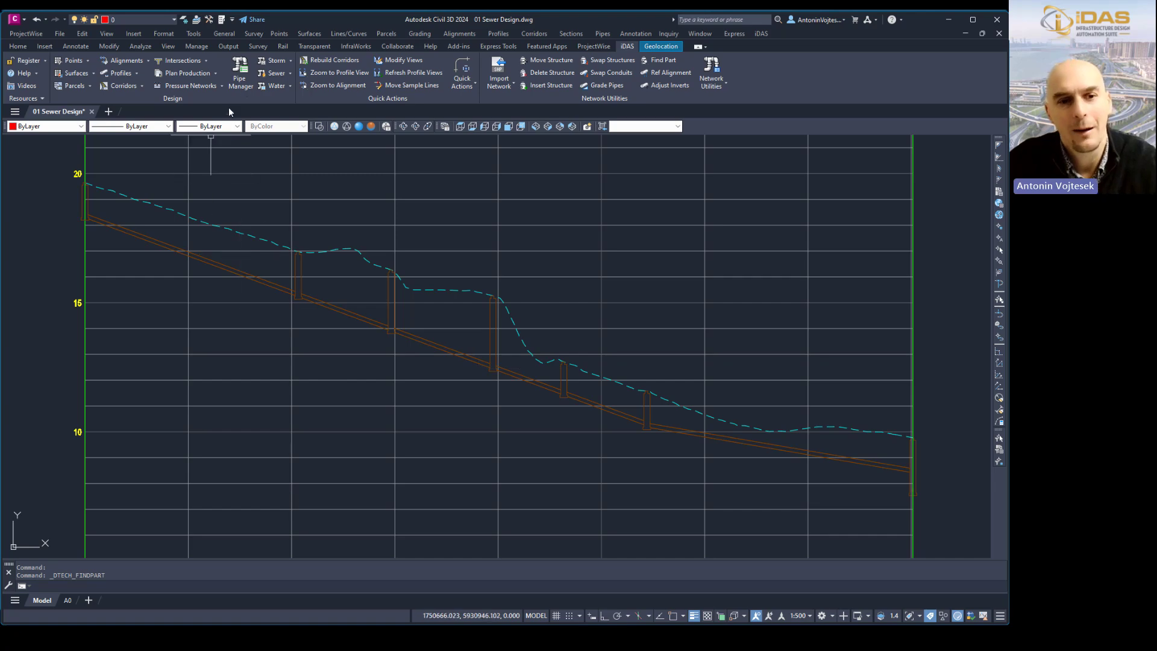
# Step: Load the sewer network into the Pipe Manager without importing the drawing's polylines and hide the polylines in plan
pyautogui.click(246, 79)
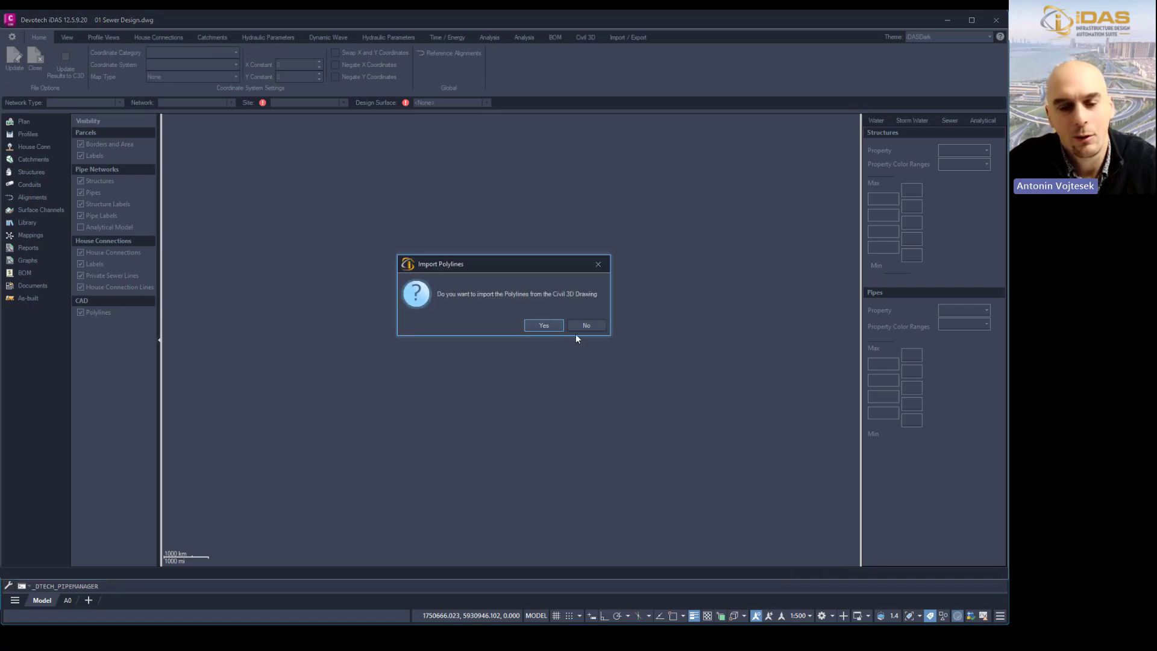
pyautogui.click(589, 326)
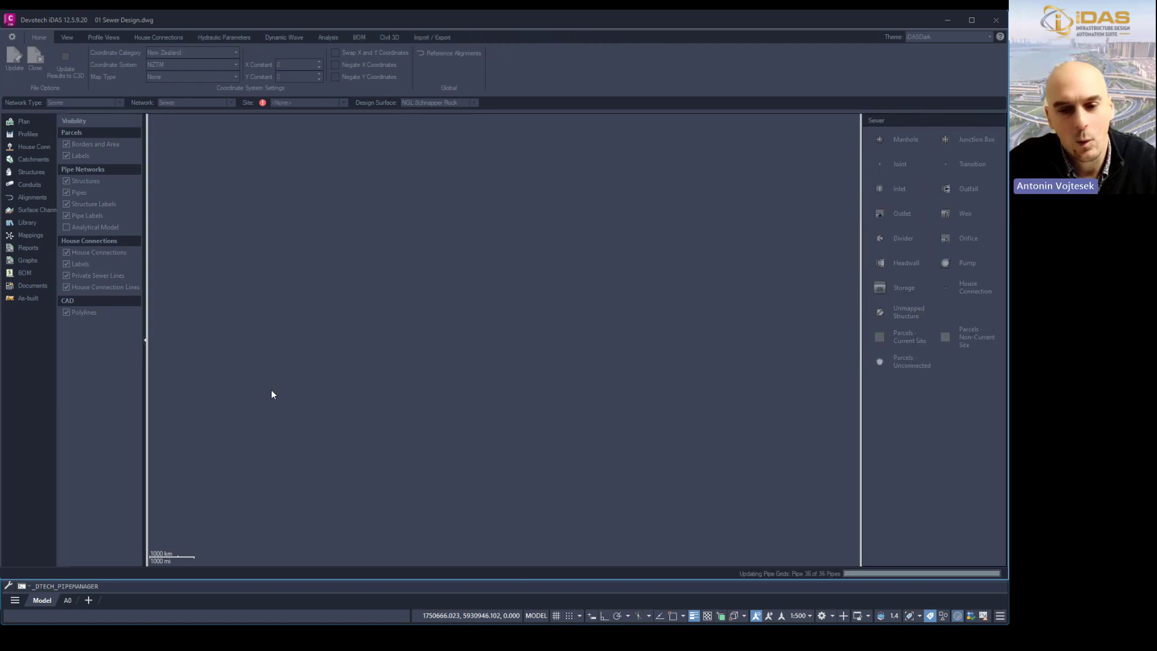
pyautogui.click(66, 312)
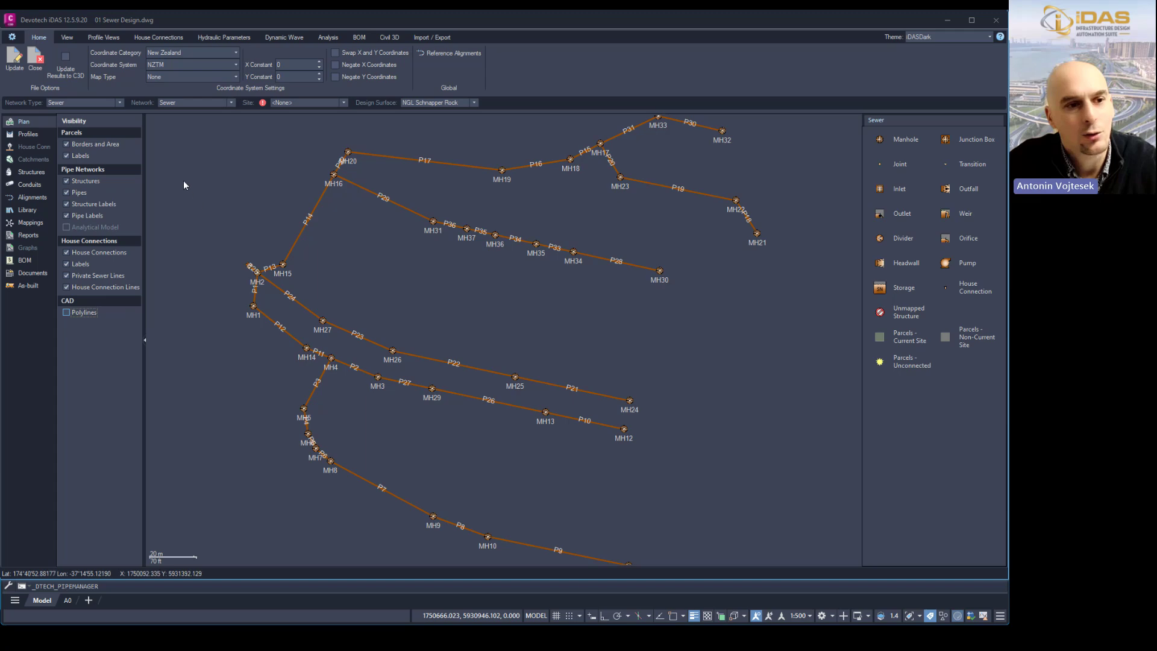
# Step: Show the profile view of the branch from start structure MH30 to MH28
pyautogui.click(31, 133)
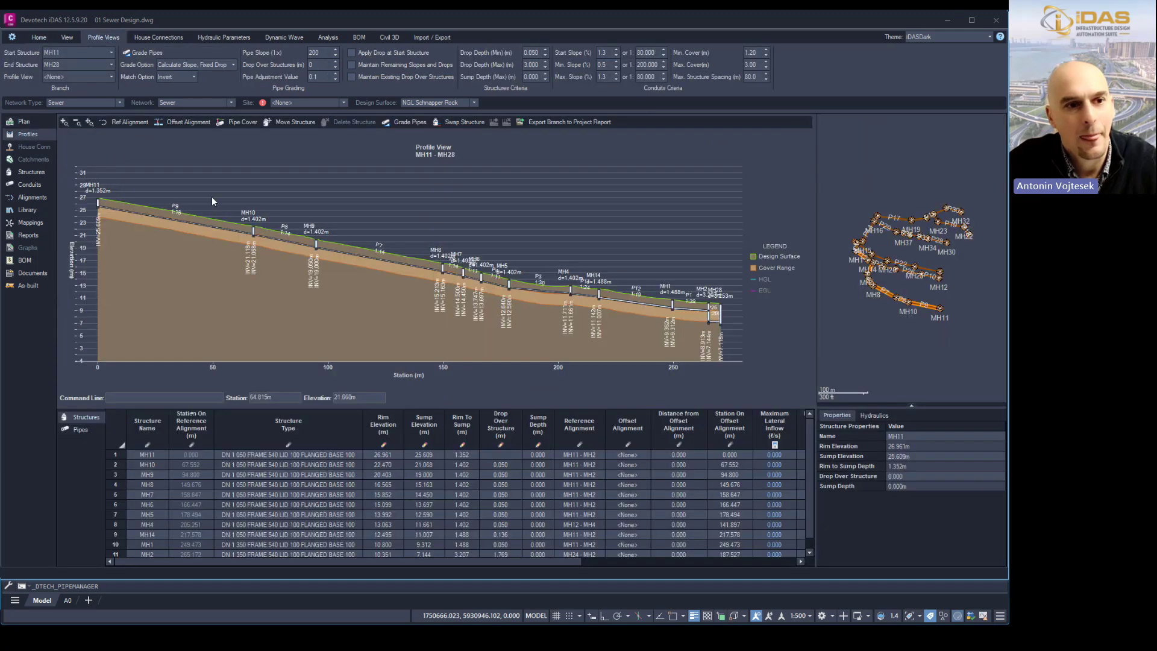
pyautogui.click(111, 53)
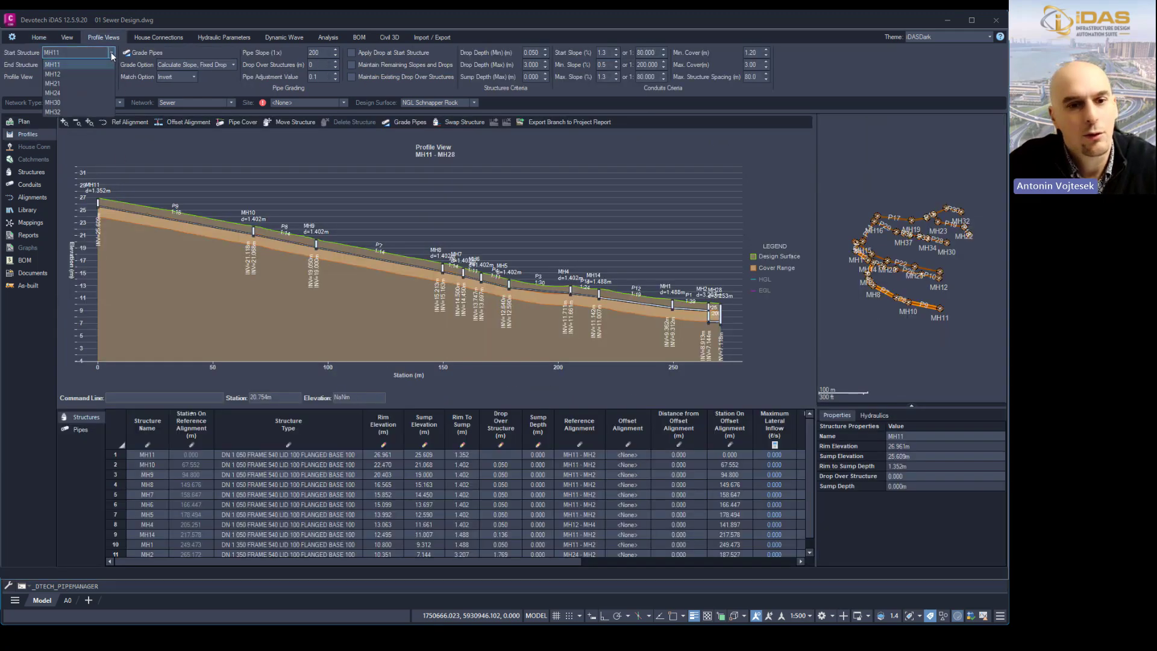
pyautogui.press('Down')
pyautogui.press('Down')
pyautogui.press('Down')
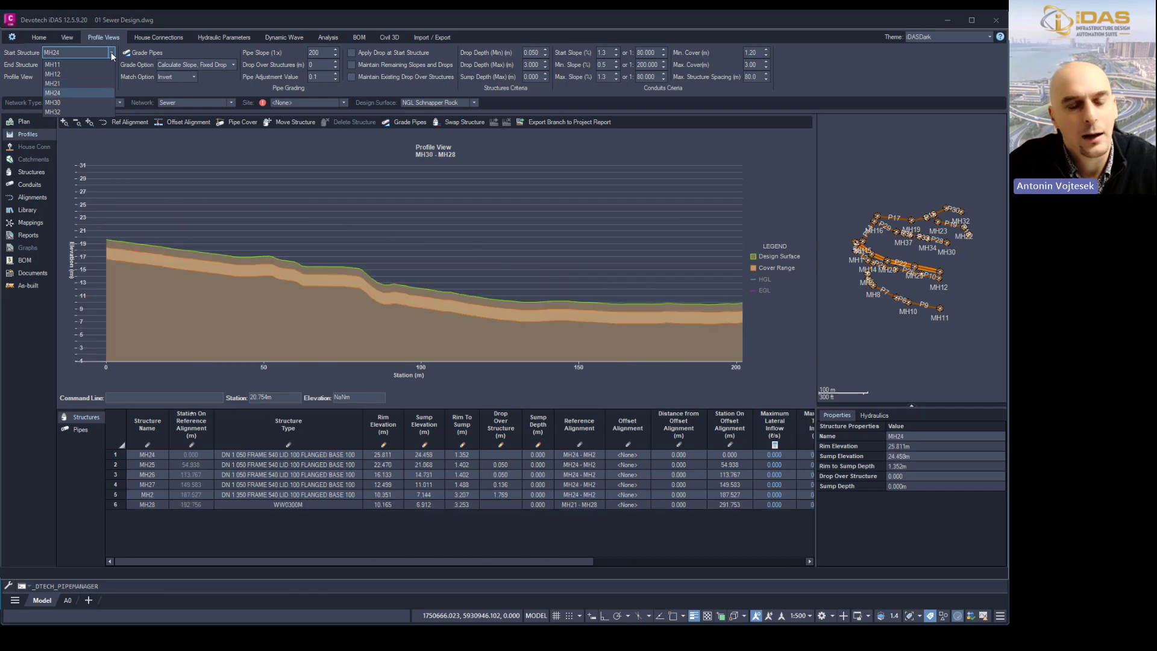
pyautogui.press('Down')
pyautogui.click(434, 189)
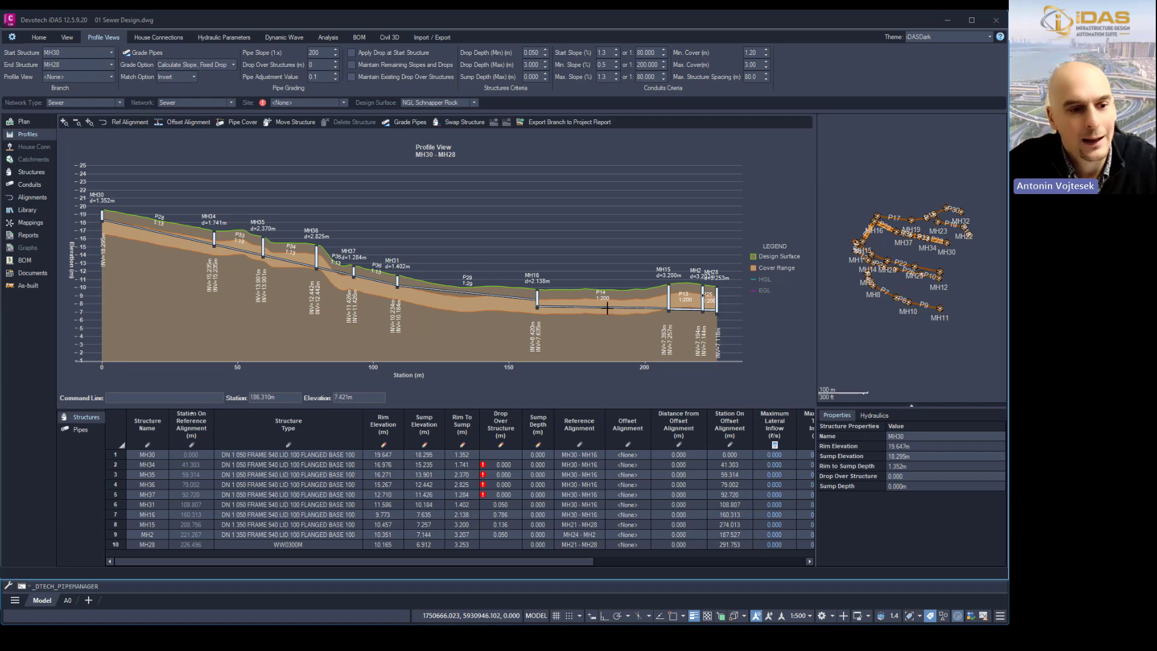
# Step: Lock both ends of downstream pipes P14, P13 and P25
pyautogui.click(85, 429)
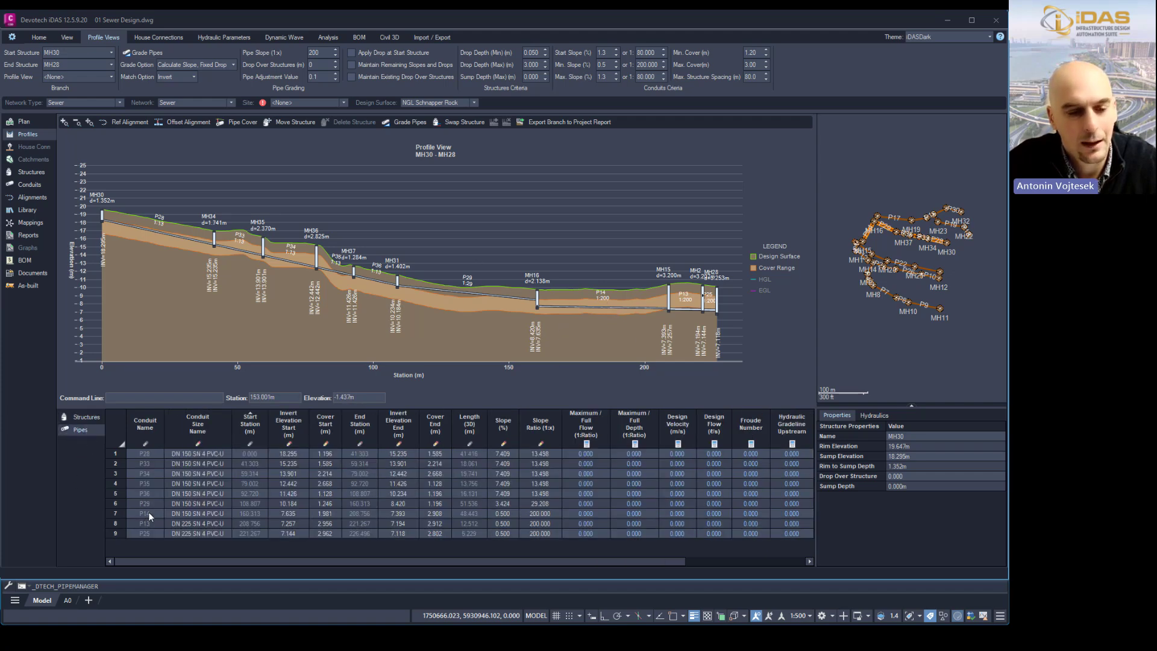
pyautogui.click(150, 515)
pyautogui.keyDown('shift'); pyautogui.click(151, 533); pyautogui.keyUp('shift')
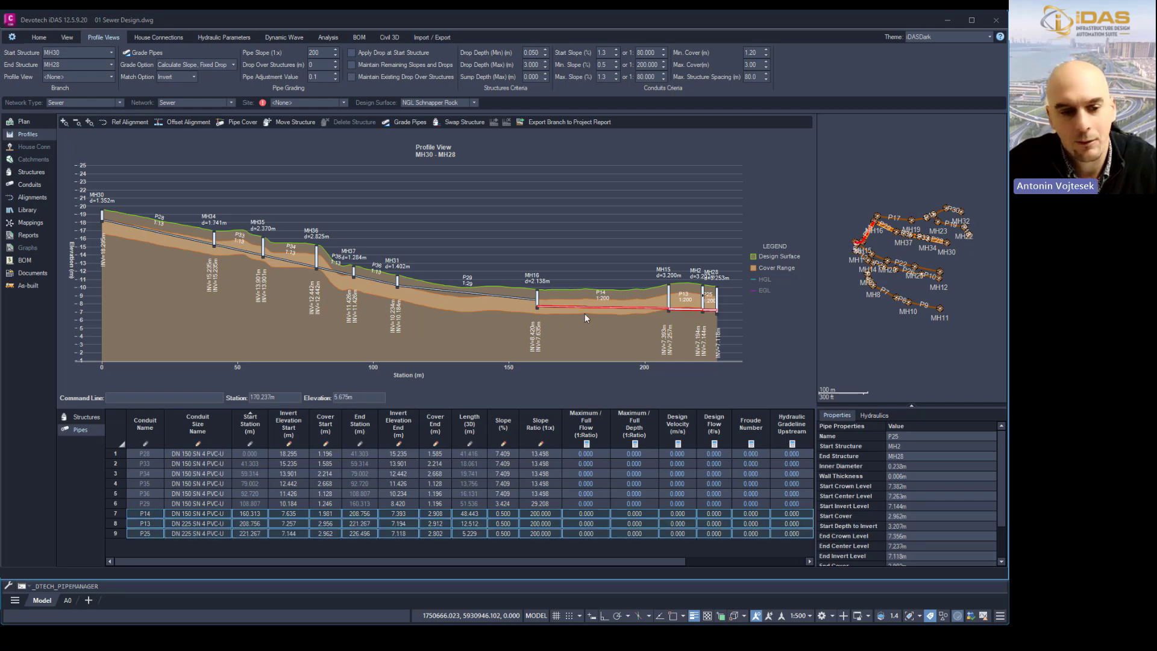
pyautogui.rightClick(159, 512)
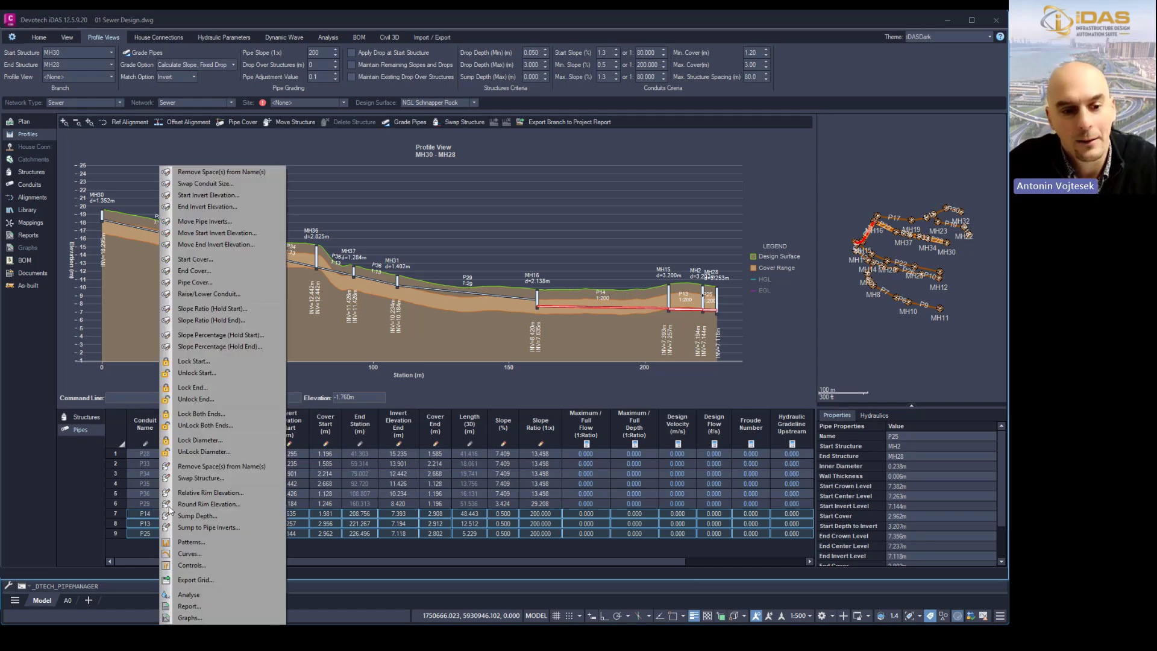
pyautogui.click(199, 414)
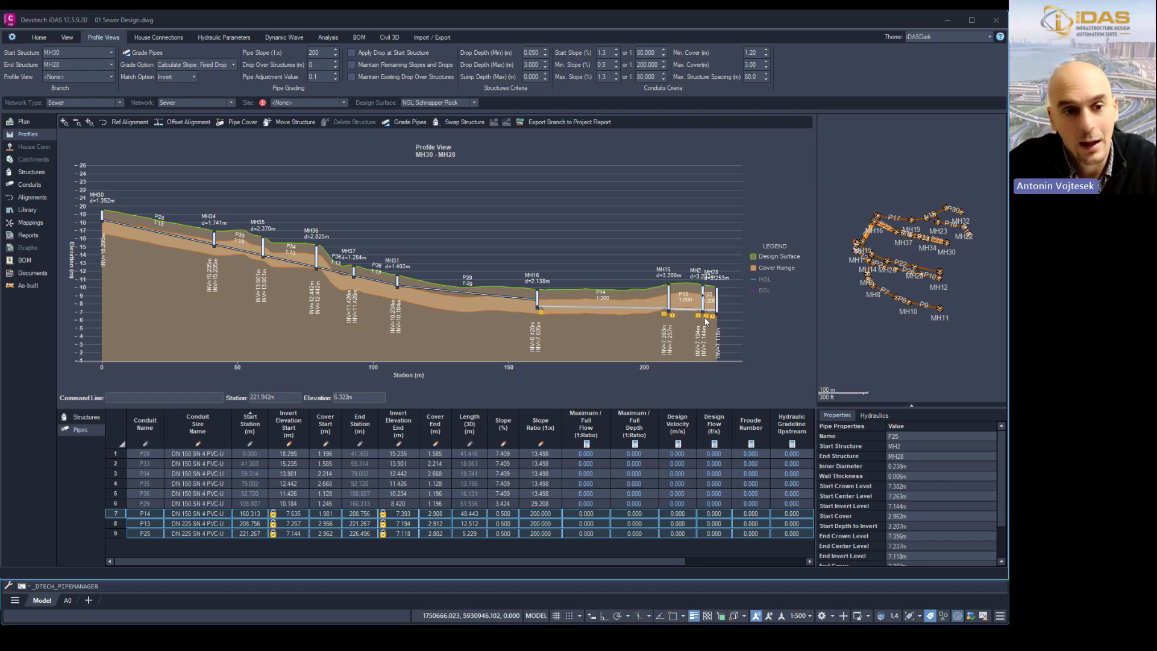
# Step: Regrade pipes P28, P33, P34 and P35 together with Calculate Slope, Fixed Drop, to a 17.895 m start invert and 11.126 m end invert
pyautogui.click(161, 232)
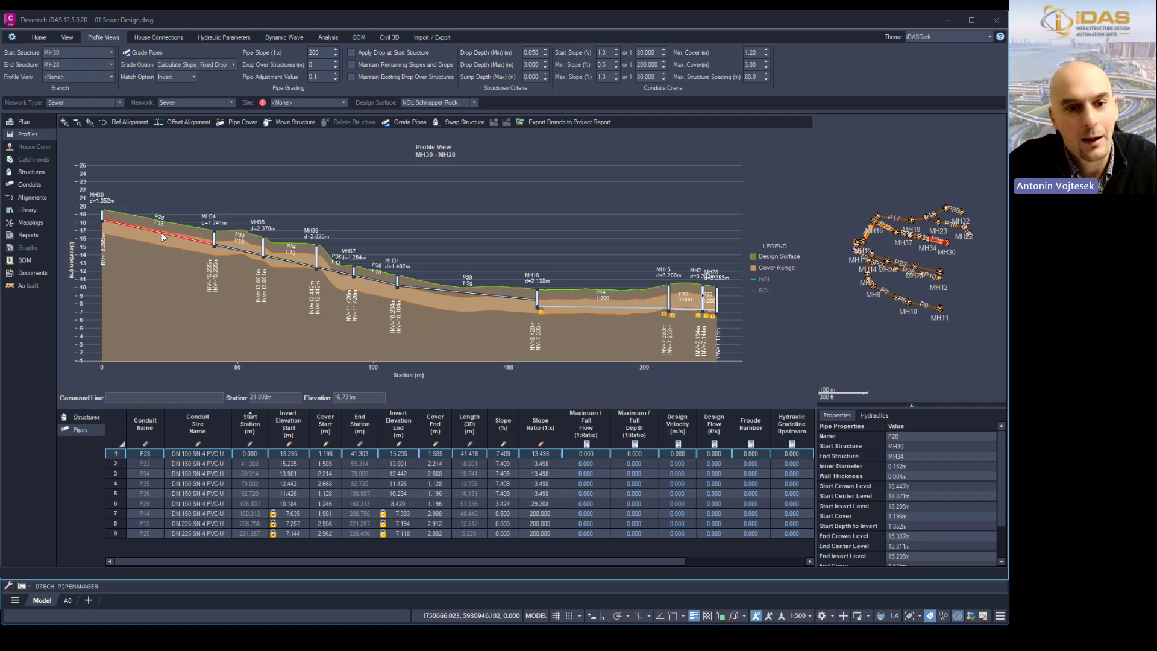
pyautogui.keyDown('shift'); pyautogui.click(328, 272); pyautogui.keyUp('shift')
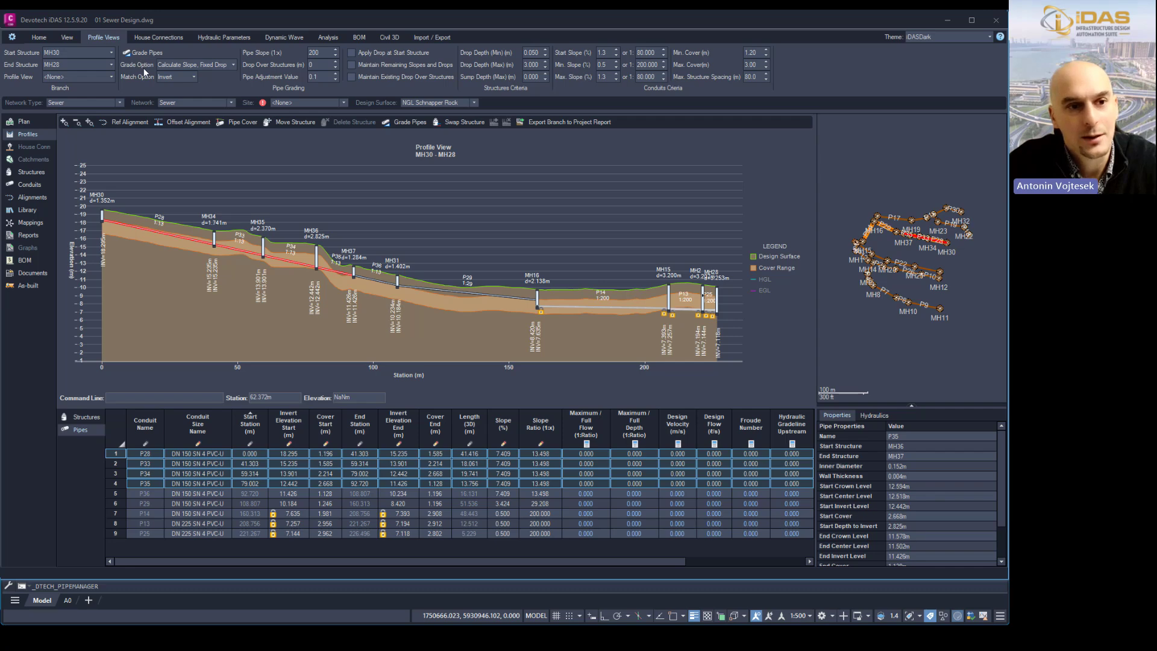
pyautogui.click(233, 65)
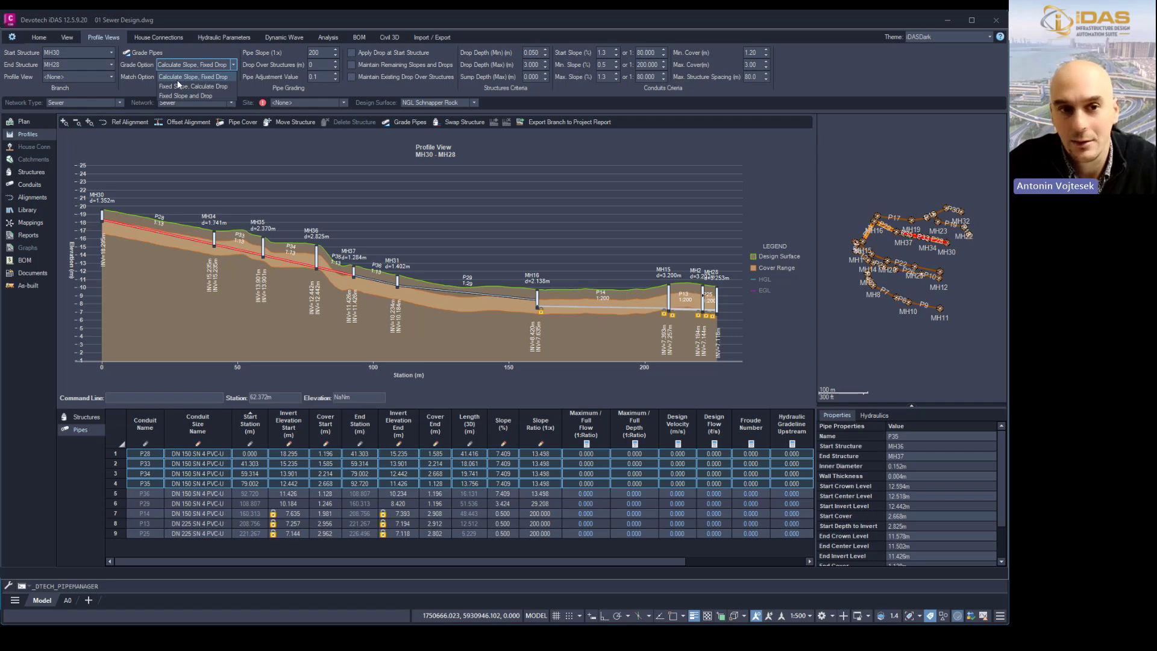
pyautogui.click(180, 180)
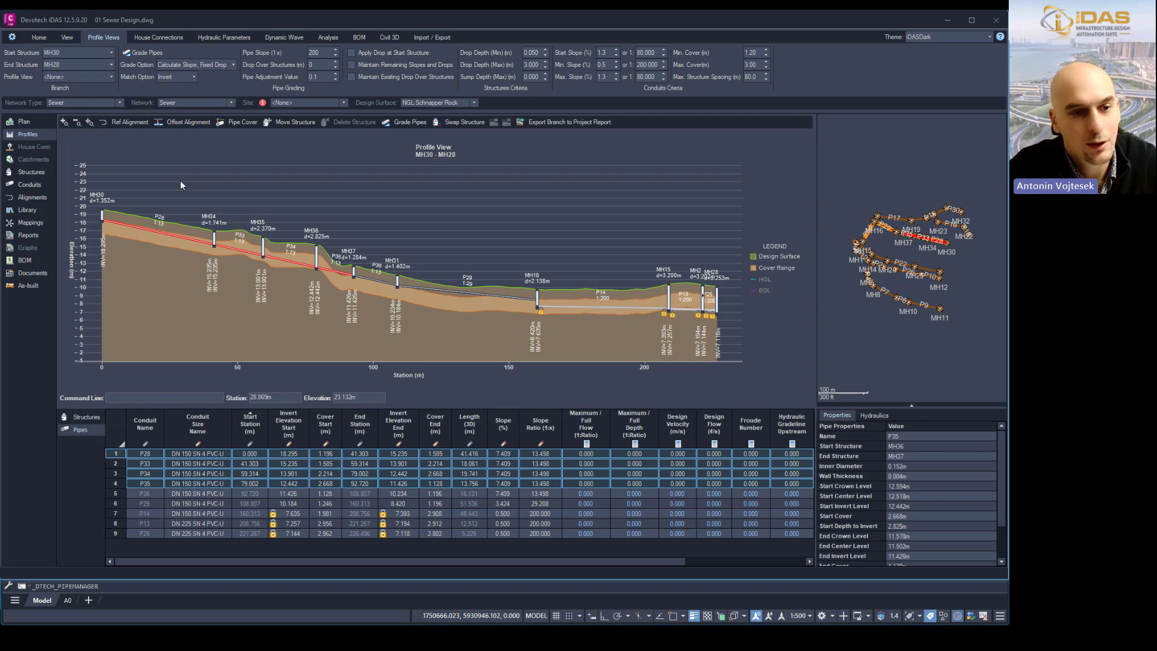
pyautogui.press('Down')
pyautogui.press('Down')
pyautogui.press('Down')
pyautogui.press('Down')
pyautogui.press('Down')
pyautogui.press('Down')
pyautogui.press('Down')
pyautogui.press('Down')
pyautogui.press('Down')
pyautogui.press('Down')
pyautogui.press('Down')
pyautogui.press('Down')
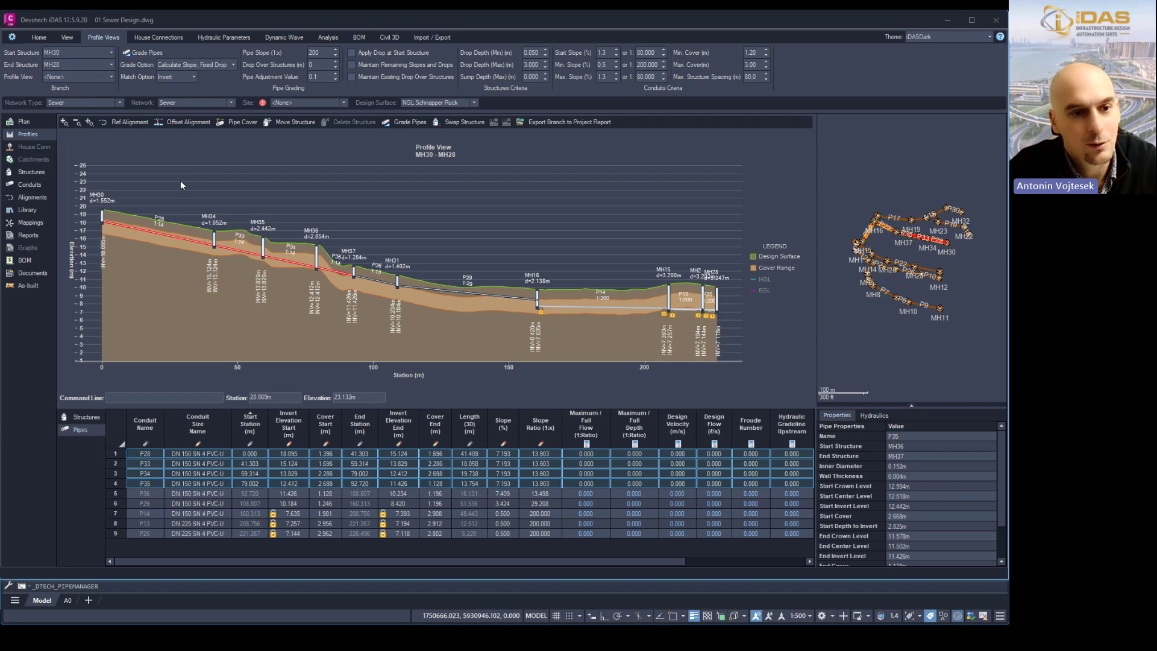
pyautogui.press('Up')
pyautogui.press('Up')
pyautogui.press('Up')
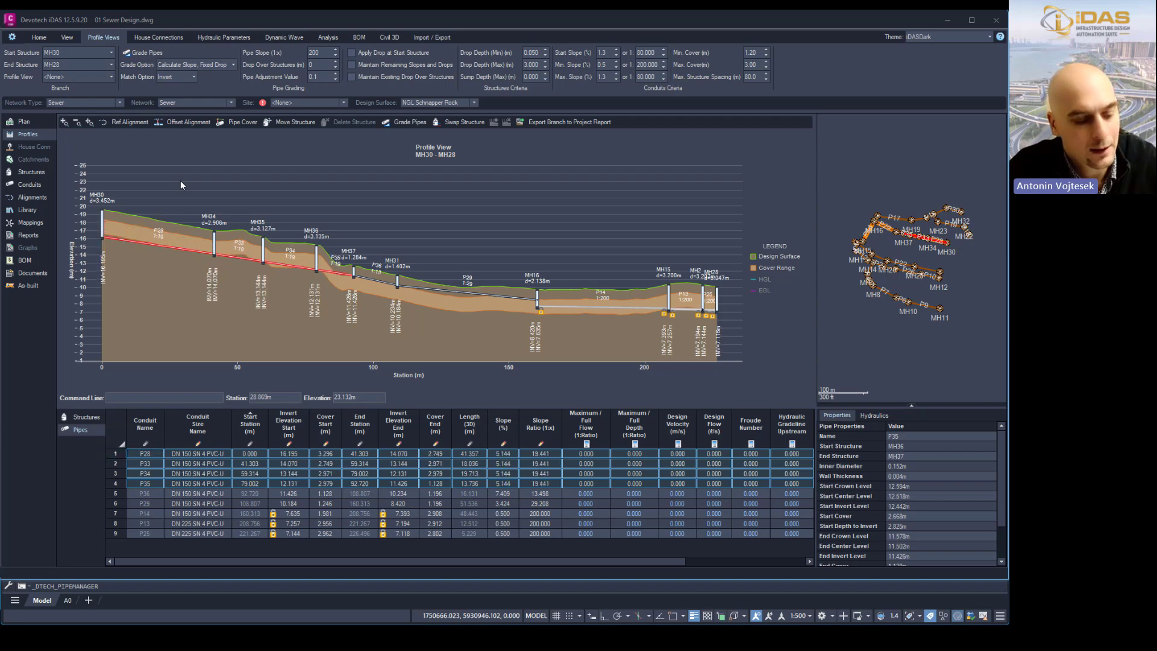
pyautogui.press('Up')
pyautogui.press('Up')
pyautogui.press('Up')
pyautogui.press('Up')
pyautogui.press('Up')
pyautogui.press('Up')
pyautogui.press('Up')
pyautogui.press('Up')
pyautogui.press('Up')
pyautogui.press('Up')
pyautogui.press('Up')
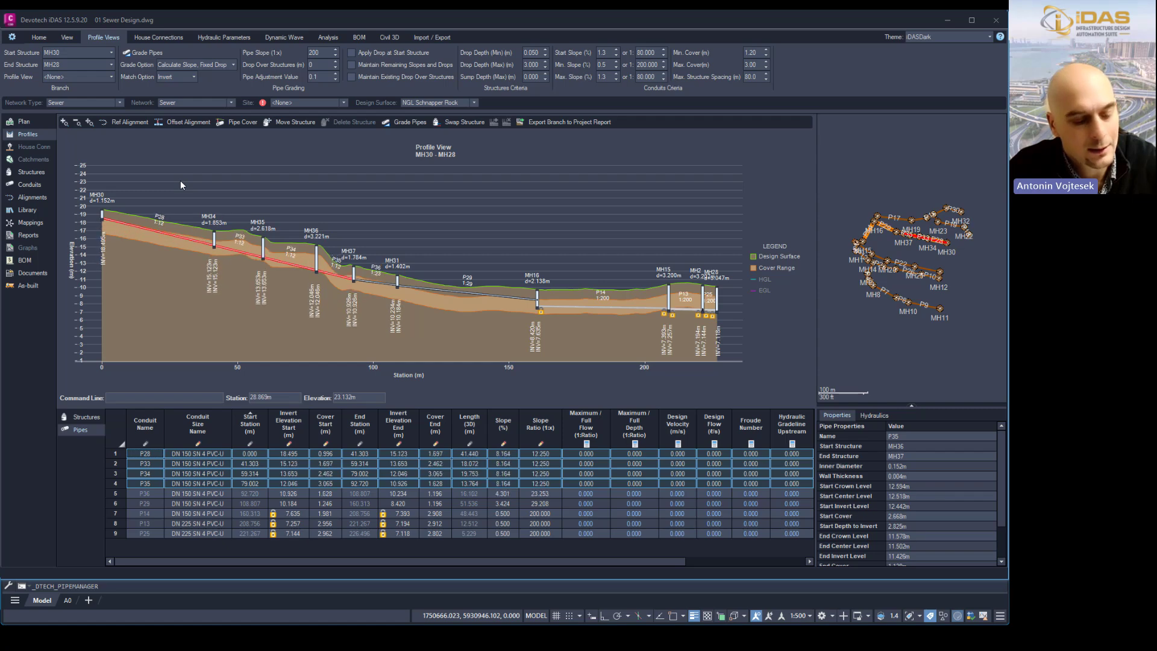
pyautogui.press('Down')
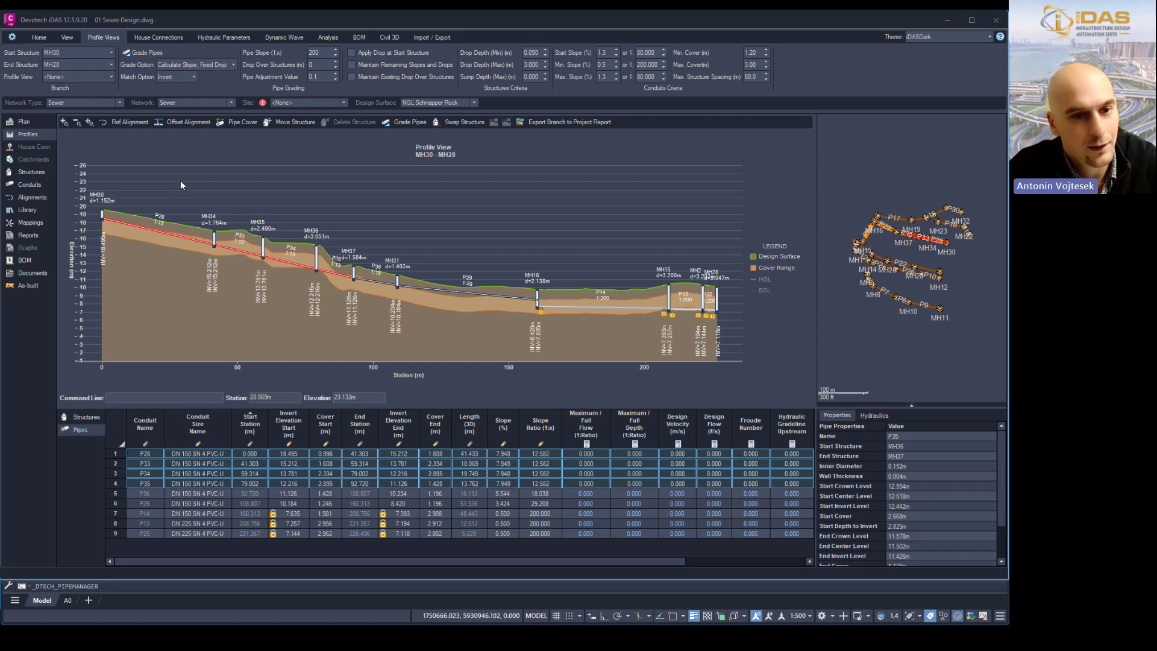
pyautogui.press('Down')
pyautogui.press('Down')
pyautogui.press('Down')
pyautogui.press('Down')
pyautogui.press('Down')
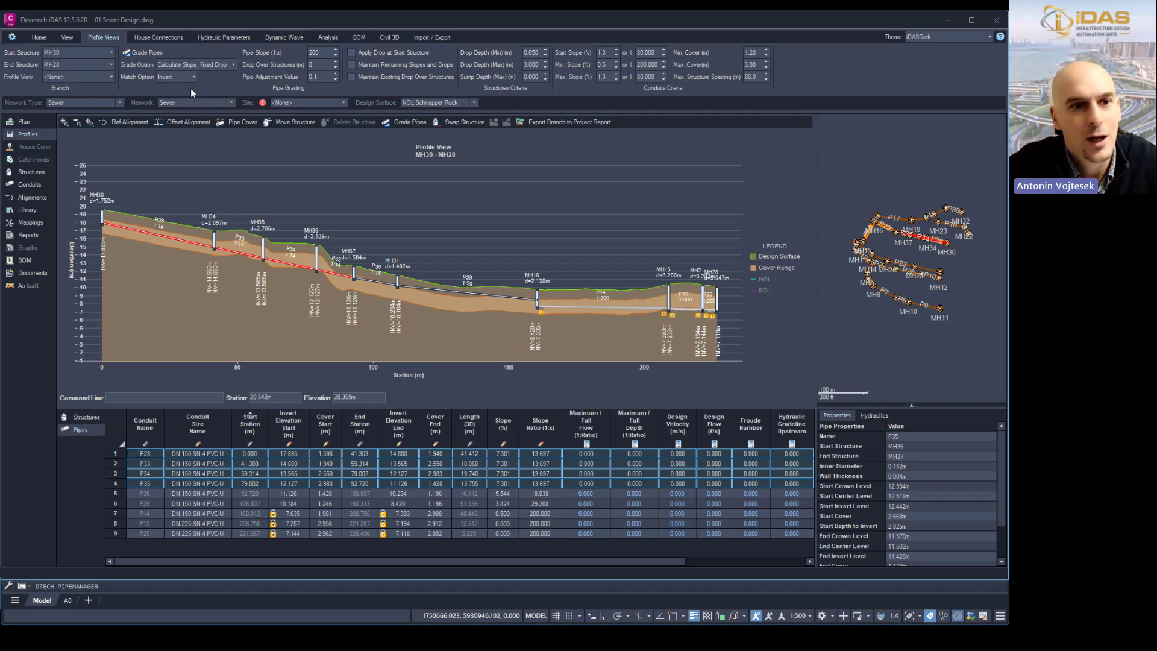
# Step: Regrade pipes P28, P33 and P34 with Fixed Slope, Calculate Drop, using a 1:30 slope and 0.05 m drop over structures
pyautogui.click(233, 65)
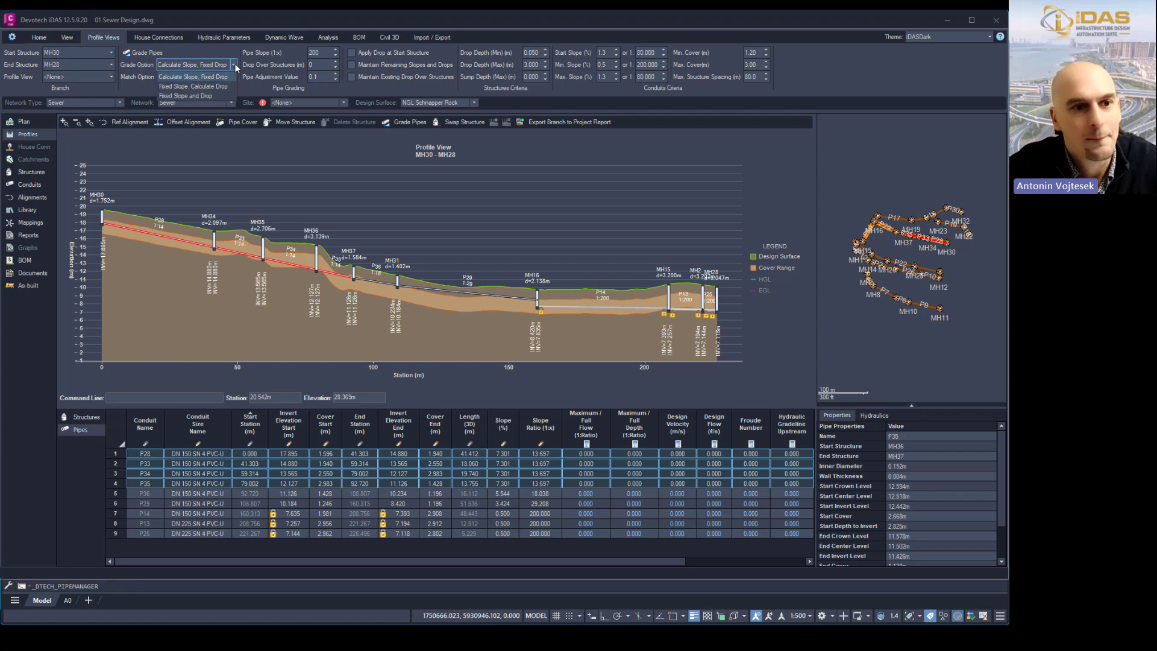
pyautogui.click(194, 91)
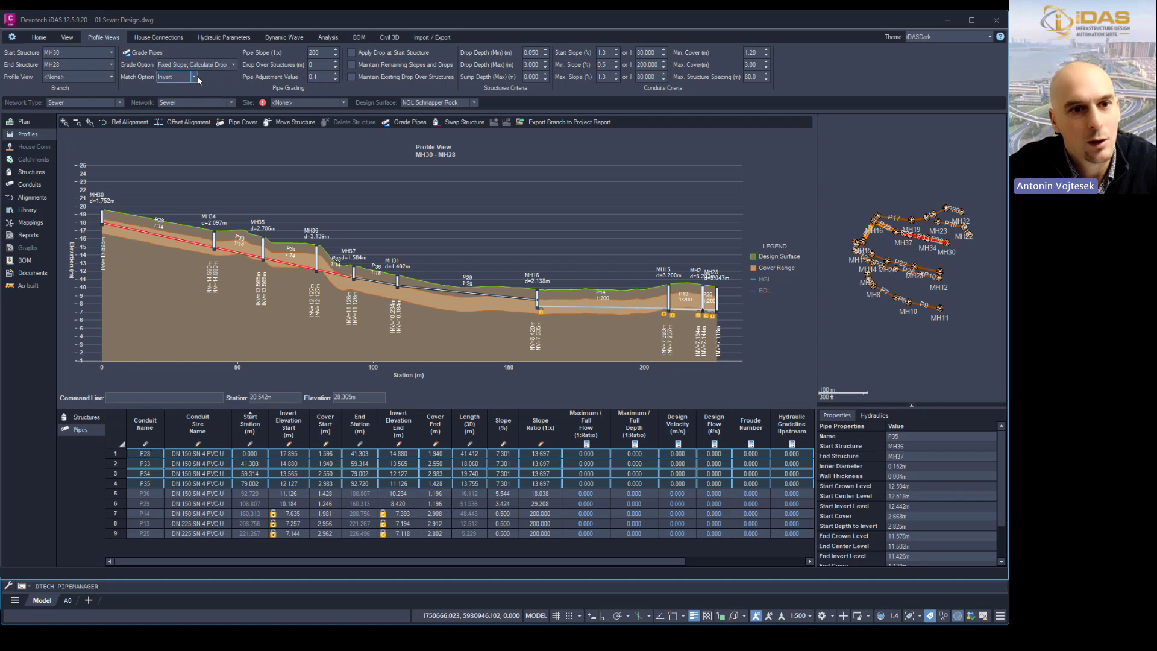
pyautogui.doubleClick(313, 53)
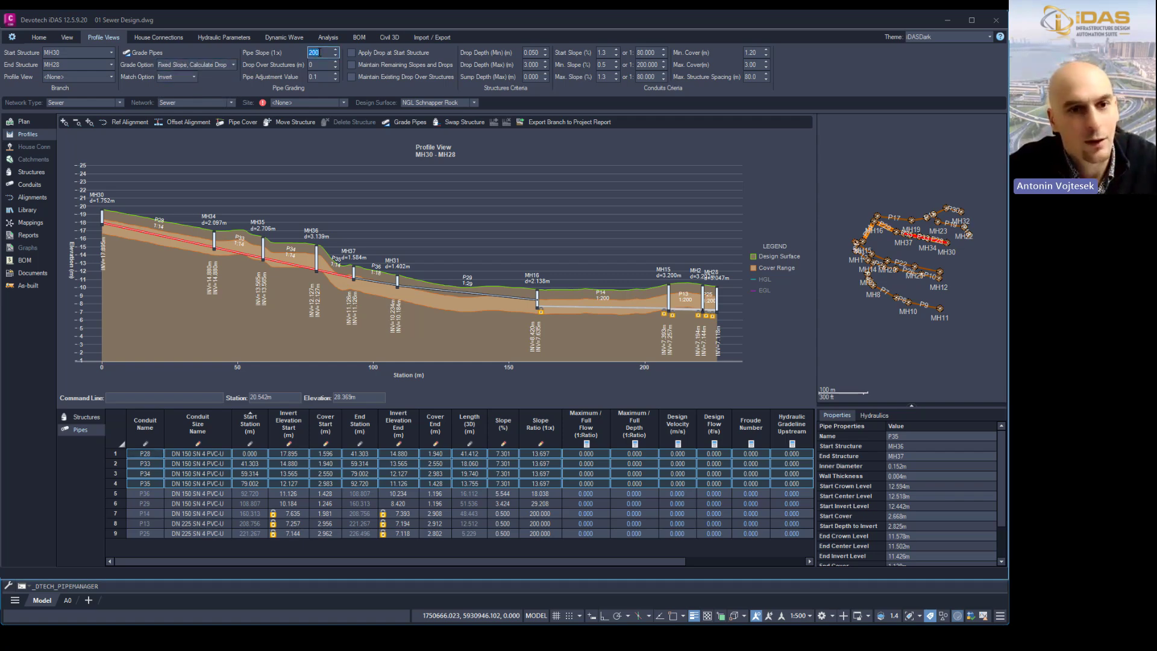
pyautogui.write('30')
pyautogui.doubleClick(314, 65)
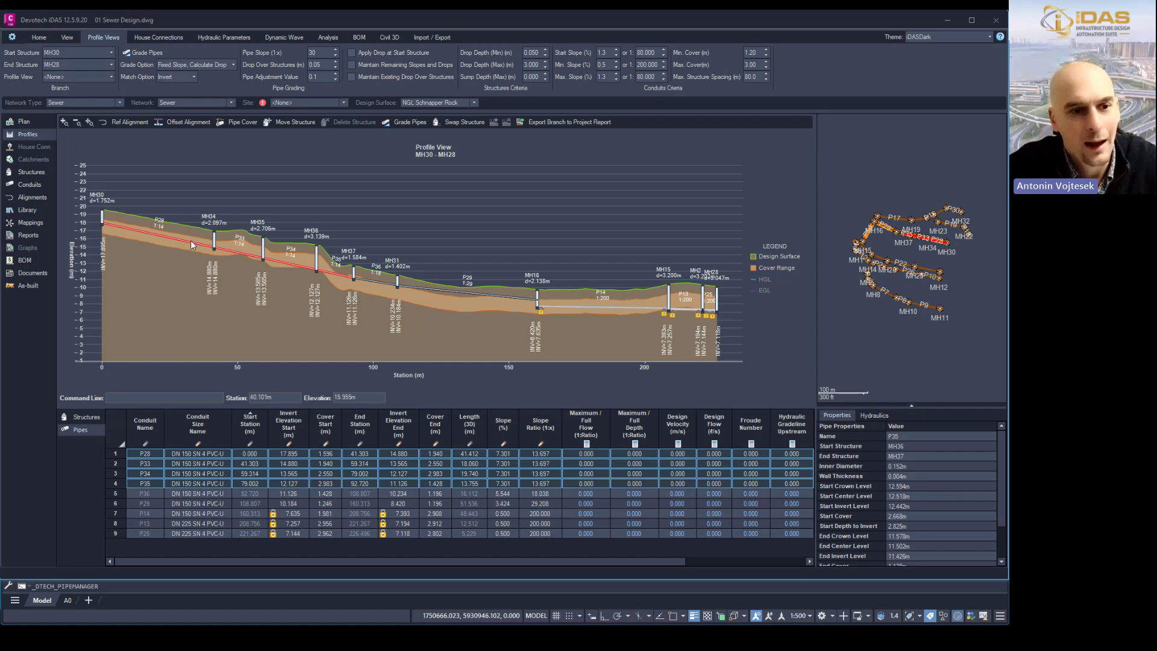
pyautogui.click(170, 240)
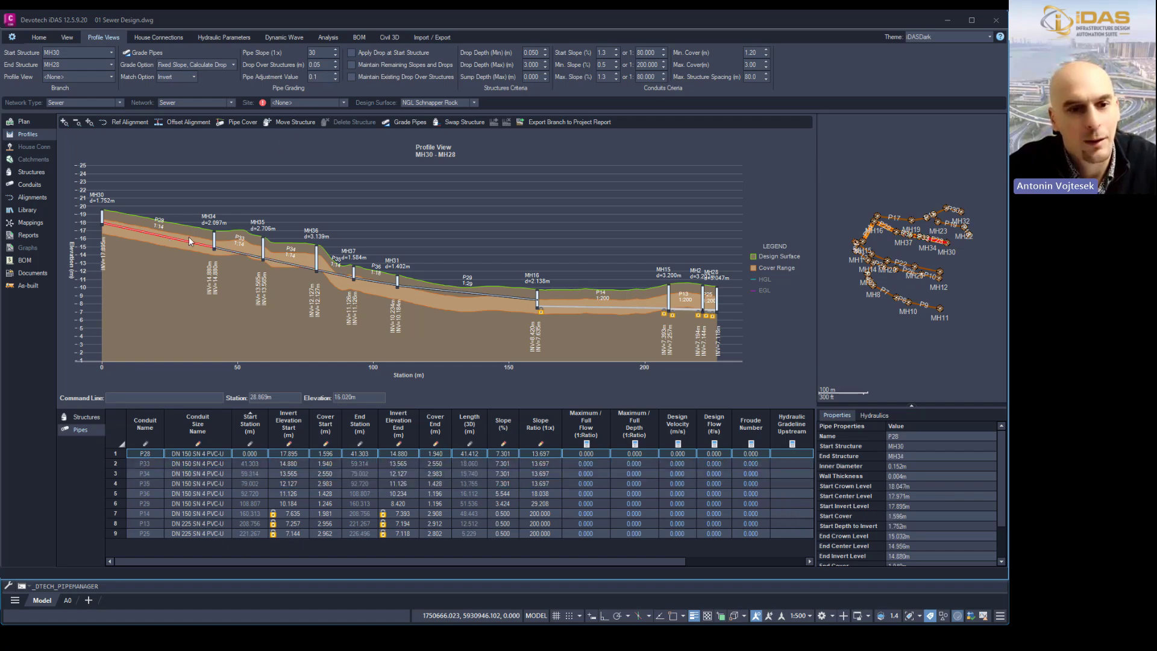
pyautogui.keyDown('shift'); pyautogui.click(290, 268); pyautogui.keyUp('shift')
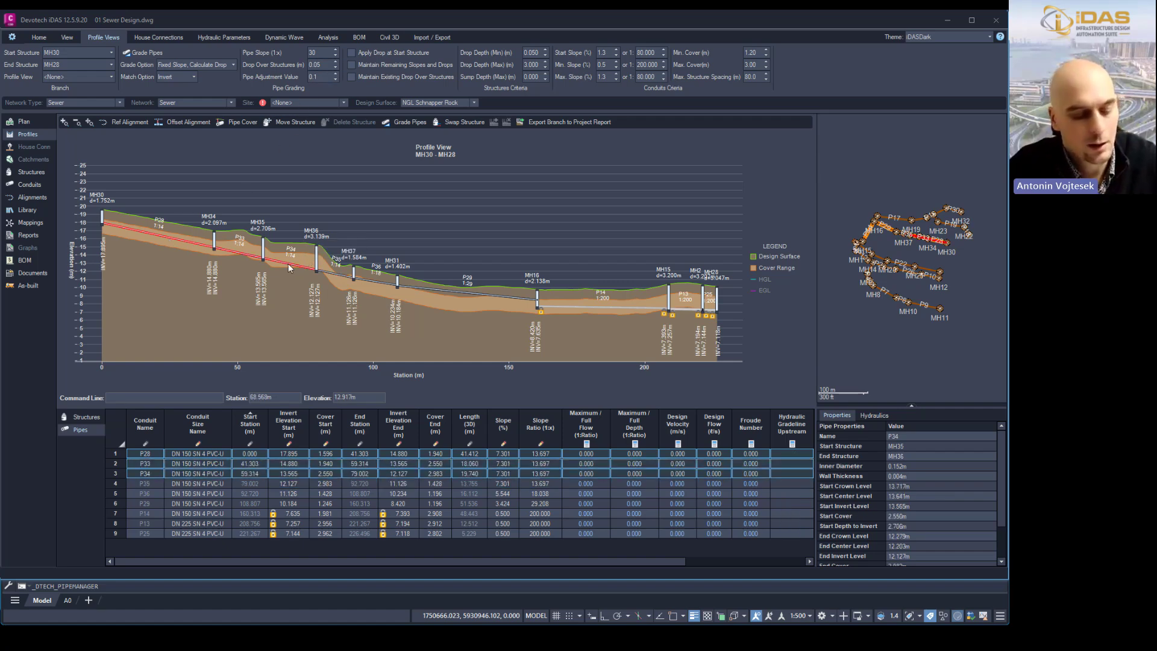
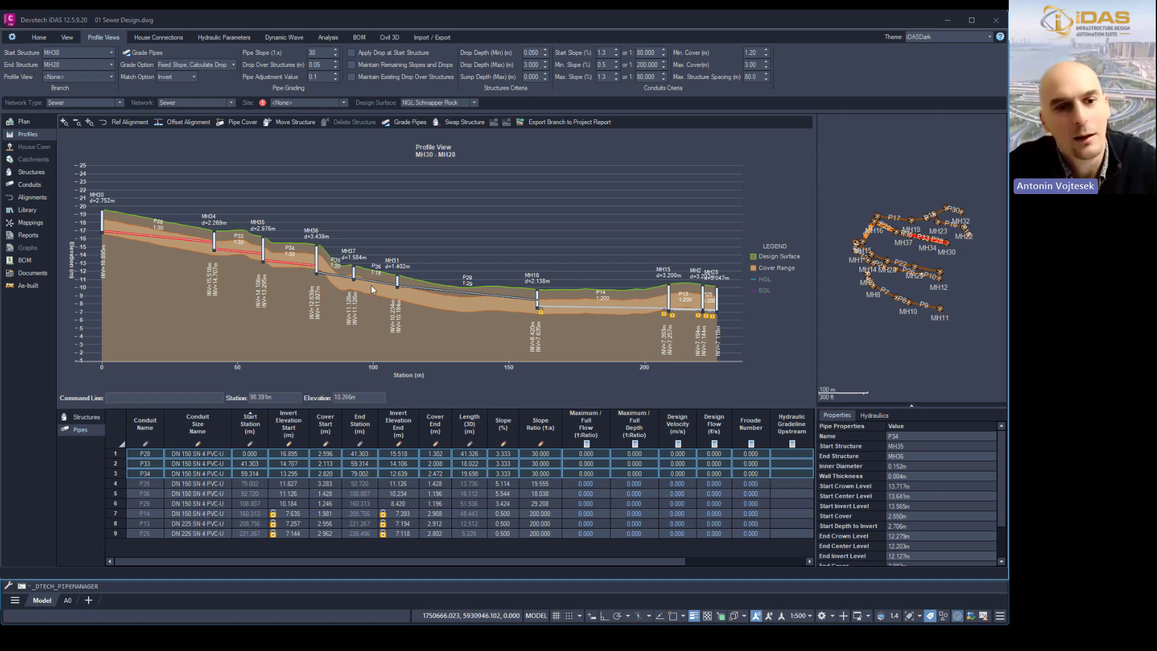
pyautogui.click(265, 335)
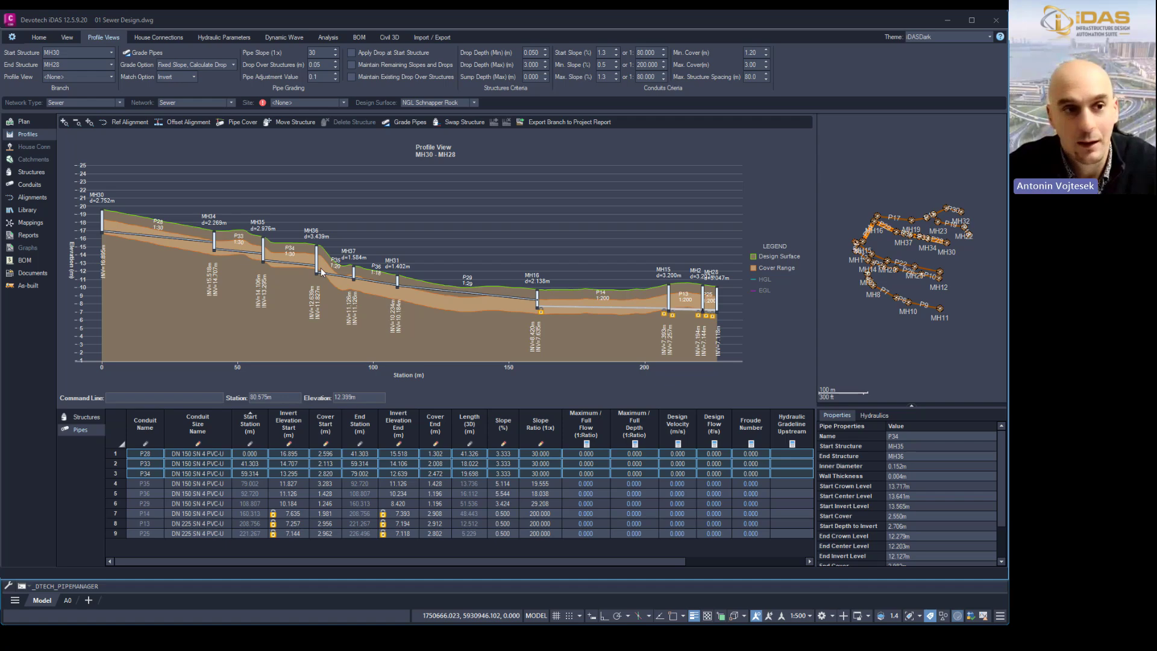
# Step: Update the Civil 3D drawing with the regraded network and return to its profile view
pyautogui.click(43, 39)
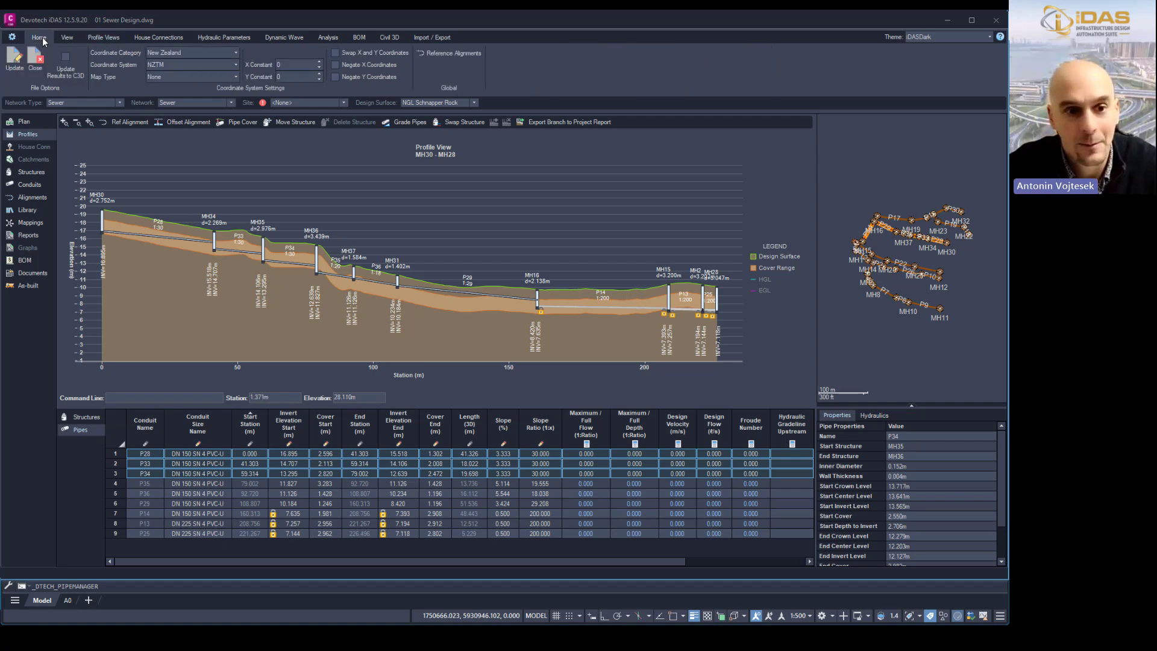
pyautogui.click(17, 64)
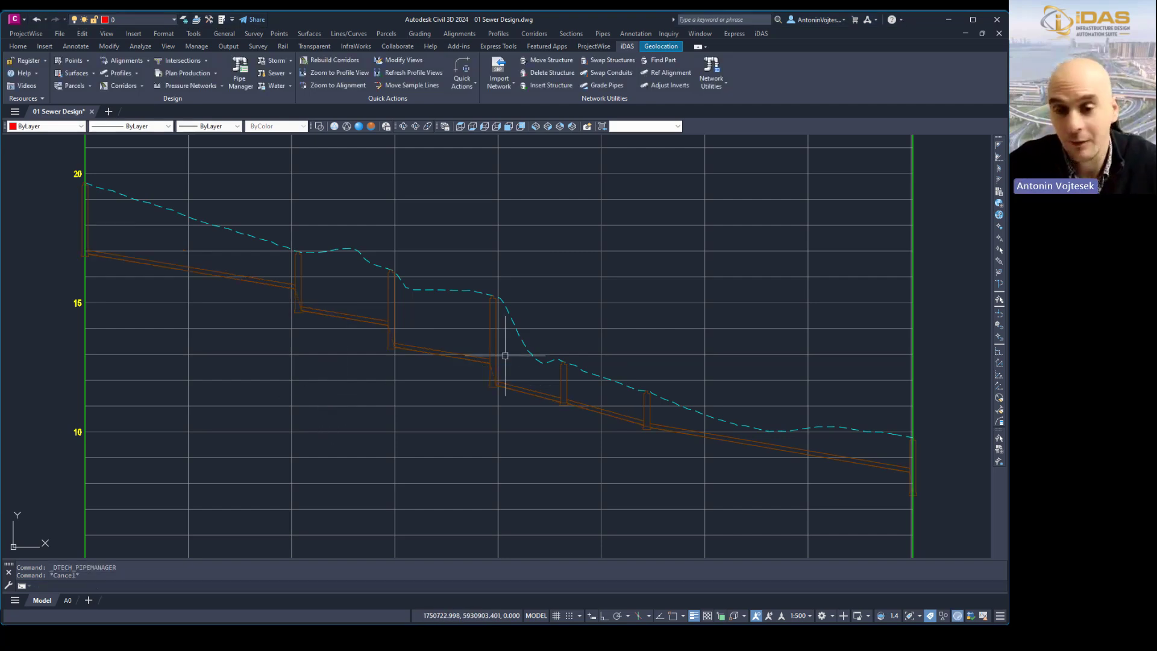
# Step: Start Rename Network Parts in the plan view and select manhole MH21 as the first part of the connected path
pyautogui.scroll(-6, 718, 392)
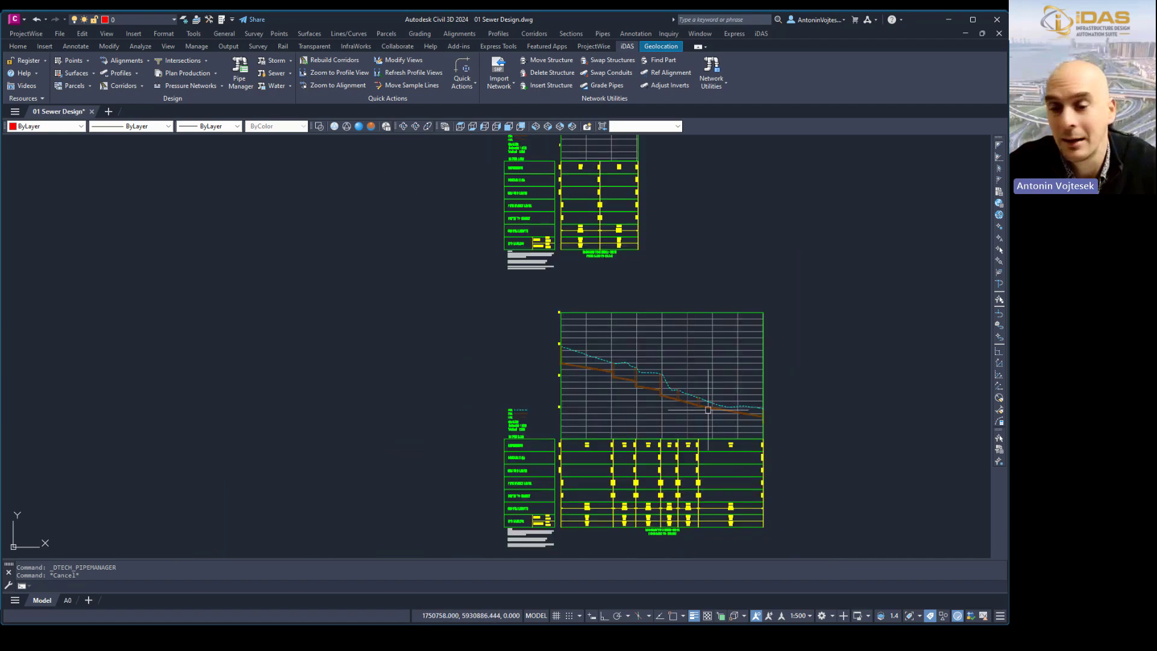
pyautogui.moveTo(452, 392); pyautogui.dragTo(674, 424, button='middle')
pyautogui.scroll(-4, 558, 364)
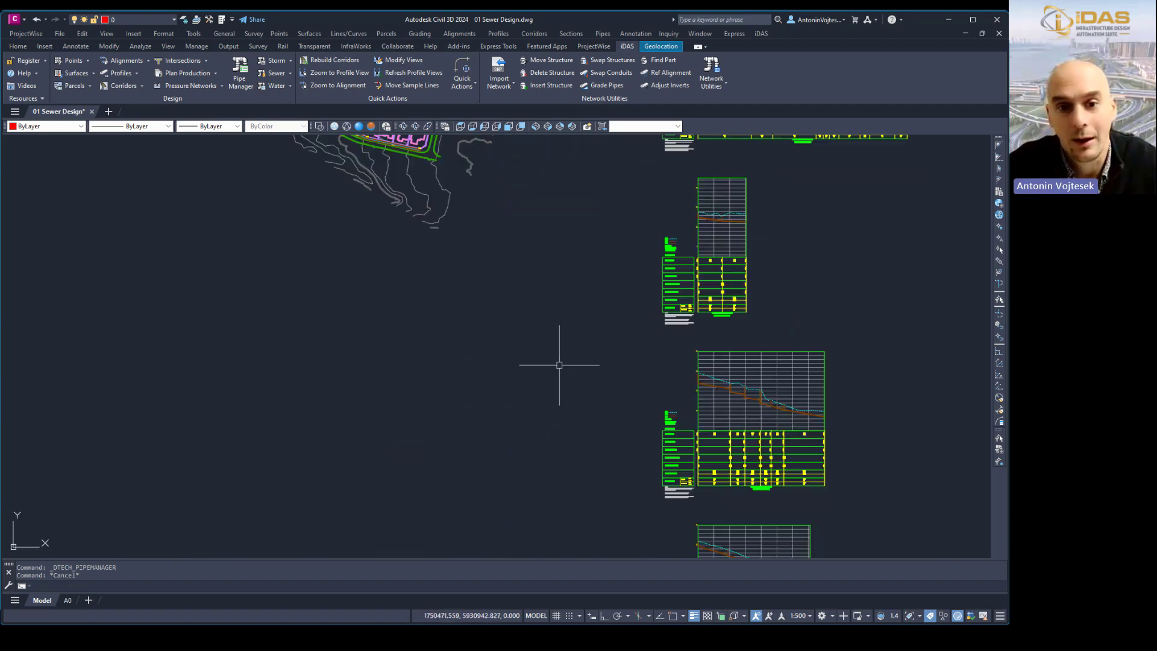
pyautogui.moveTo(487, 327)
pyautogui.mouseDown(button='middle')
pyautogui.moveTo(501, 336)
pyautogui.moveTo(486, 421)
pyautogui.mouseUp(button='middle')
pyautogui.scroll(8, 494, 385)
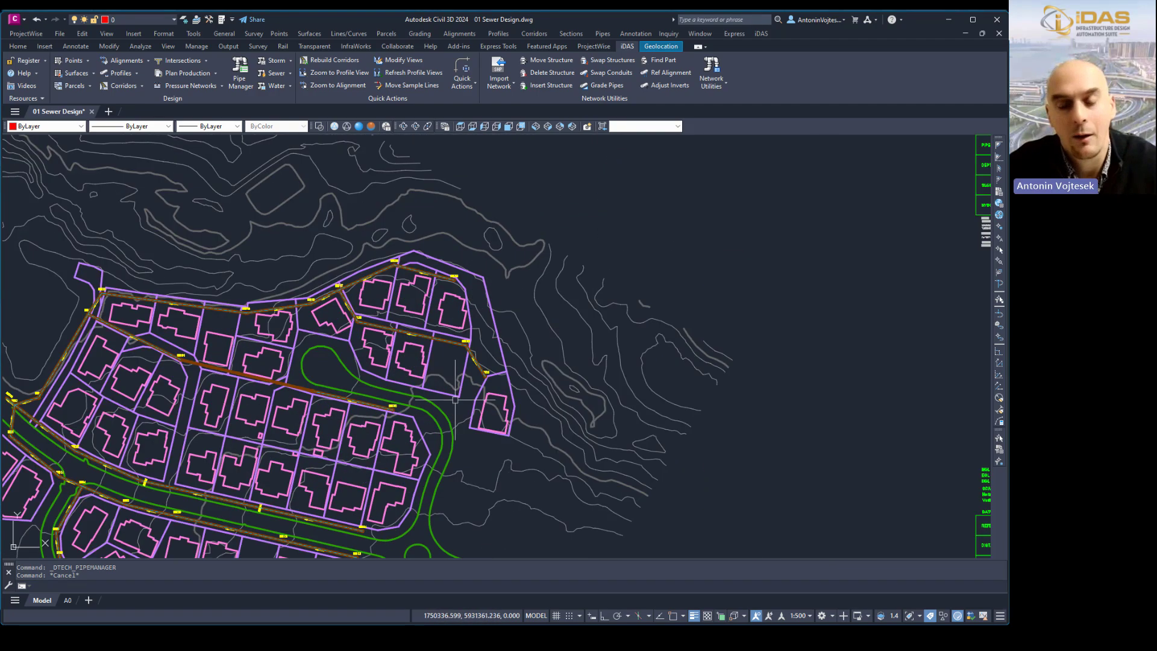
pyautogui.moveTo(317, 193); pyautogui.dragTo(478, 336, button='middle')
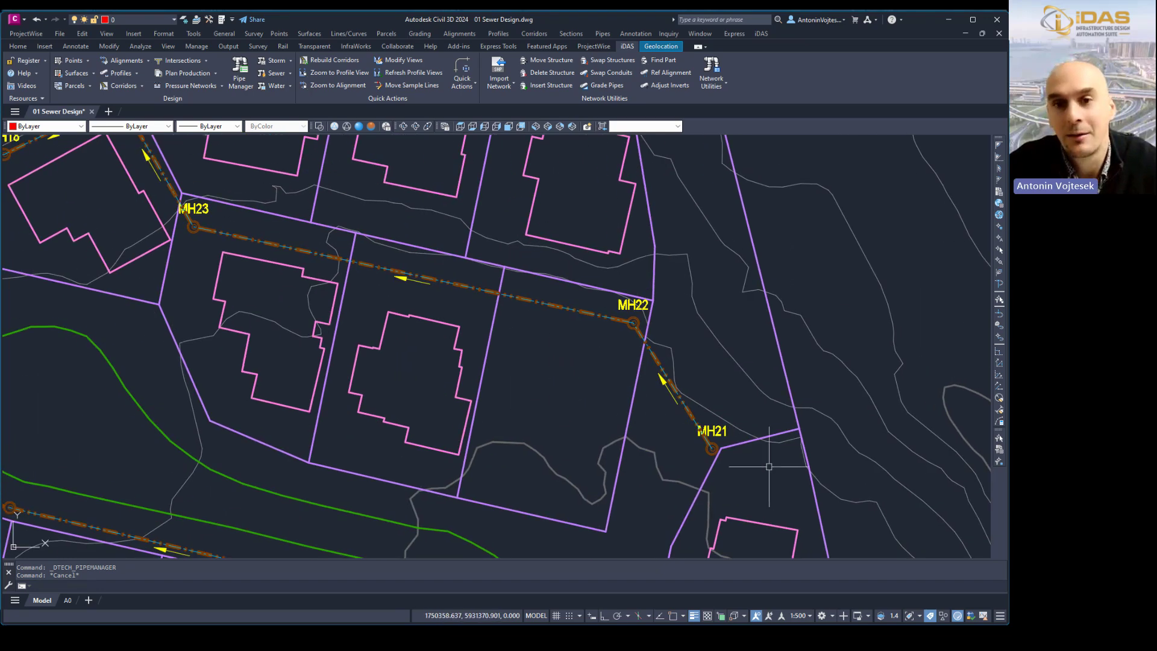
pyautogui.click(604, 34)
pyautogui.moveTo(649, 190)
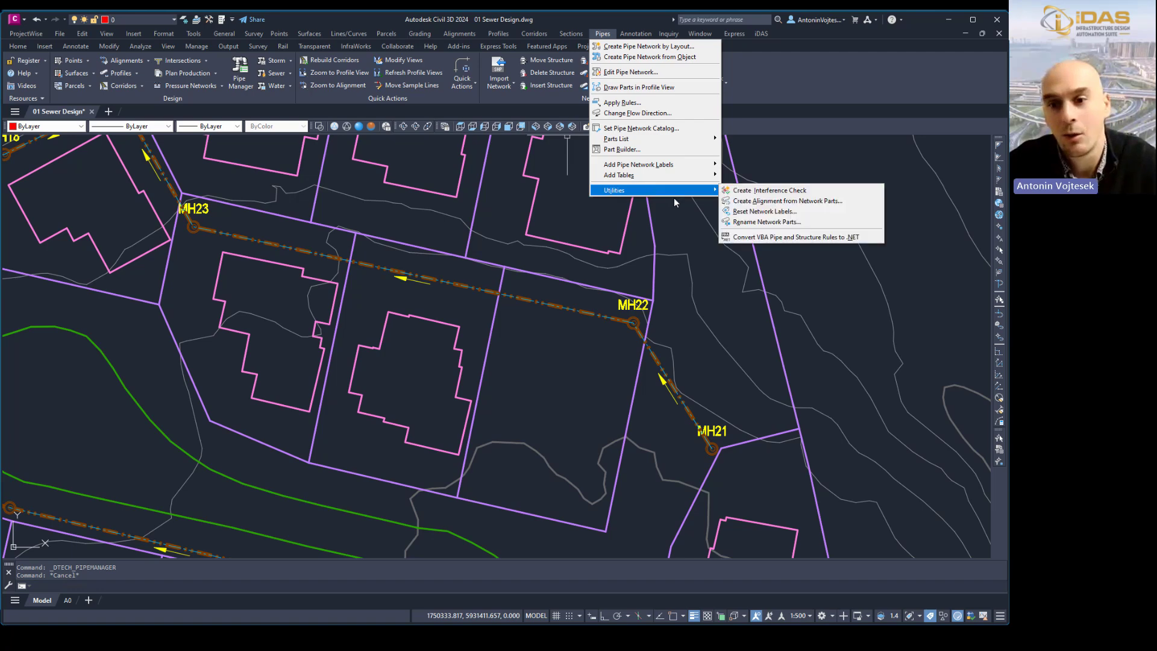
pyautogui.click(752, 222)
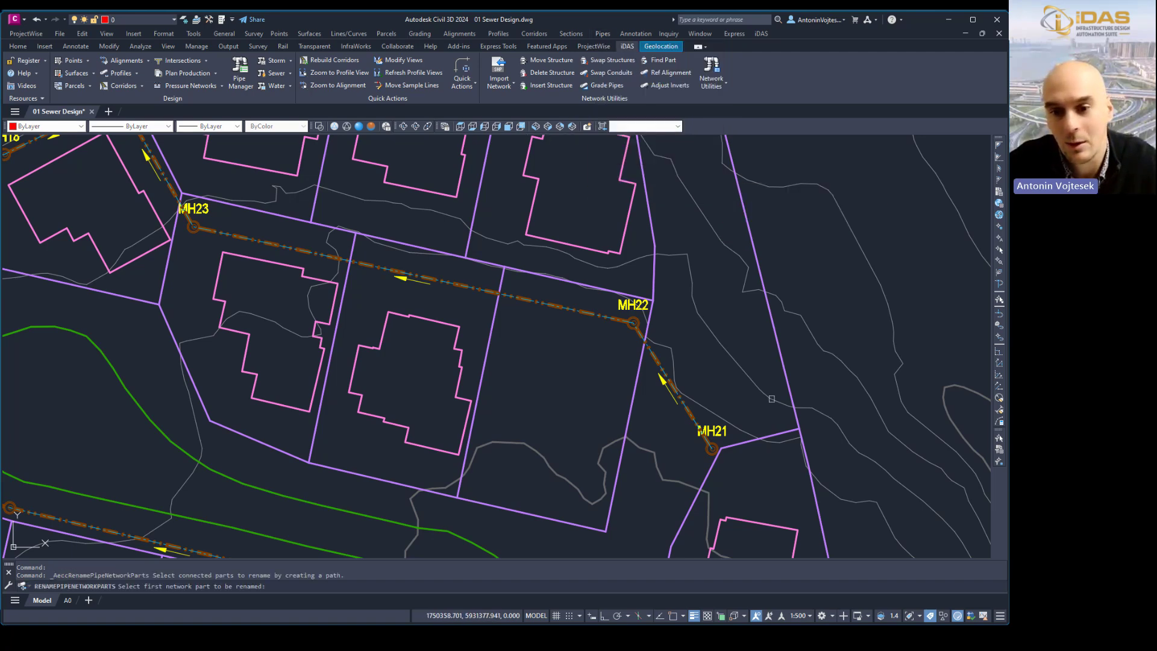
pyautogui.scroll(4, 700, 470)
pyautogui.click(713, 413)
pyautogui.scroll(-5, 712, 413)
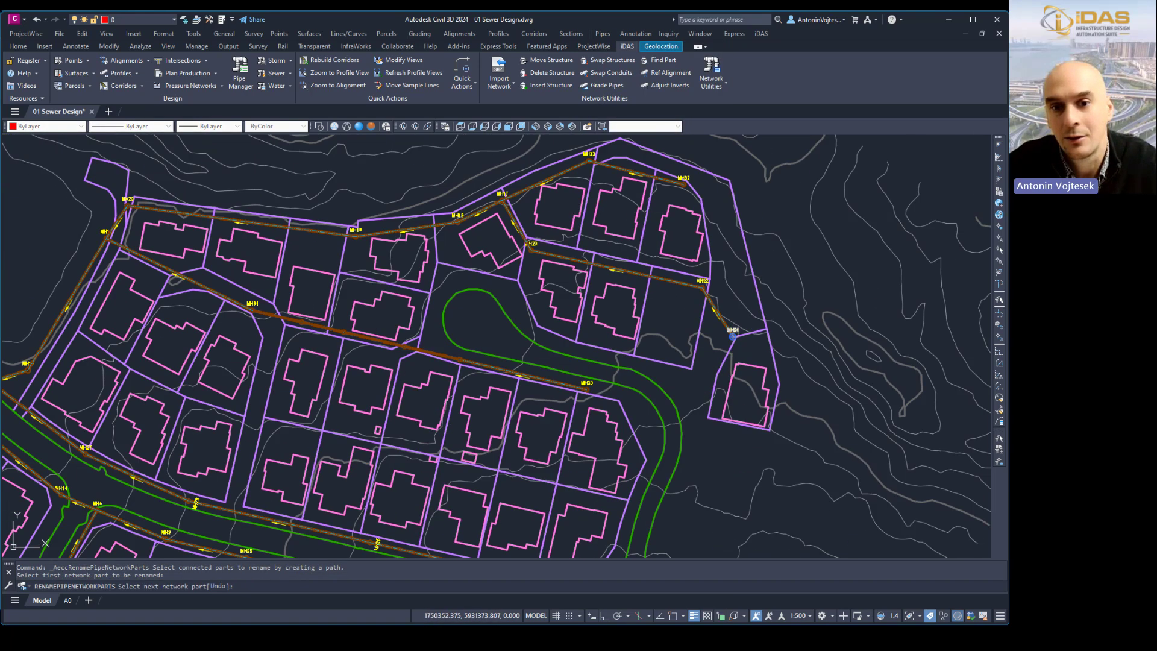
pyautogui.moveTo(301, 383); pyautogui.dragTo(562, 337, button='middle')
pyautogui.scroll(6, 179, 336)
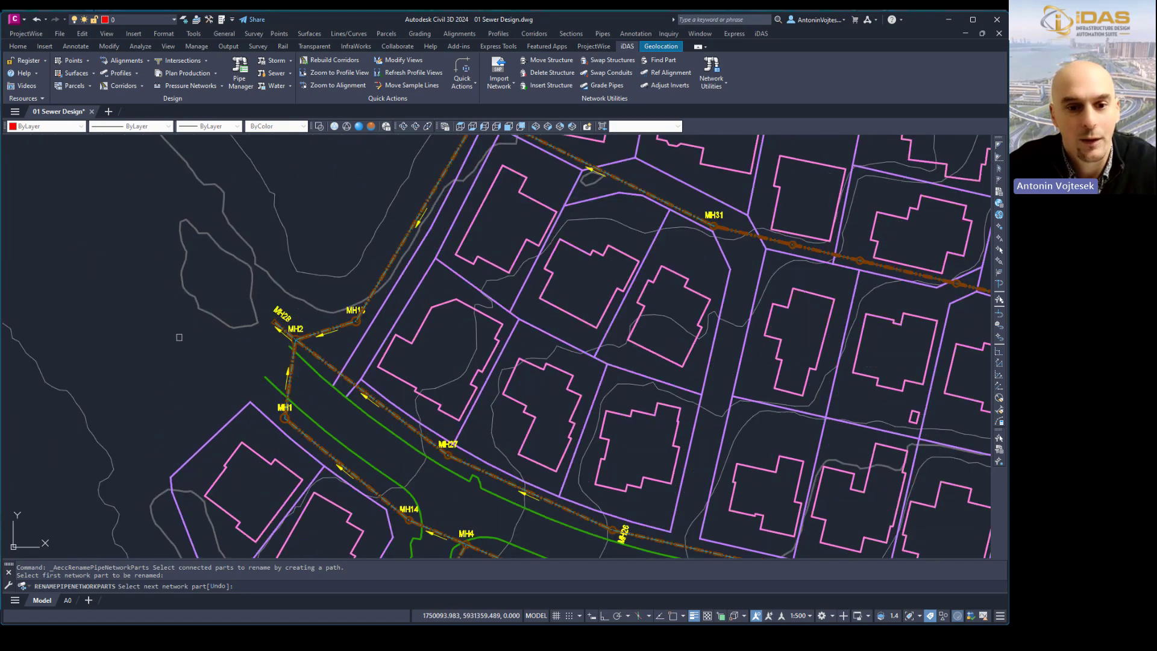
# Step: Finish the rename path at outfall MH28, renaming structures as MH1.<[Next Counter(CP)]> starting at 1 and pipes as P1.<[Next Counter(CP)]>
pyautogui.scroll(4, 405, 300)
pyautogui.click(377, 289)
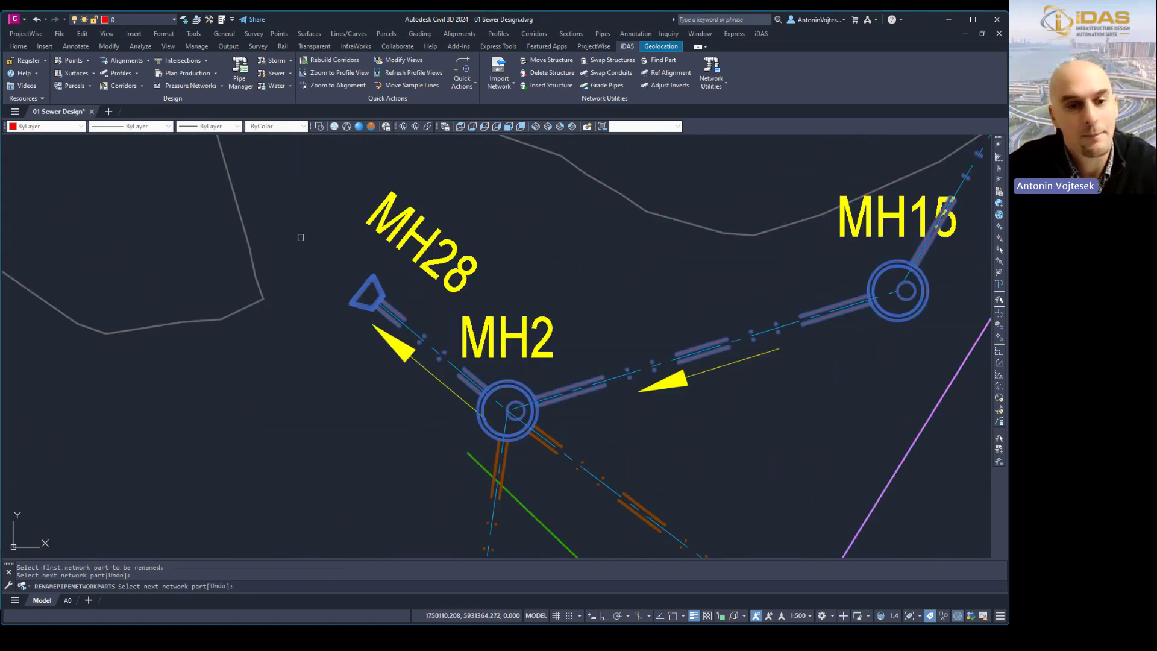
pyautogui.press('Return')
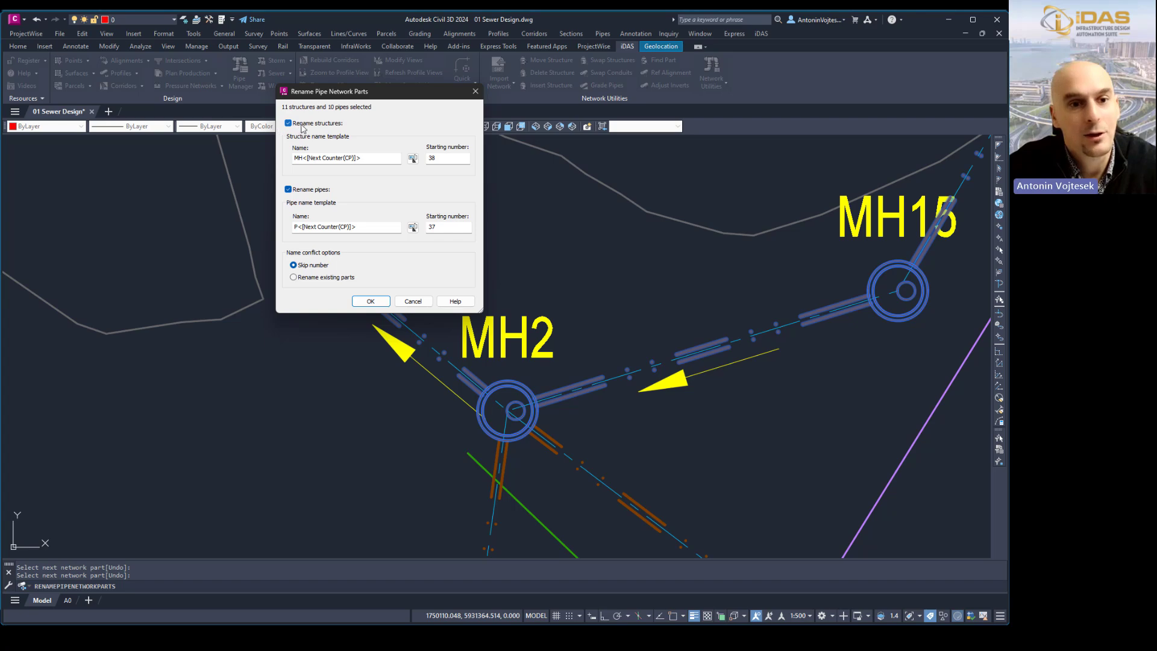
pyautogui.tripleClick(305, 158)
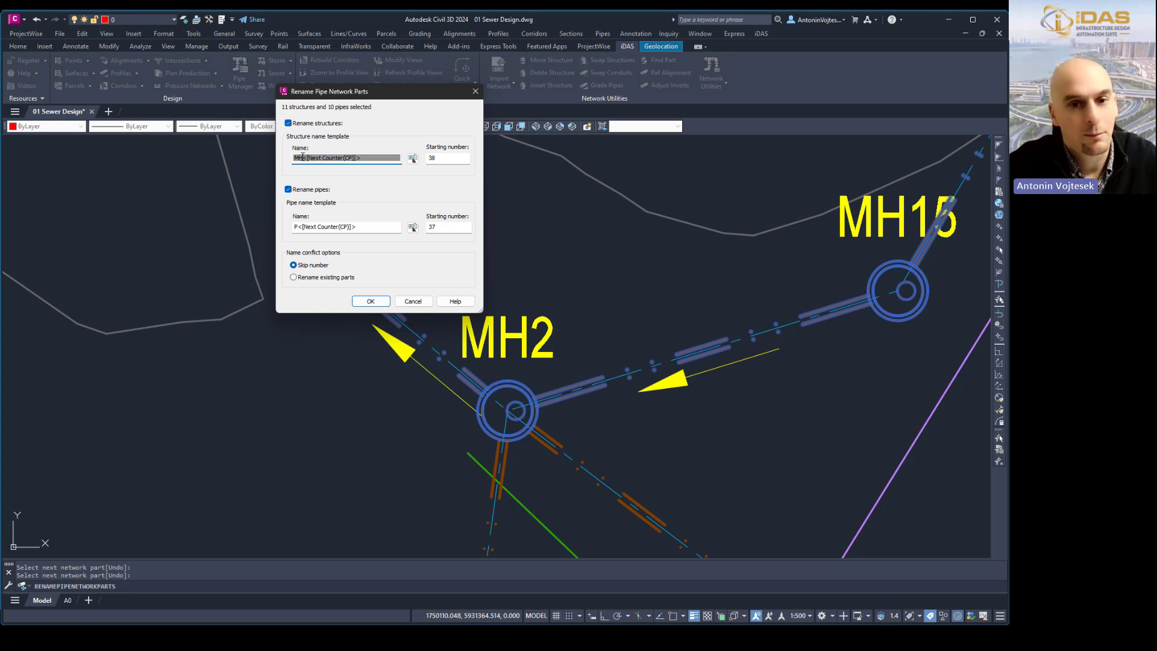
pyautogui.moveTo(455, 159); pyautogui.dragTo(424, 160)
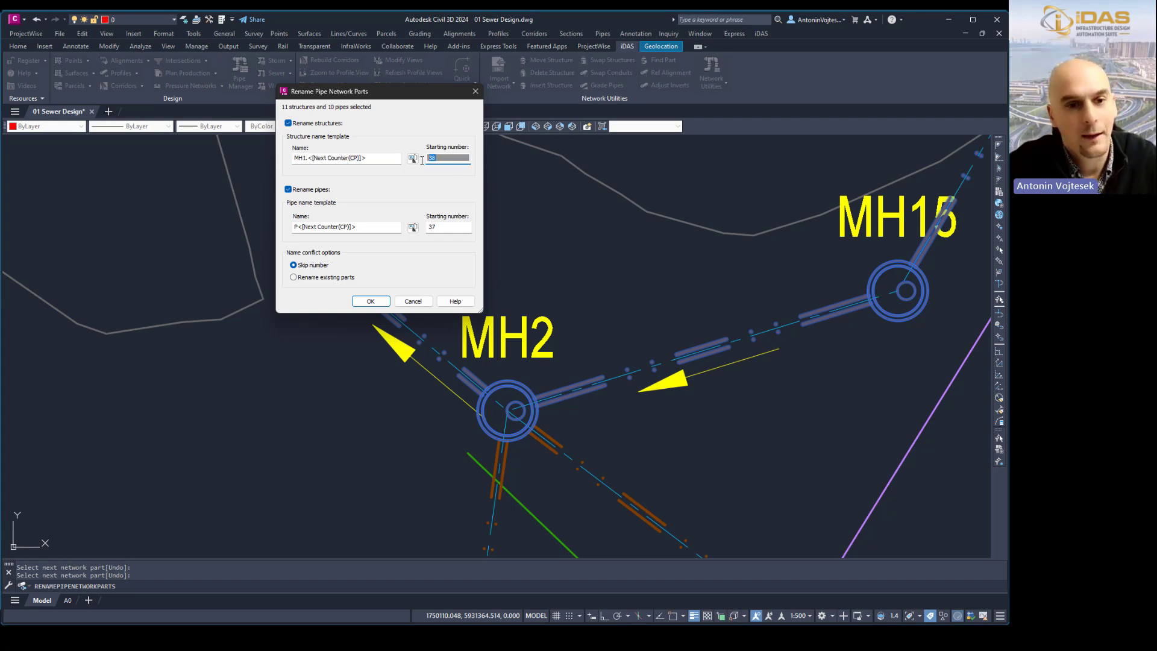
pyautogui.tripleClick(300, 228)
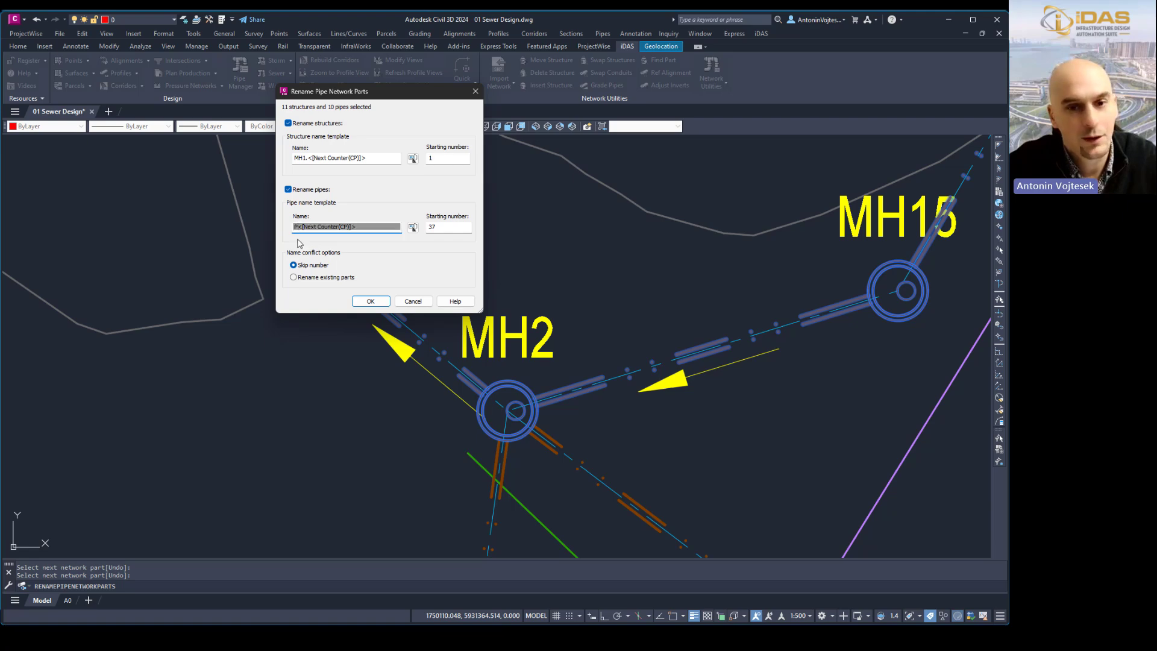
pyautogui.moveTo(445, 229); pyautogui.dragTo(421, 235)
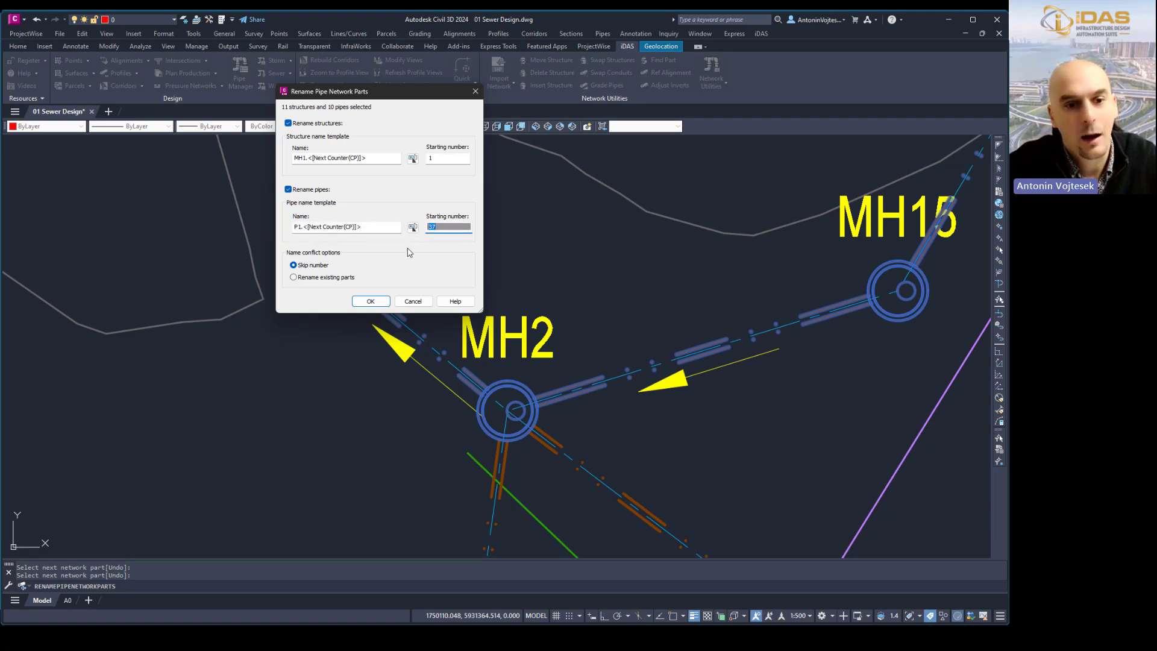
pyautogui.click(371, 304)
# Step: Rename the outfall structure at the end of the renamed line as OUT in its structure properties
pyautogui.click(381, 283)
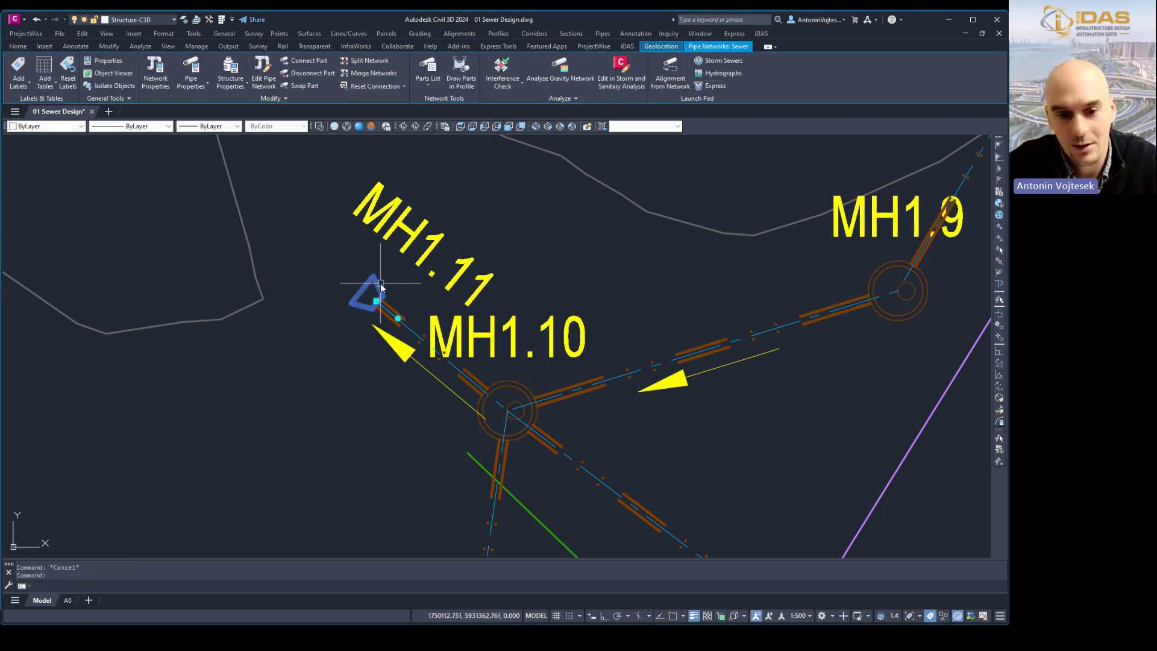
pyautogui.rightClick(381, 283)
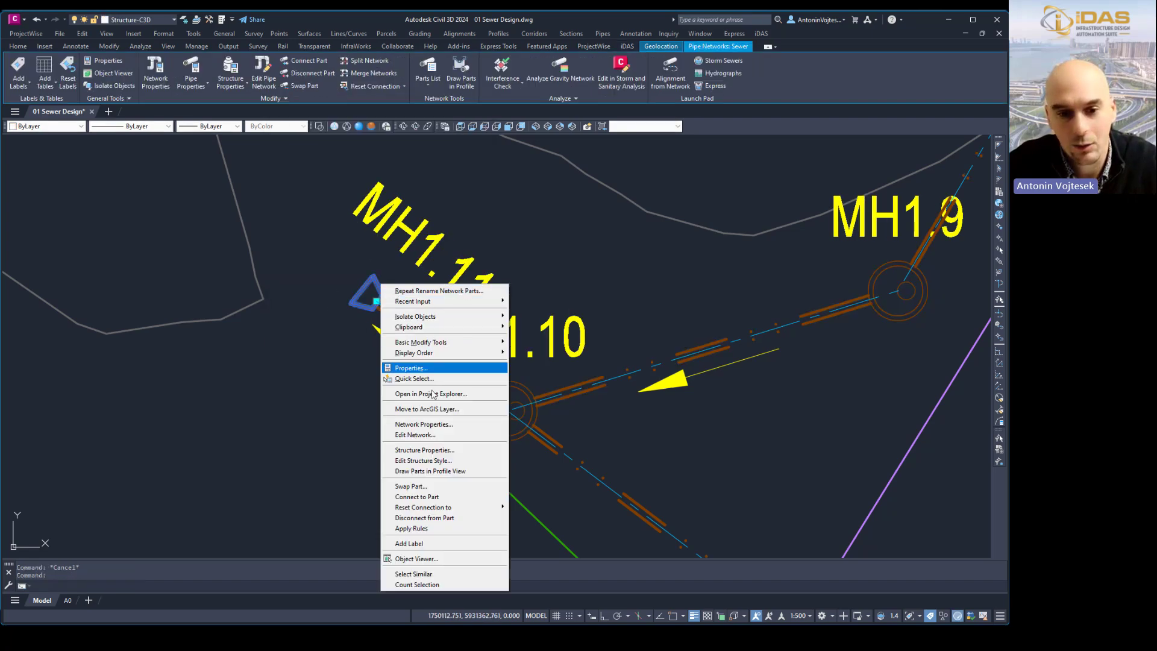
pyautogui.click(429, 451)
pyautogui.moveTo(121, 140); pyautogui.dragTo(83, 133)
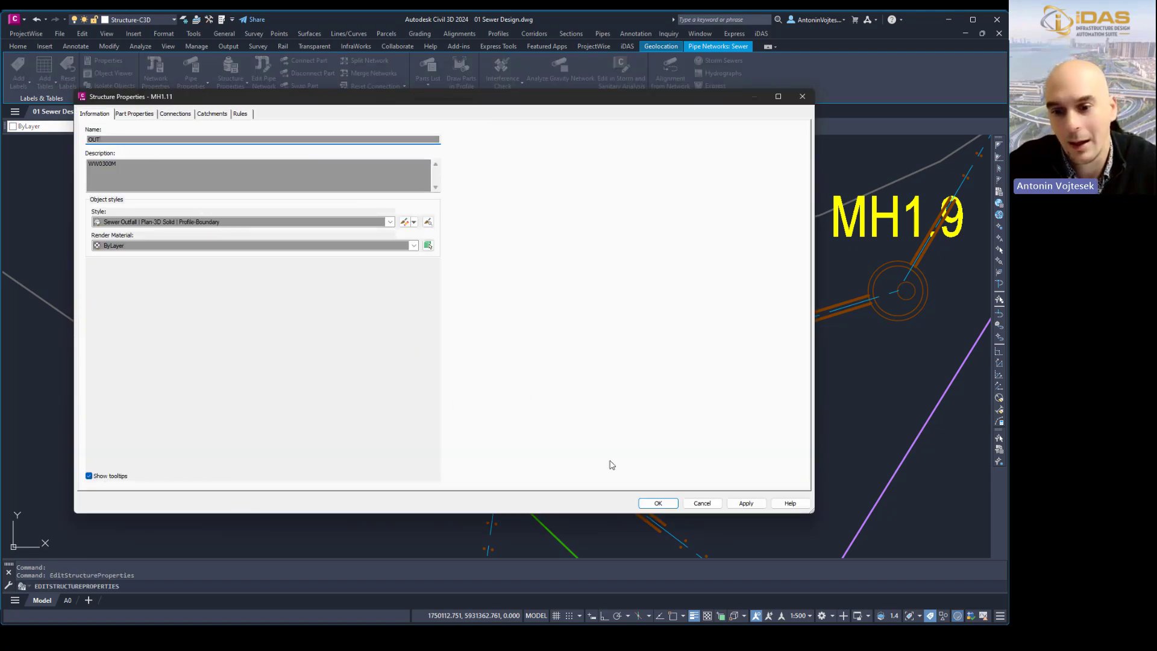
pyautogui.write('OUT')
pyautogui.click(658, 503)
pyautogui.press('Escape')
# Step: Select the alignment that starts at manhole MH1.1 and check its current name and extent
pyautogui.scroll(-6, 328, 380)
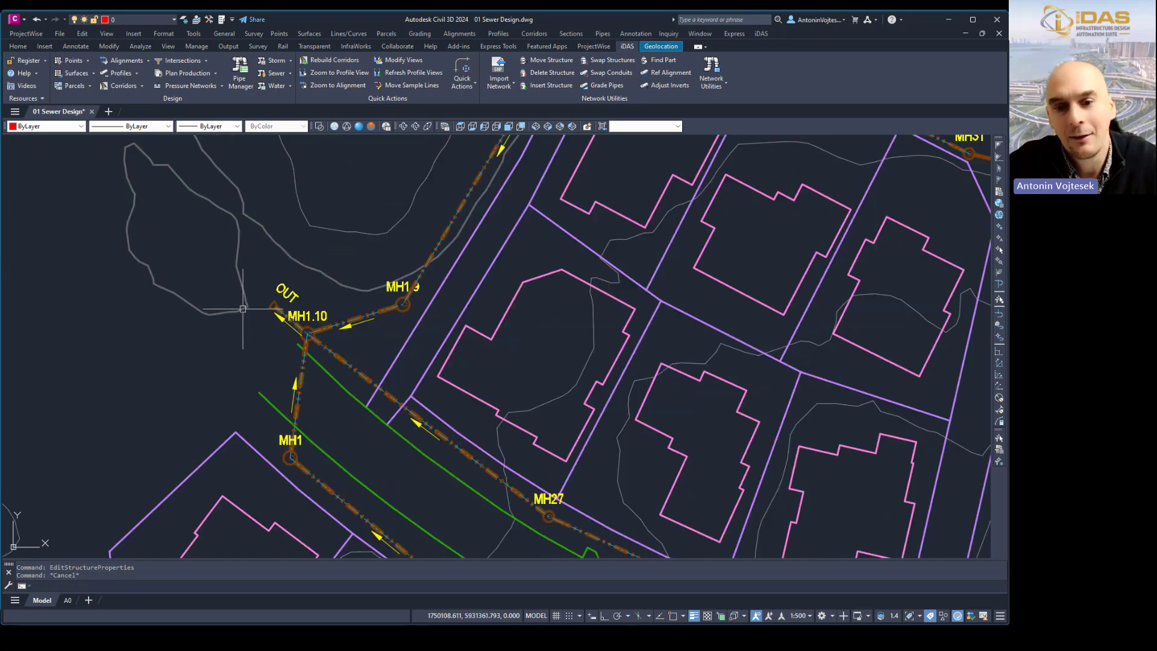
pyautogui.scroll(10, 593, 306)
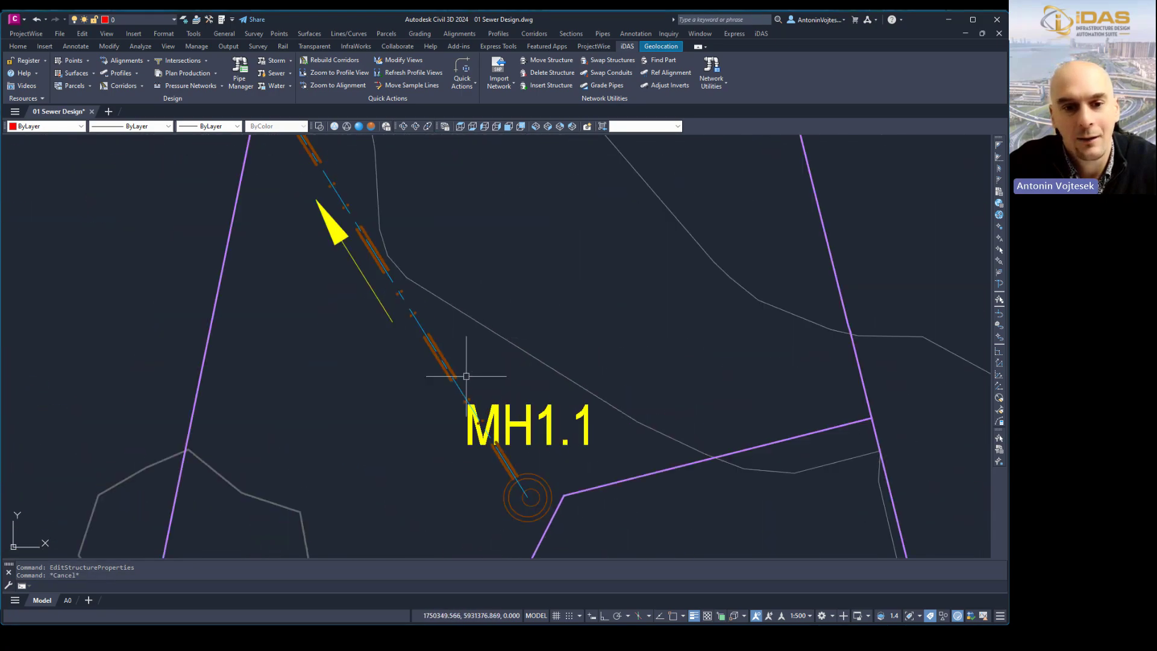
pyautogui.scroll(4, 416, 322)
pyautogui.click(414, 335)
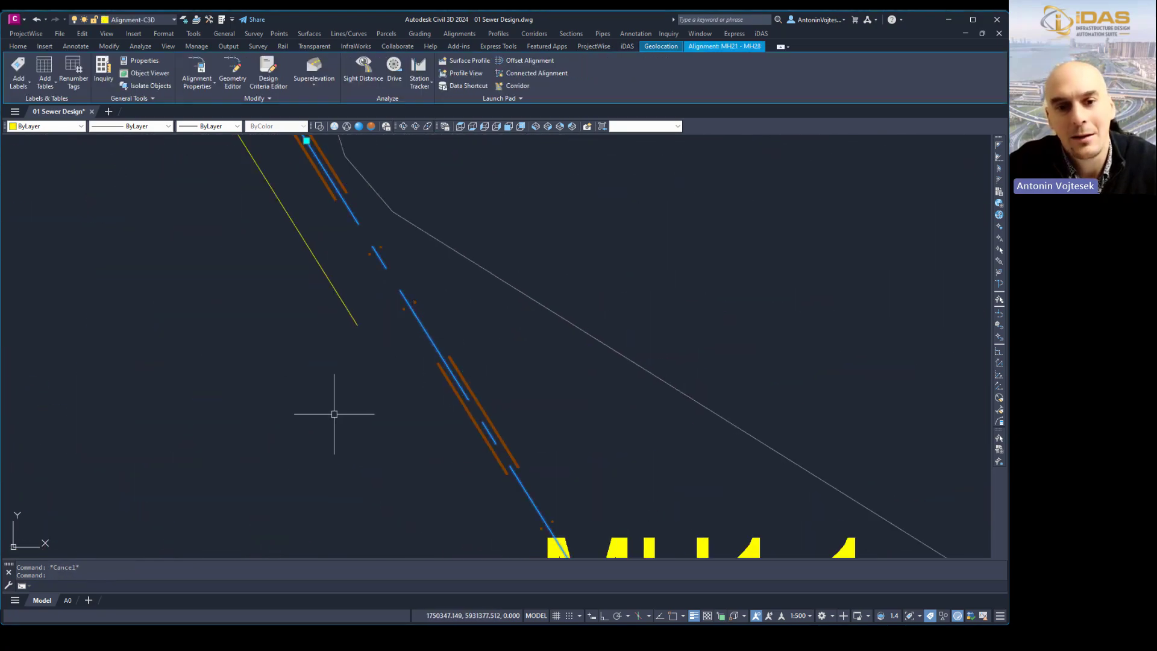
pyautogui.scroll(-4, 598, 415)
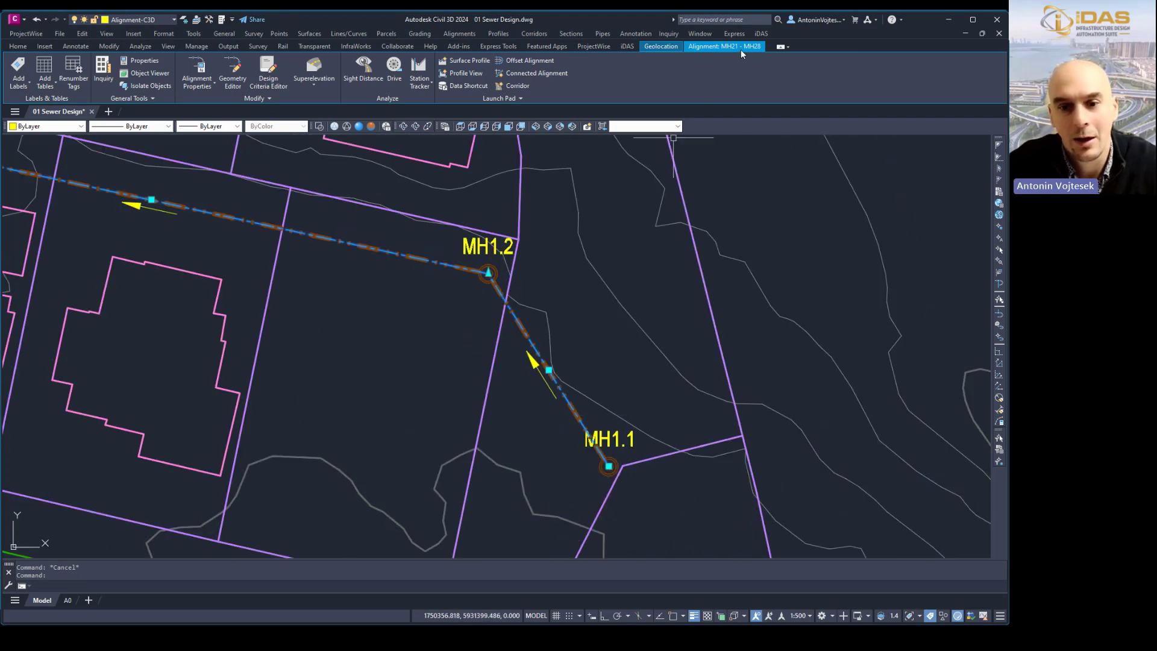
pyautogui.scroll(-6, 640, 368)
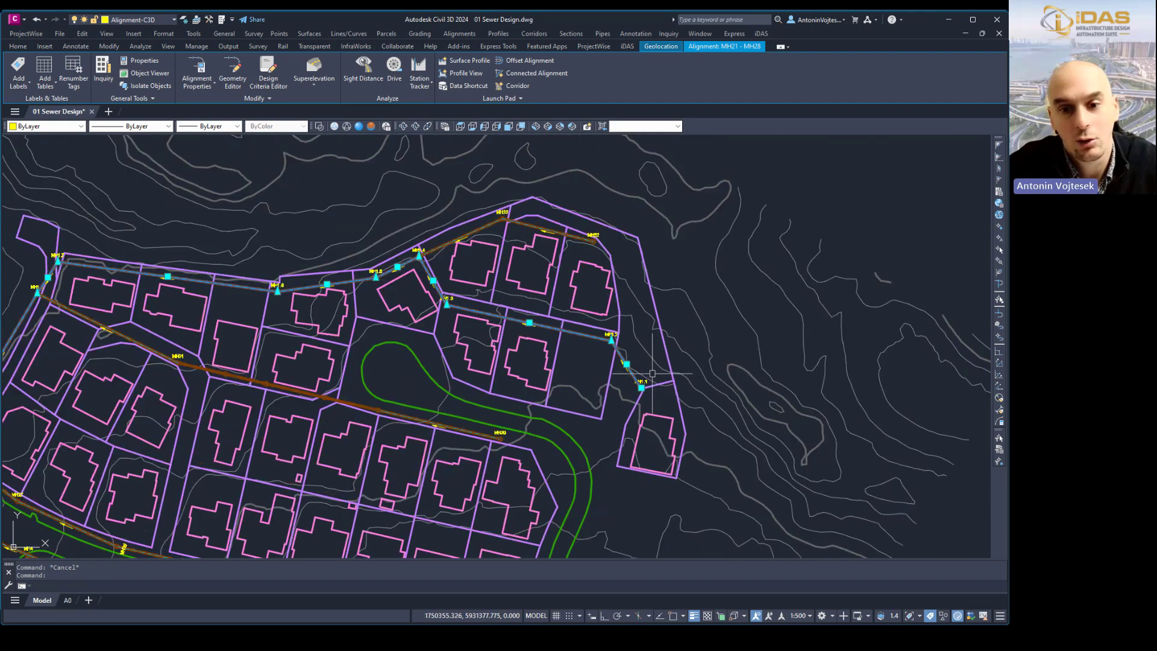
pyautogui.press('Escape')
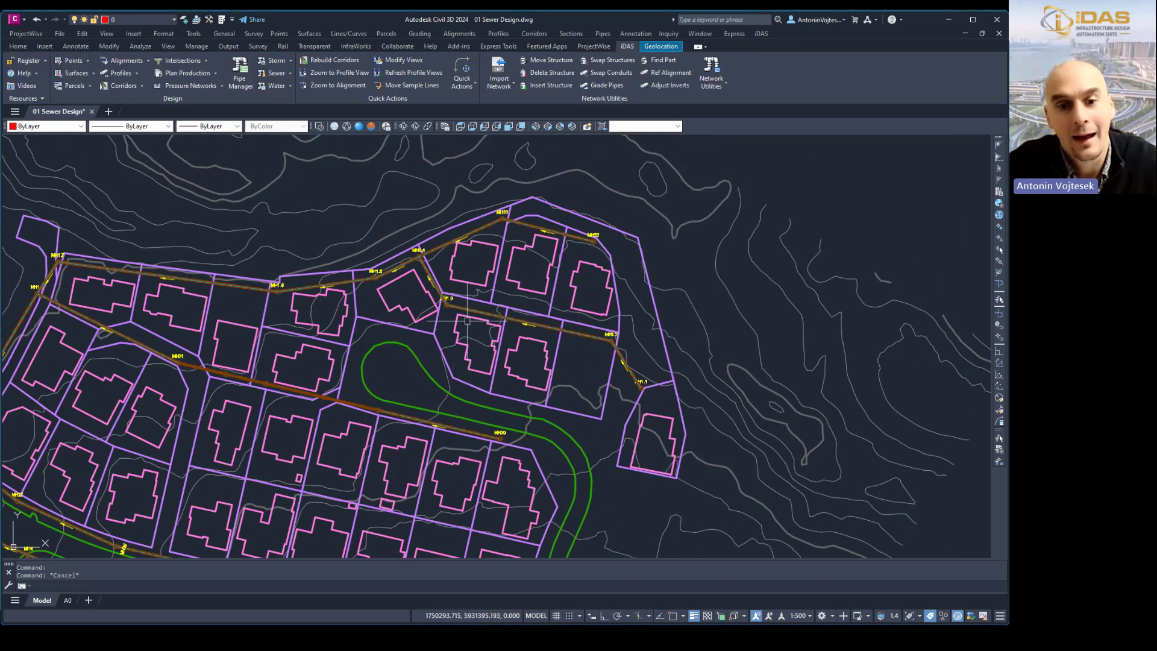
# Step: Examine the new manhole labels along the line and the title of its long section
pyautogui.scroll(4, 467, 321)
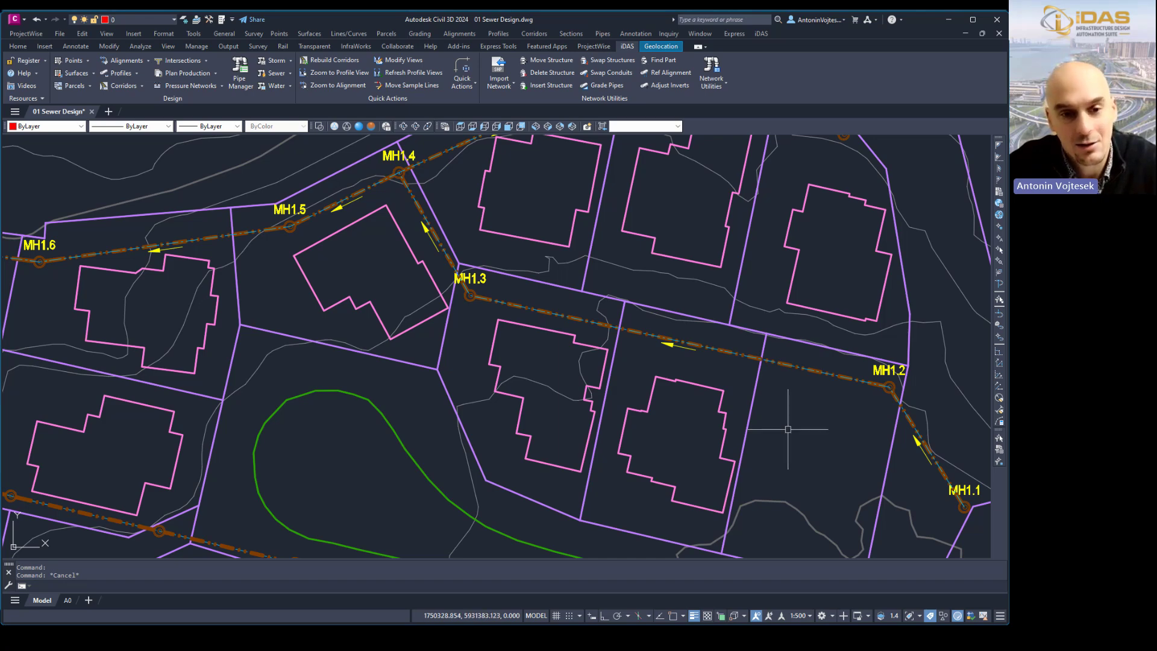
pyautogui.scroll(-8, 699, 429)
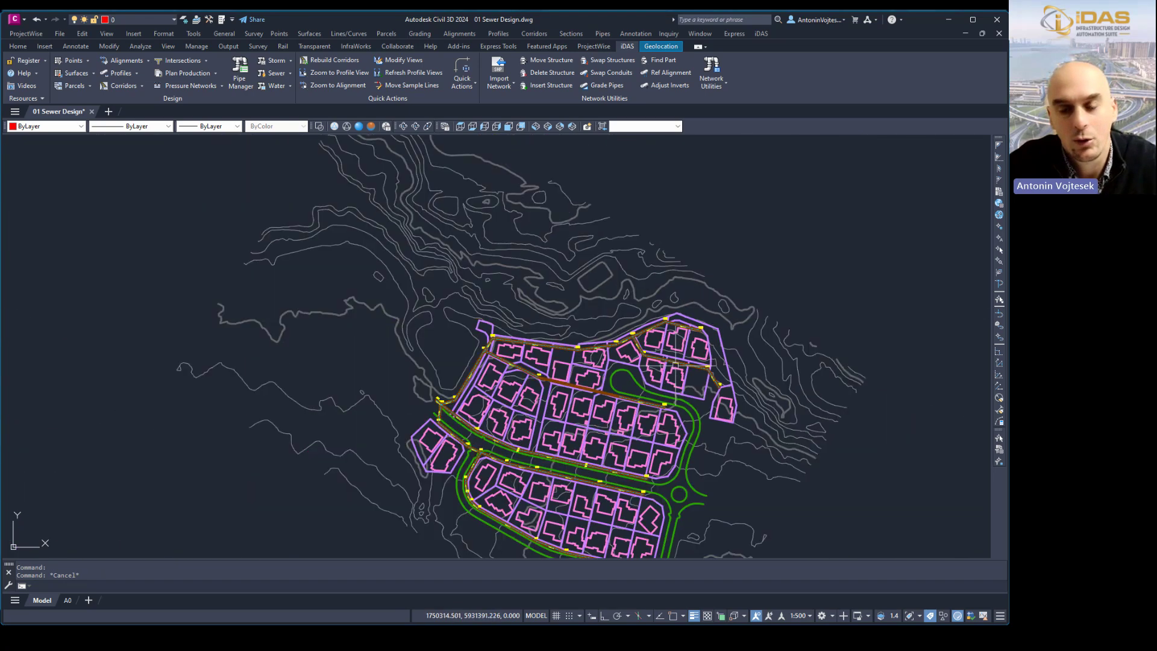
pyautogui.moveTo(903, 392); pyautogui.dragTo(628, 377, button='middle')
pyautogui.scroll(6, 783, 337)
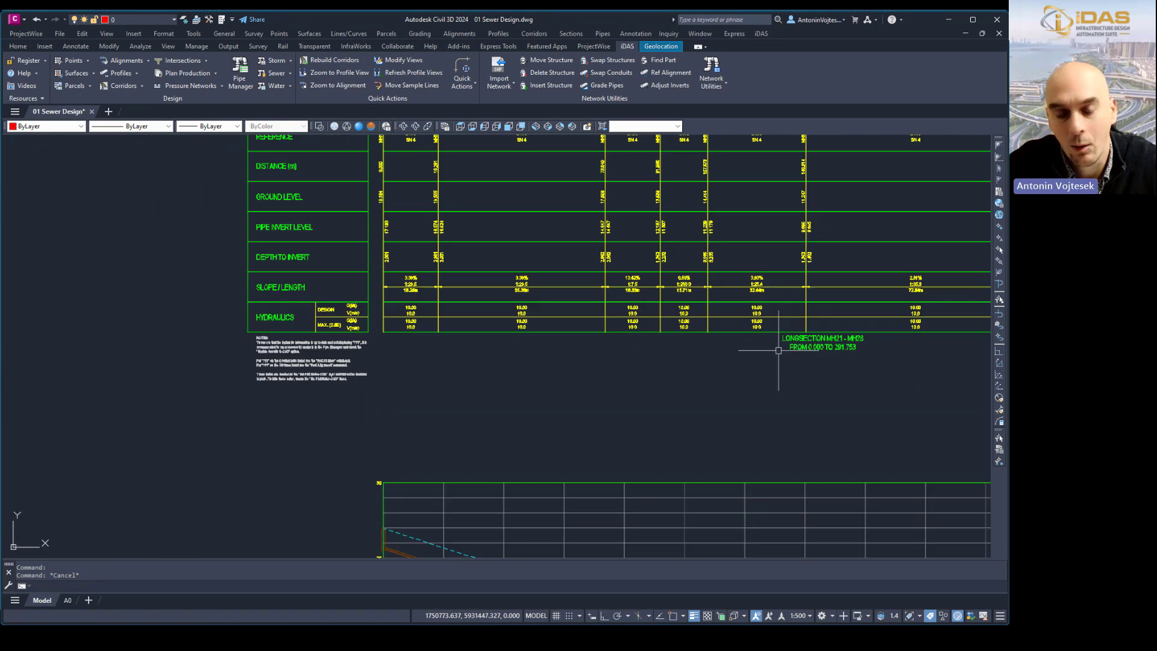
pyautogui.scroll(-4, 784, 328)
pyautogui.scroll(-4, 784, 328)
pyautogui.moveTo(642, 420); pyautogui.dragTo(519, 392, button='middle')
pyautogui.scroll(4, 444, 362)
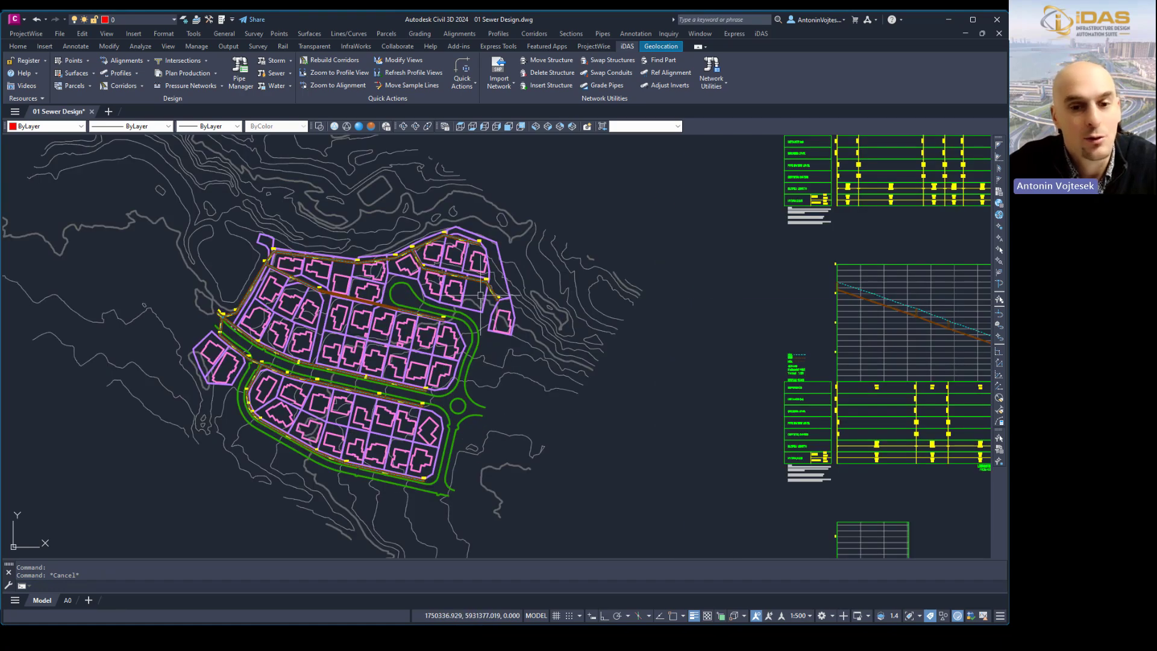
pyautogui.moveTo(651, 441); pyautogui.dragTo(663, 442, button='middle')
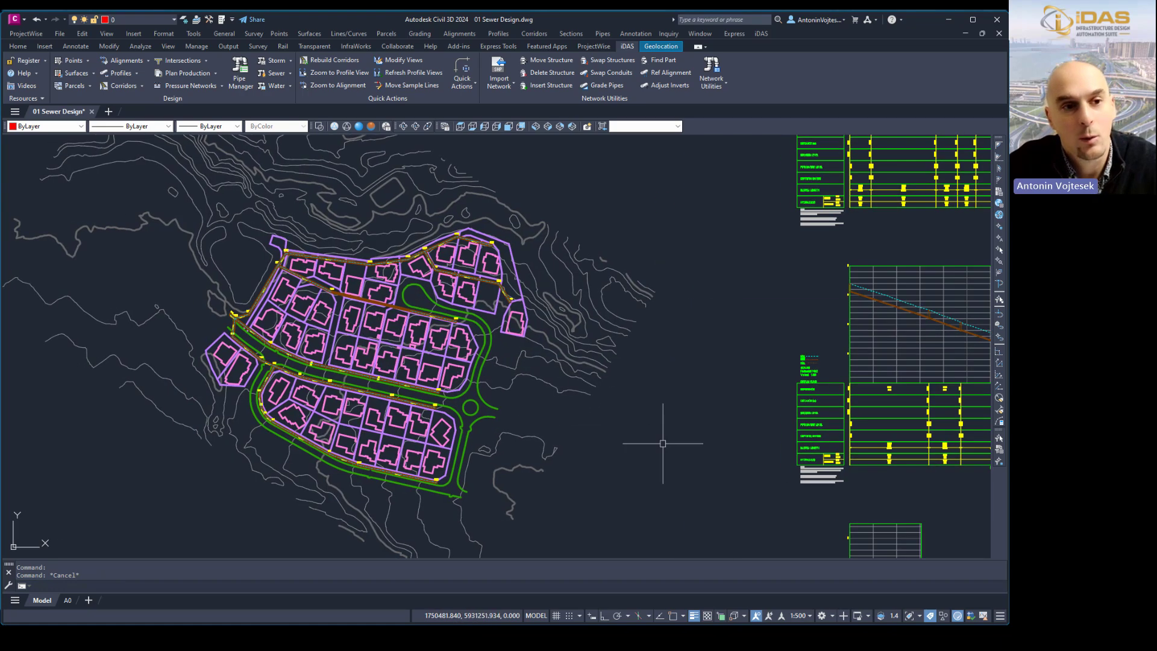
# Step: Rename all alignments and profile views of the Sewer network from their start and end structures
pyautogui.click(149, 63)
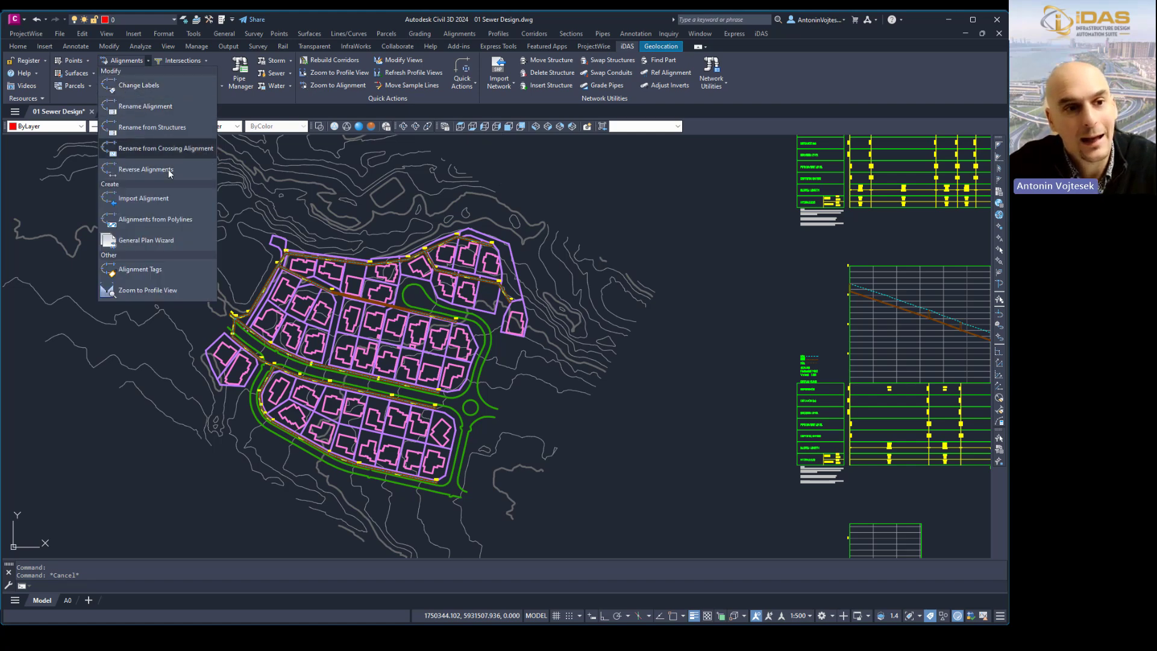
pyautogui.click(160, 129)
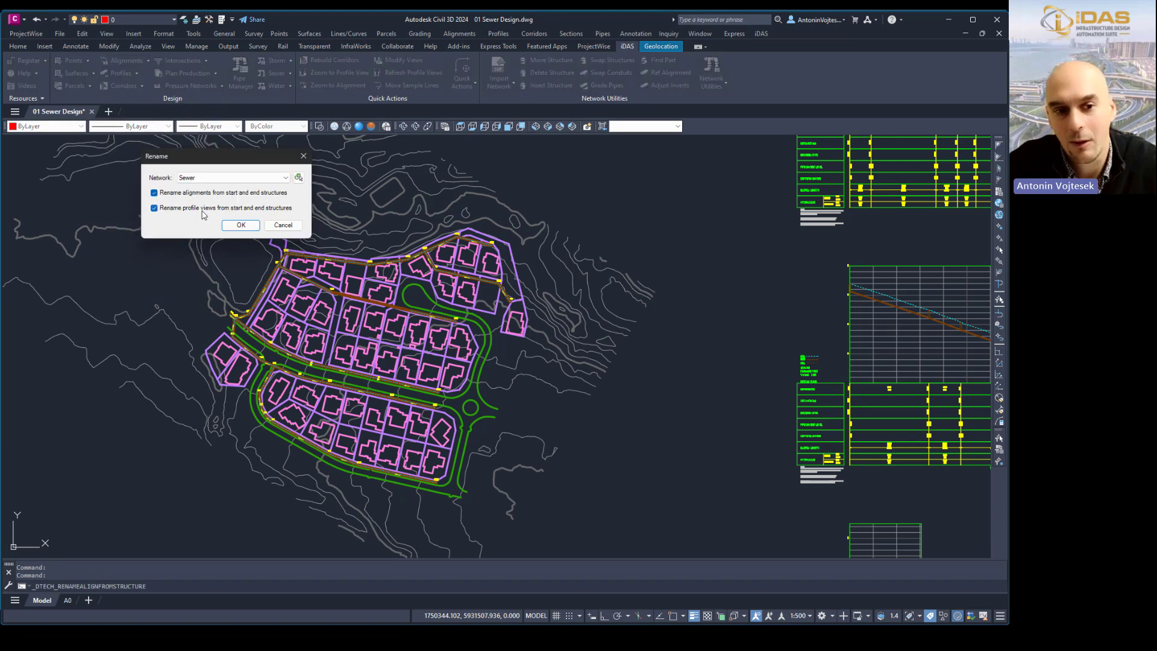
pyautogui.click(240, 225)
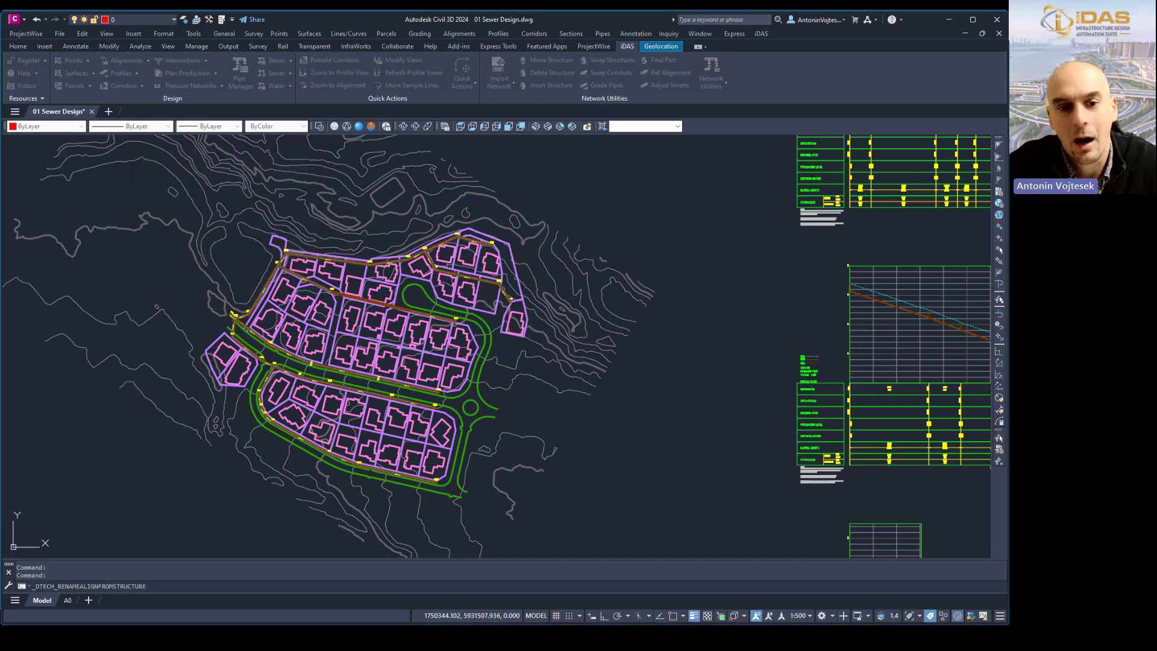
pyautogui.scroll(-6, 265, 205)
pyautogui.click(270, 197)
pyautogui.click(590, 519)
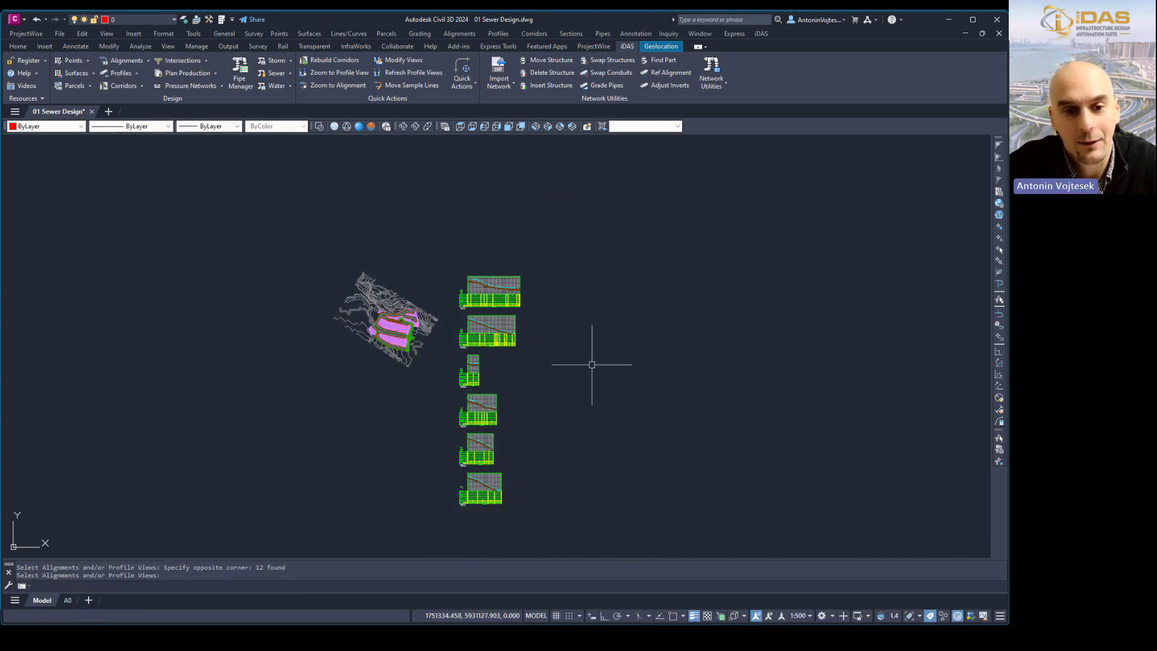
# Step: Select the alignment starting at MH1.1 again and check its updated name
pyautogui.scroll(8, 432, 311)
pyautogui.scroll(5, 432, 311)
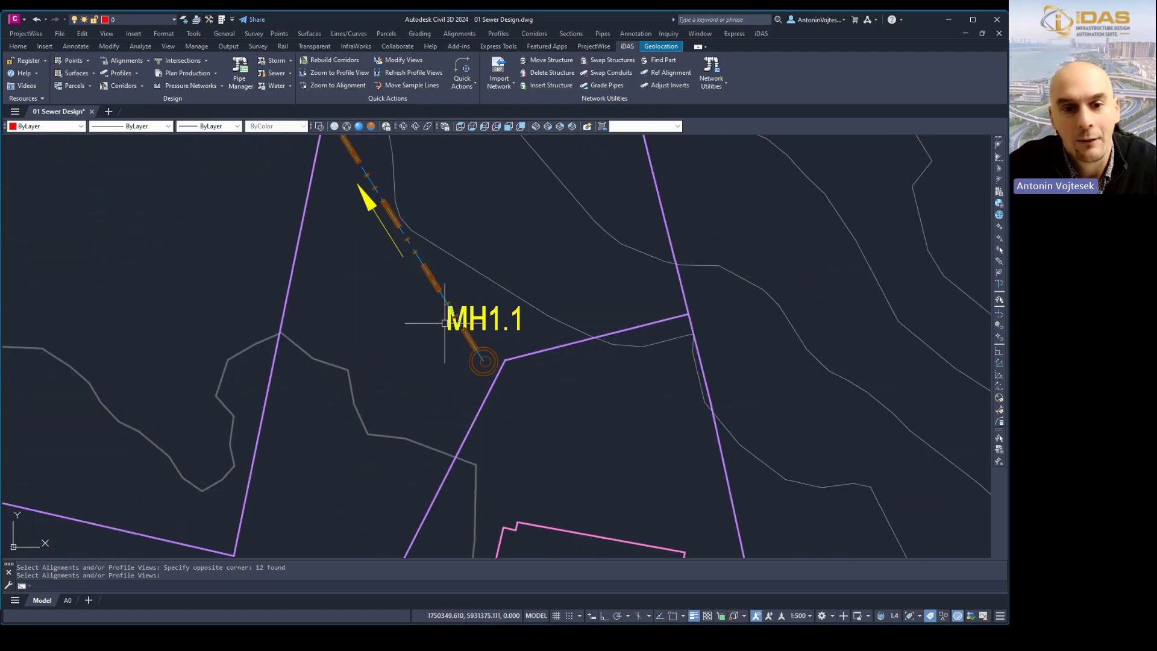
pyautogui.click(425, 237)
pyautogui.scroll(-4, 408, 334)
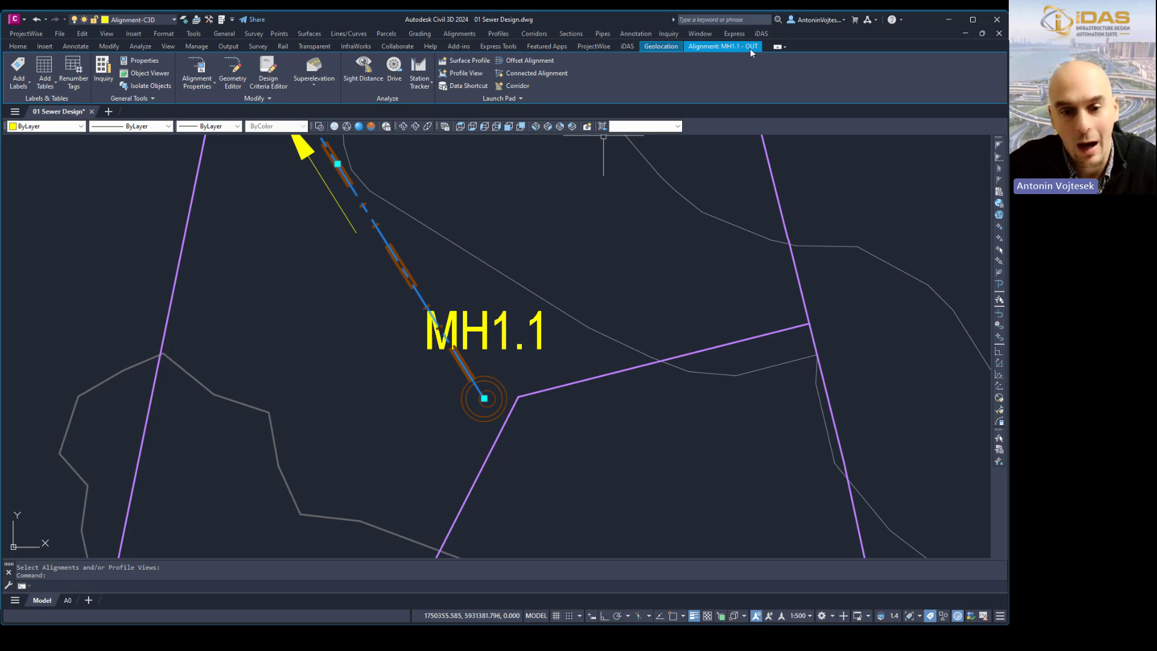
pyautogui.scroll(-6, 436, 284)
pyautogui.scroll(8, 436, 284)
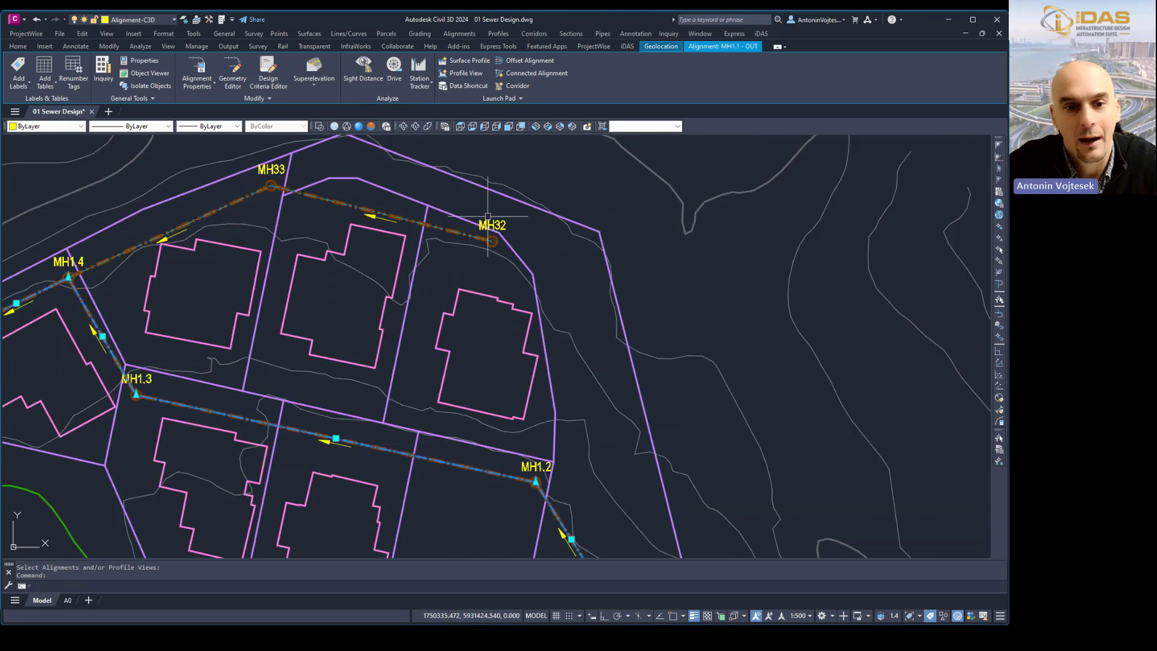
pyautogui.press('Escape')
# Step: Check the name of the branch alignment starting at manhole MH32 against its start and end manholes
pyautogui.click(426, 309)
pyautogui.scroll(-3, 648, 319)
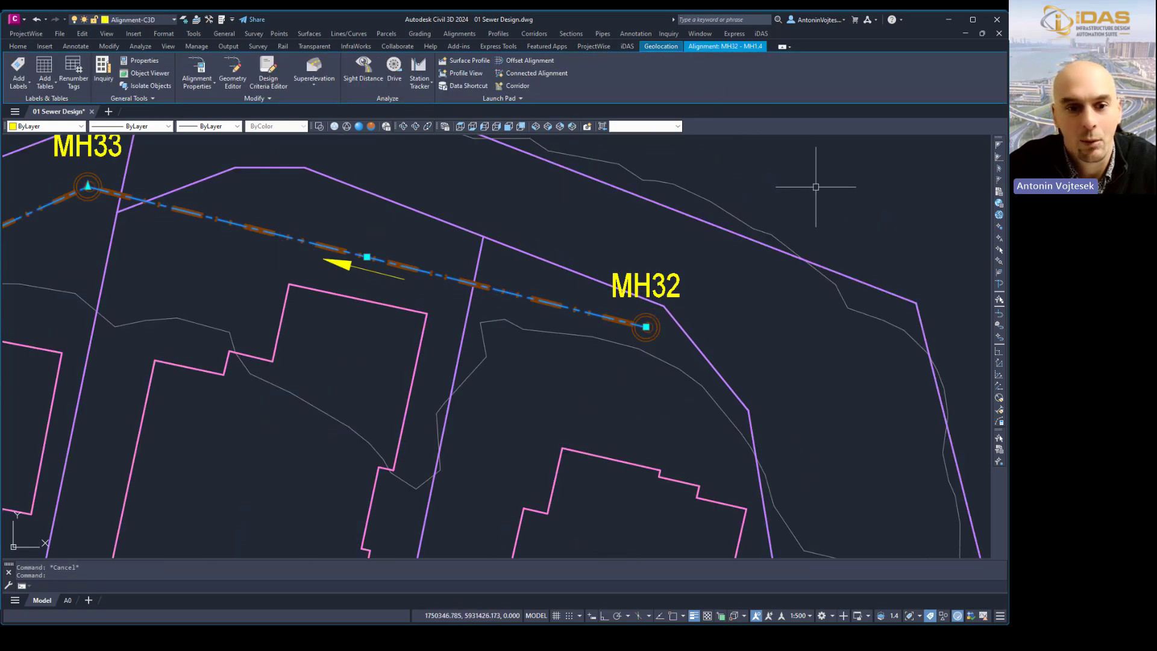
pyautogui.scroll(-4, 816, 184)
pyautogui.scroll(6, 365, 353)
pyautogui.scroll(-6, 365, 355)
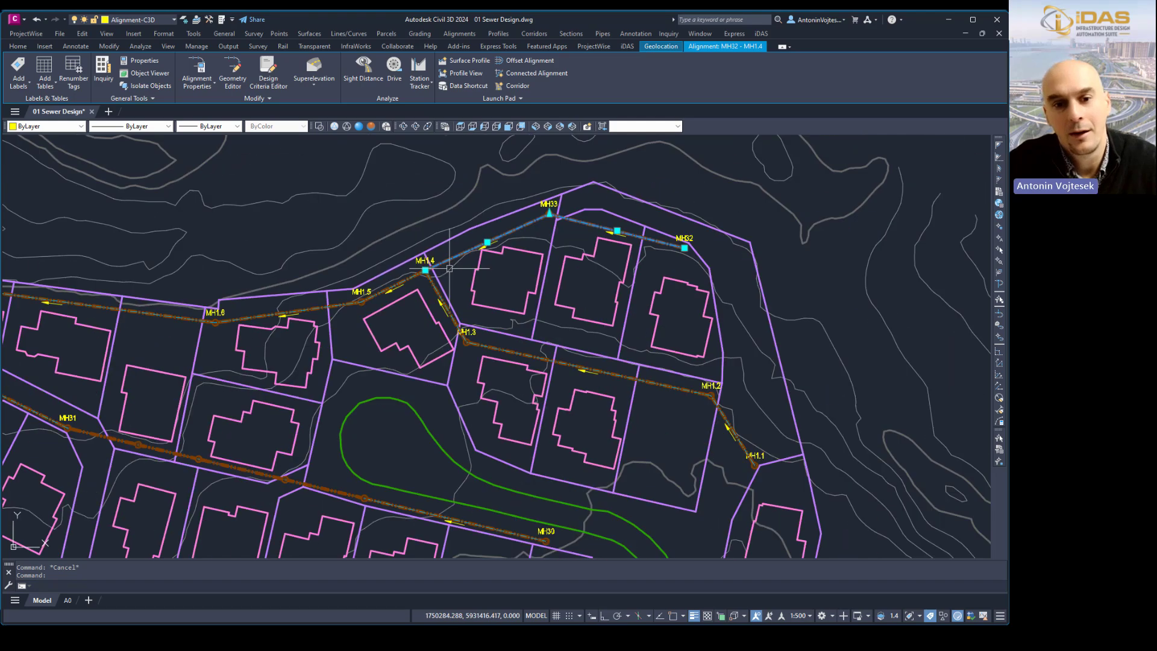
pyautogui.press('Escape')
# Step: Show the Toolspace with the Prospector tree and expand the pipe networks down to the Sewer network
pyautogui.moveTo(531, 425); pyautogui.dragTo(578, 400, button='middle')
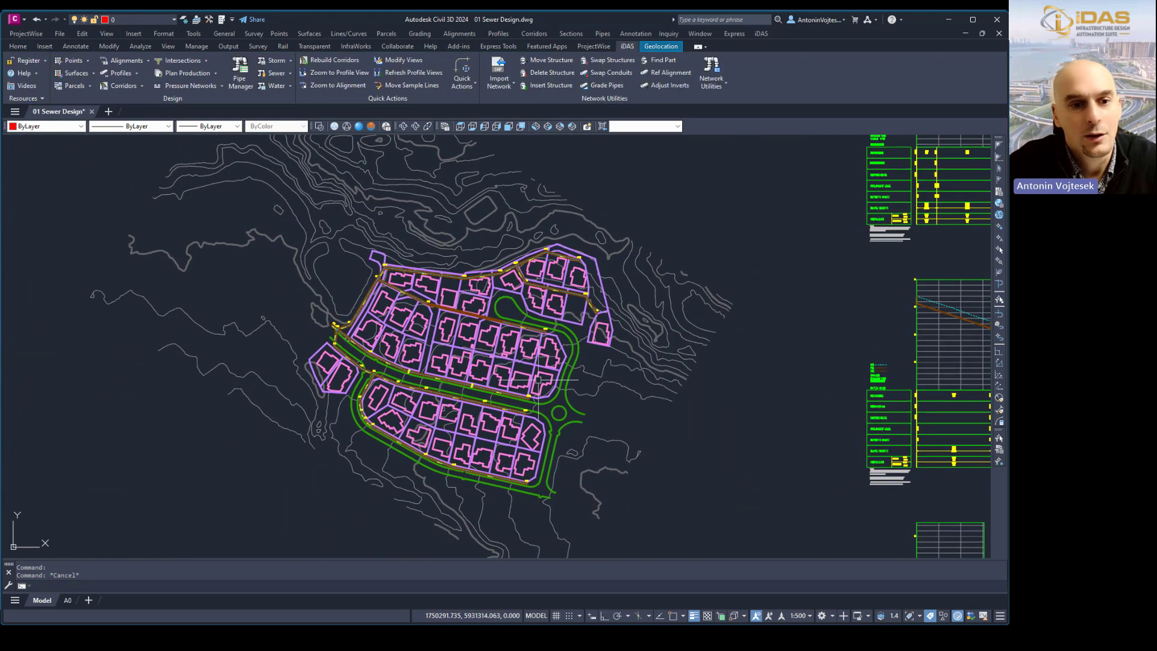
pyautogui.click(18, 47)
pyautogui.click(20, 69)
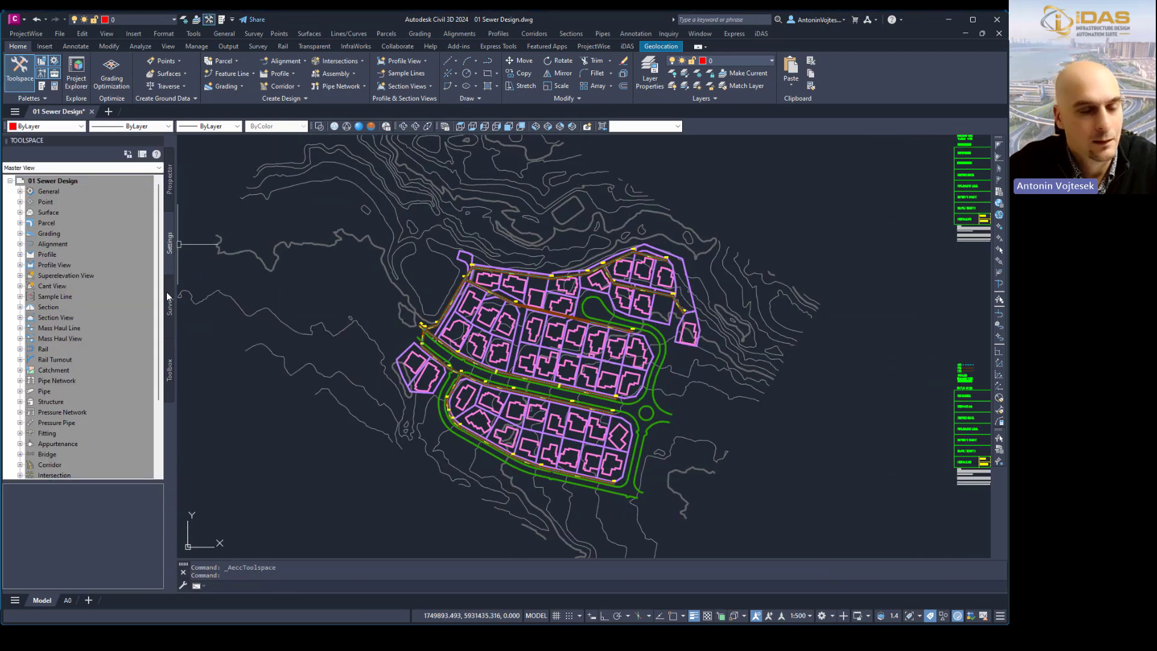
pyautogui.click(173, 190)
pyautogui.doubleClick(49, 277)
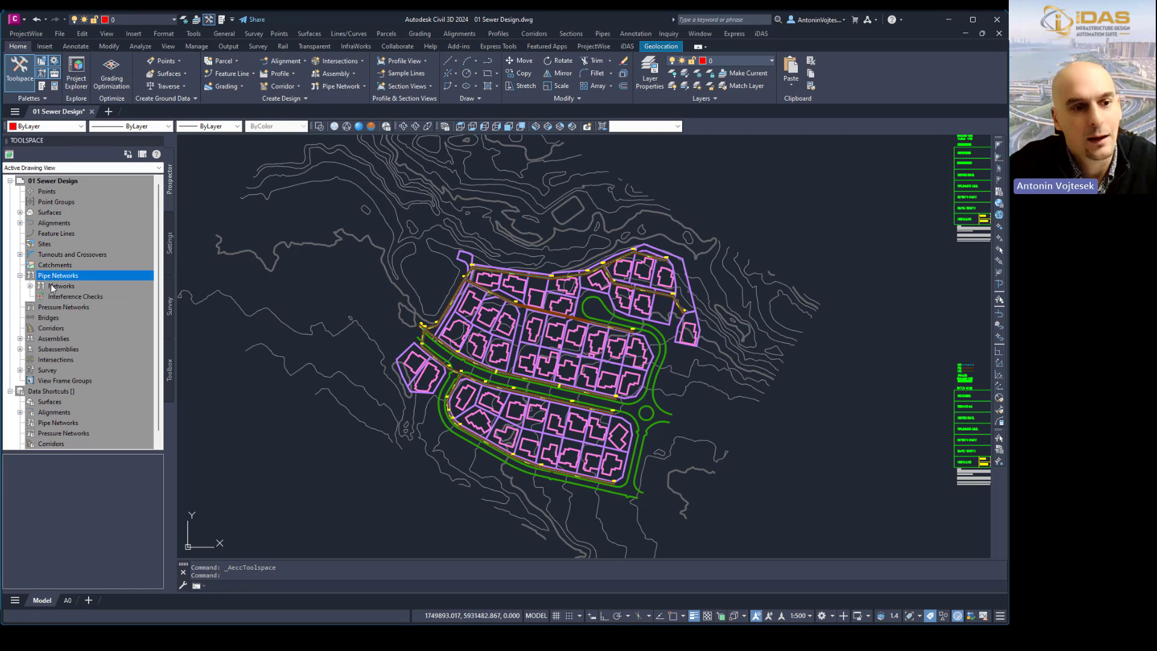
pyautogui.doubleClick(54, 286)
pyautogui.rightClick(59, 297)
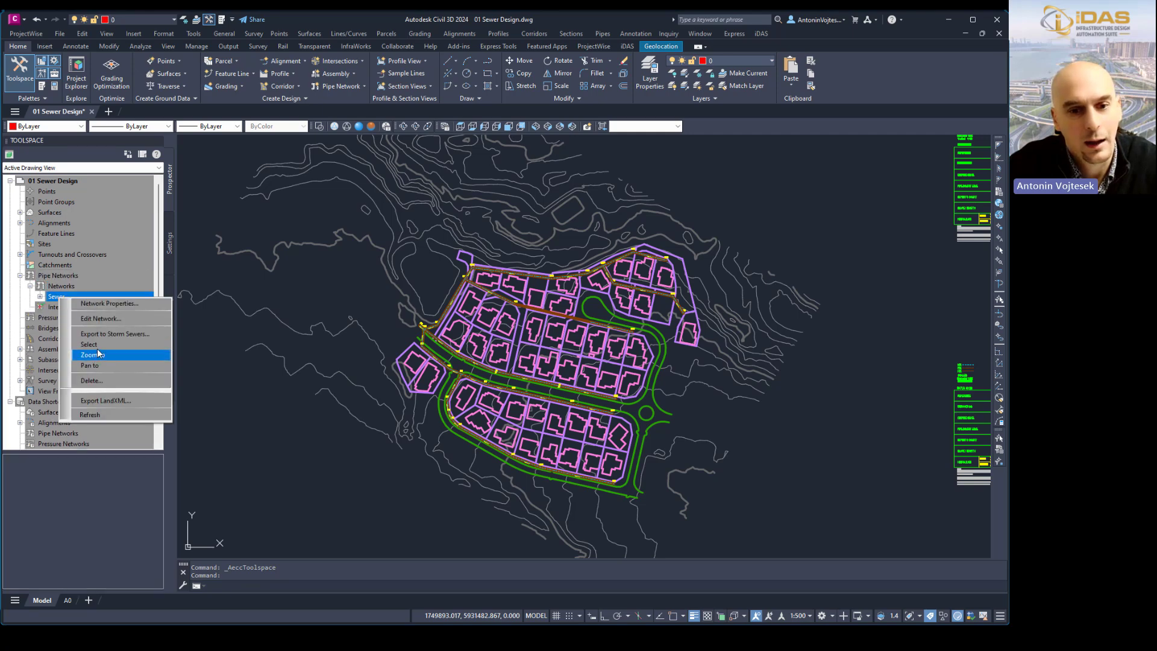
pyautogui.click(96, 345)
pyautogui.rightClick(347, 310)
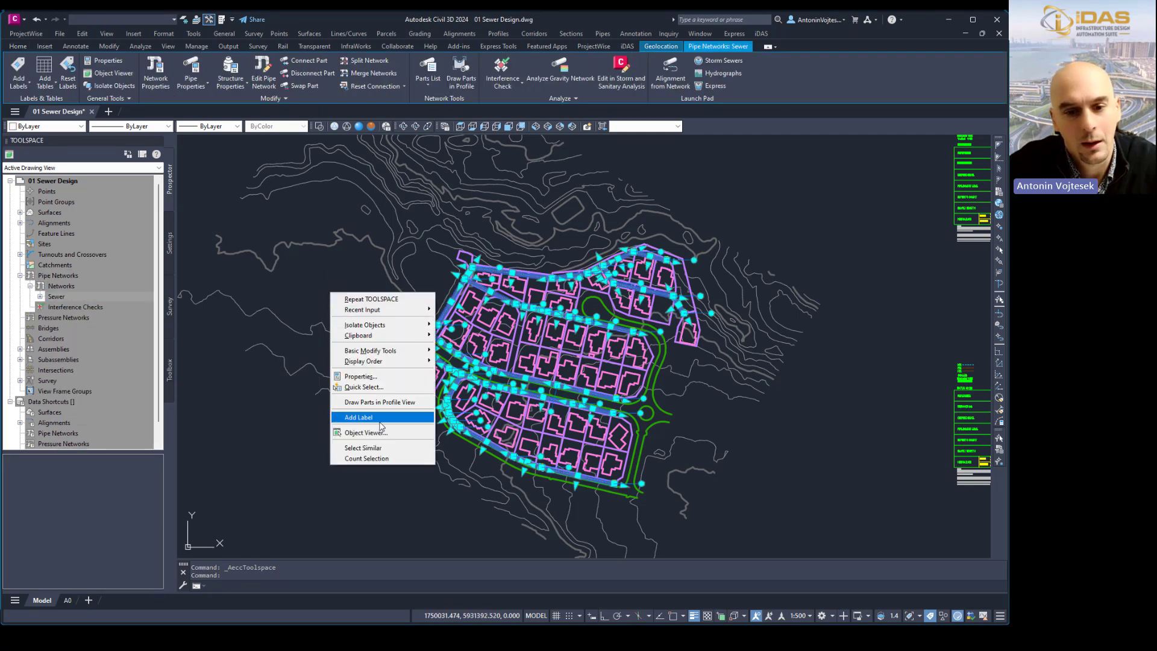
pyautogui.press('Escape')
pyautogui.press('Escape')
# Step: Lower the outlet structure at the end of the main sewer line's profile view to the level of the connected pipe
pyautogui.moveTo(837, 319); pyautogui.dragTo(222, 462, button='middle')
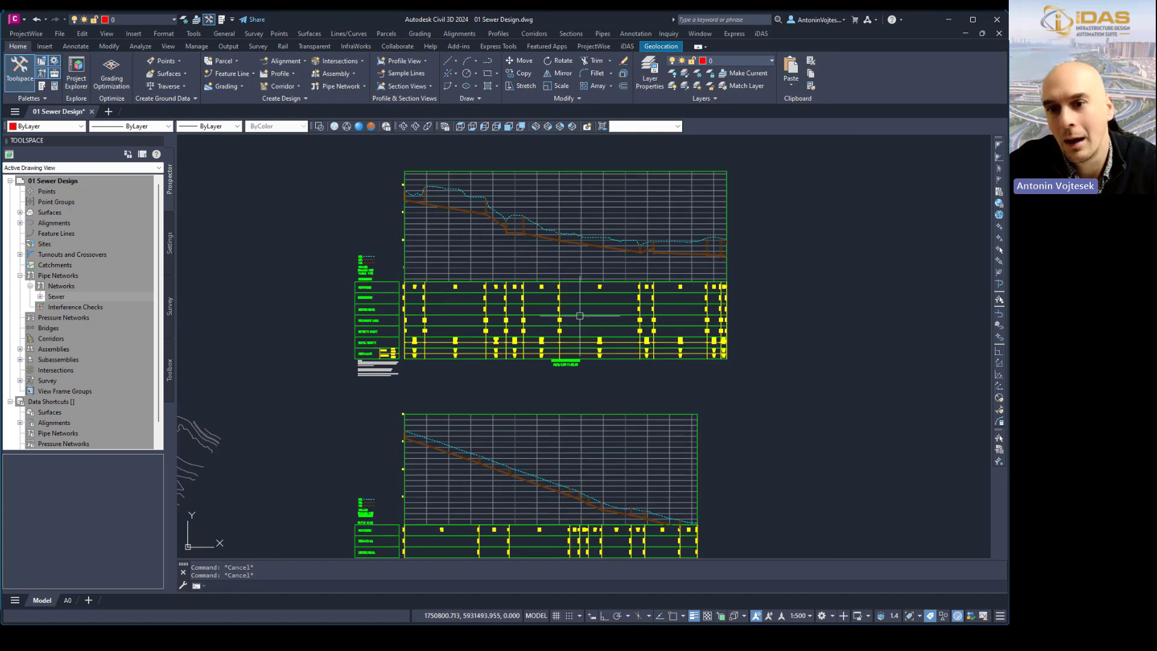
pyautogui.scroll(4, 711, 262)
pyautogui.scroll(6, 776, 199)
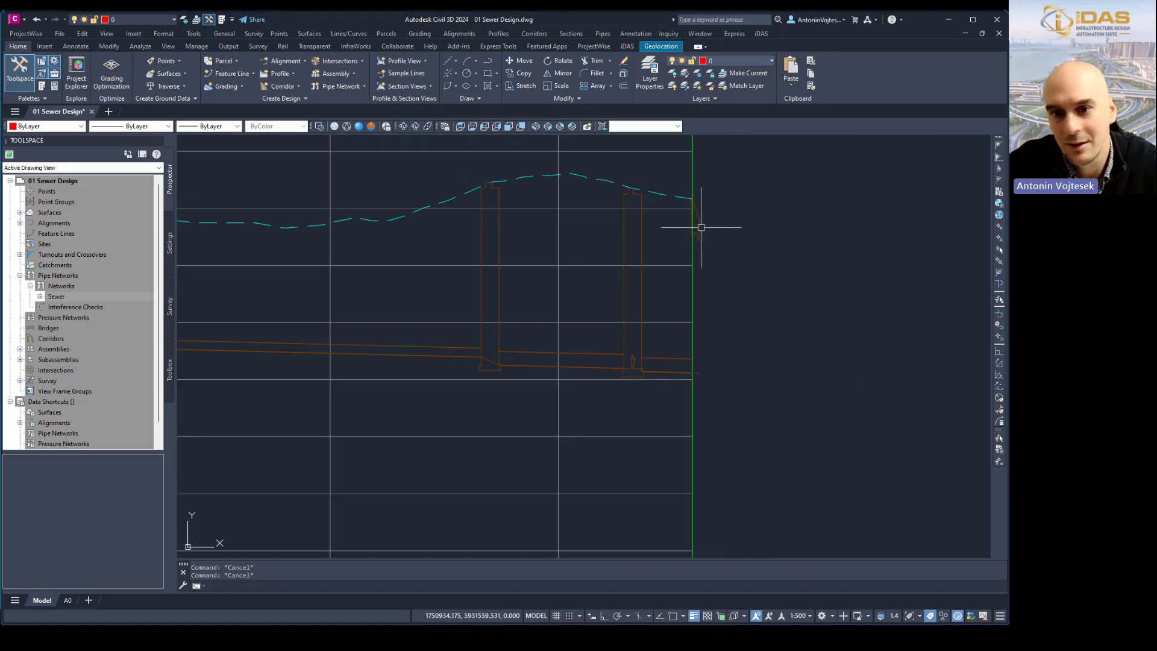
pyautogui.click(697, 228)
pyautogui.click(693, 199)
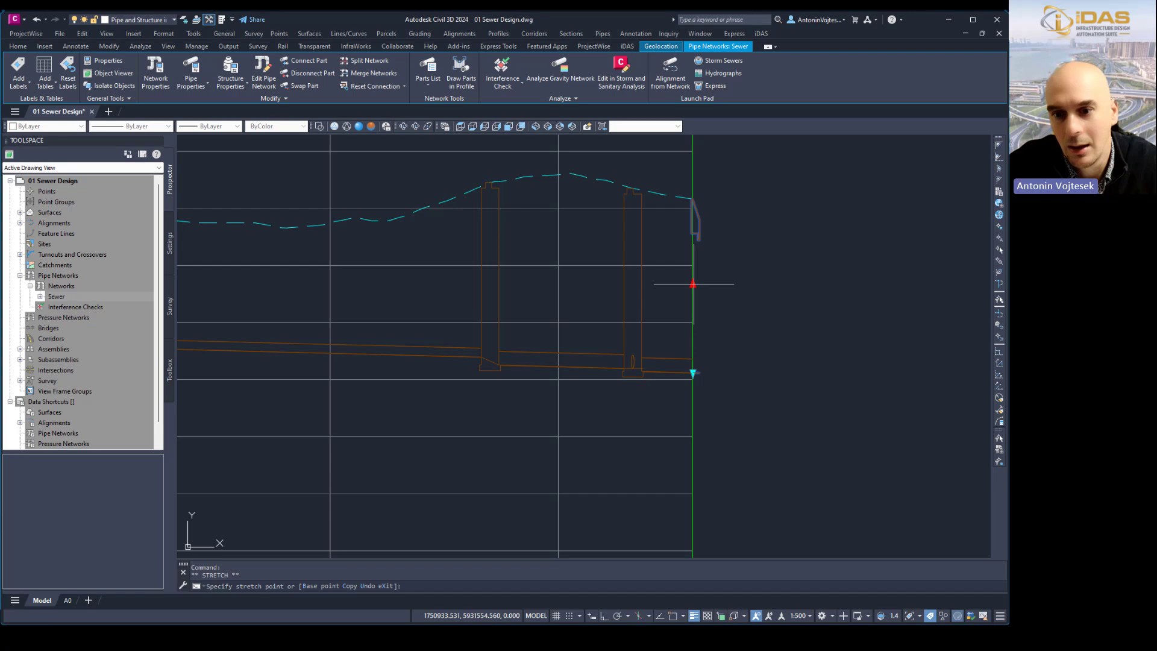
pyautogui.click(693, 339)
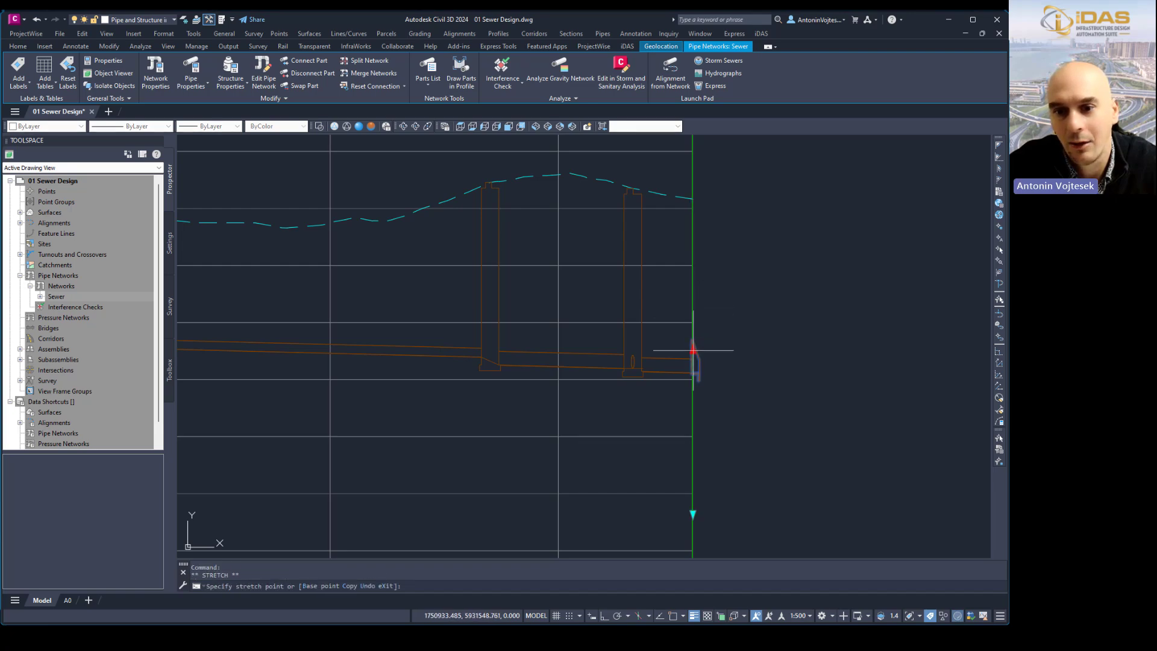
pyautogui.press('Escape')
pyautogui.scroll(-2, 831, 305)
pyautogui.scroll(-3, 839, 320)
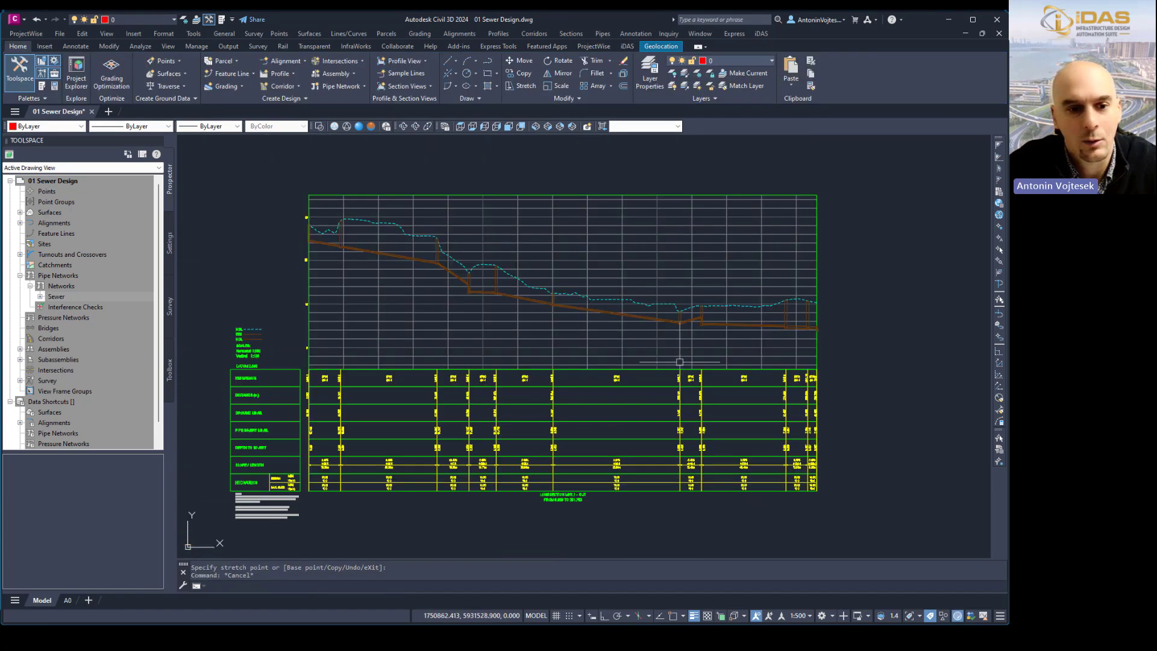
# Step: Select the whole Sewer network from the Prospector tree and open it in the Object Viewer
pyautogui.moveTo(284, 391); pyautogui.dragTo(595, 354, button='middle')
pyautogui.scroll(-5, 595, 355)
pyautogui.scroll(4, 315, 363)
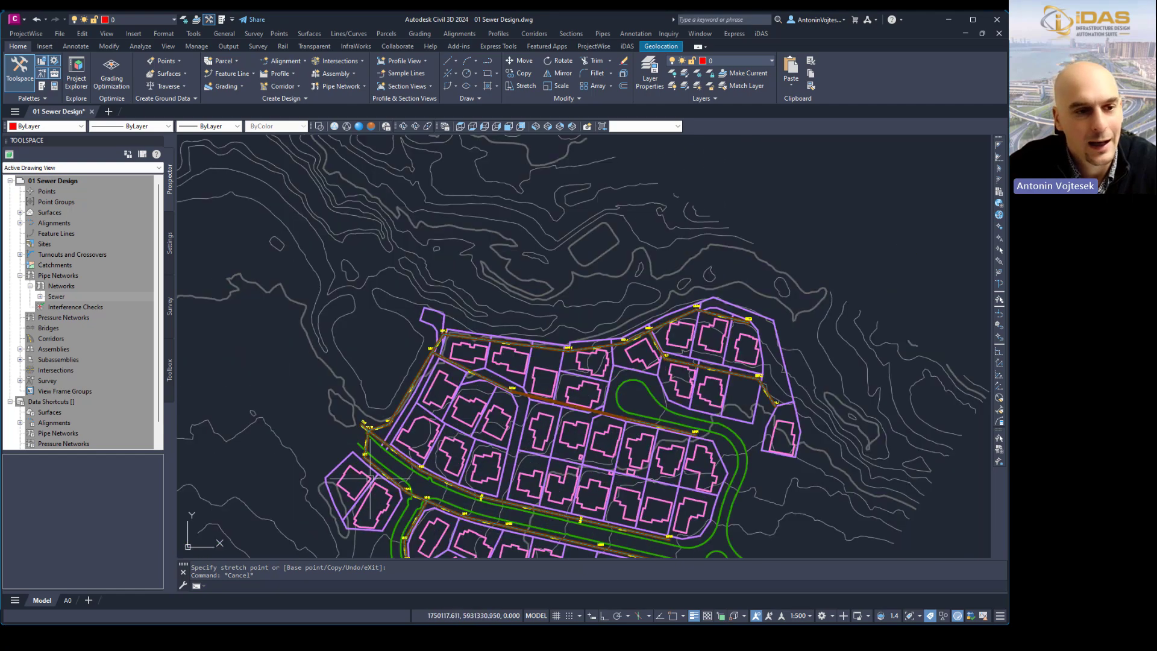
pyautogui.scroll(-1, 315, 364)
pyautogui.rightClick(71, 298)
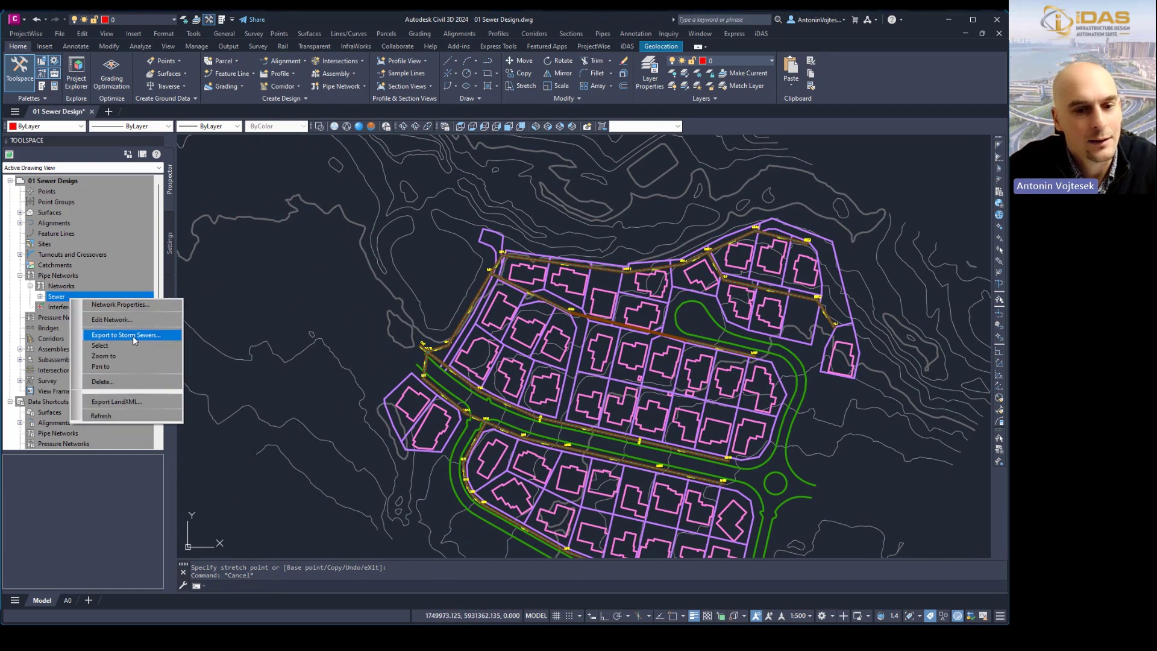
pyautogui.click(126, 345)
pyautogui.rightClick(276, 292)
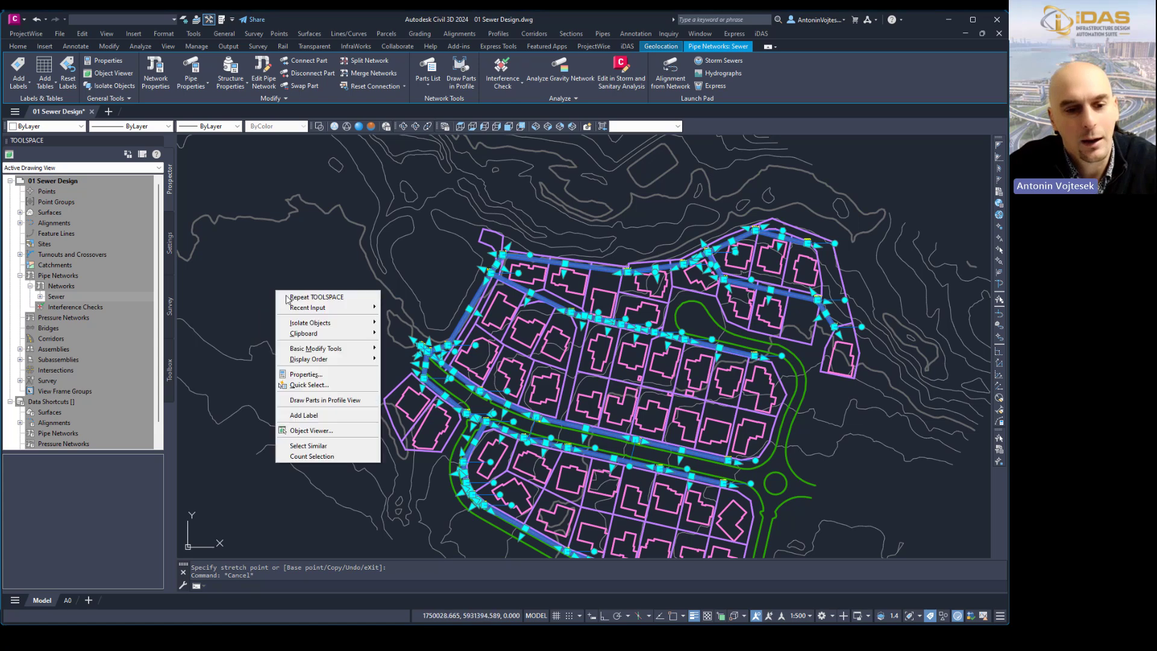
pyautogui.click(329, 430)
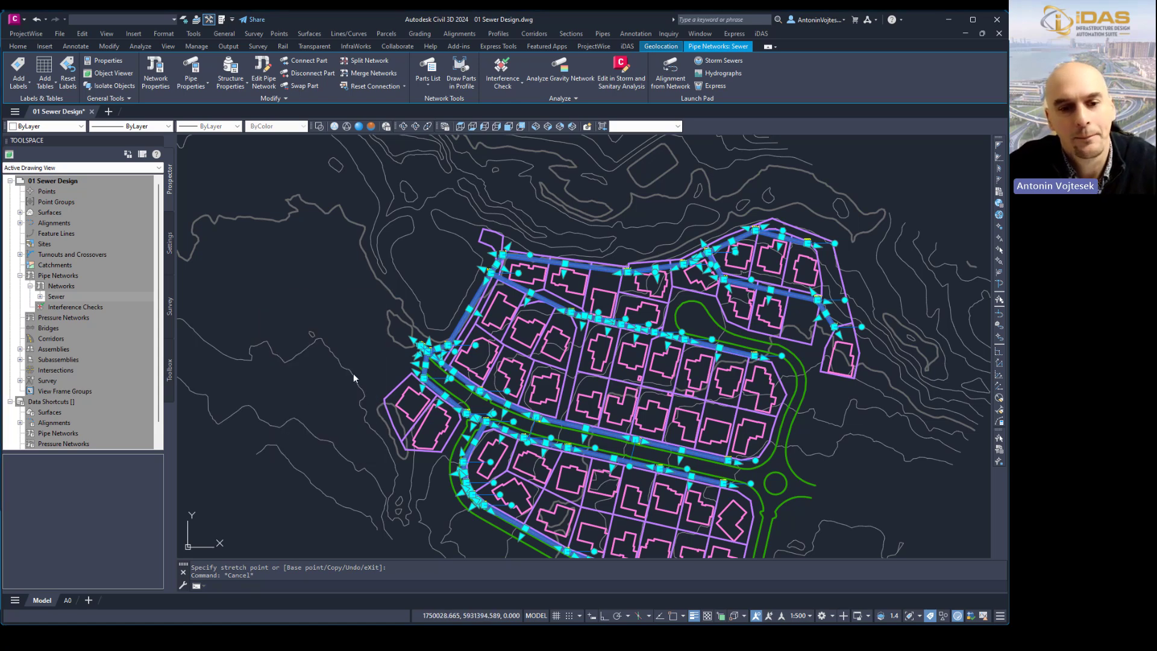
# Step: Examine the lowered outlet structure and the adjoining manholes and pipes in 3D, and close the Object Viewer
pyautogui.moveTo(372, 379); pyautogui.dragTo(607, 335)
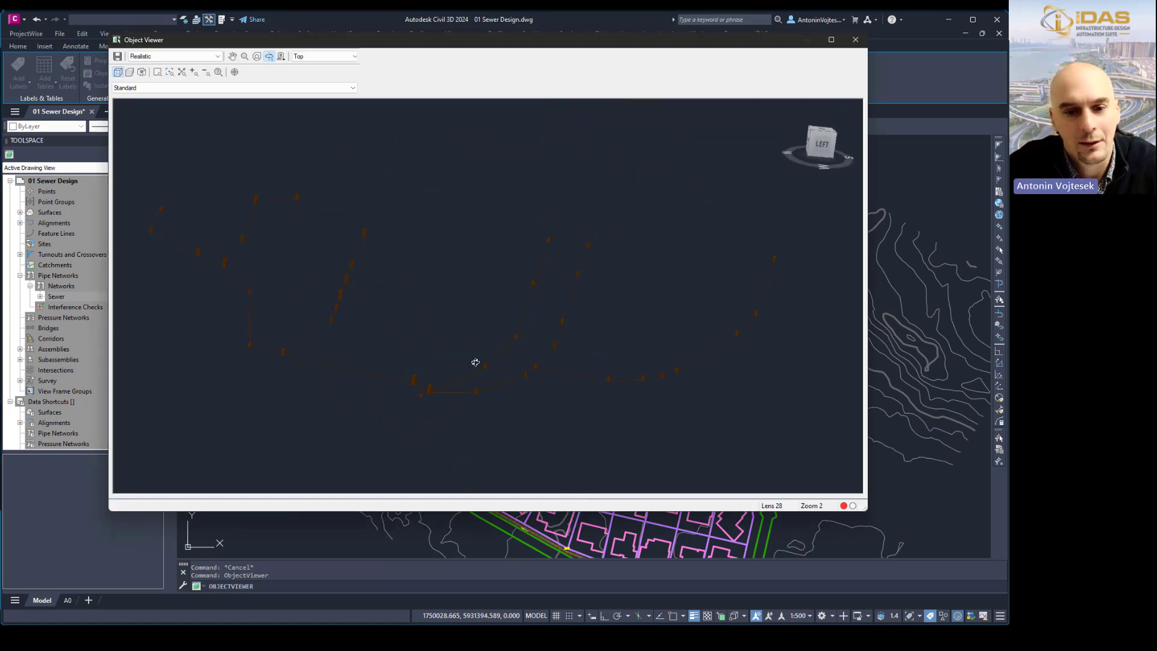
pyautogui.scroll(10, 476, 362)
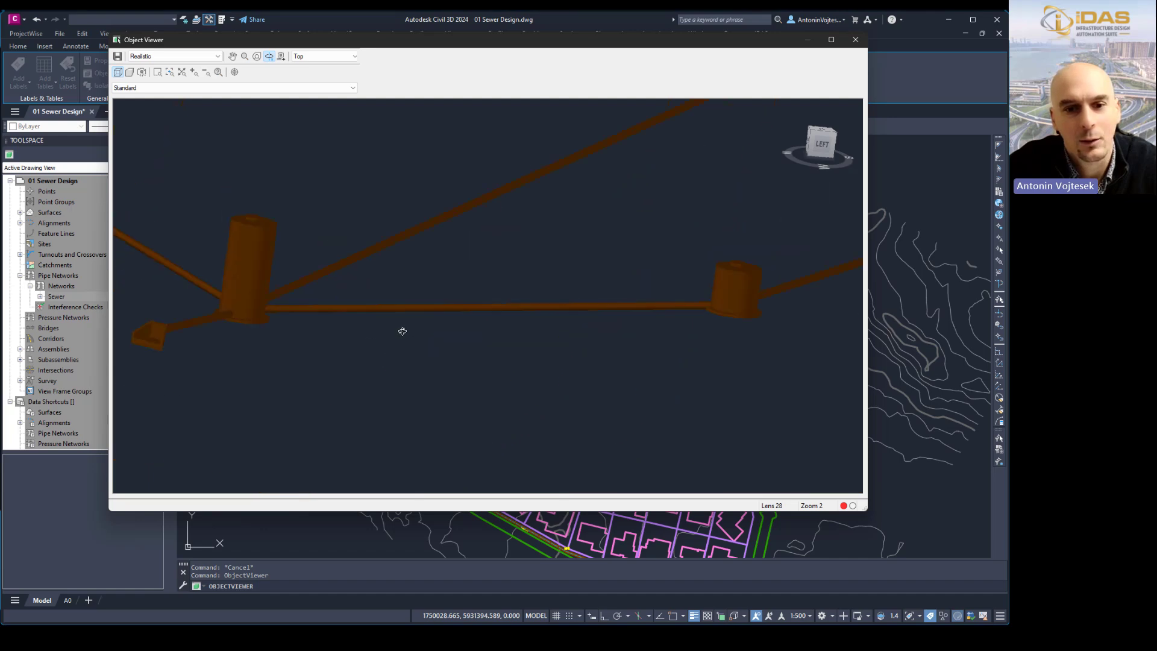
pyautogui.moveTo(354, 336); pyautogui.dragTo(576, 312, button='middle')
pyautogui.scroll(-3, 499, 346)
pyautogui.moveTo(514, 338); pyautogui.dragTo(452, 365, button='middle')
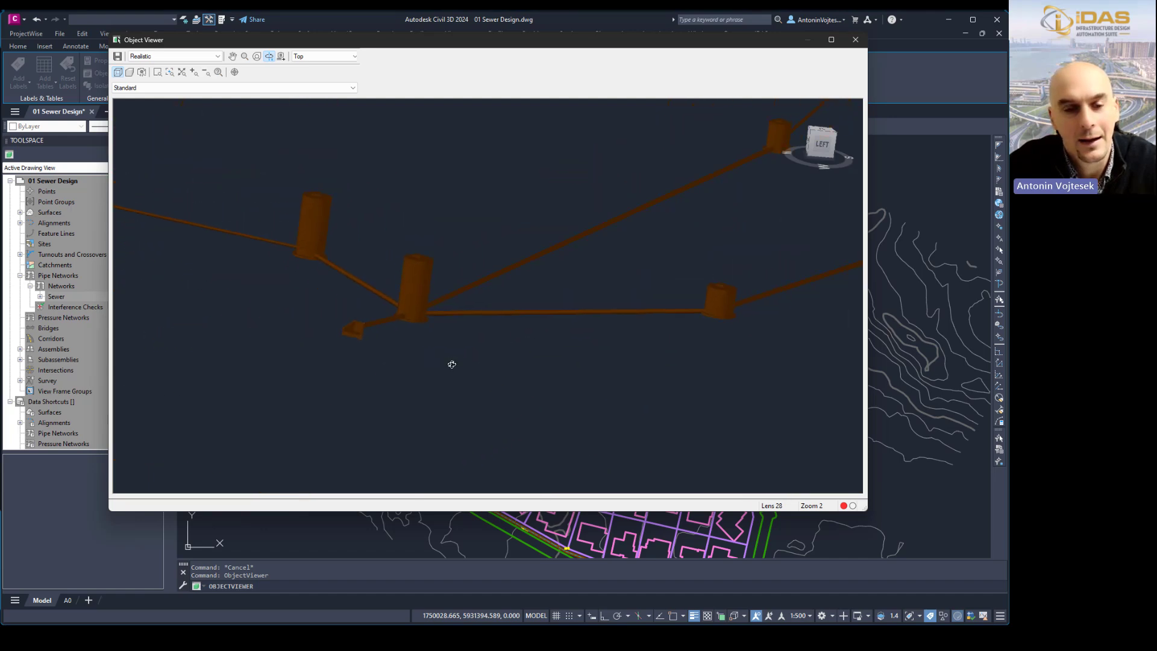
pyautogui.press('Escape')
pyautogui.press('Escape')
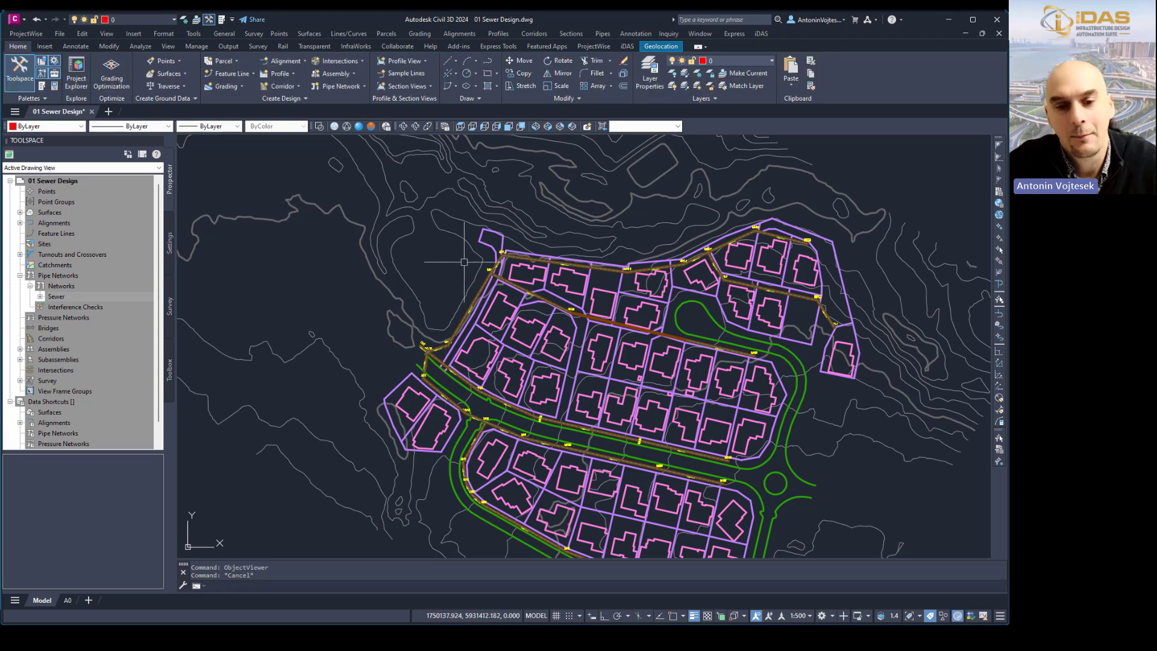
pyautogui.scroll(-3, 487, 276)
pyautogui.moveTo(555, 377); pyautogui.dragTo(495, 337, button='middle')
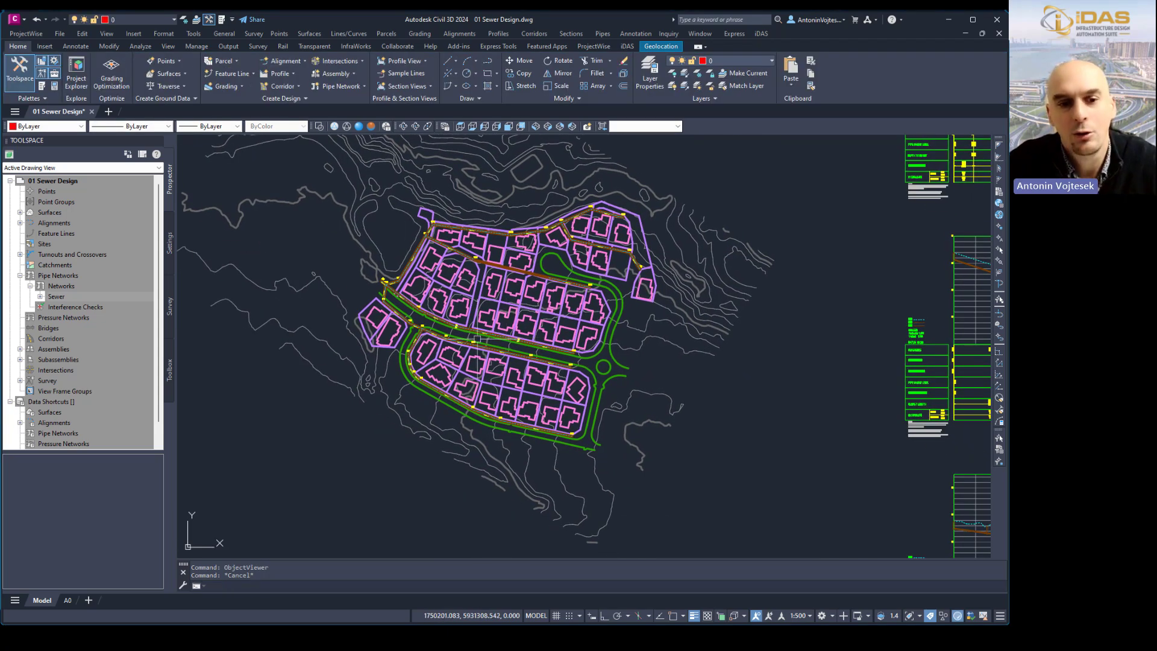
pyautogui.scroll(5, 362, 326)
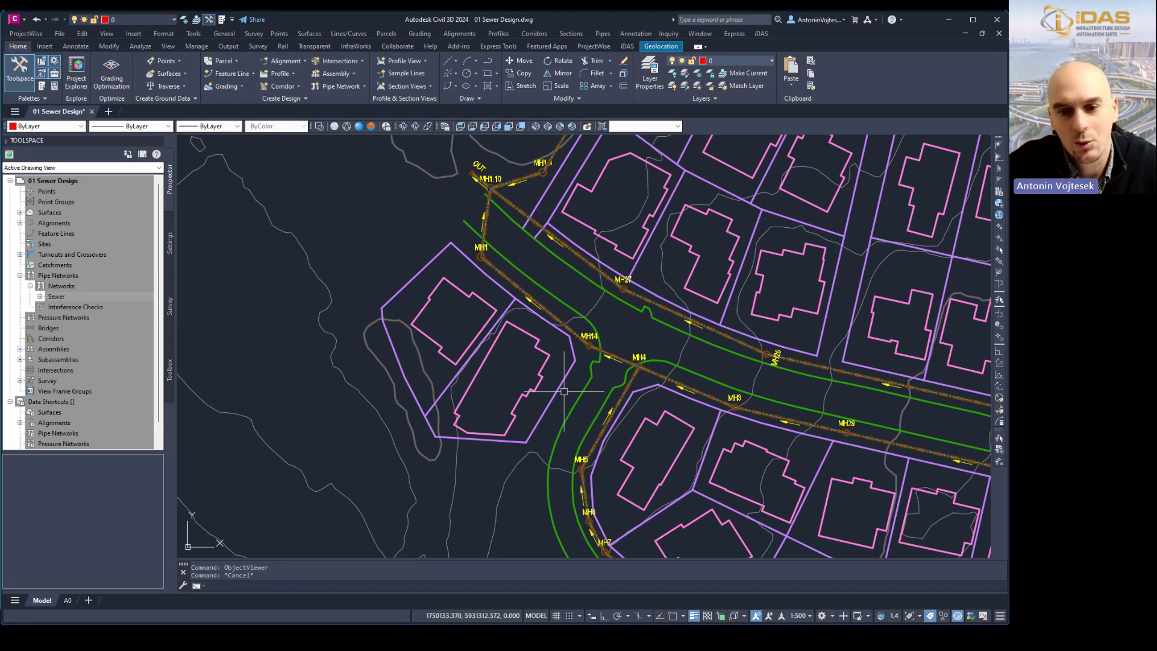
pyautogui.moveTo(653, 438); pyautogui.dragTo(513, 404, button='middle')
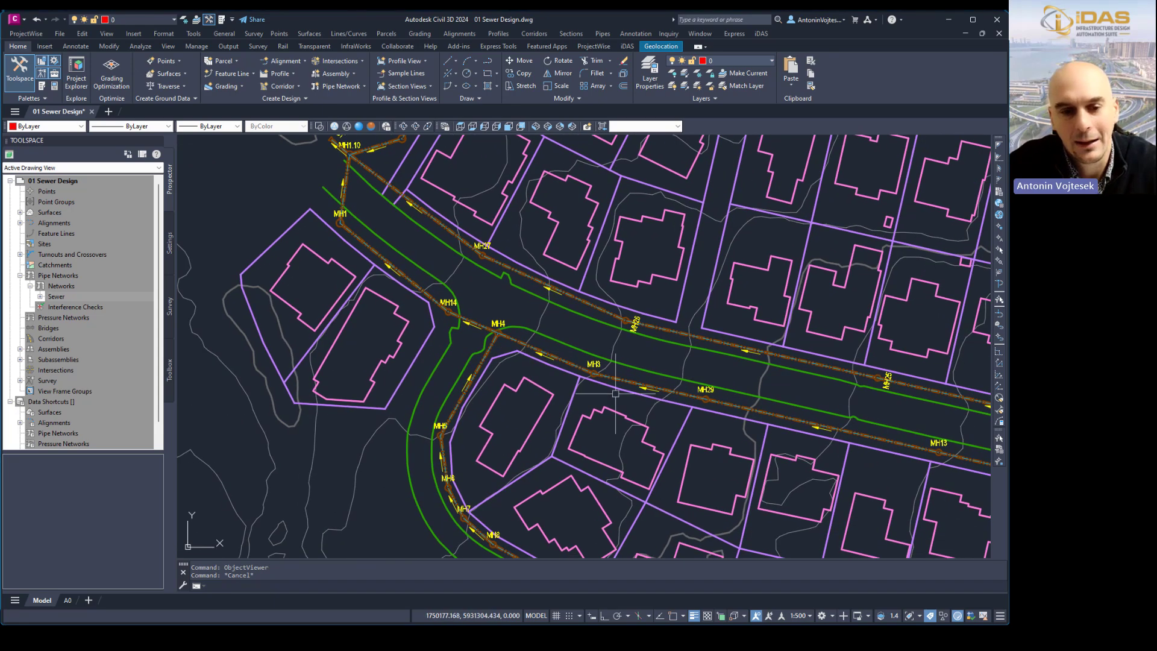
pyautogui.moveTo(394, 377); pyautogui.dragTo(560, 424, button='middle')
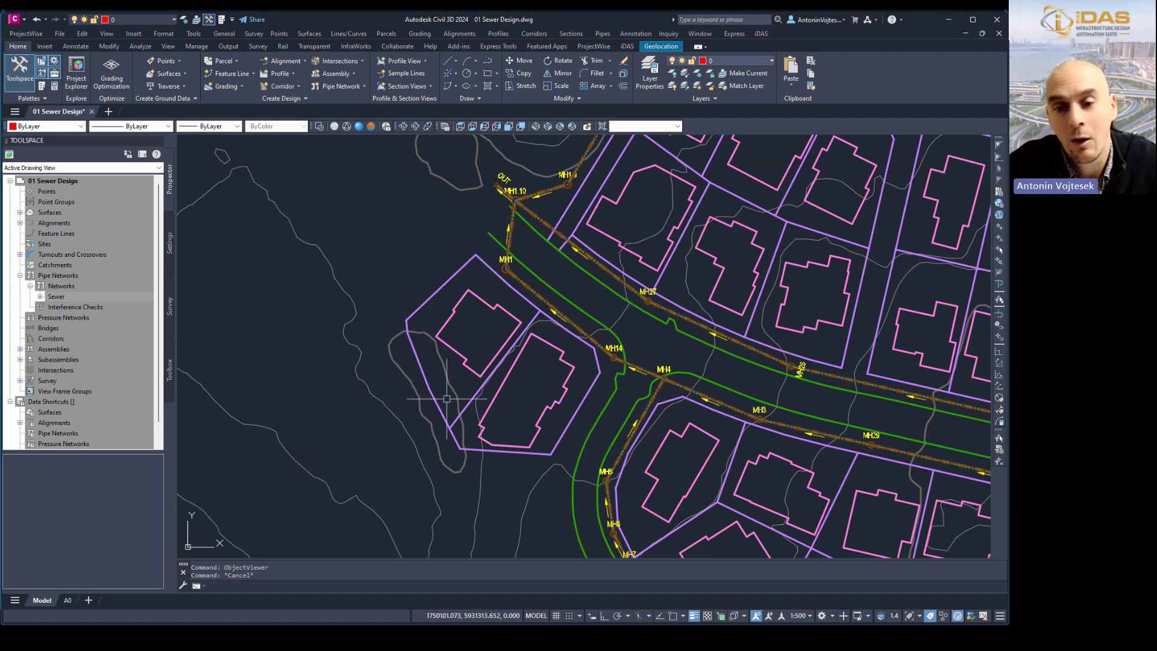
pyautogui.scroll(-6, 447, 399)
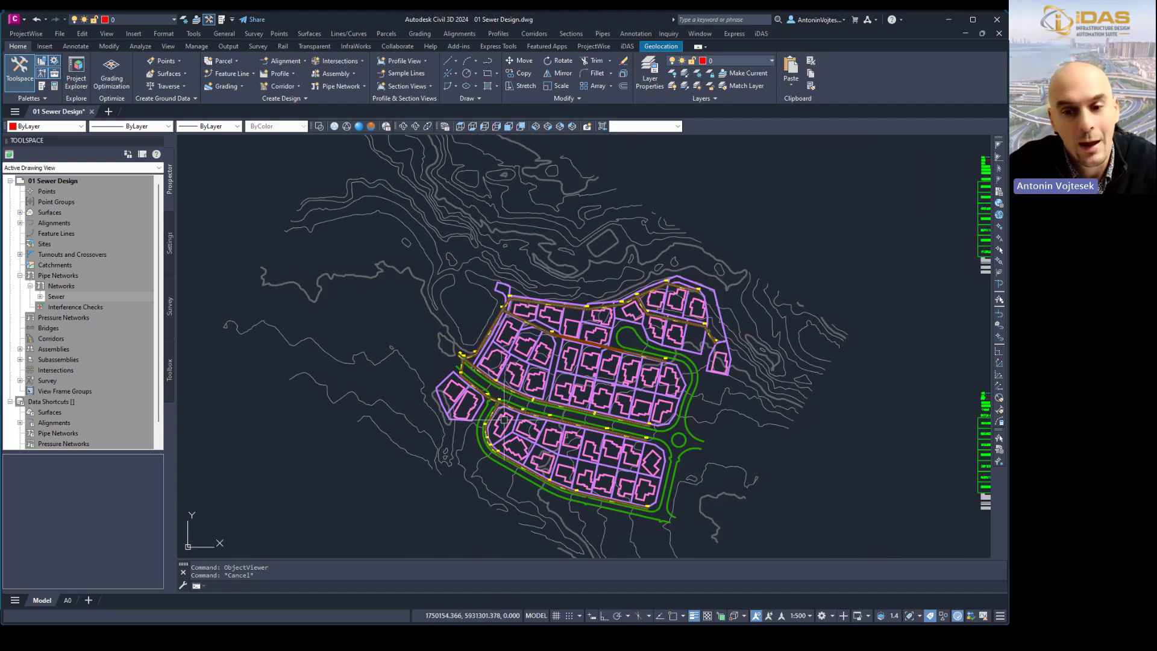
pyautogui.scroll(2, 452, 396)
pyautogui.click(440, 366)
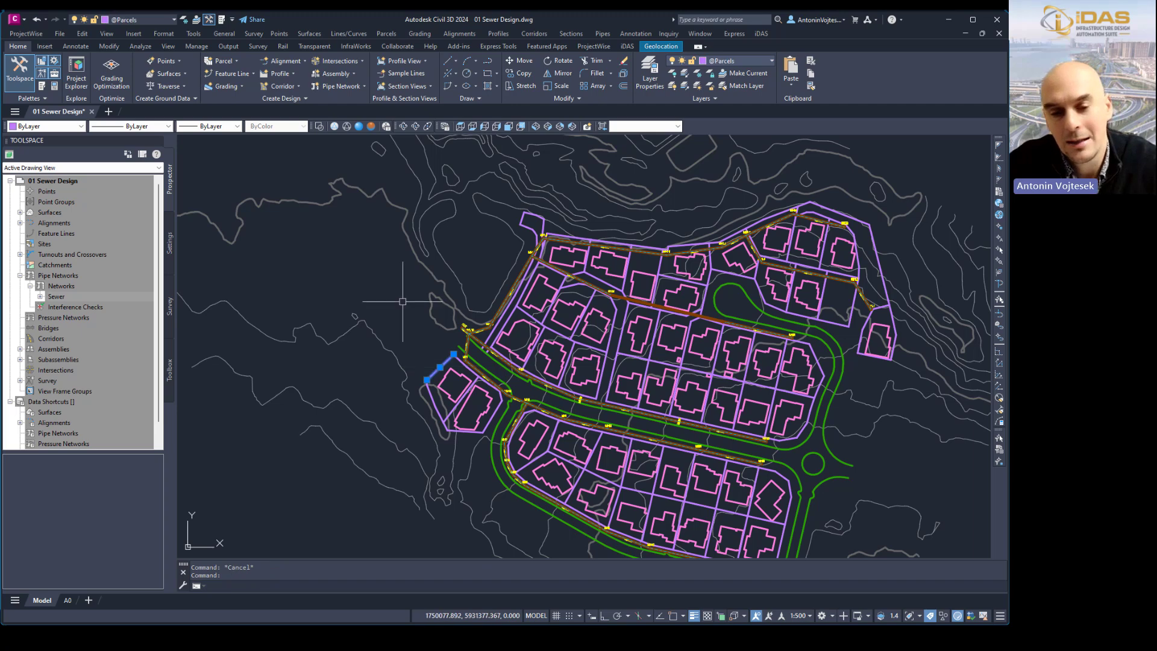
pyautogui.rightClick(403, 301)
pyautogui.click(462, 473)
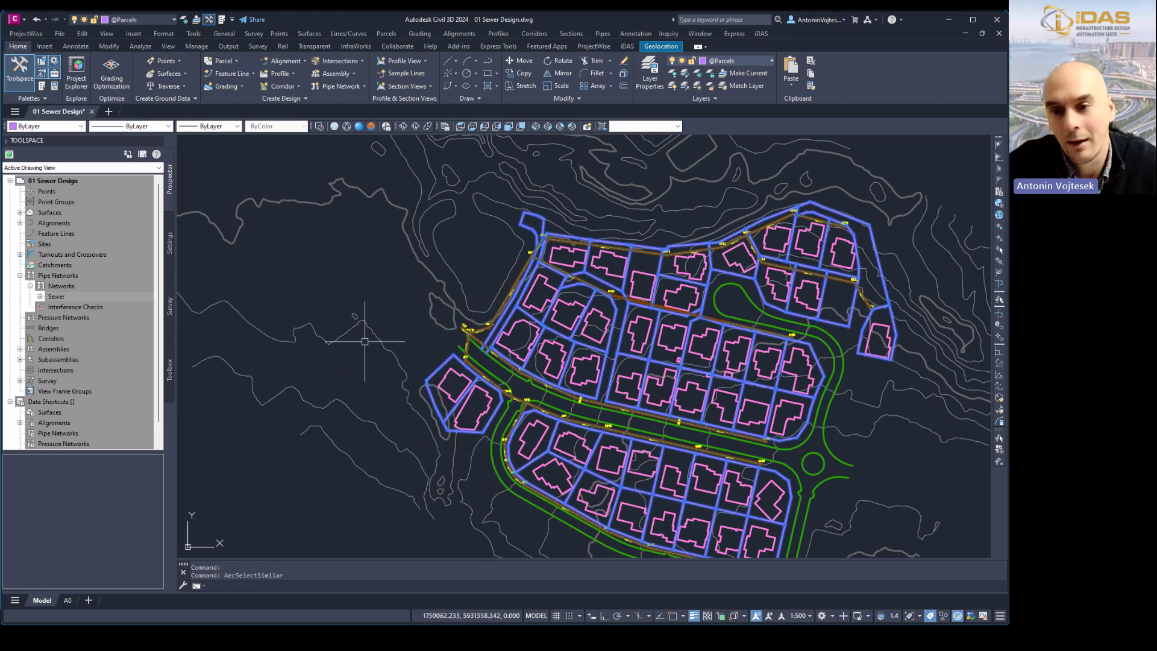
pyautogui.click(387, 34)
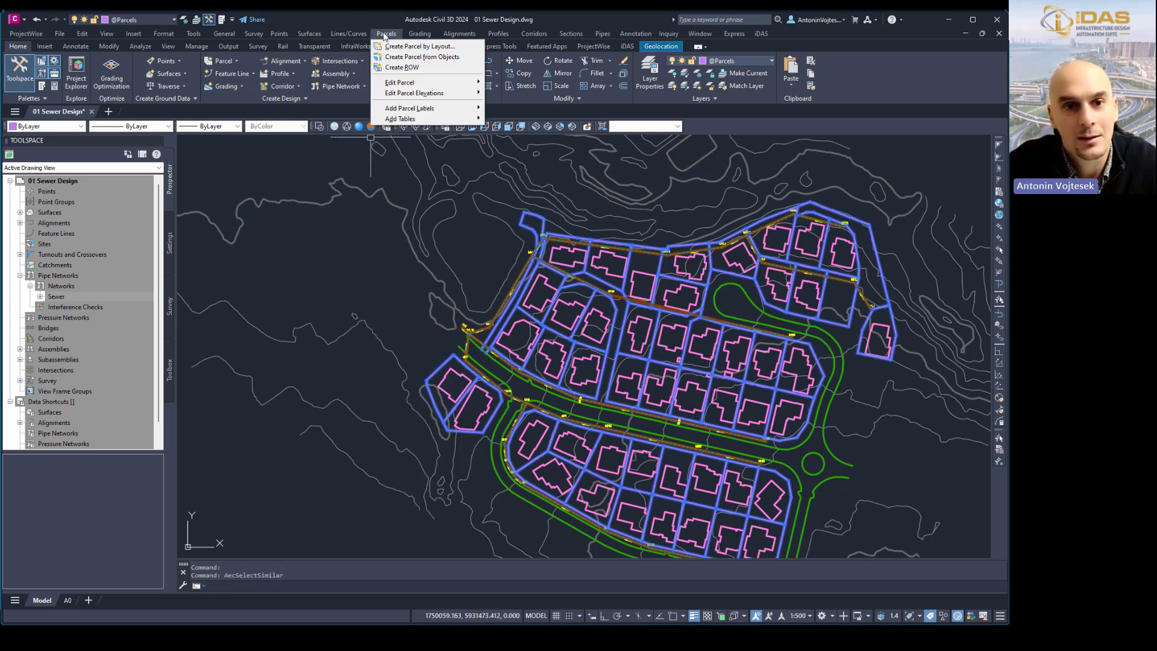
pyautogui.click(411, 57)
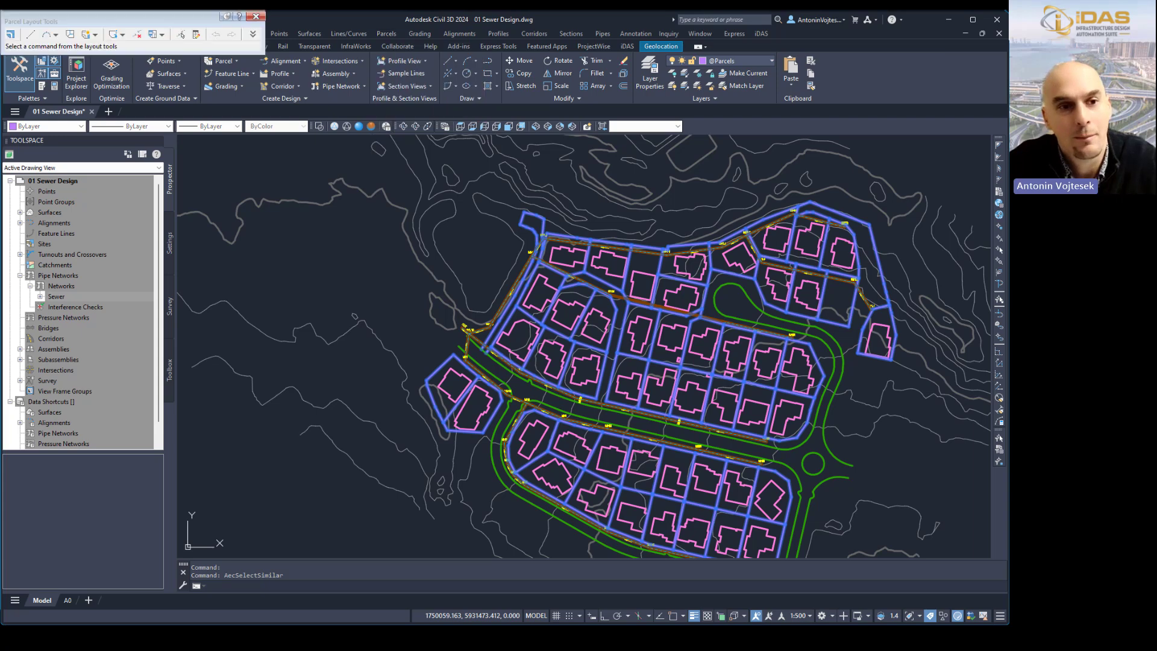
pyautogui.click(256, 17)
# Step: Create parcels from the selected boundary lines in Site 1 with the Residential 1 parcel style
pyautogui.click(386, 34)
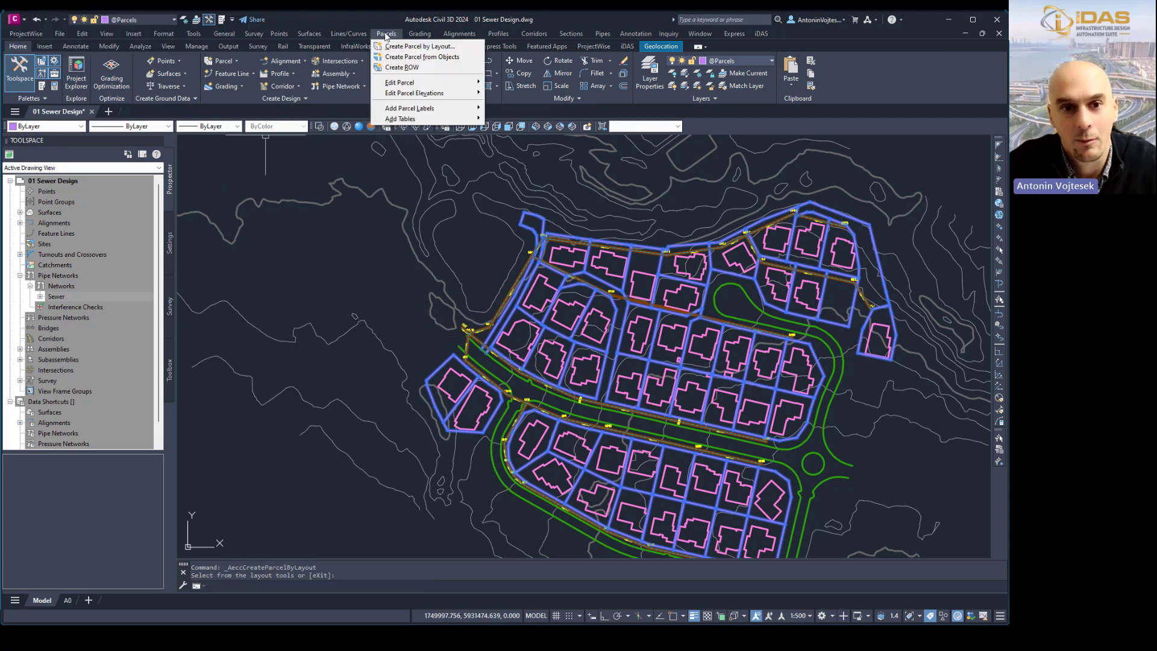
pyautogui.click(405, 57)
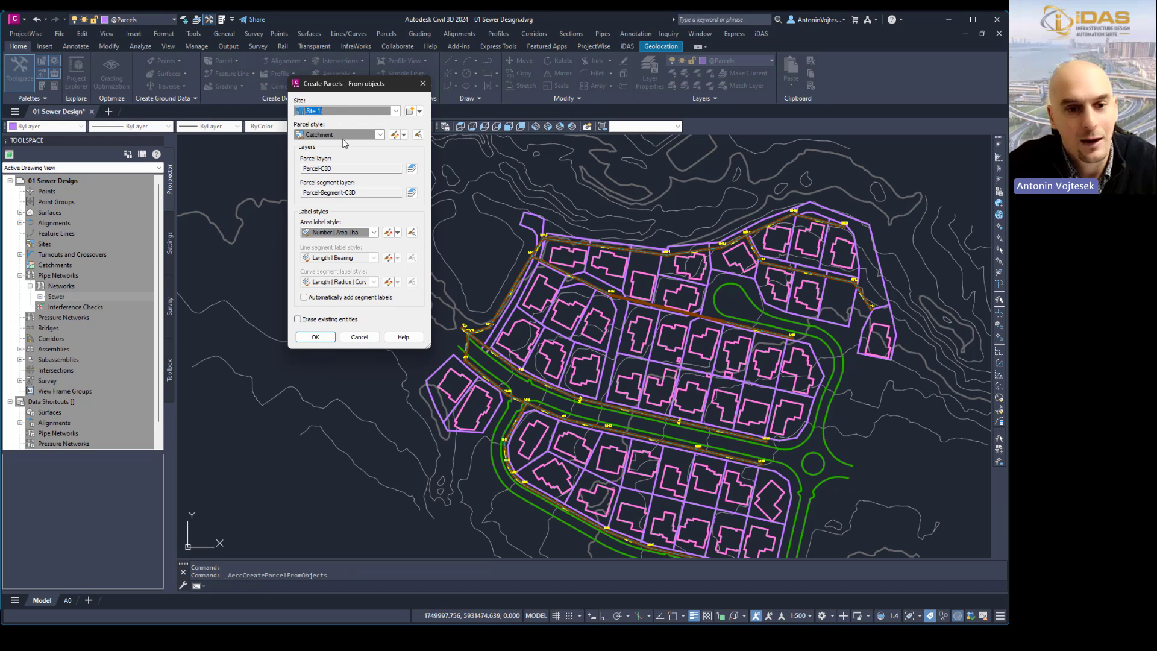
pyautogui.click(343, 136)
pyautogui.click(341, 235)
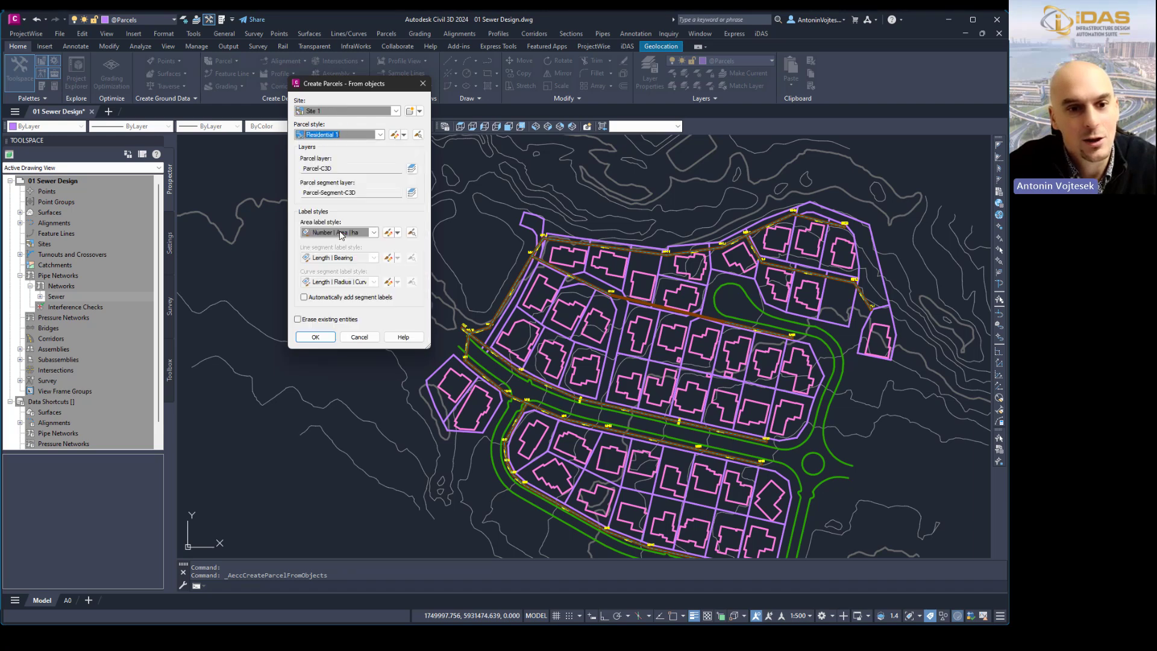
pyautogui.click(316, 335)
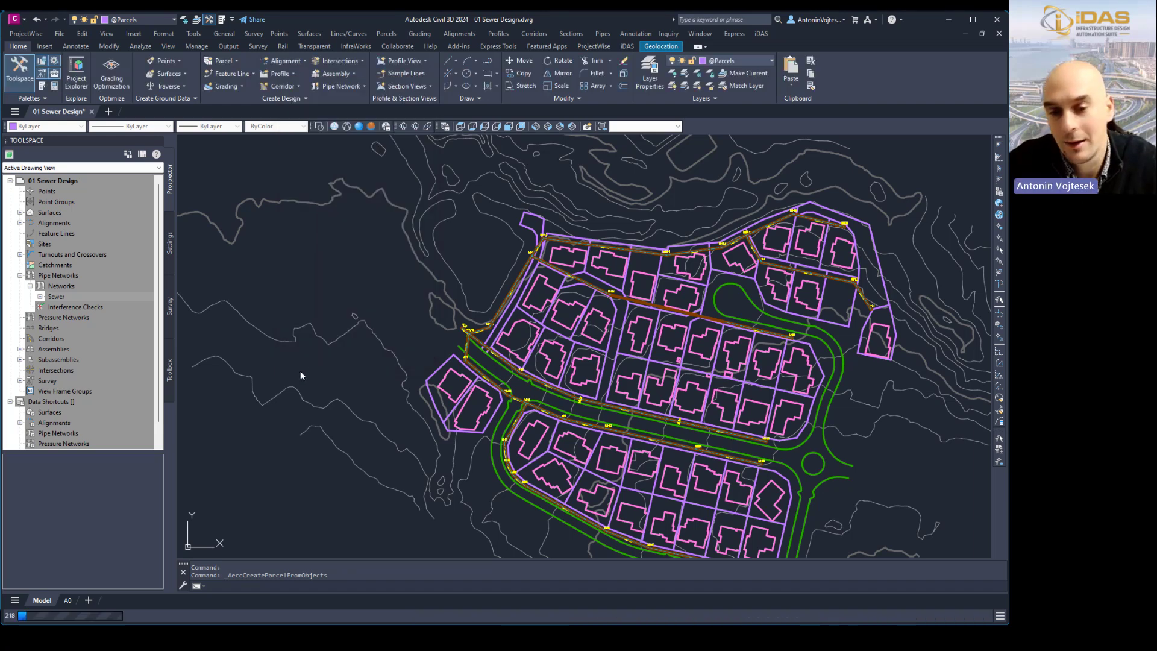
pyautogui.scroll(5, 482, 410)
pyautogui.press('Escape')
# Step: Edit the Residential 1 parcel style so that the Parcel Area Fill component is hidden in plan view
pyautogui.click(428, 391)
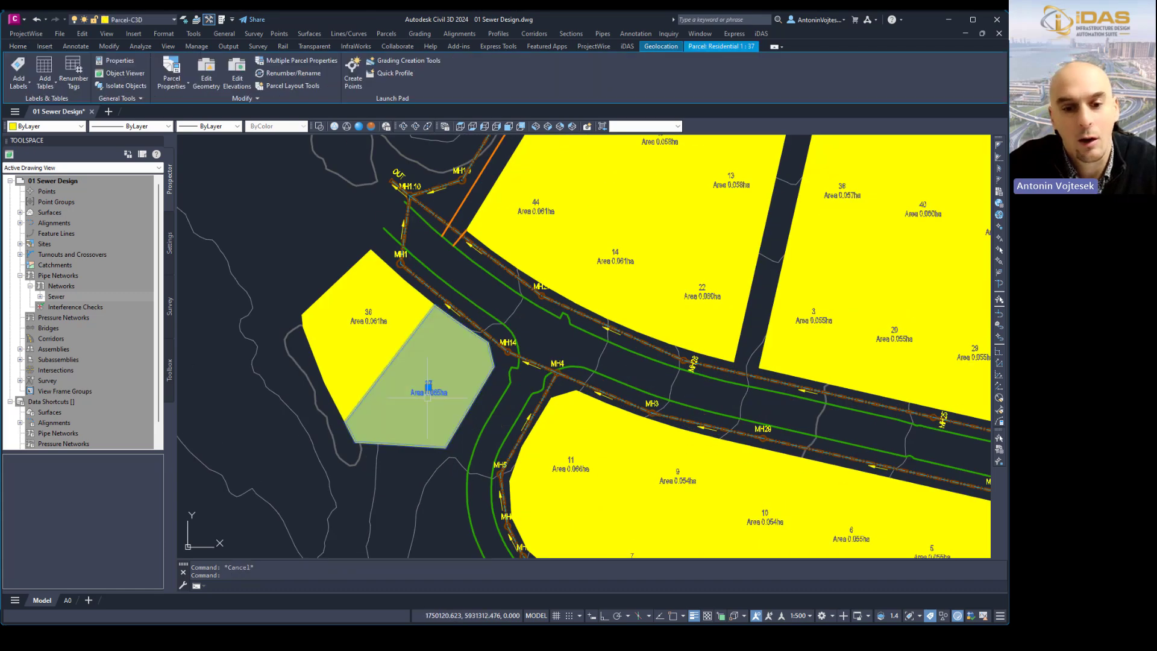
pyautogui.rightClick(426, 417)
pyautogui.click(472, 339)
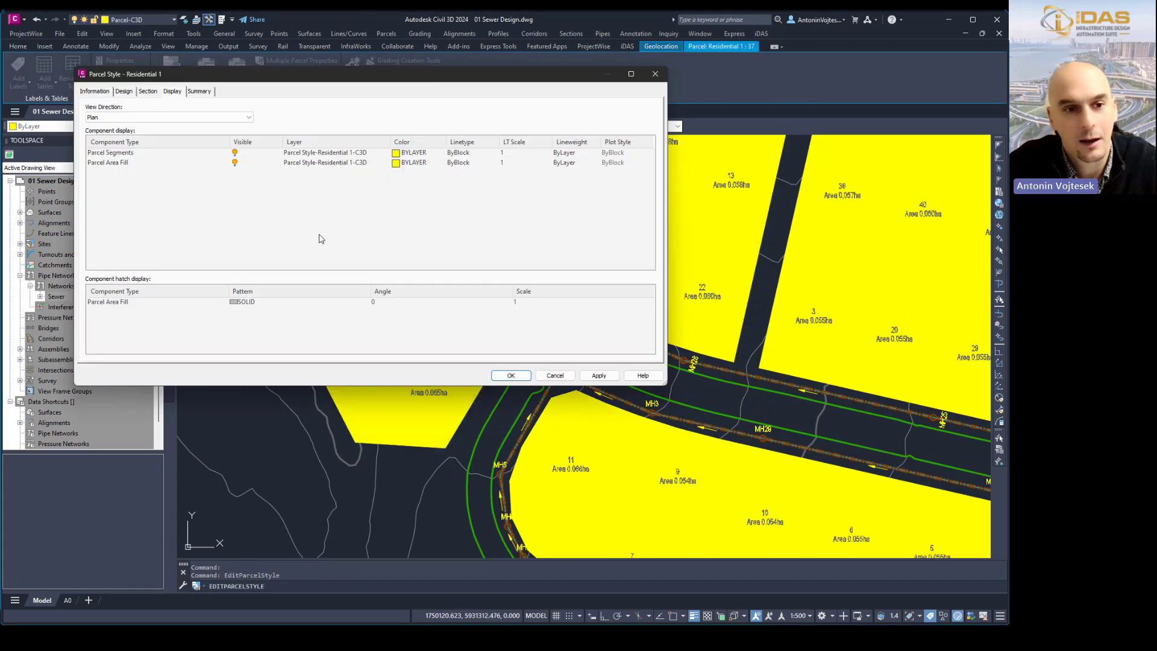
pyautogui.click(235, 163)
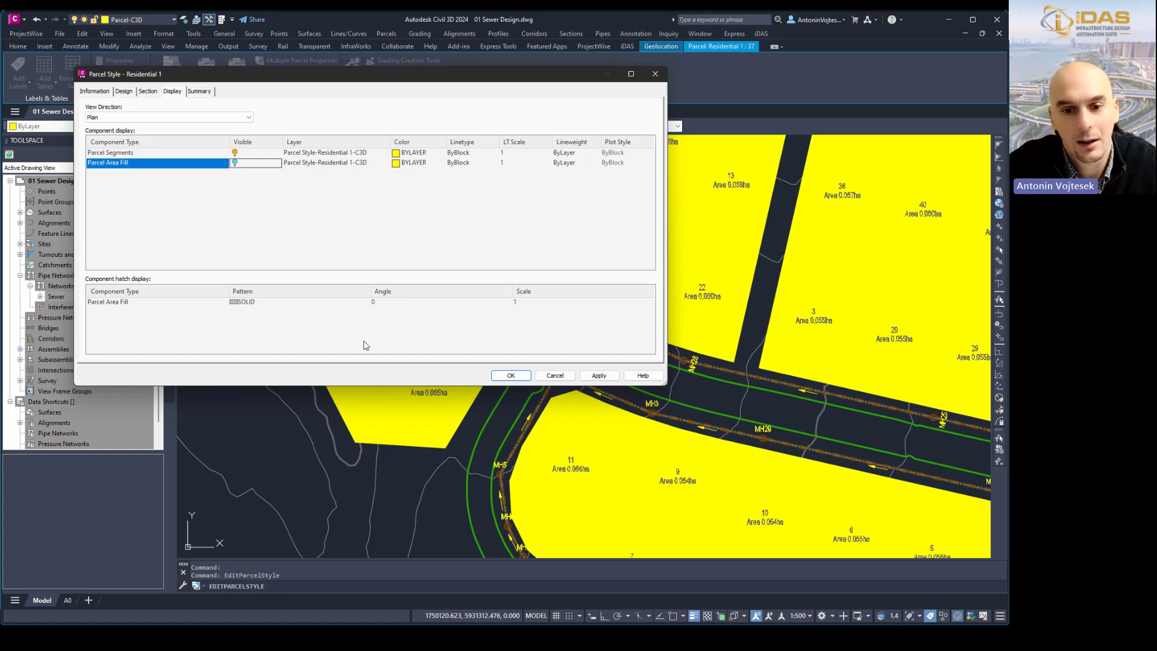
pyautogui.click(517, 376)
pyautogui.press('Escape')
# Step: Check the created parcels, their segments and area labels around manholes MH1 to MH4
pyautogui.scroll(-6, 438, 385)
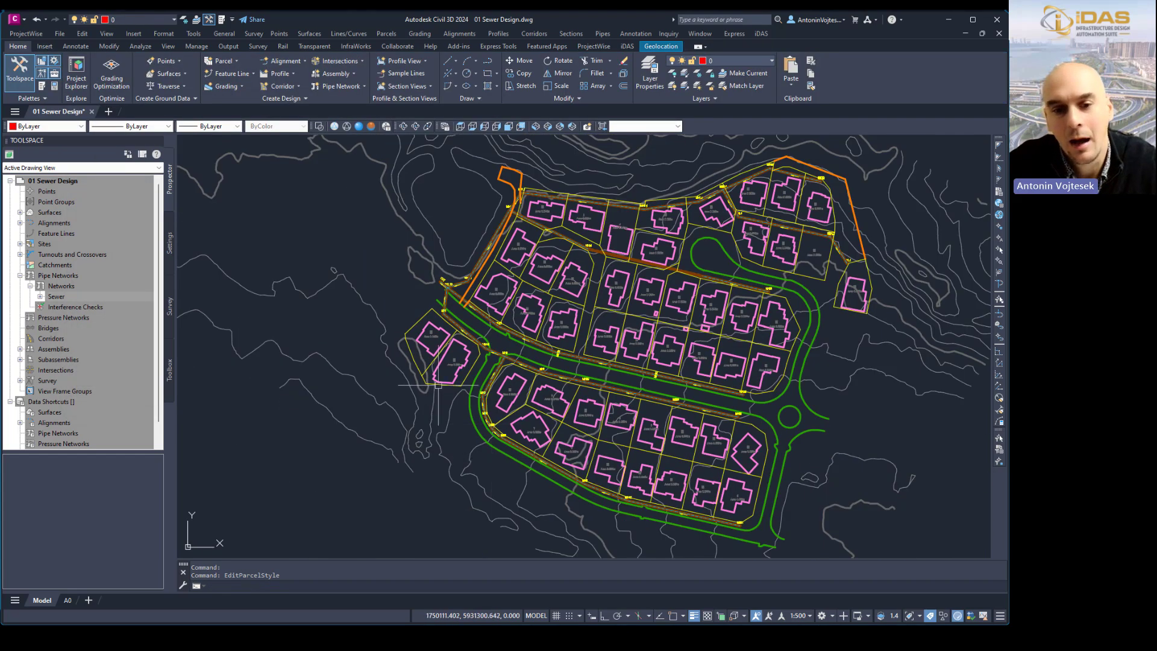
pyautogui.scroll(5, 438, 385)
pyautogui.click(499, 371)
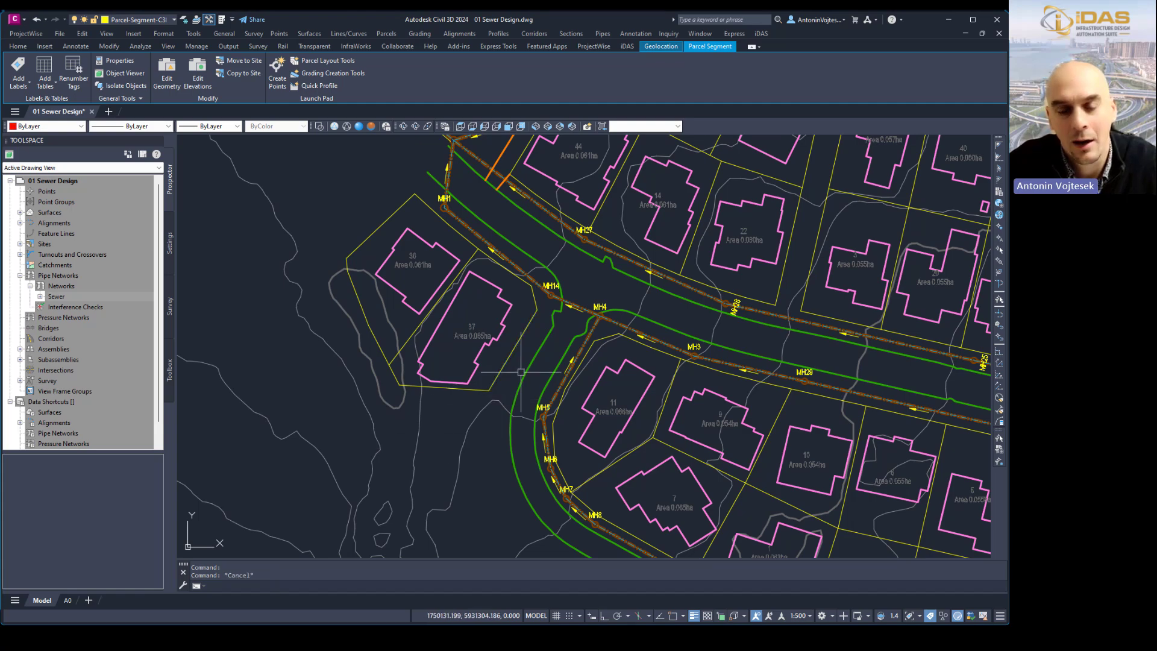
pyautogui.press('Escape')
pyautogui.moveTo(510, 339); pyautogui.dragTo(485, 414, button='middle')
pyautogui.scroll(-3, 486, 415)
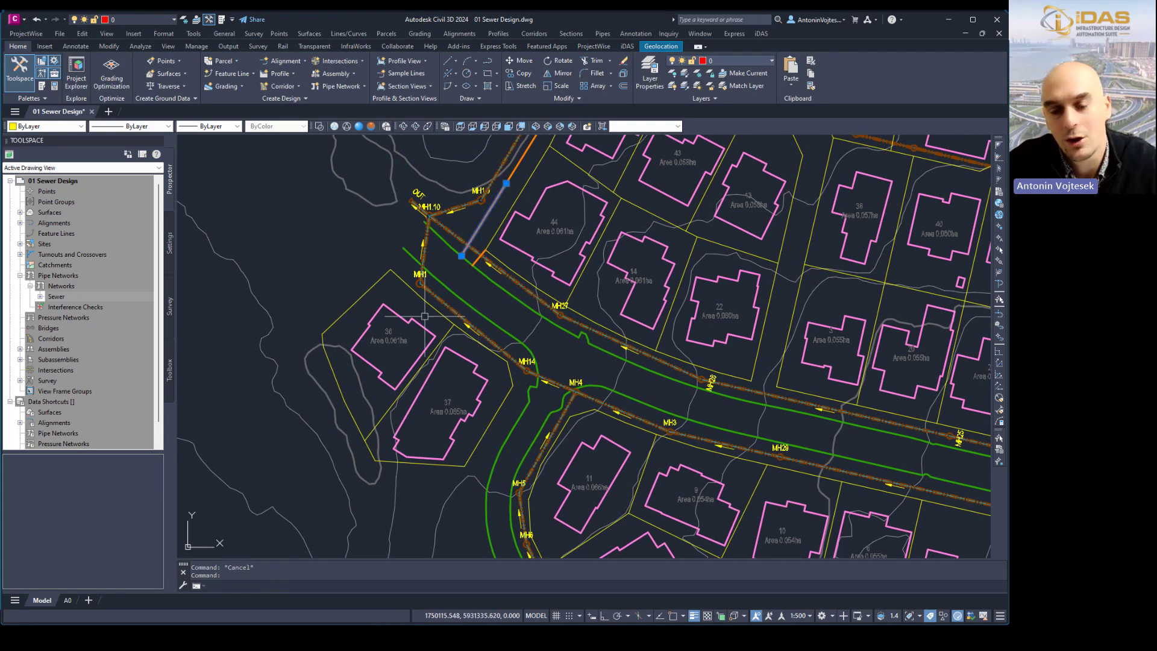
pyautogui.scroll(-3, 471, 370)
pyautogui.moveTo(467, 375)
pyautogui.mouseDown(button='middle')
pyautogui.moveTo(382, 423)
pyautogui.moveTo(428, 406)
pyautogui.mouseUp(button='middle')
# Step: Switch to the iDAS pipe manager with Site 1 as the current site and show the House Connections table and parameters
pyautogui.click(626, 47)
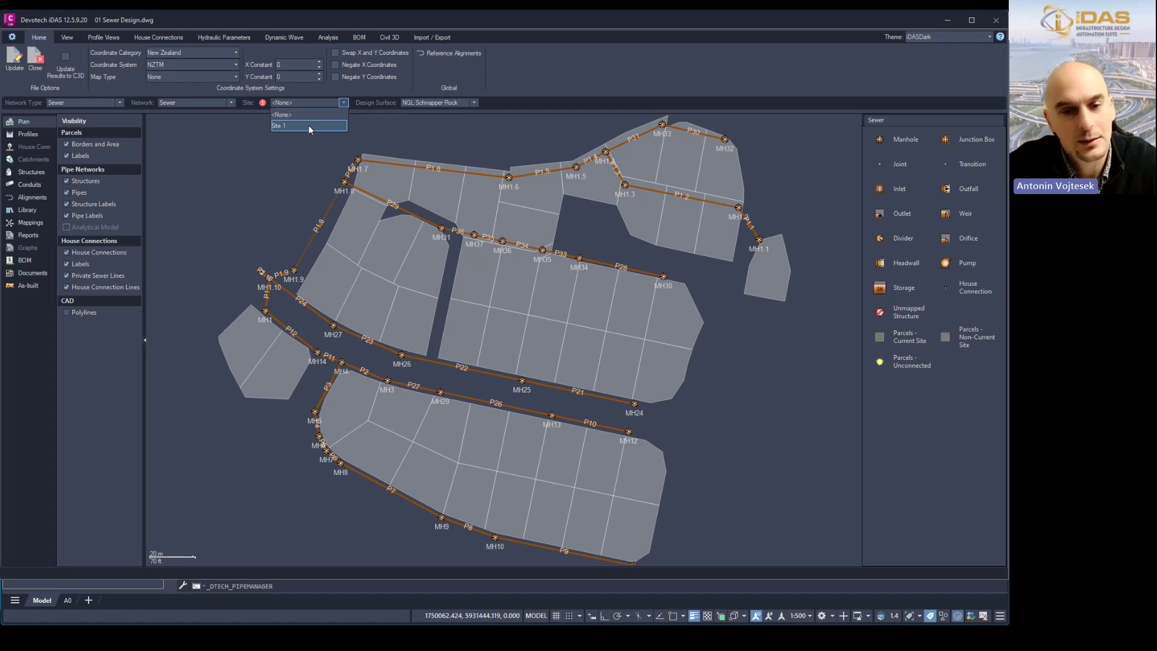
pyautogui.click(309, 126)
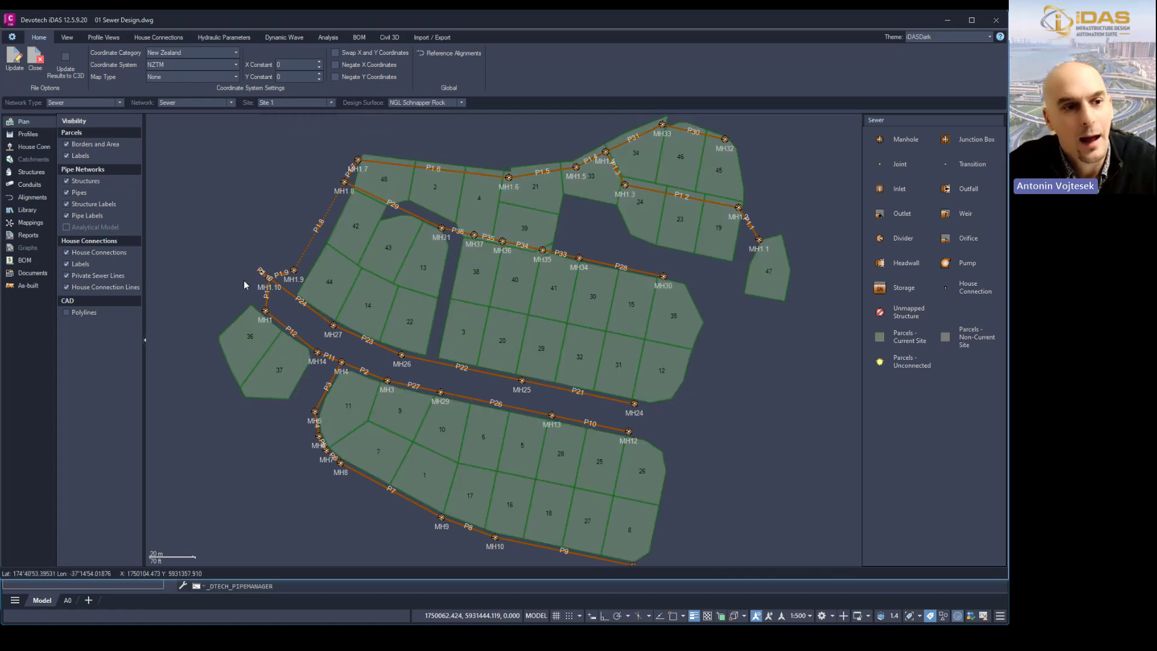
pyautogui.click(28, 148)
pyautogui.click(149, 38)
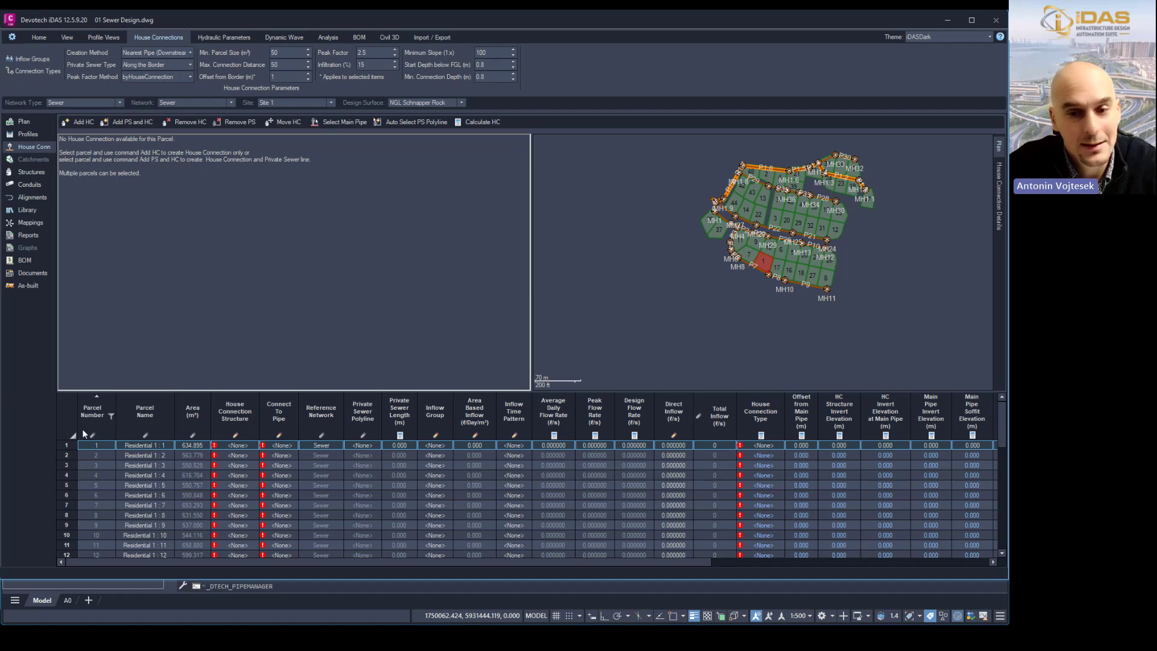
# Step: Add private sewers and house connections to all parcels of Site 1 with the current house connection parameters
pyautogui.click(72, 414)
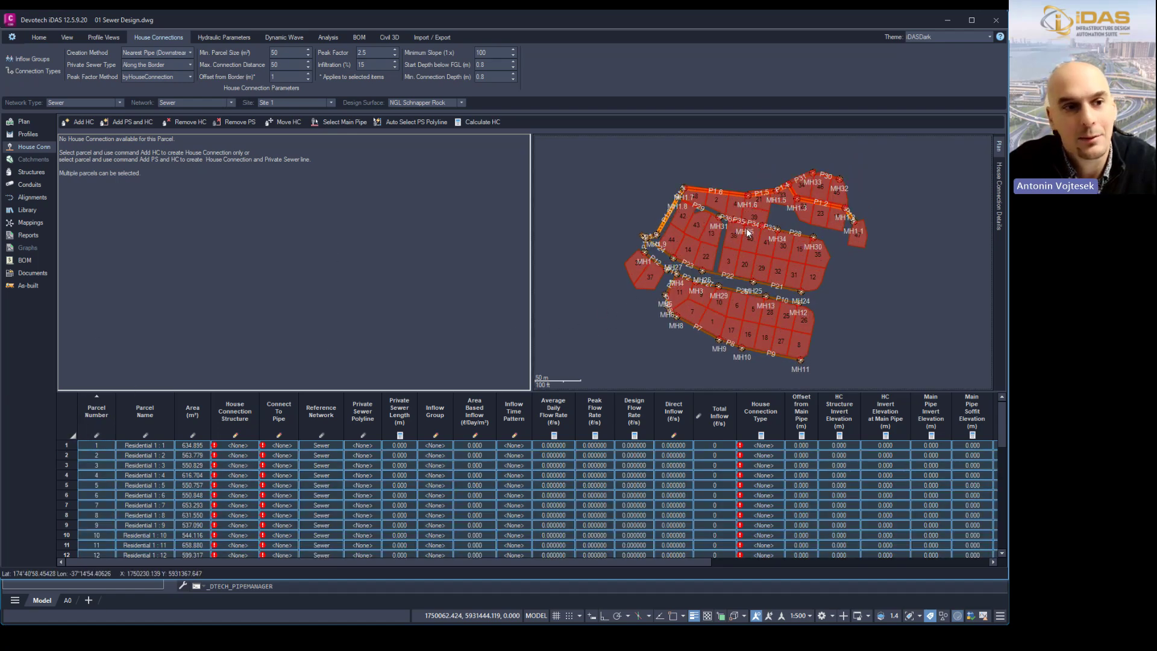
pyautogui.click(129, 123)
pyautogui.click(536, 321)
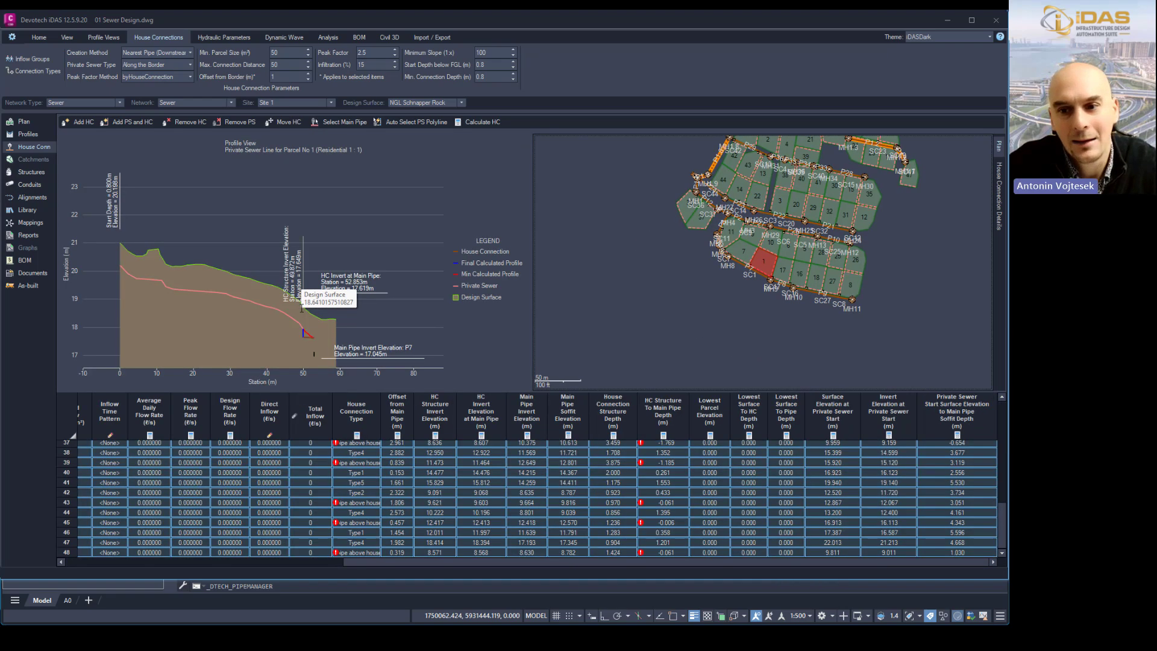
# Step: Examine parcel 1's private sewer and house connection in the plan and in its profile against main pipe P7
pyautogui.scroll(8, 760, 264)
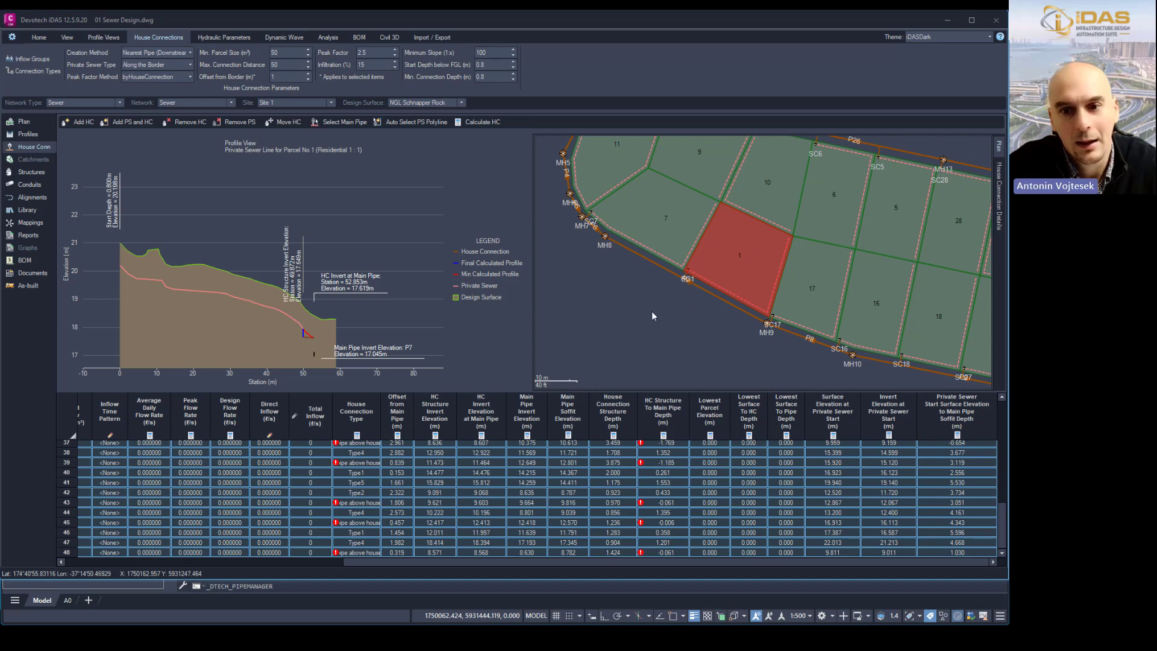
pyautogui.moveTo(652, 311); pyautogui.dragTo(616, 356, button='middle')
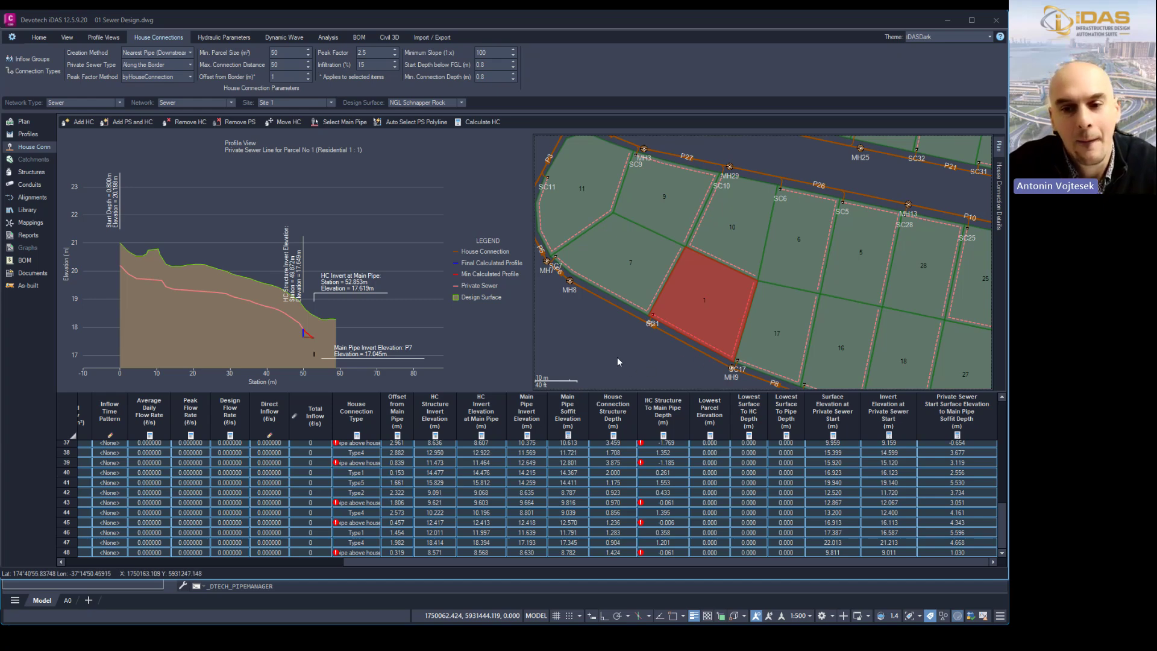
pyautogui.moveTo(617, 358); pyautogui.dragTo(653, 310, button='middle')
pyautogui.scroll(1, 792, 234)
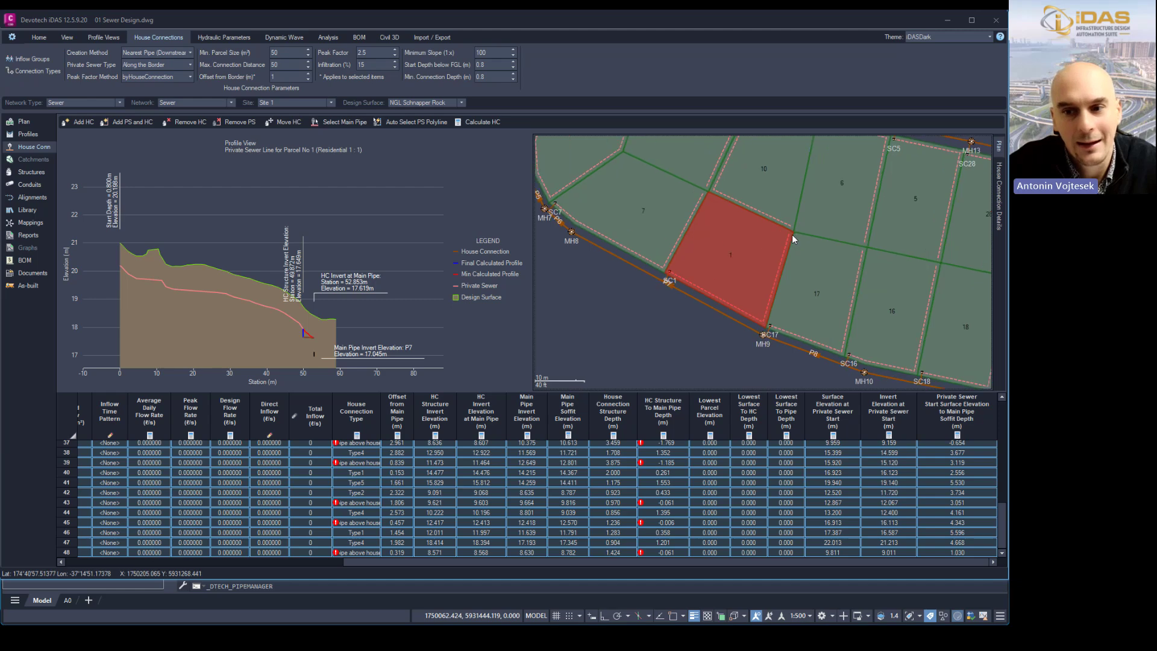
pyautogui.scroll(1, 792, 234)
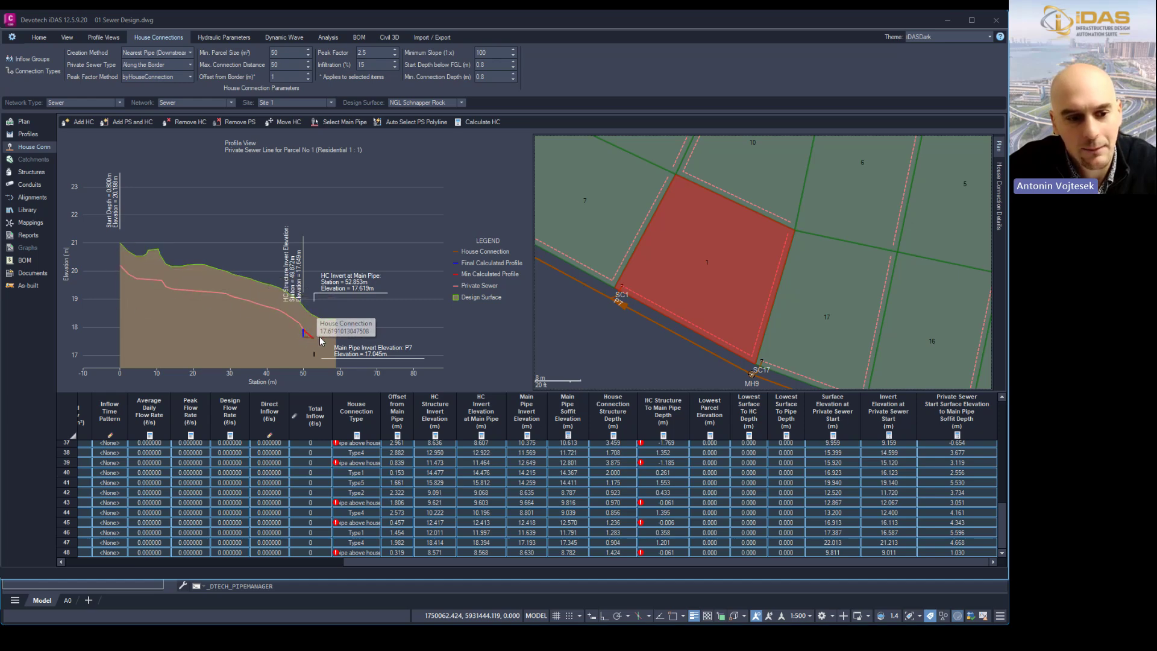
pyautogui.scroll(12, 166, 497)
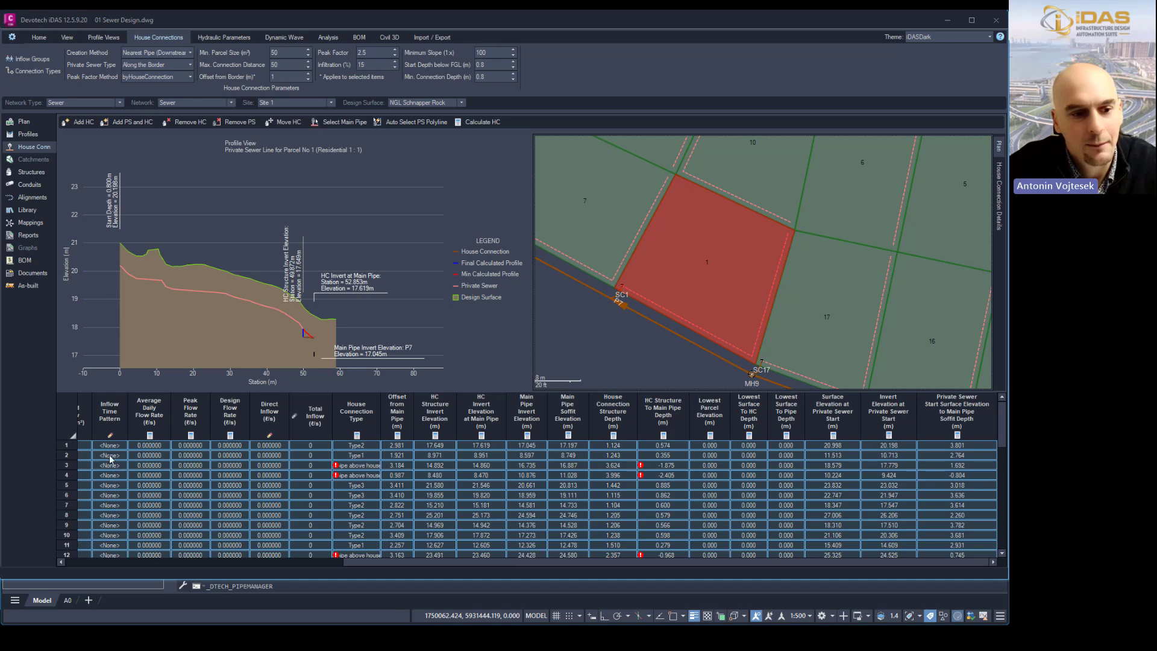
pyautogui.click(106, 447)
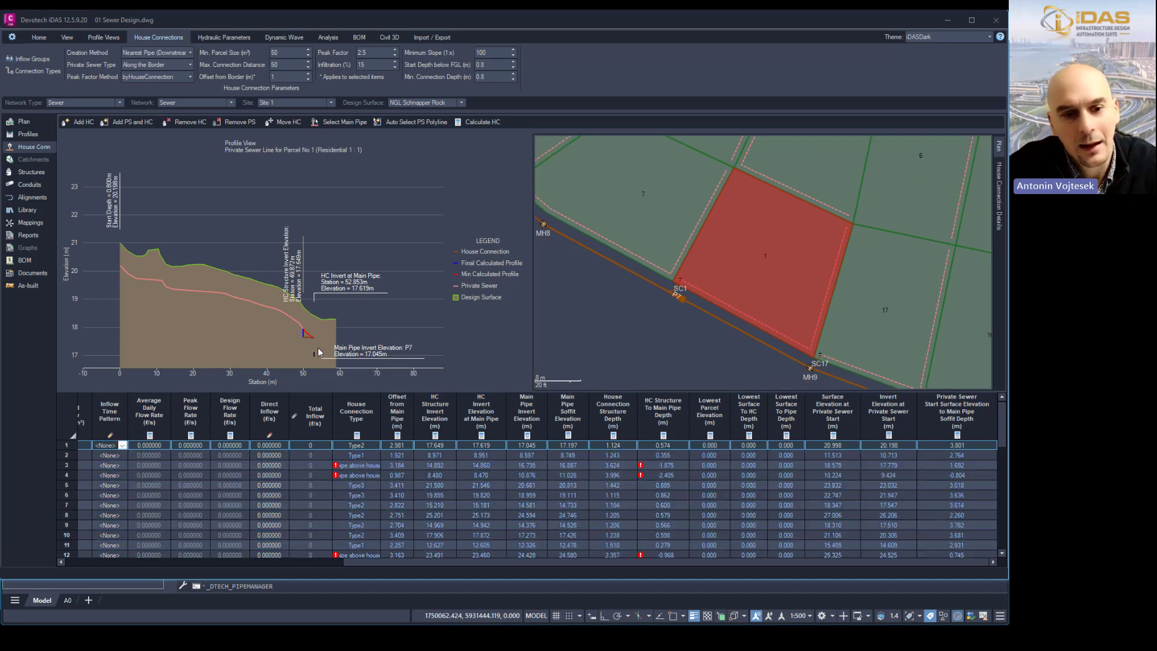
pyautogui.moveTo(315, 346)
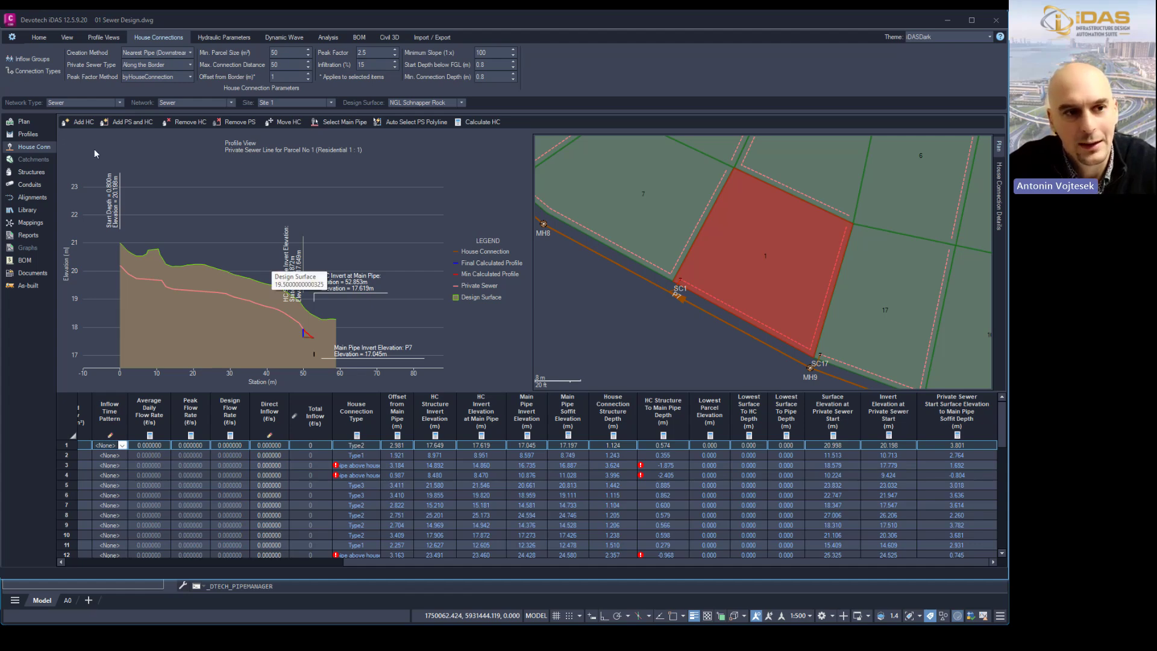
# Step: Review the depth ranges of the house connection types and the house connection details diagram, leaving the types unchanged
pyautogui.click(36, 71)
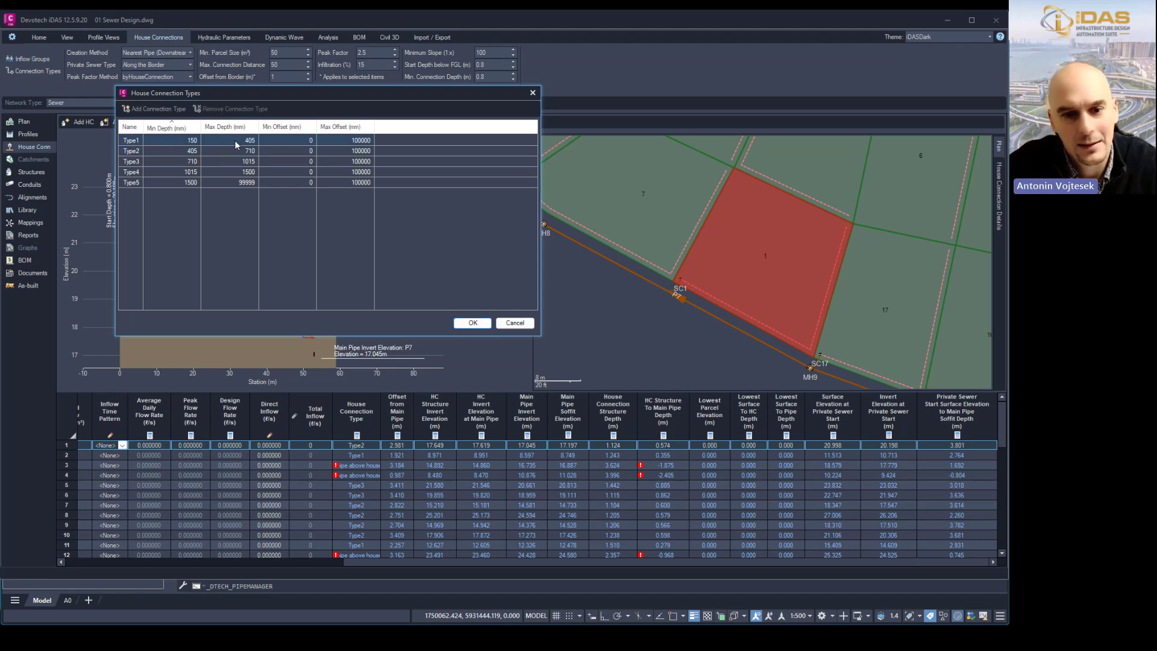
pyautogui.click(517, 323)
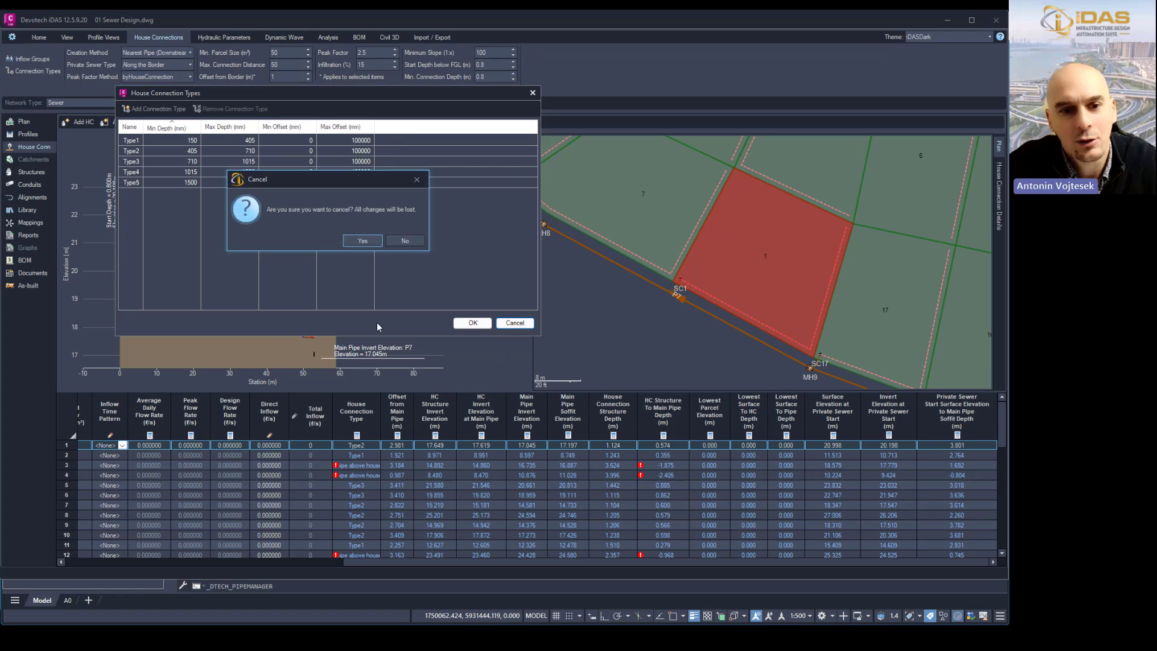
pyautogui.click(360, 241)
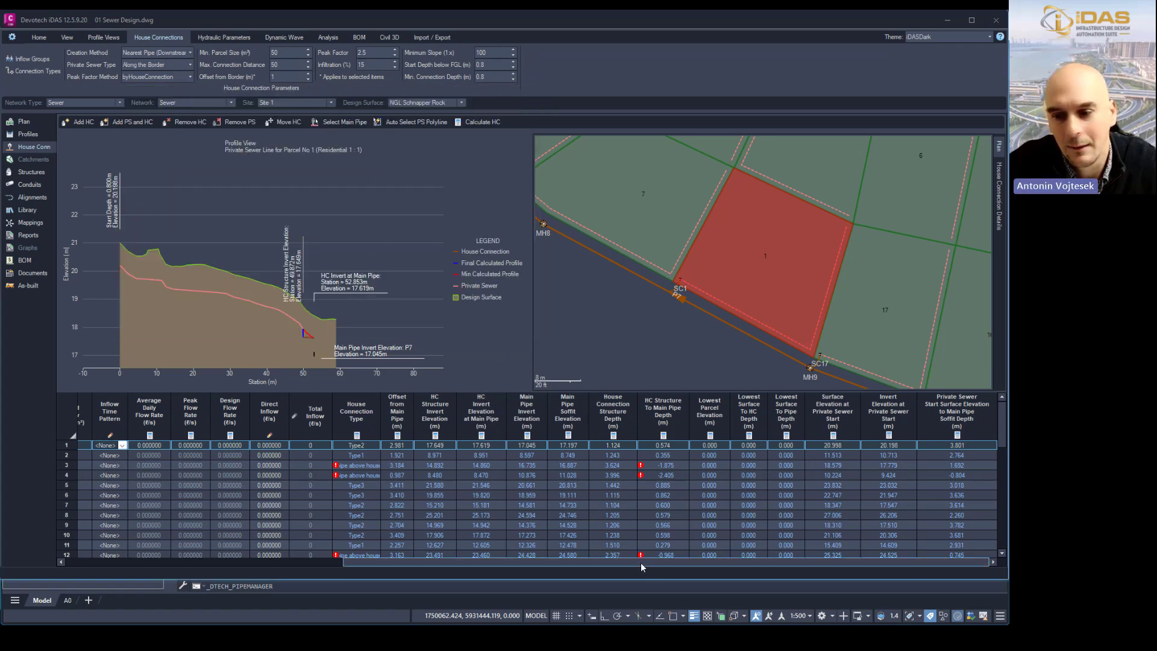
pyautogui.rightClick(381, 458)
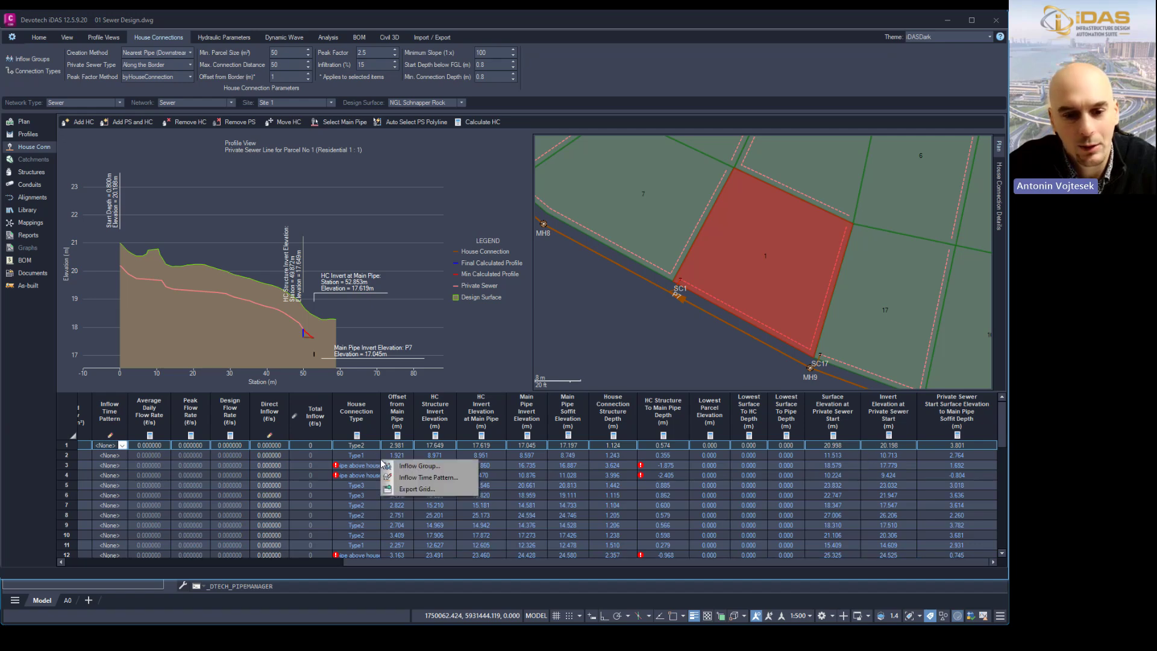
pyautogui.click(412, 489)
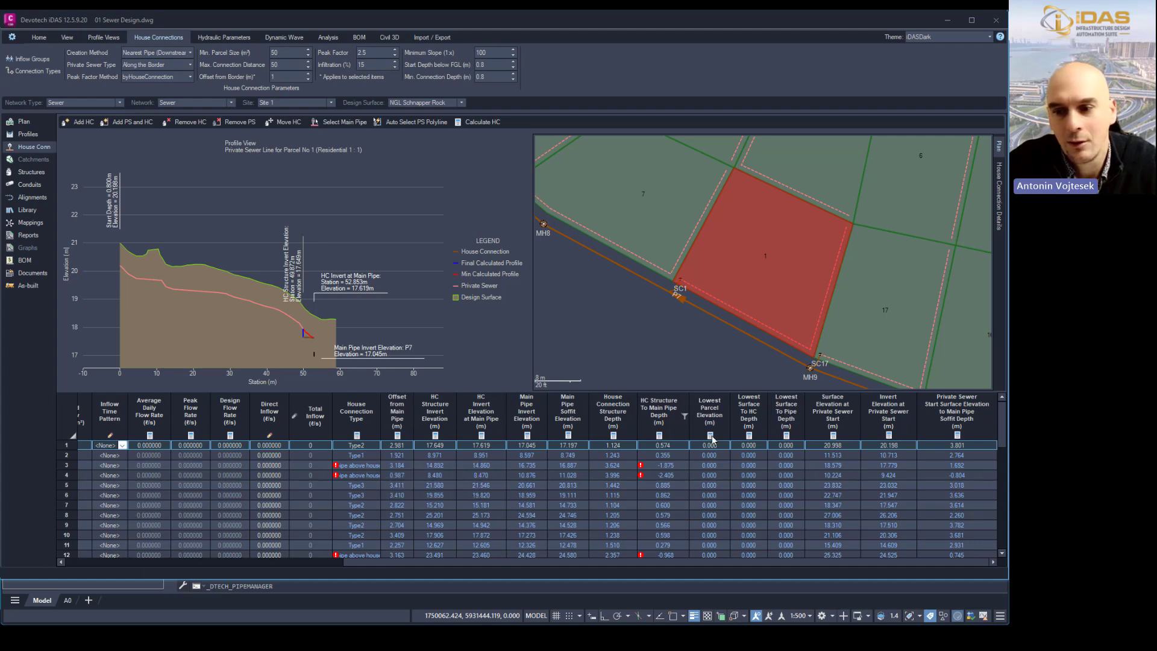
pyautogui.click(998, 208)
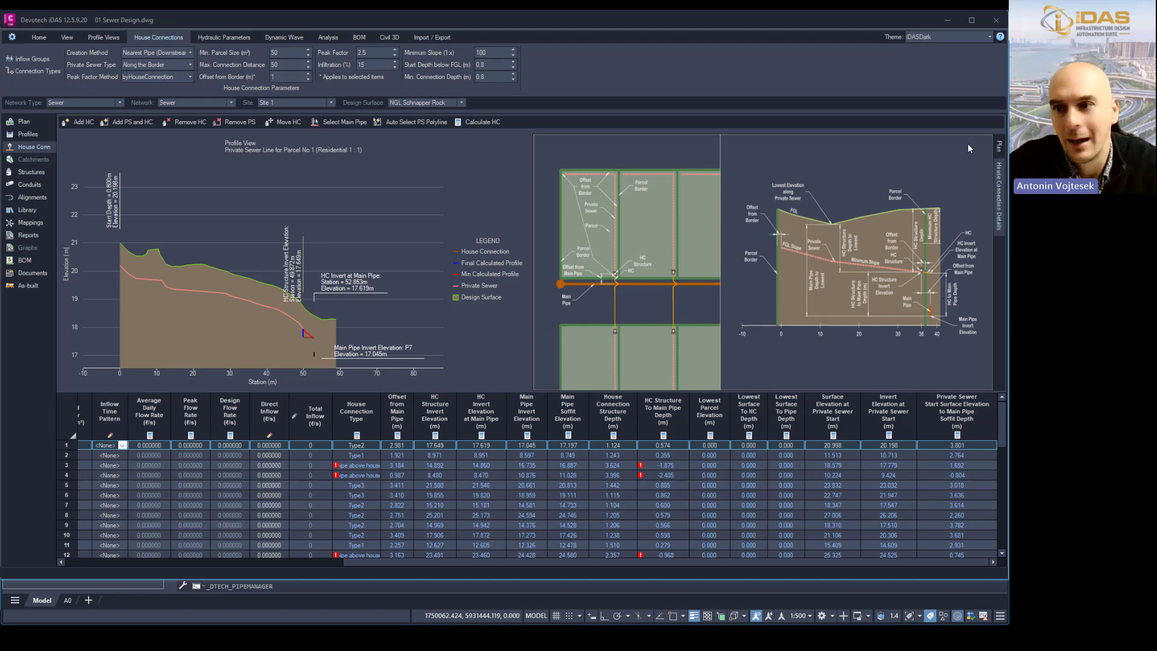
pyautogui.click(998, 145)
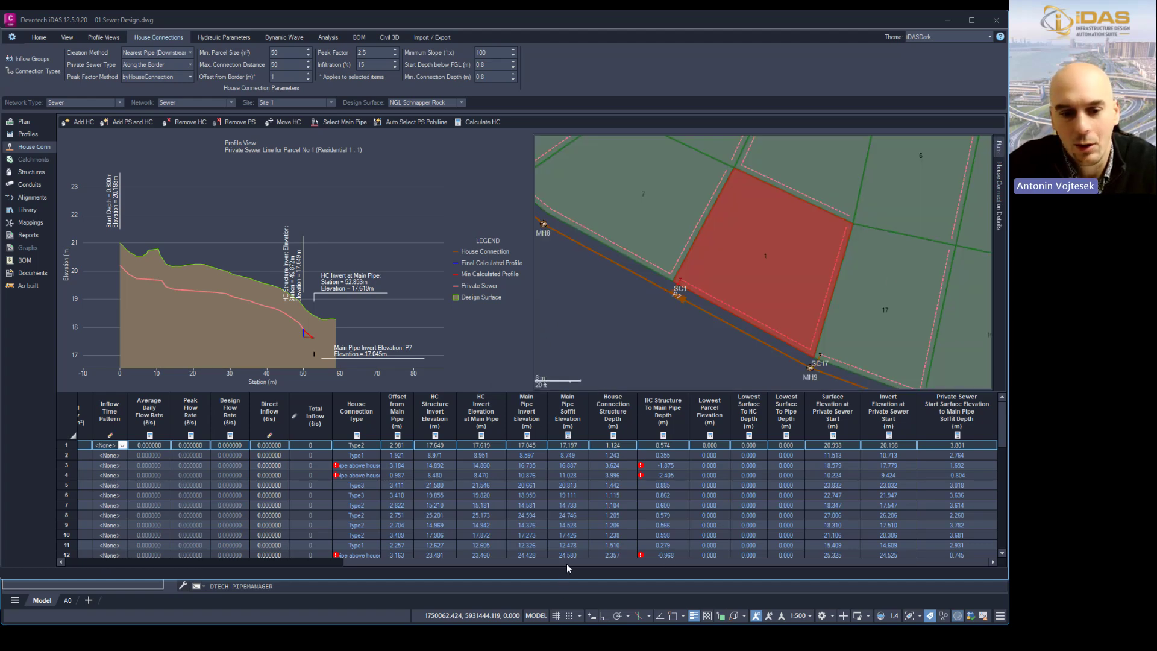
# Step: Inspect the flagged house connections of parcels 3, 4 and 12 in their profiles and in the plan
pyautogui.moveTo(566, 562); pyautogui.dragTo(284, 566)
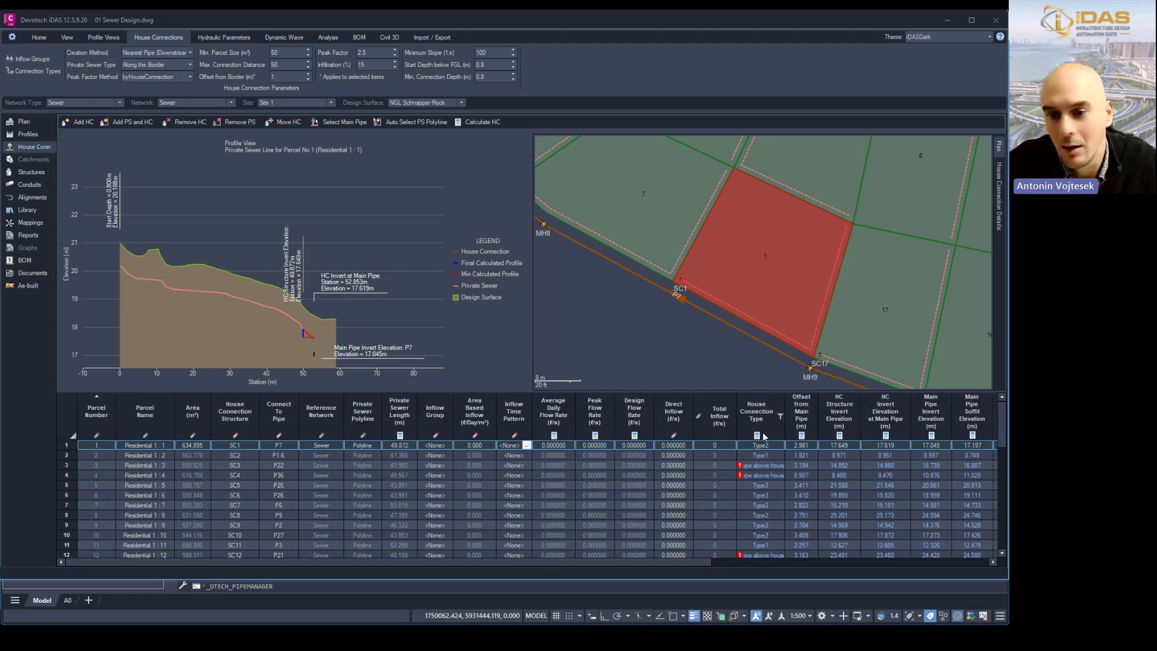
pyautogui.click(766, 466)
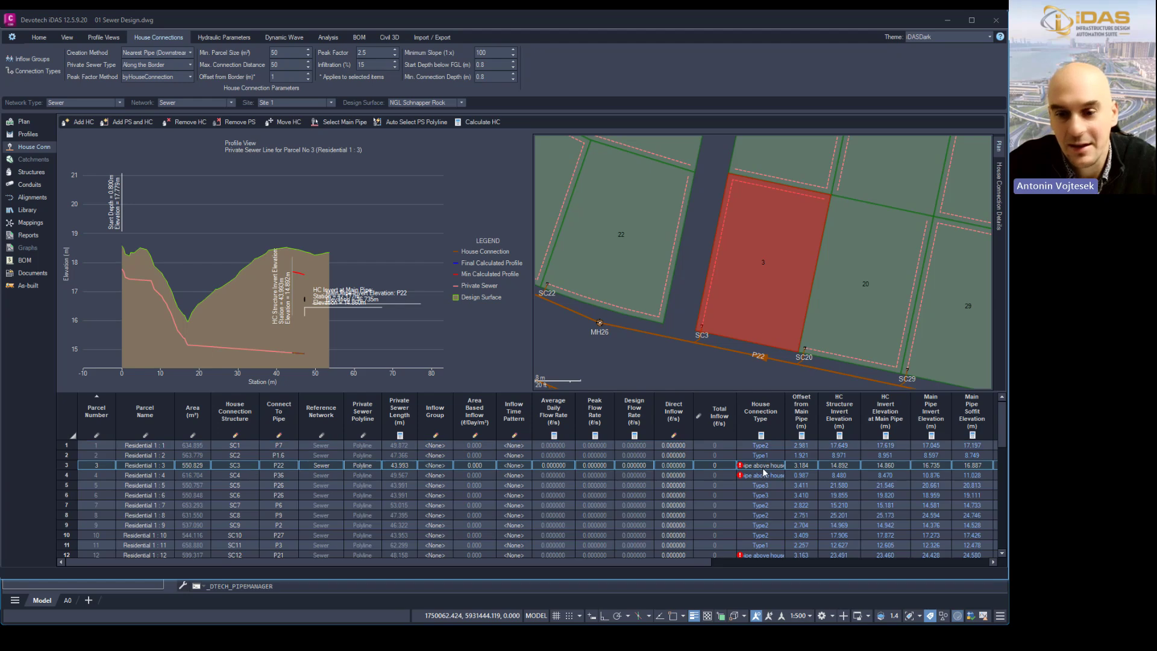
pyautogui.click(763, 476)
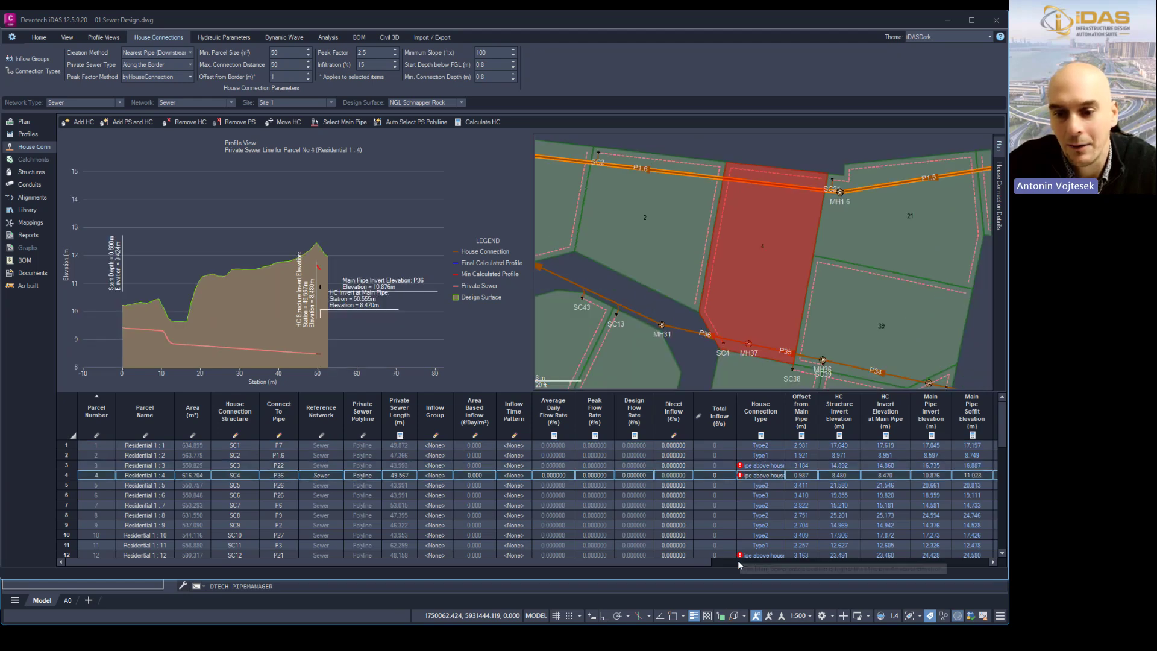
pyautogui.click(748, 557)
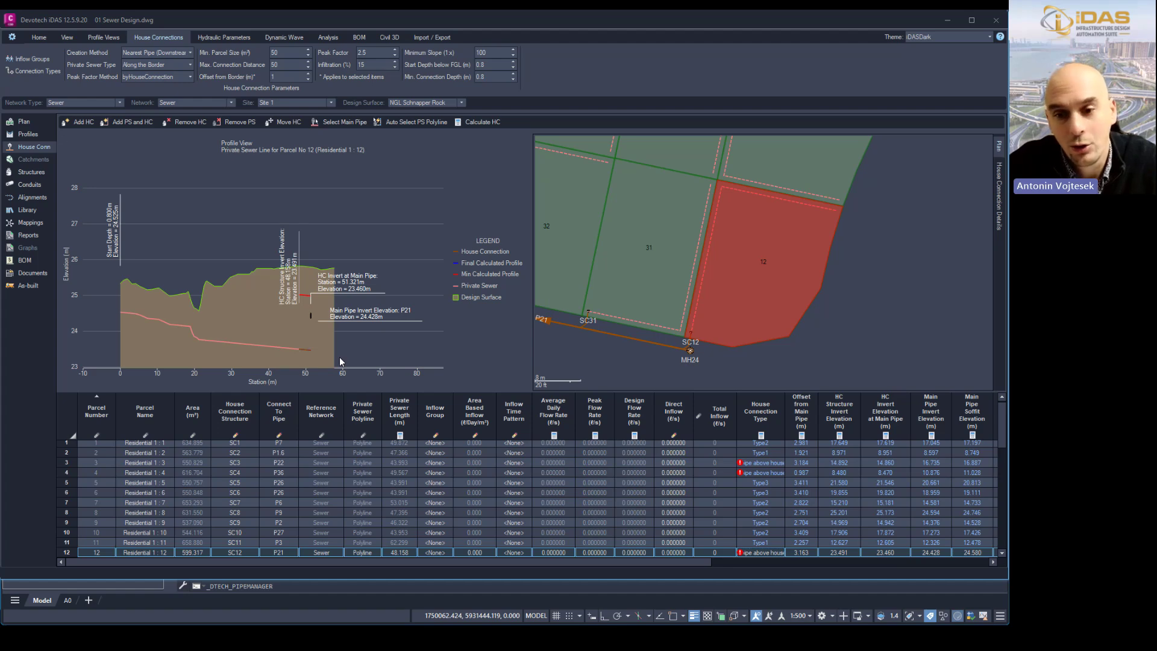
pyautogui.scroll(-5, 857, 326)
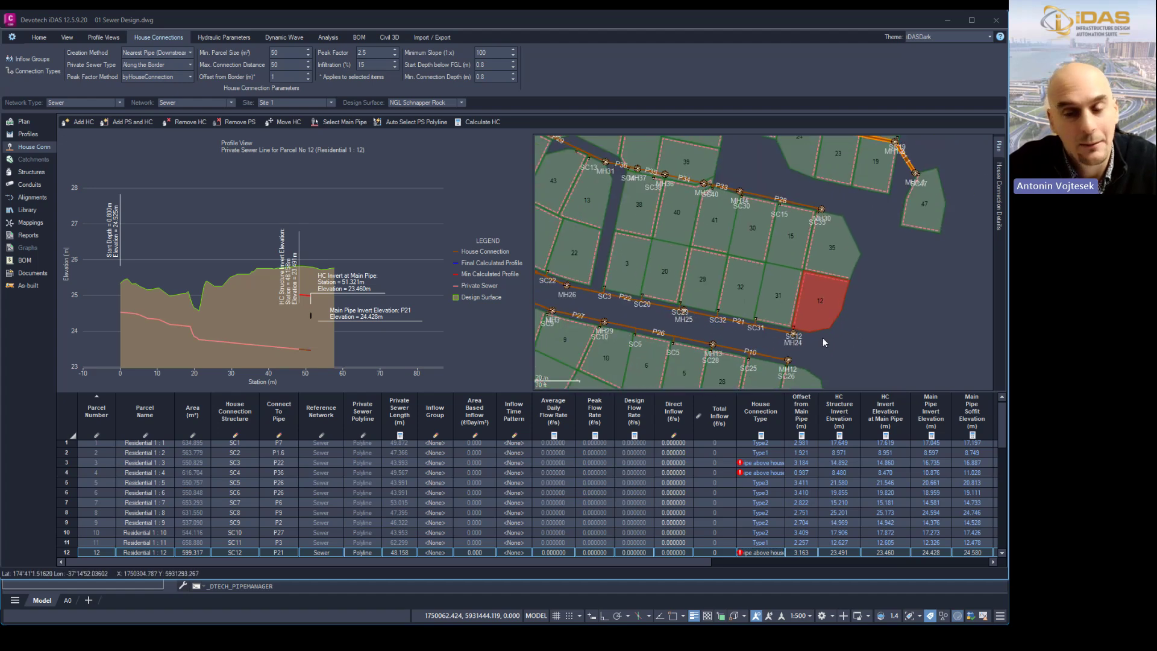
pyautogui.moveTo(816, 338); pyautogui.dragTo(976, 330, button='middle')
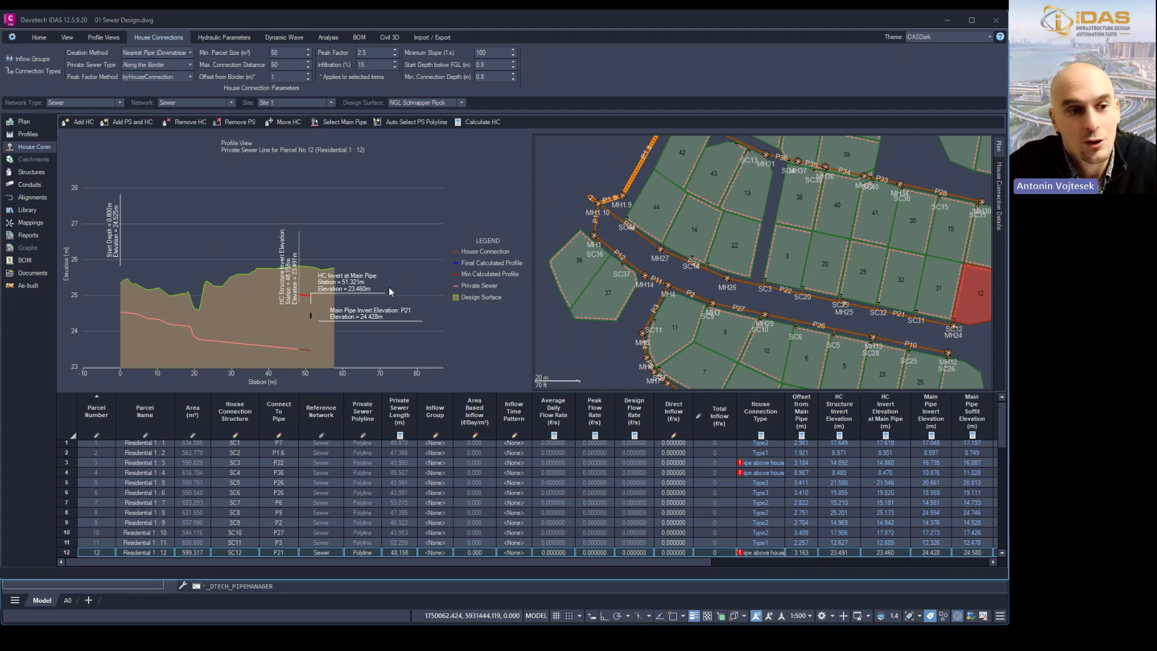
# Step: Show the profile of the branch from MH24 to OUT
pyautogui.click(27, 134)
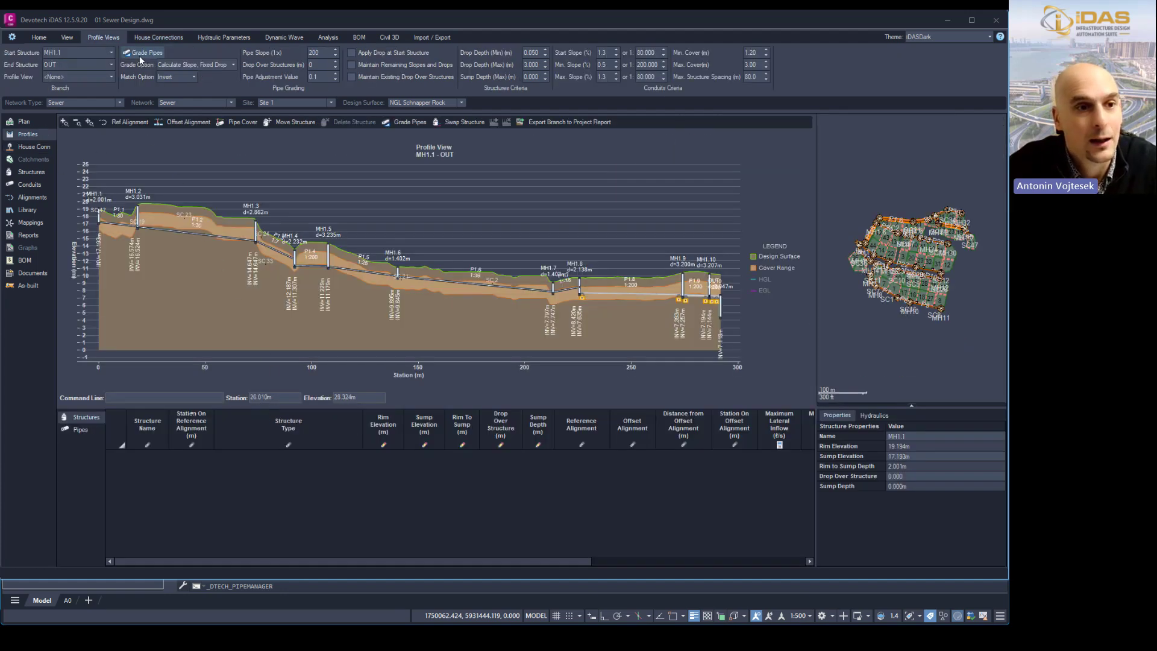
pyautogui.click(106, 53)
pyautogui.click(107, 62)
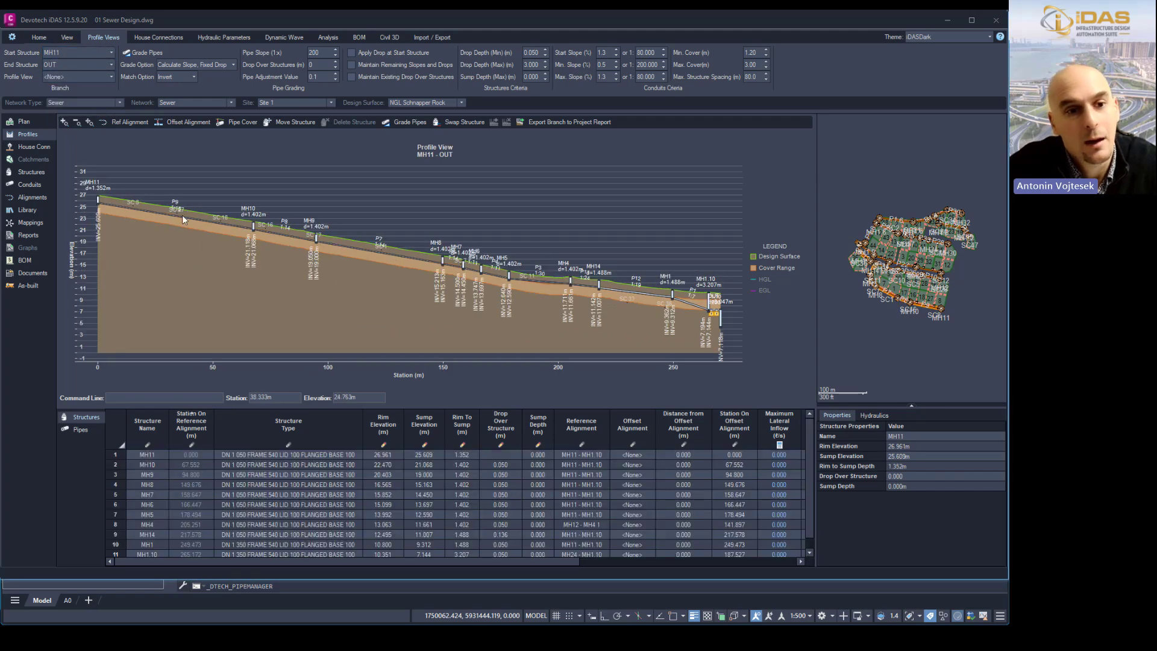
pyautogui.click(111, 53)
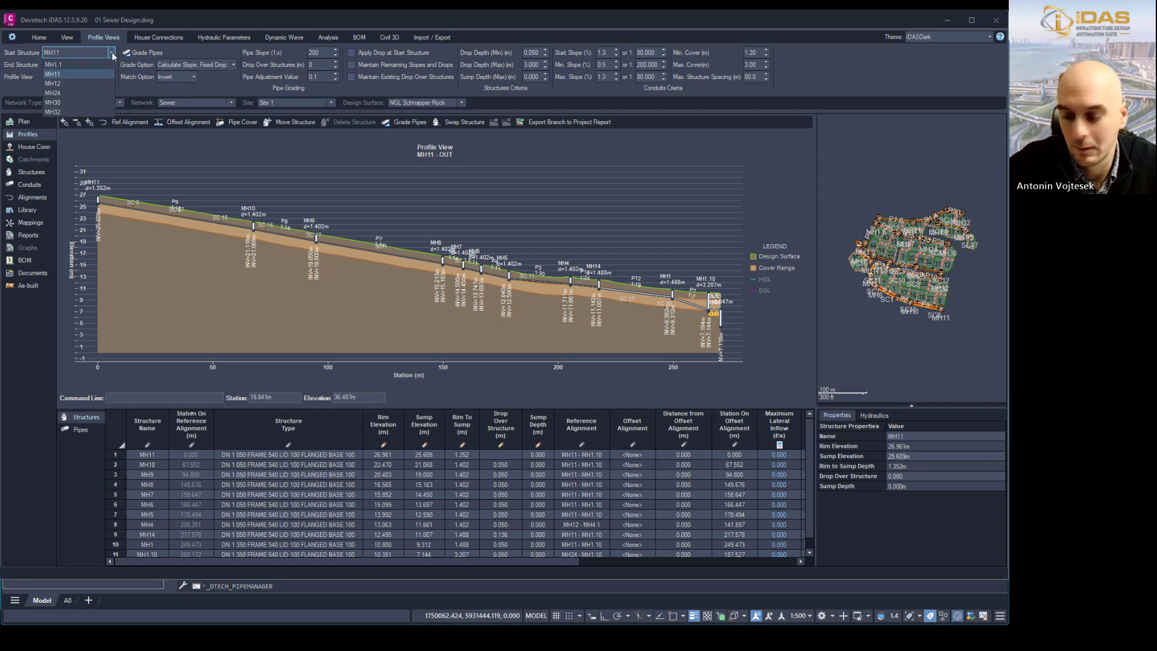
pyautogui.press('Down')
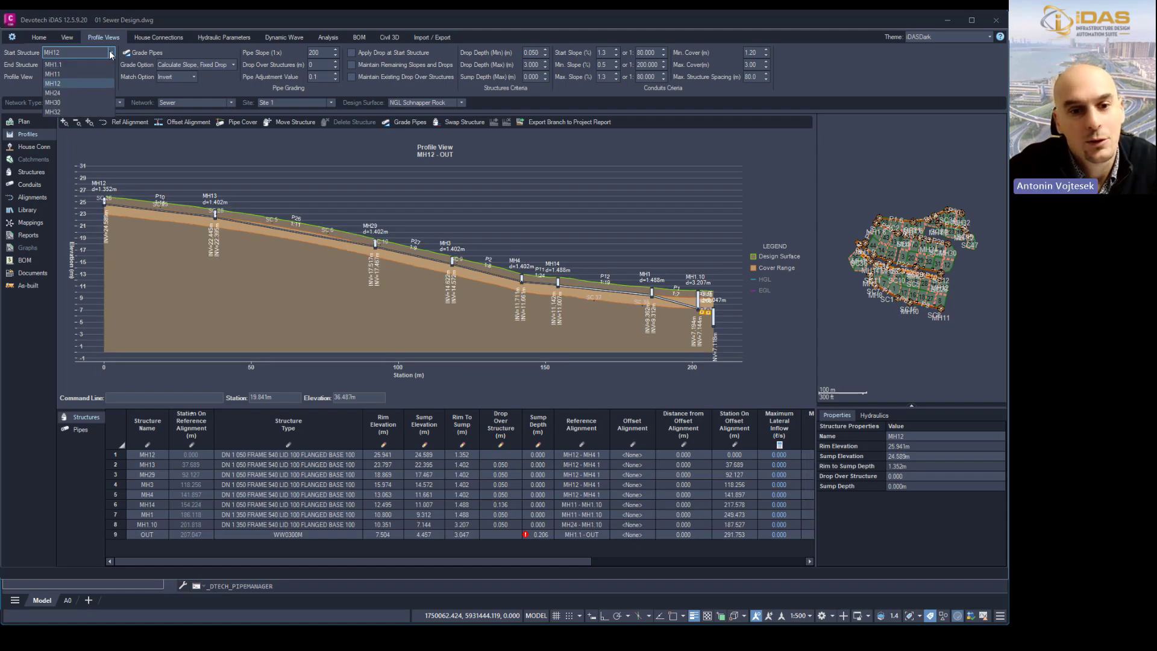
pyautogui.press('Down')
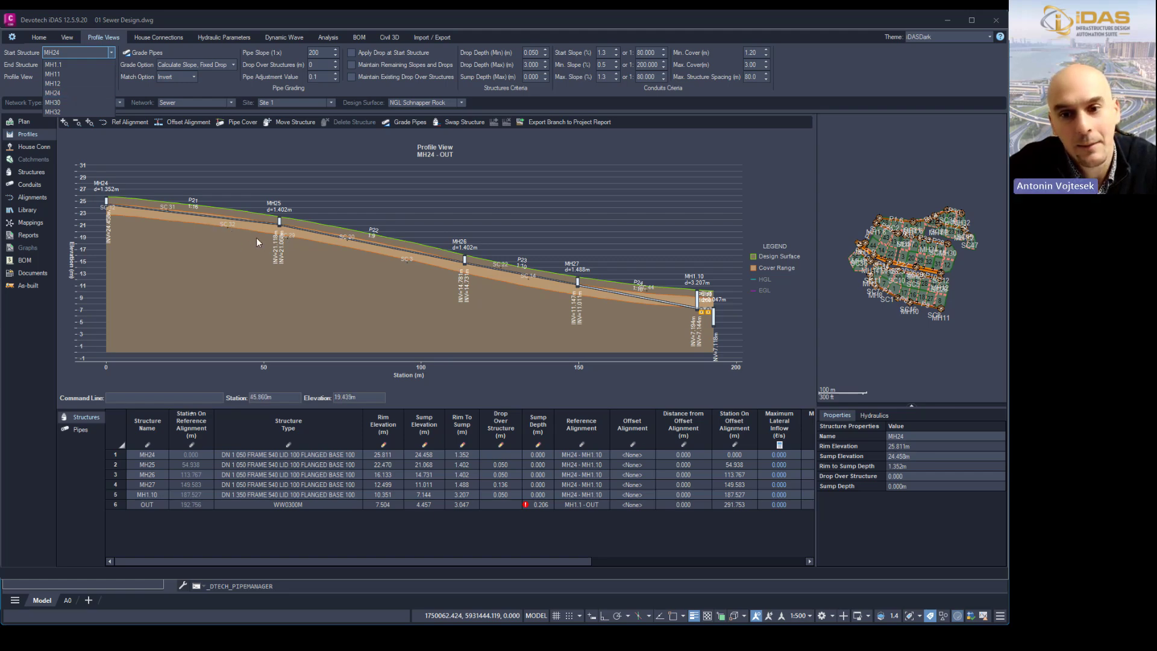
# Step: Lower pipes P21 and P22 between MH24 and MH26 in 0.1 m increments until P21's start invert is 22.658 m
pyautogui.rightClick(522, 284)
pyautogui.click(522, 284)
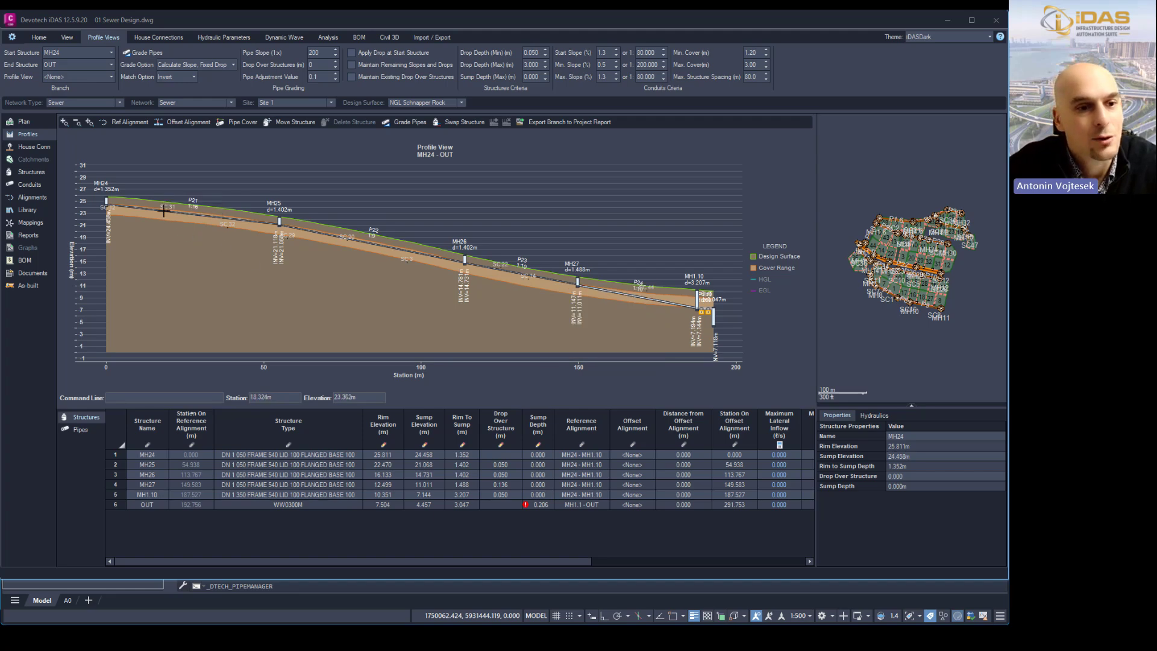
pyautogui.click(185, 215)
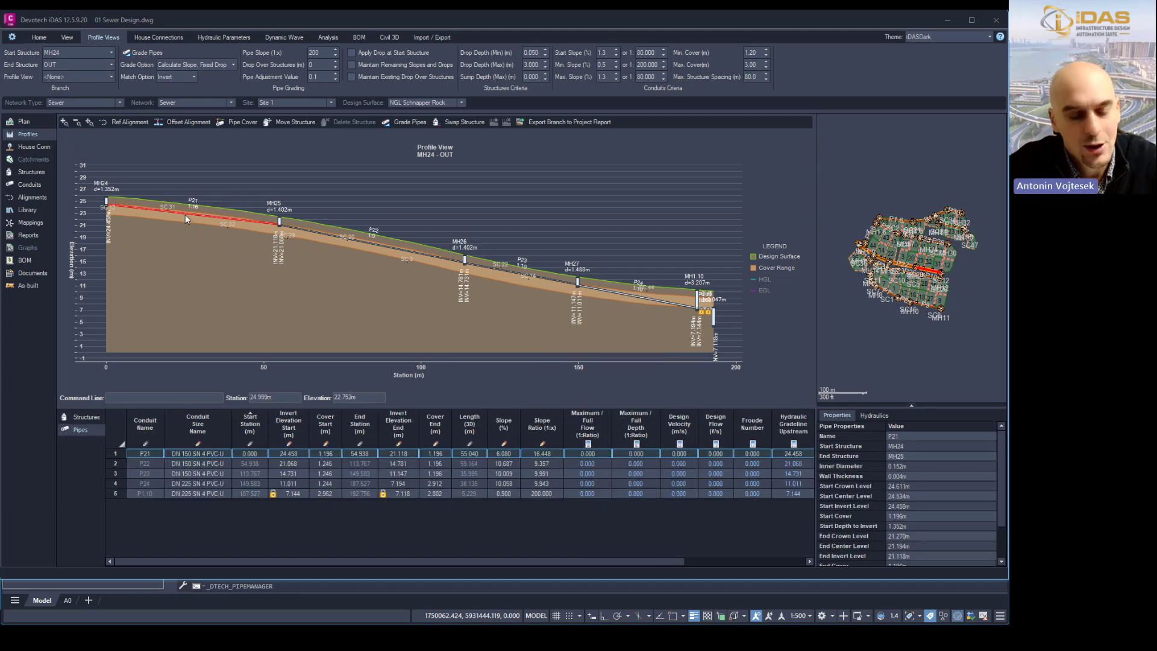
pyautogui.click(363, 245)
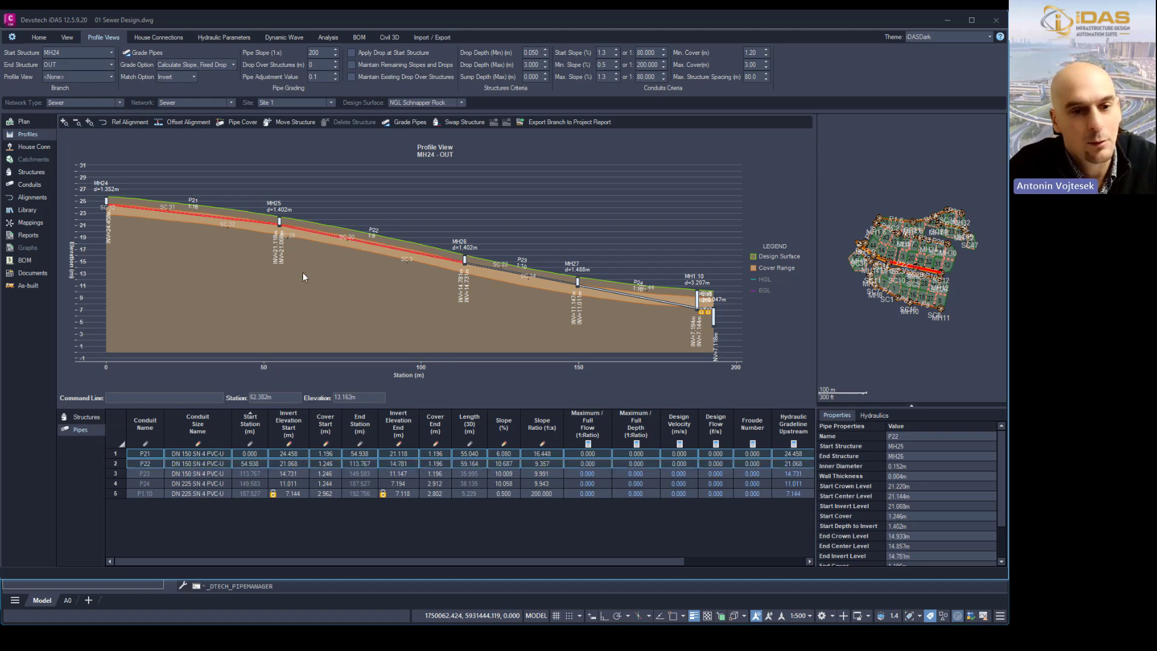
pyautogui.press('Down')
pyautogui.press('Down')
pyautogui.press('Down')
pyautogui.press('Down')
pyautogui.press('Down')
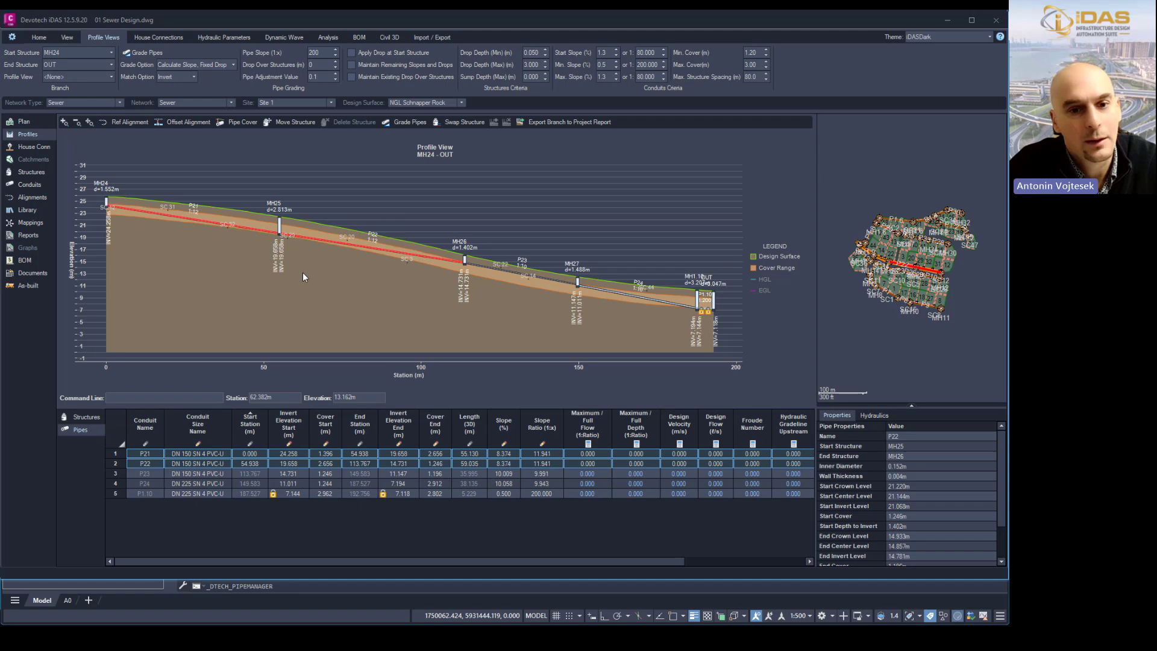
pyautogui.press('Down')
pyautogui.press('Down')
pyautogui.press('Down')
pyautogui.press('Down')
pyautogui.press('Down')
pyautogui.press('Down')
pyautogui.press('Down')
pyautogui.press('Down')
pyautogui.press('Down')
pyautogui.press('Down')
pyautogui.press('Down')
pyautogui.press('Down')
pyautogui.press('Down')
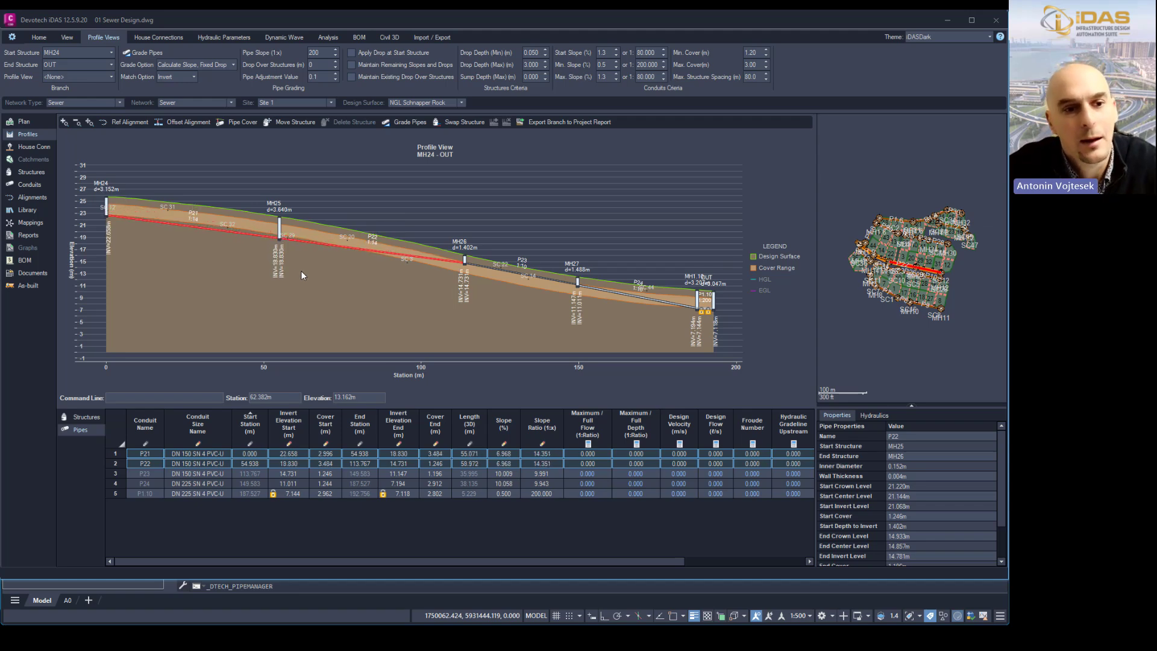
pyautogui.press('Escape')
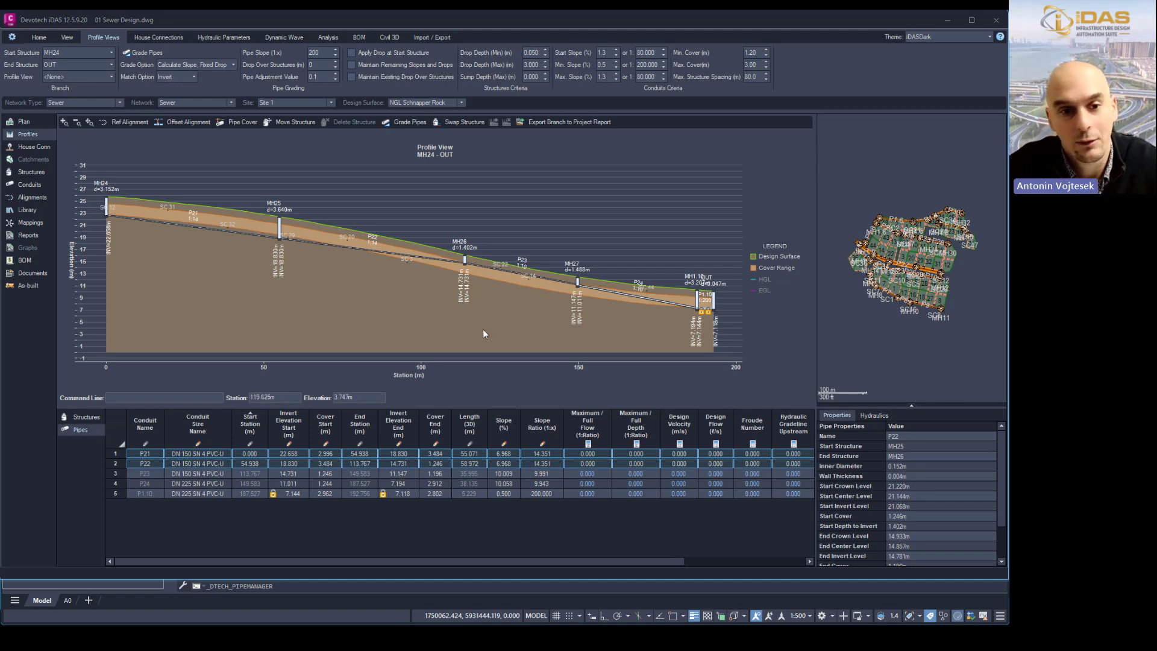
# Step: Recalculate all house connection depths against the lowered main pipes
pyautogui.click(29, 147)
pyautogui.click(71, 429)
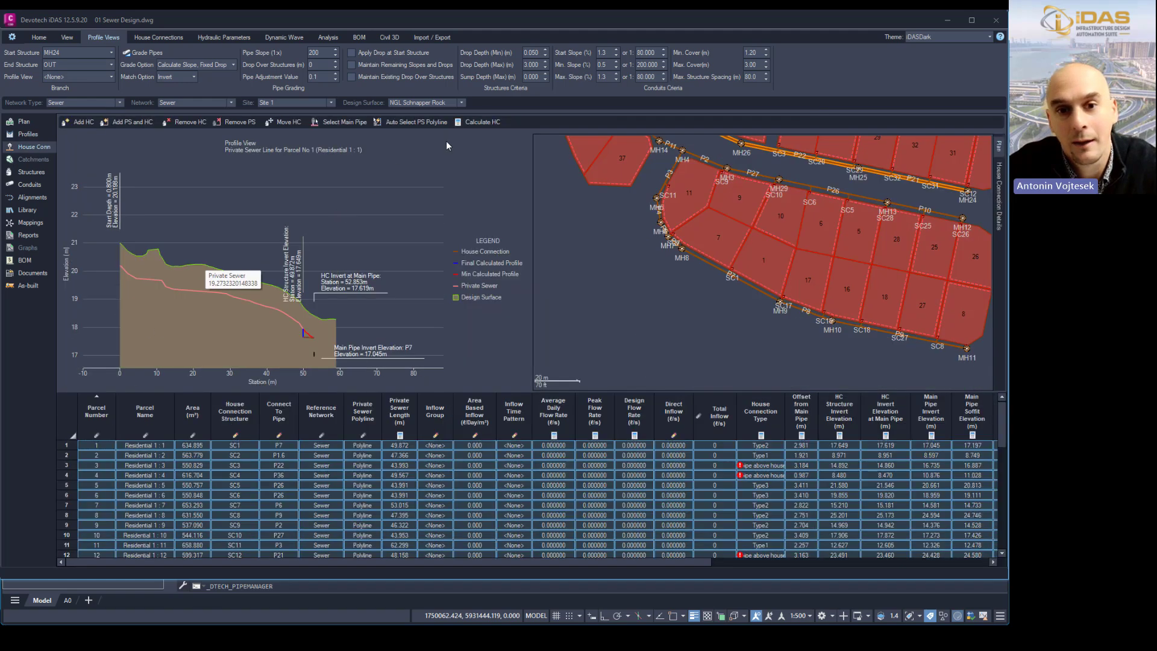
pyautogui.click(476, 123)
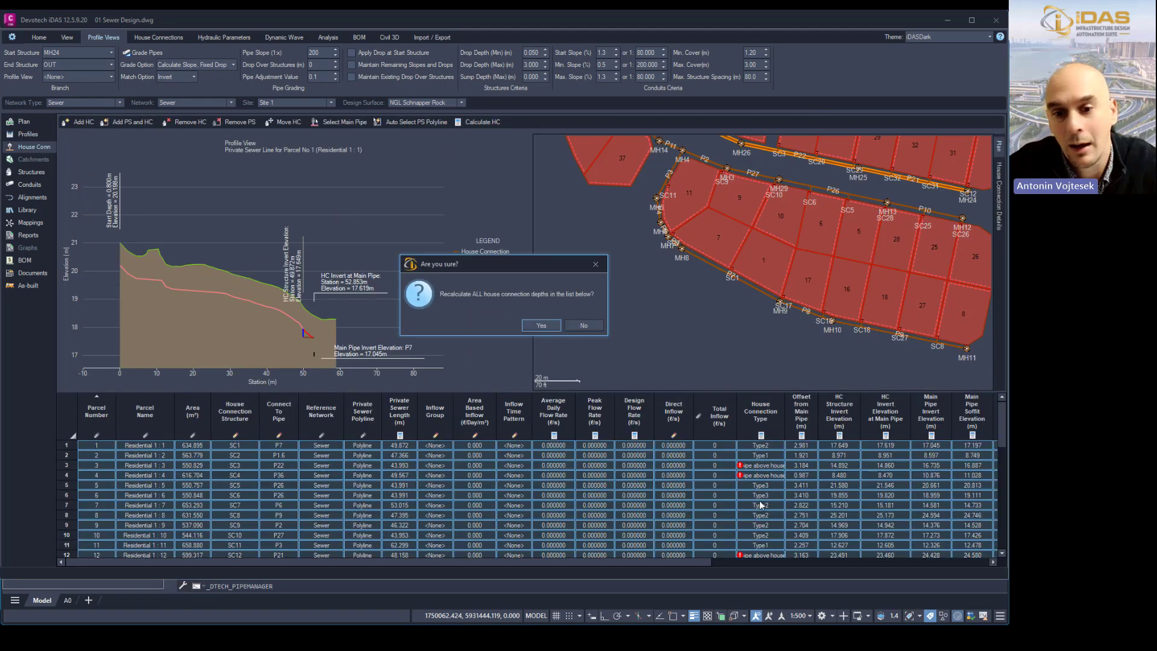
pyautogui.click(543, 325)
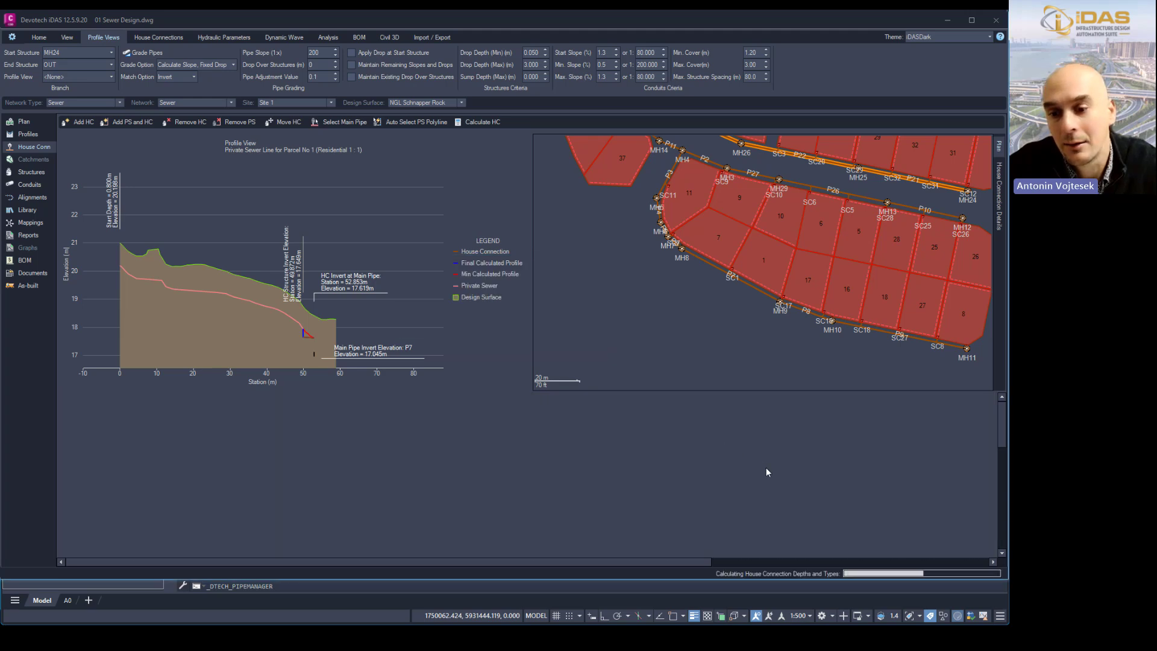
pyautogui.click(585, 326)
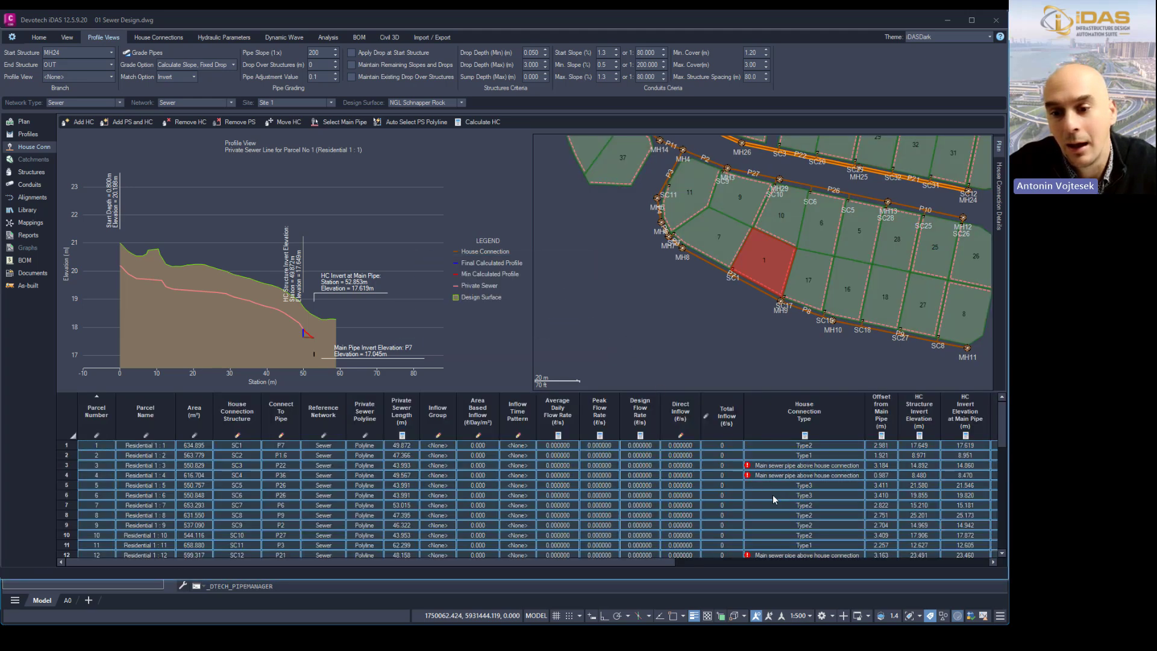
# Step: Inspect the house connection profiles of parcels 3 and 22 and their position in the plan
pyautogui.click(802, 465)
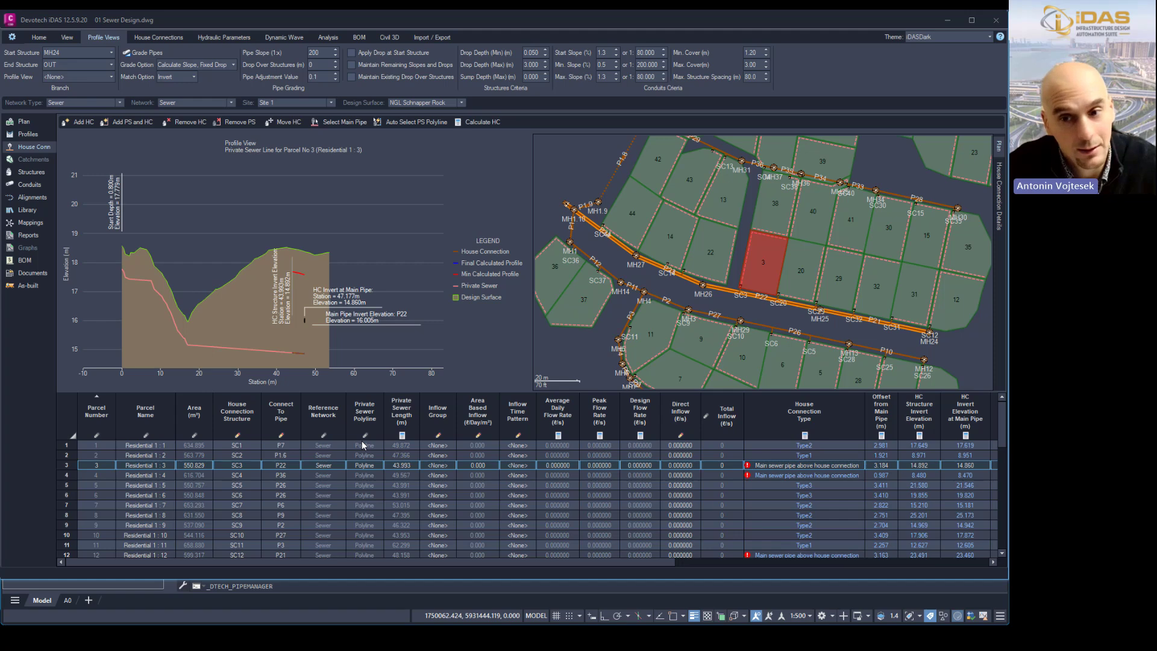
pyautogui.scroll(4, 707, 252)
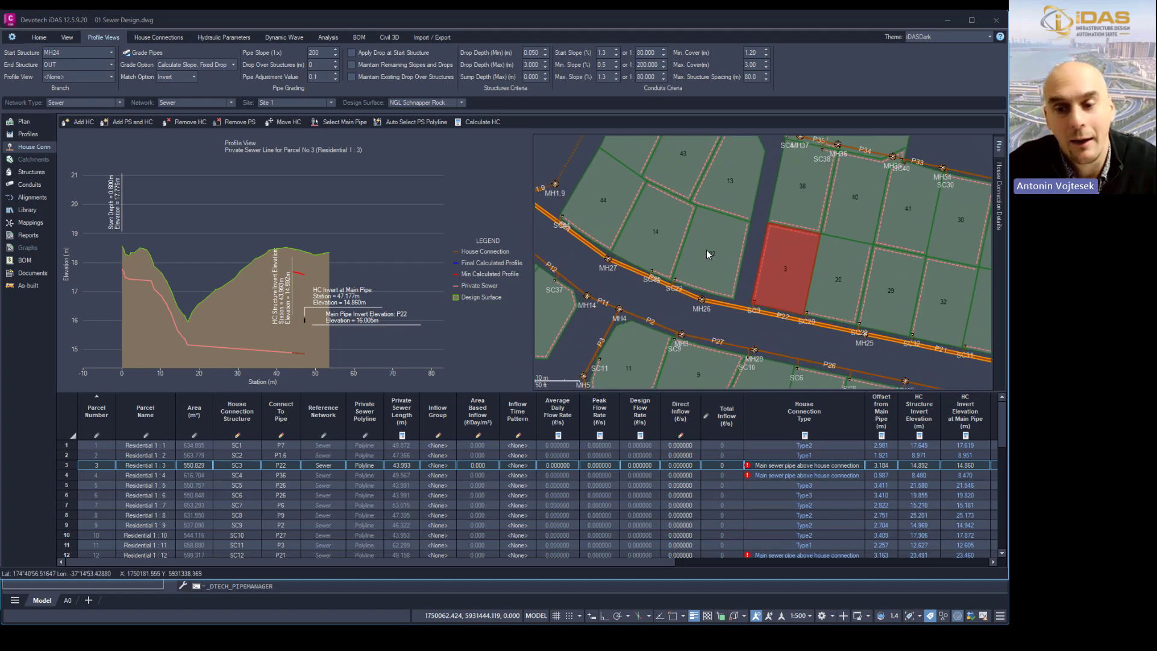
pyautogui.click(705, 261)
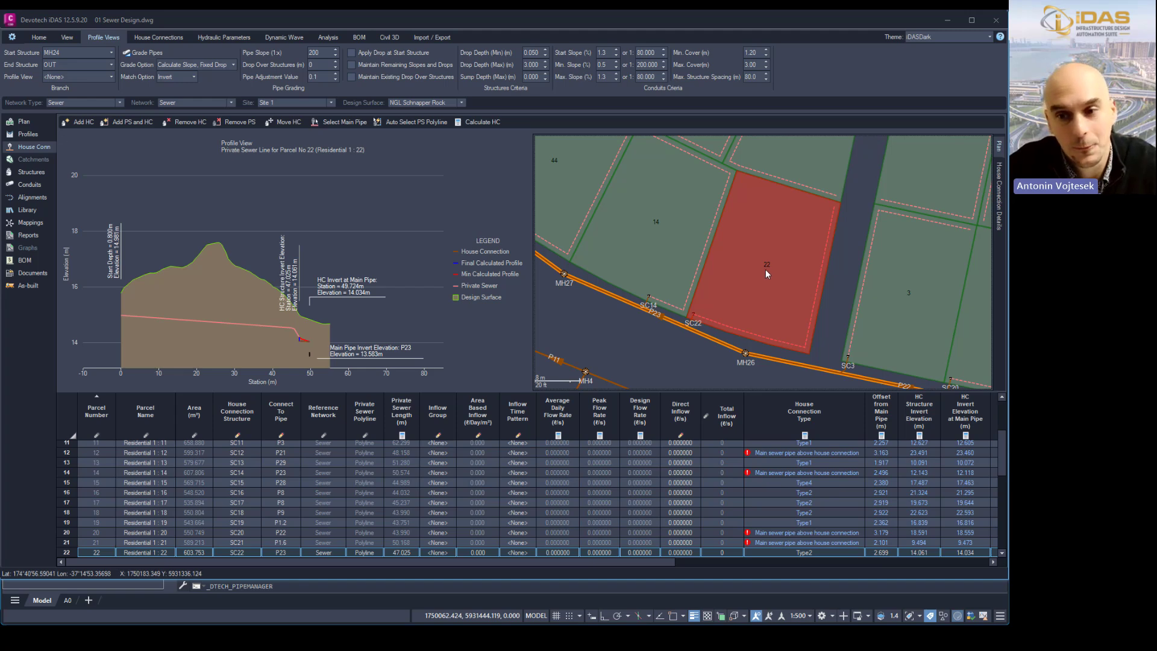
pyautogui.scroll(1, 766, 270)
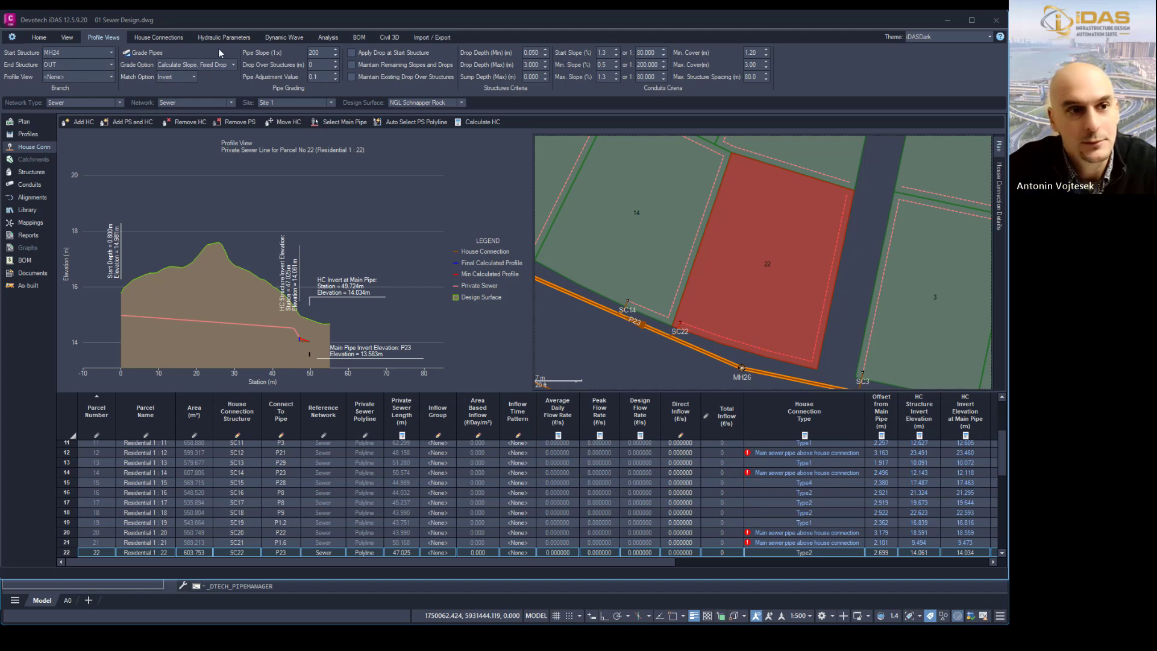
# Step: Set the private sewer type to High to Low Point and regenerate parcel 22's private sewer and house connection
pyautogui.click(172, 40)
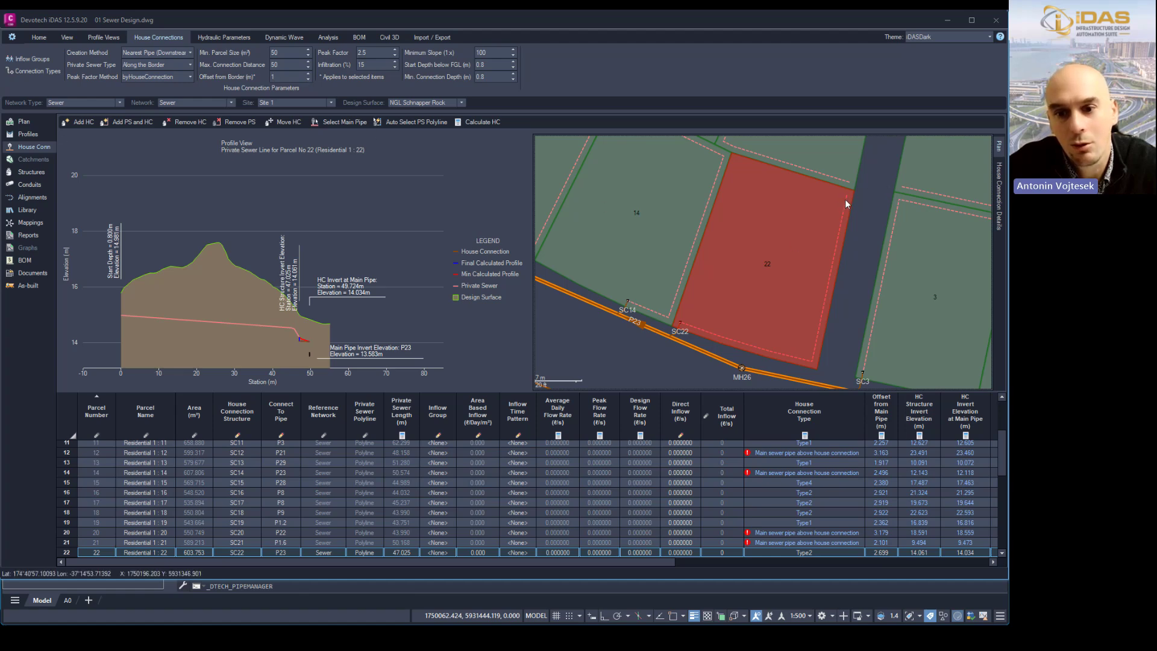
pyautogui.click(190, 66)
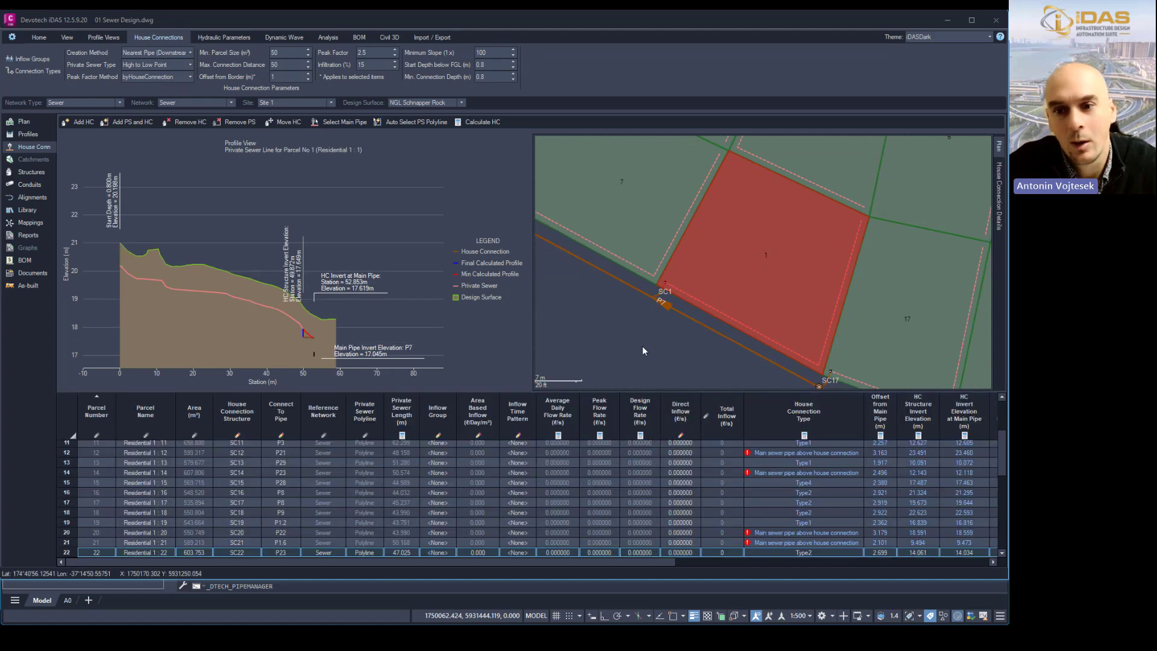
pyautogui.scroll(-2, 693, 313)
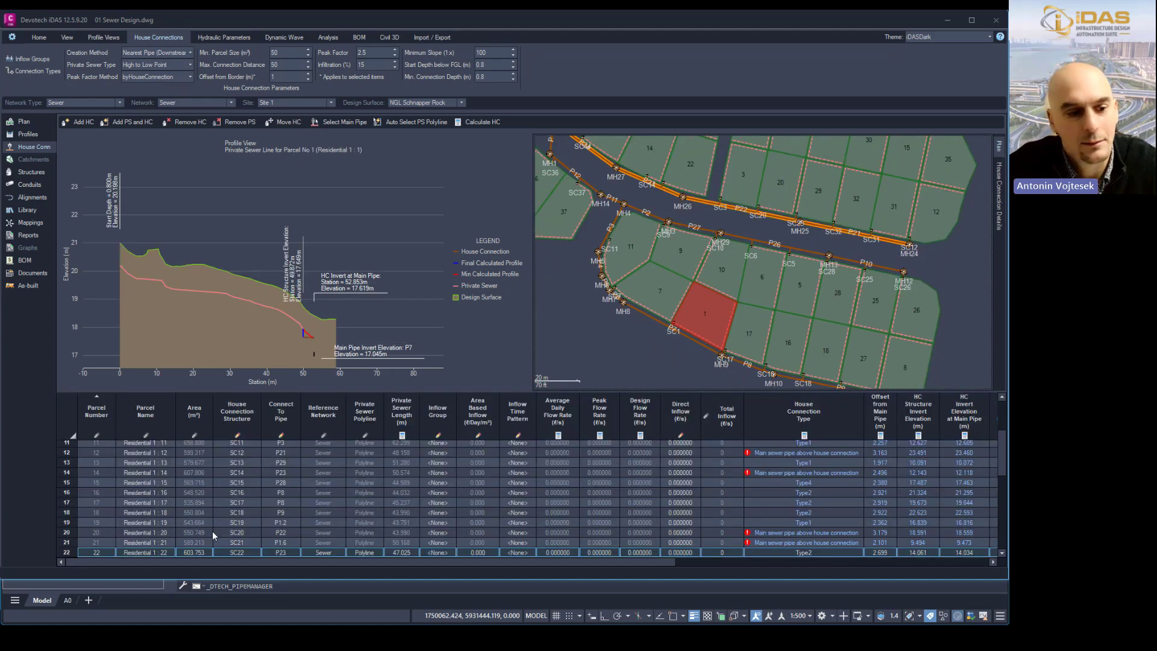
pyautogui.scroll(5, 767, 275)
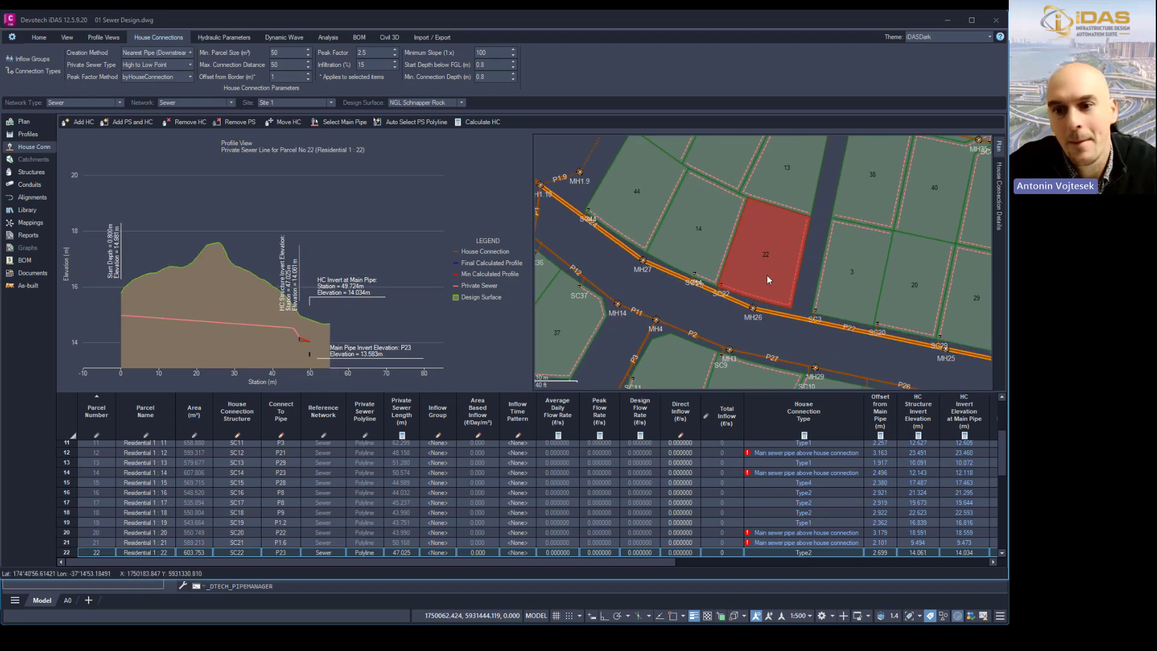
pyautogui.click(129, 123)
pyautogui.click(542, 322)
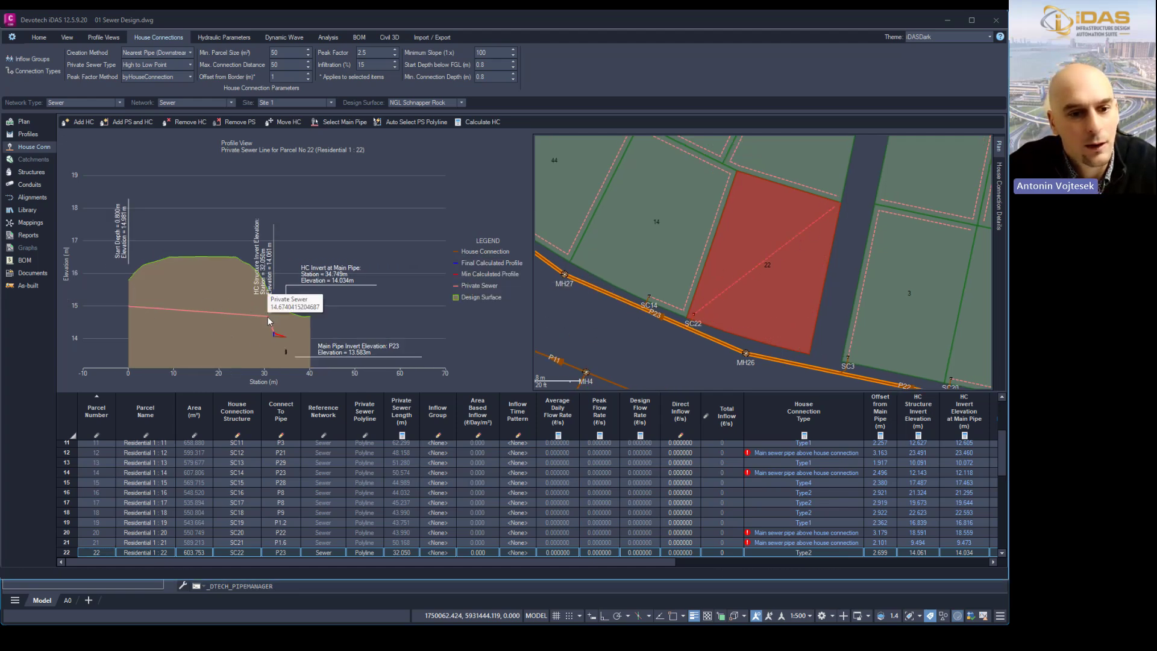
# Step: Move parcel 14's house connection SC14 to the parcel corner beside MH27
pyautogui.moveTo(284, 337)
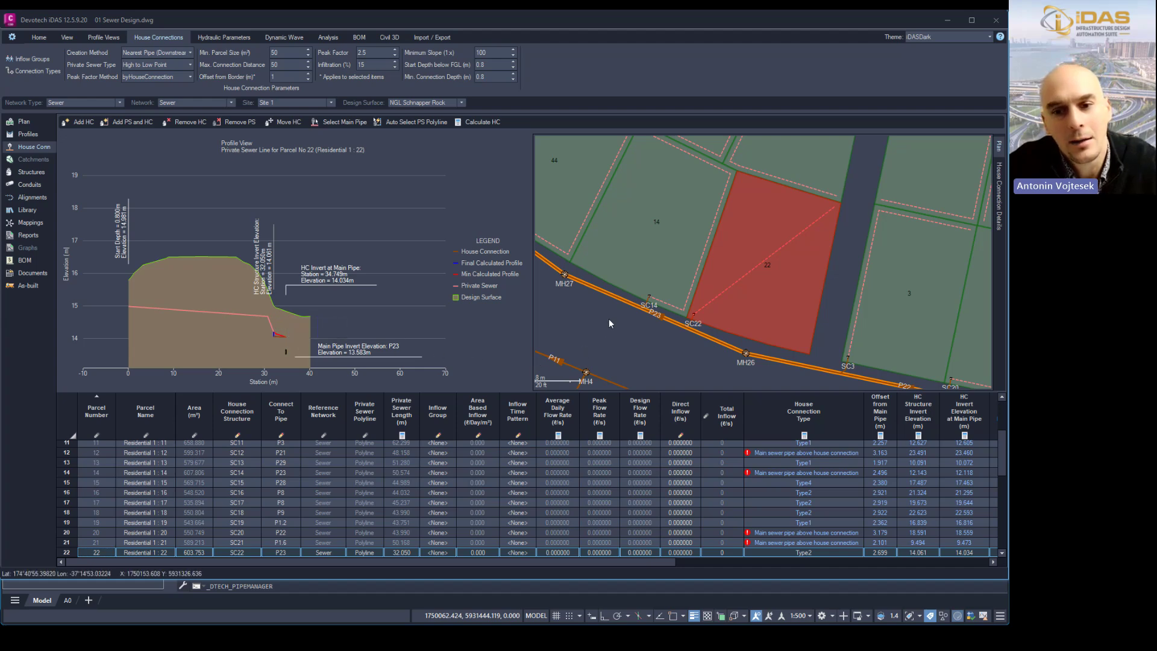
pyautogui.moveTo(645, 337); pyautogui.dragTo(667, 346, button='middle')
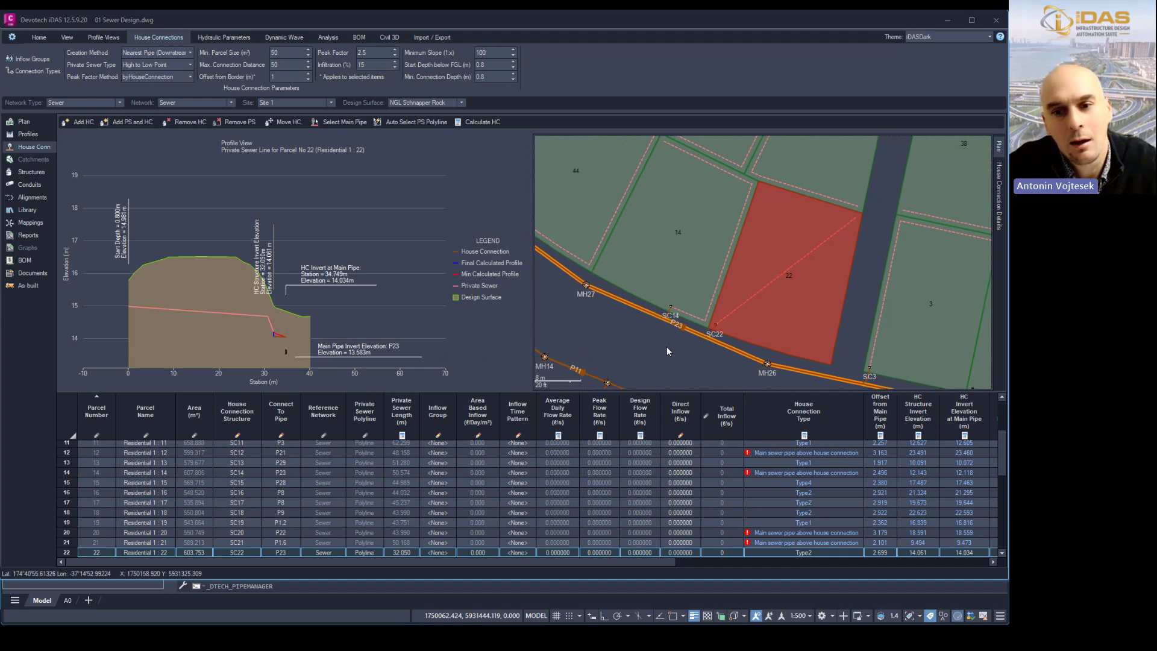
pyautogui.click(703, 244)
pyautogui.scroll(2, 763, 331)
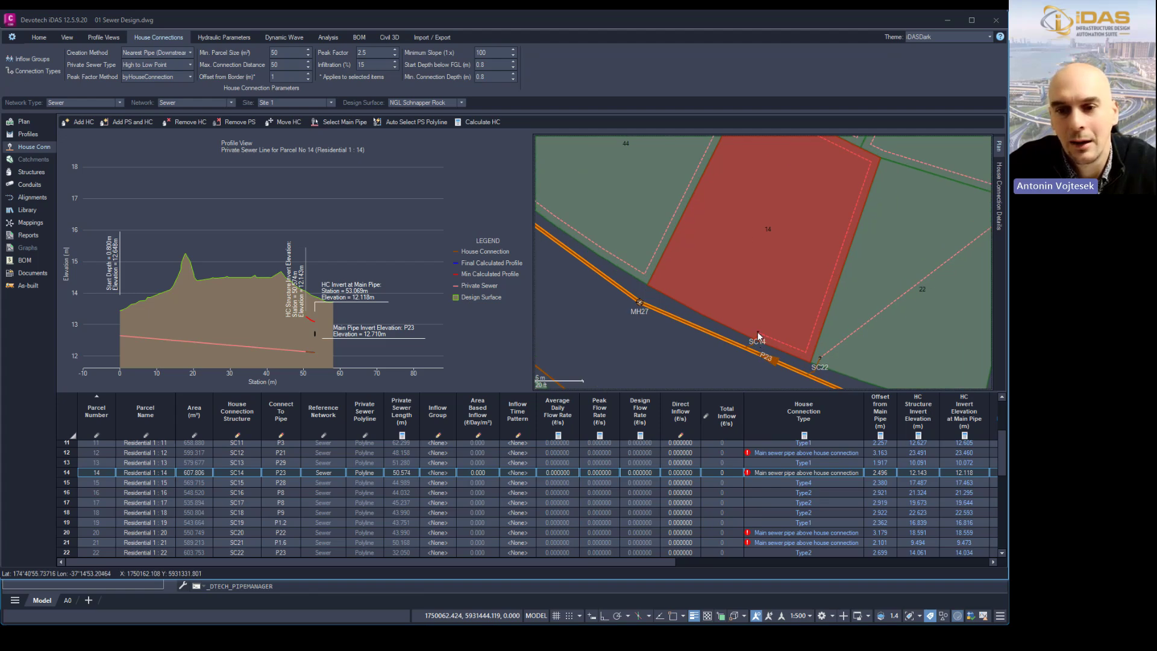
pyautogui.click(287, 123)
pyautogui.click(659, 281)
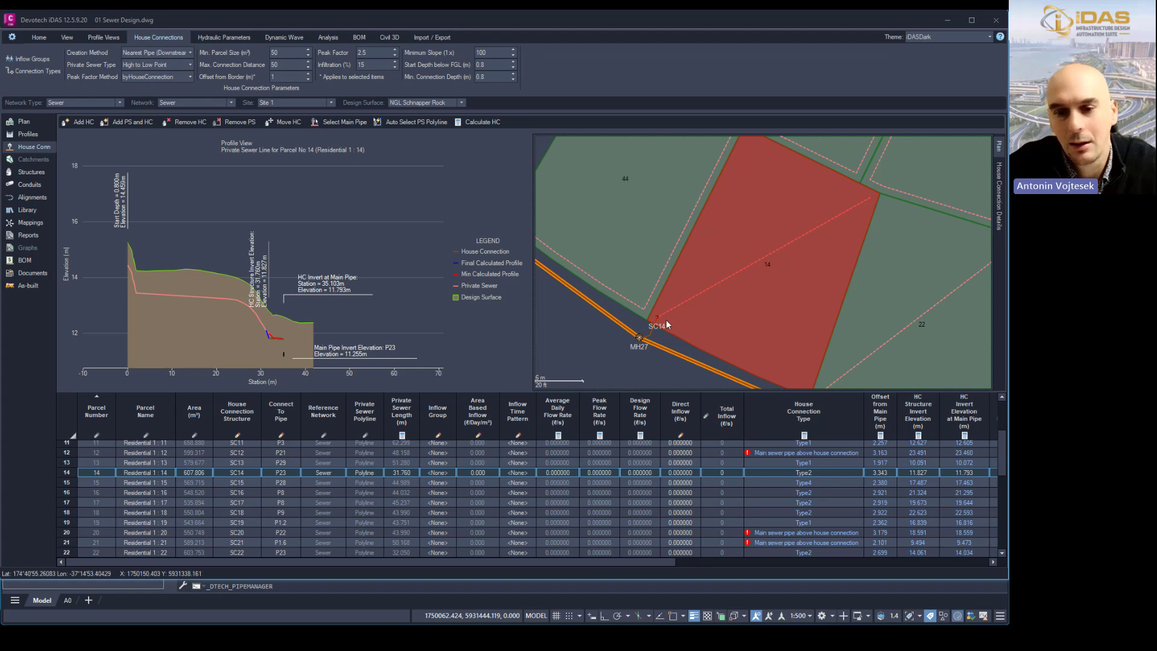
# Step: Update the Civil 3D drawing with the house connections and private sewers from iDAS
pyautogui.moveTo(629, 335); pyautogui.dragTo(617, 300, button='middle')
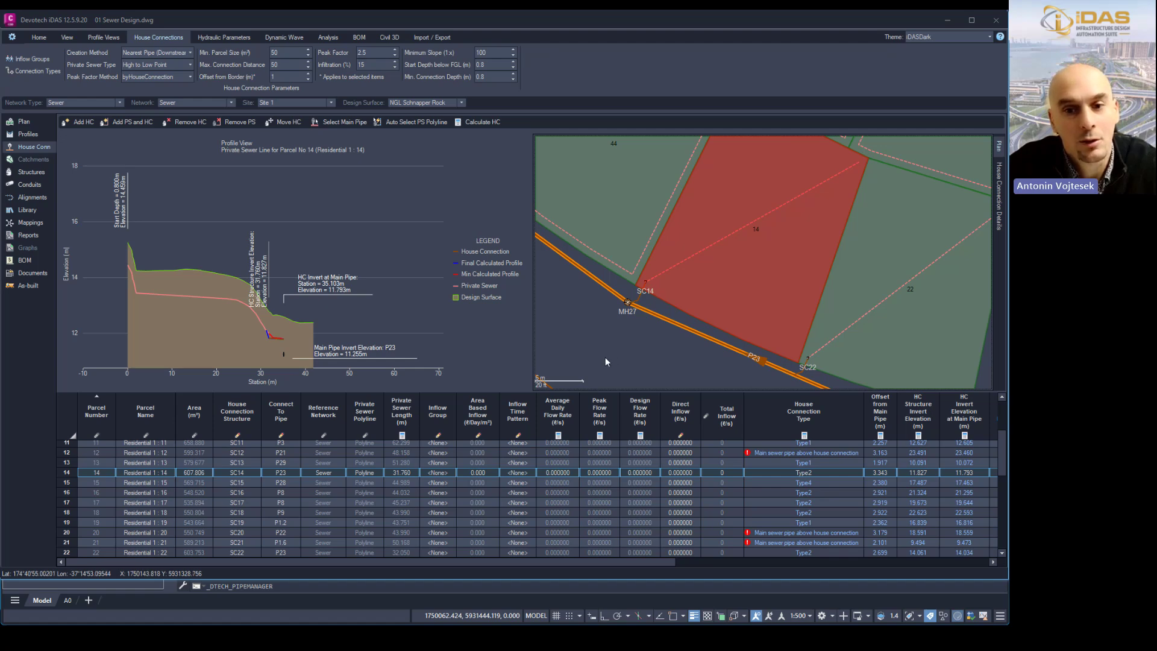
pyautogui.click(38, 39)
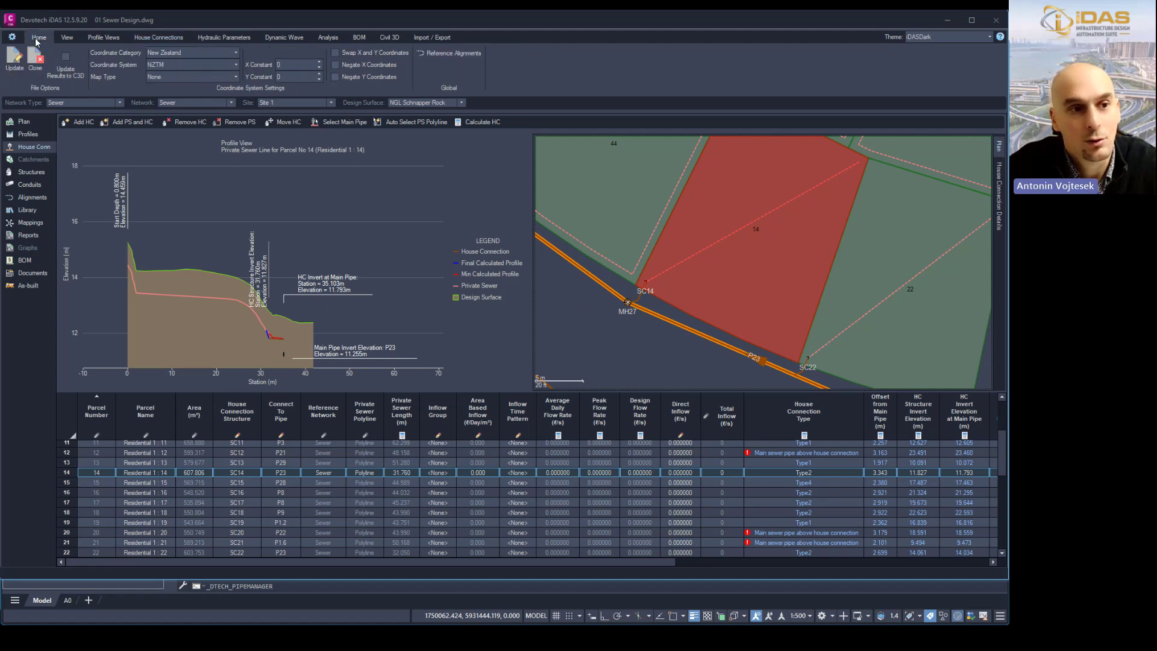
pyautogui.click(12, 63)
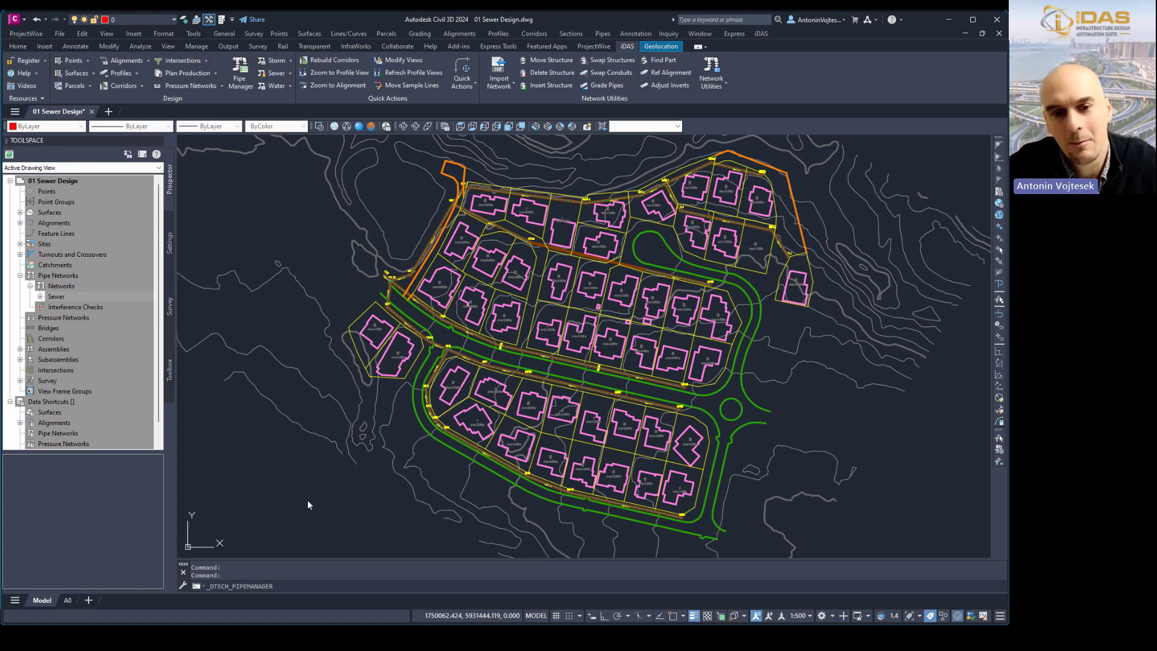
# Step: In the Civil 3D drawing, inspect parcel 14's private sewer polyline, house connection structure and connection line at MH27
pyautogui.scroll(8, 429, 282)
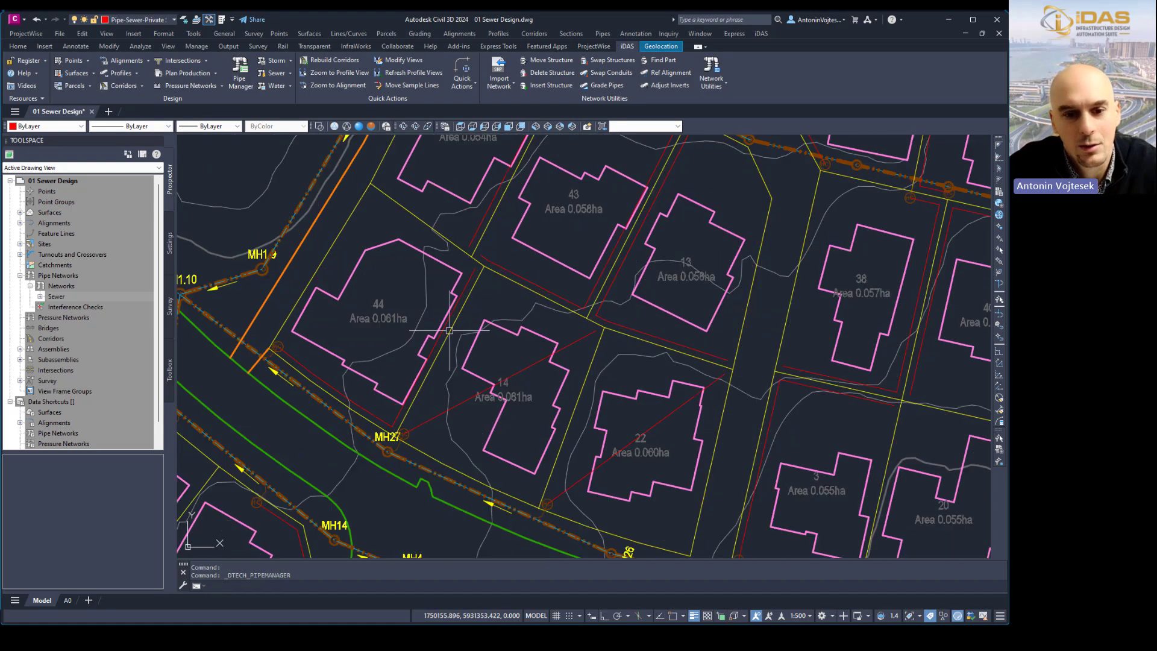
pyautogui.click(455, 413)
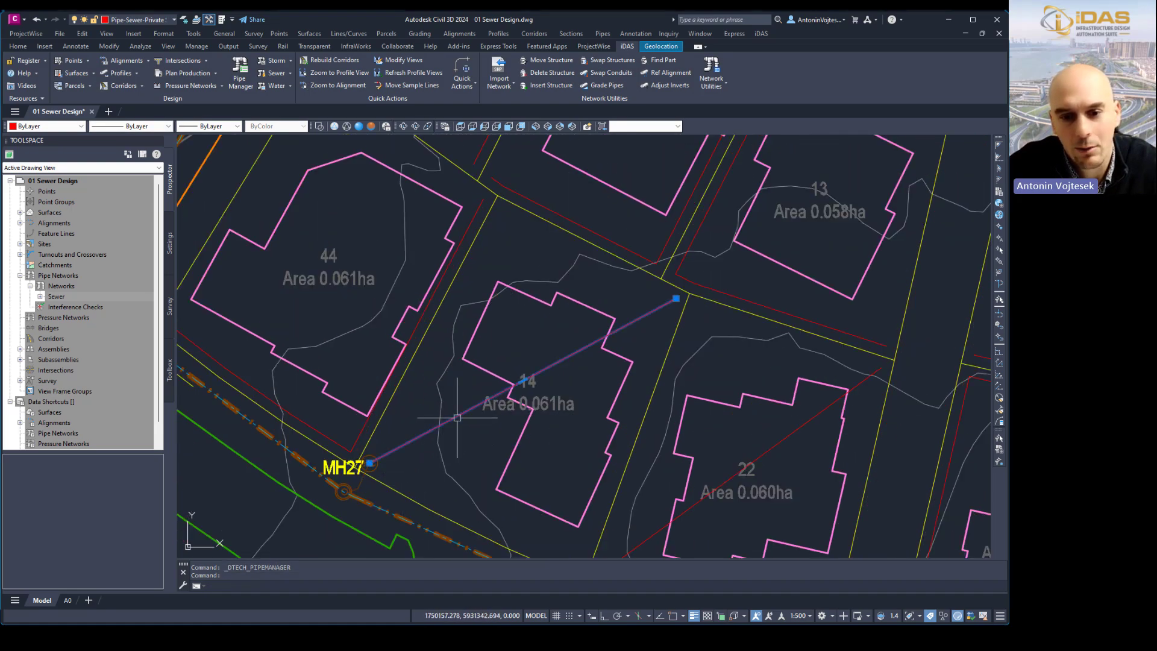
pyautogui.scroll(5, 415, 452)
pyautogui.press('Escape')
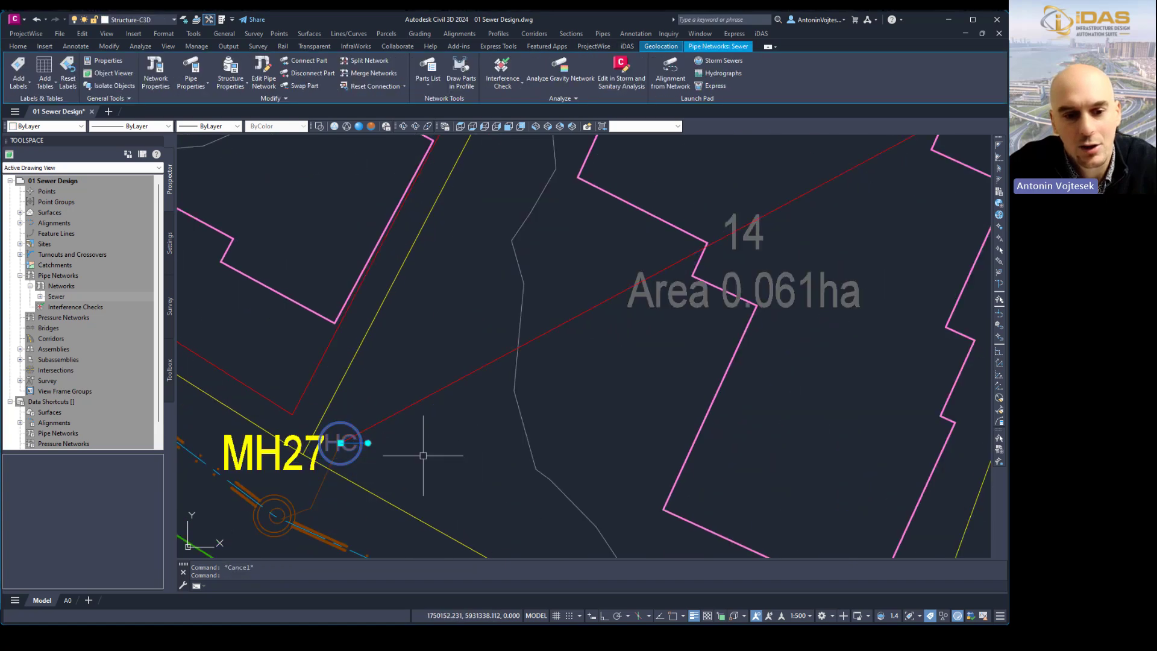
pyautogui.click(332, 489)
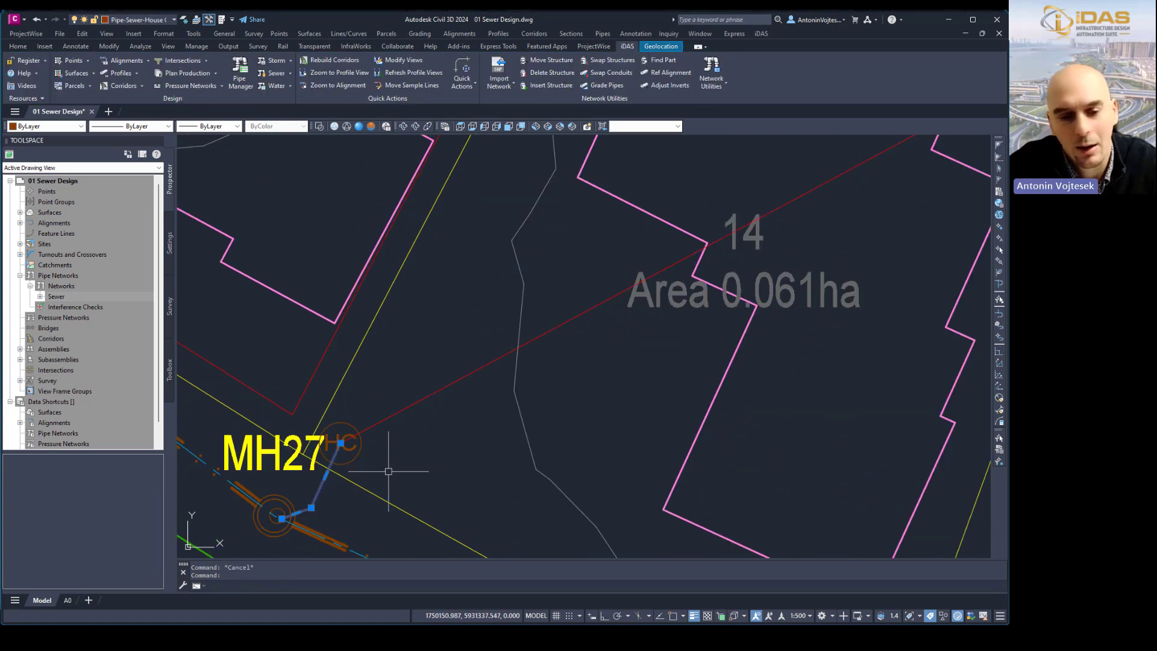
pyautogui.scroll(-2, 450, 417)
pyautogui.scroll(-2, 450, 417)
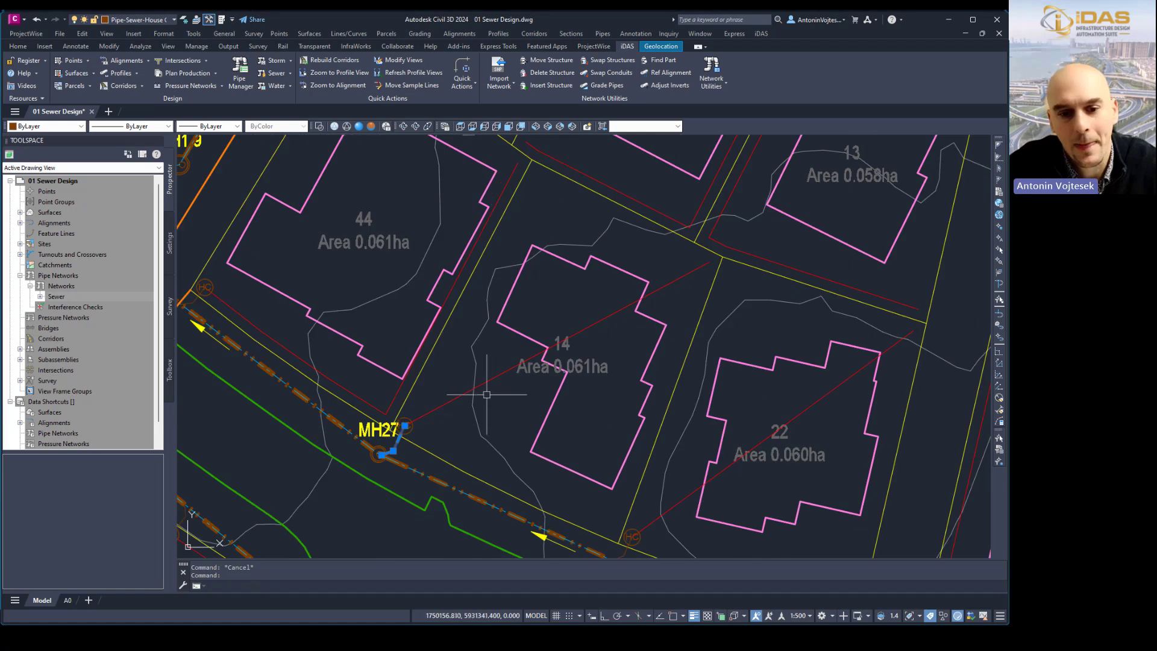
# Step: Reshape parcel 14's private sewer polyline by pulling its far end back to the house and adding a bend toward parcel 44
pyautogui.moveTo(512, 398); pyautogui.dragTo(520, 428, button='middle')
pyautogui.click(512, 399)
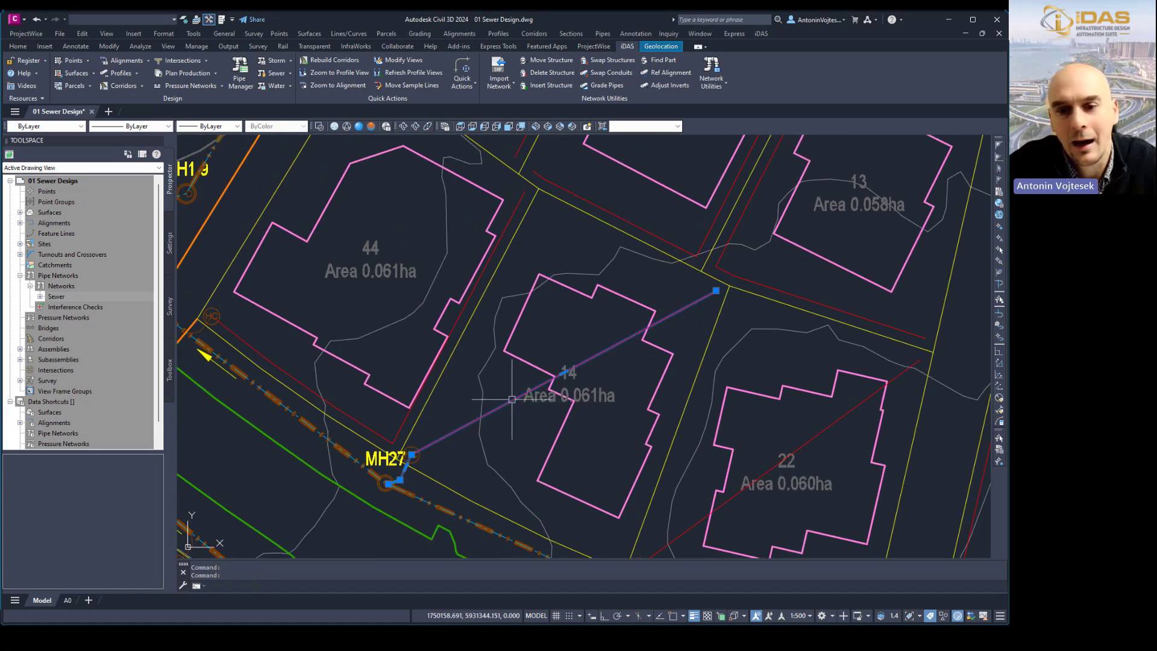
pyautogui.click(716, 290)
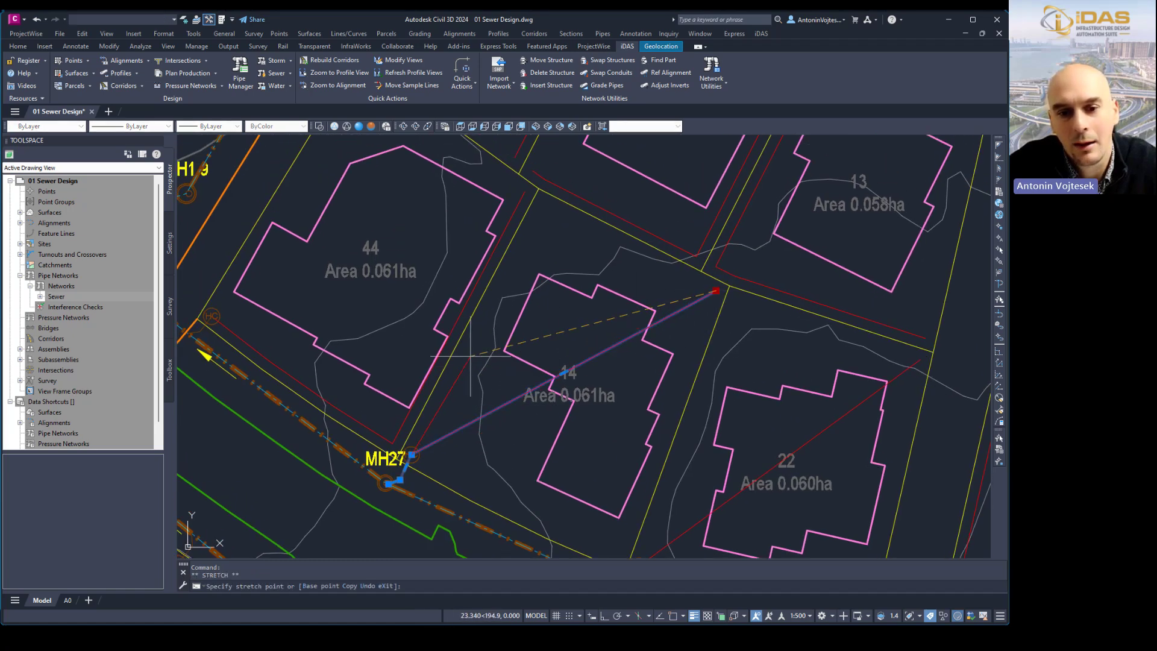
pyautogui.click(528, 380)
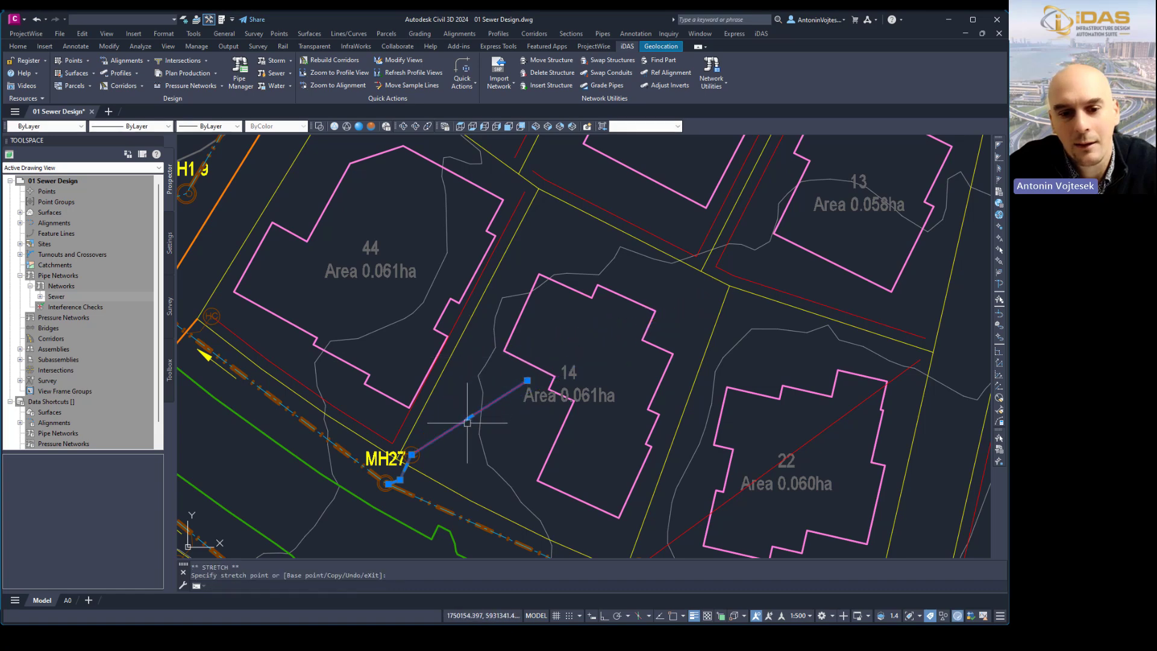
pyautogui.moveTo(469, 416)
pyautogui.click(506, 452)
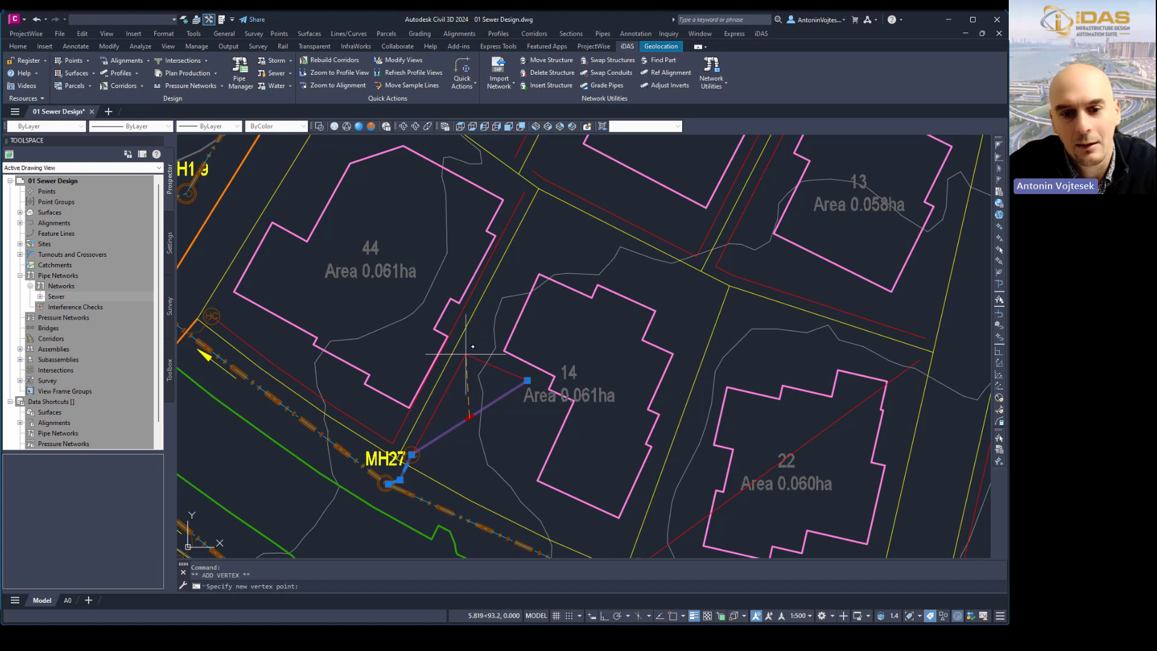
pyautogui.press('Escape')
# Step: Save the drawing and reopen it in iDAS to check parcel 14's private sewer profile and plan layout
pyautogui.scroll(-8, 500, 374)
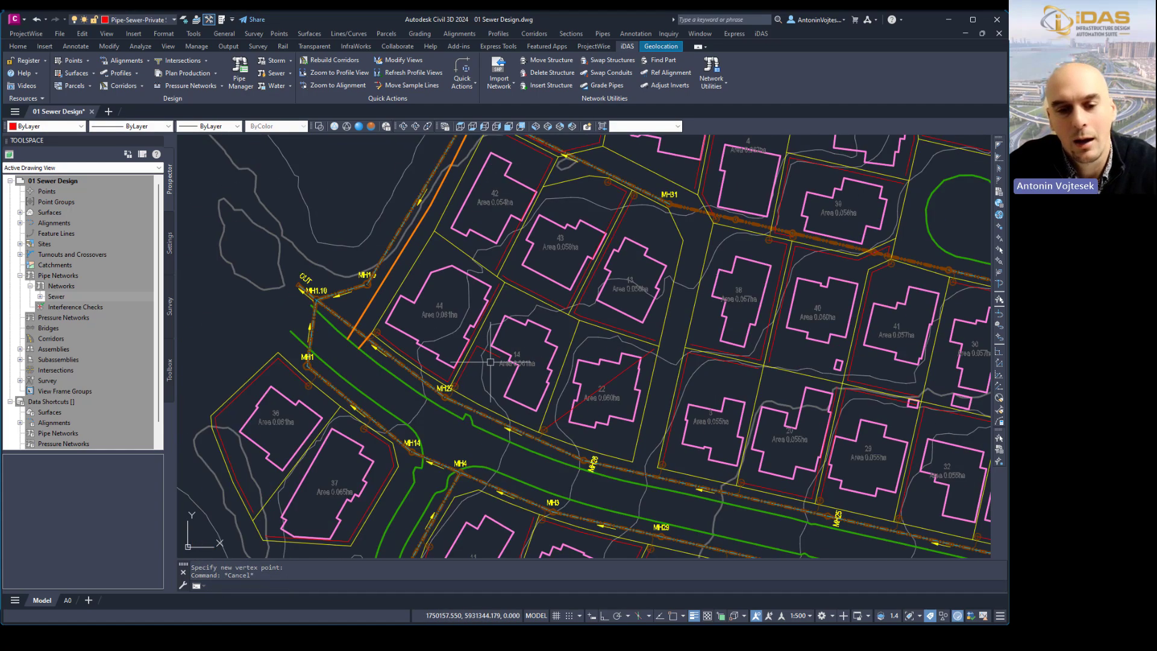
pyautogui.moveTo(515, 377); pyautogui.dragTo(454, 354, button='middle')
pyautogui.press('Escape')
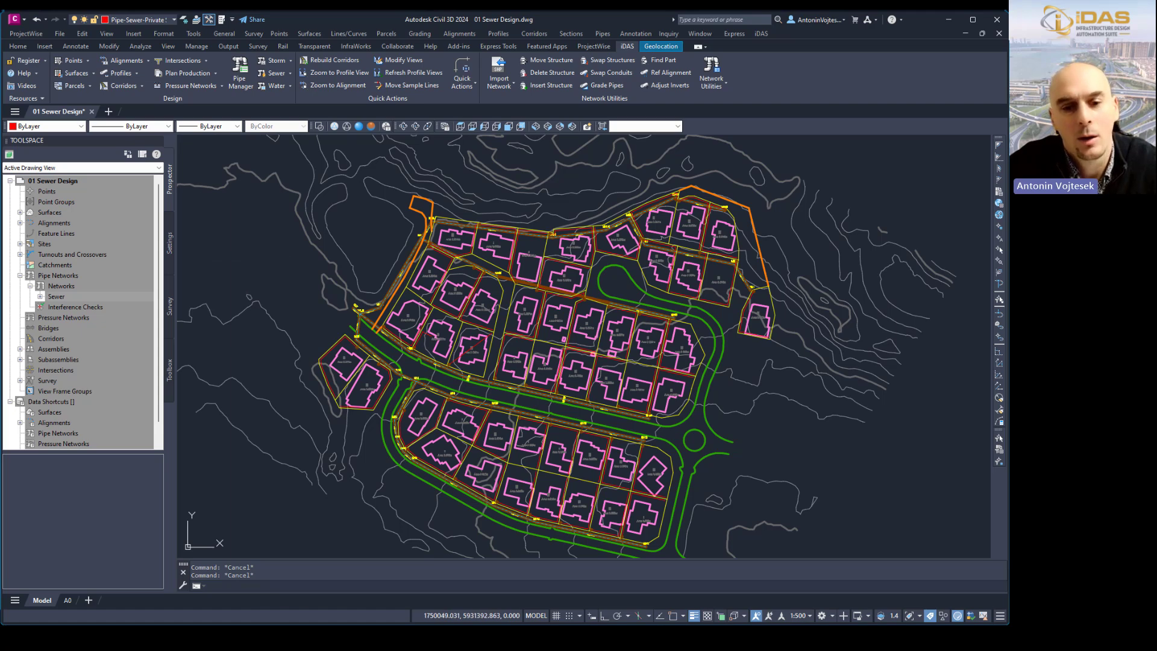
pyautogui.hotkey('ctrl', 's')
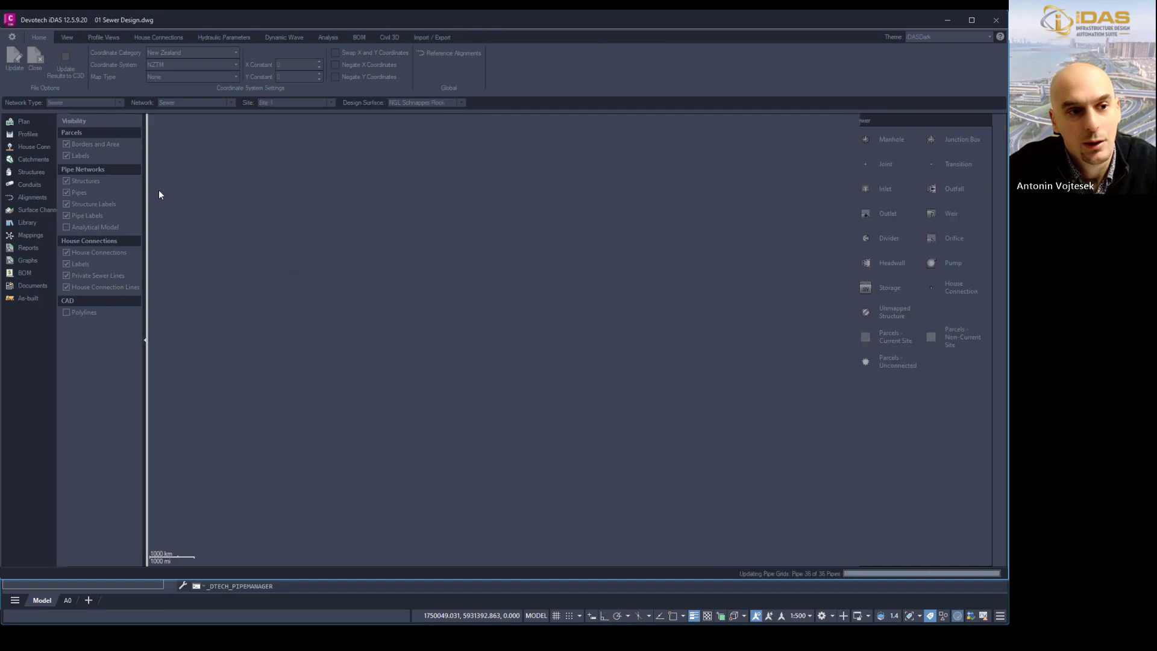
pyautogui.click(33, 149)
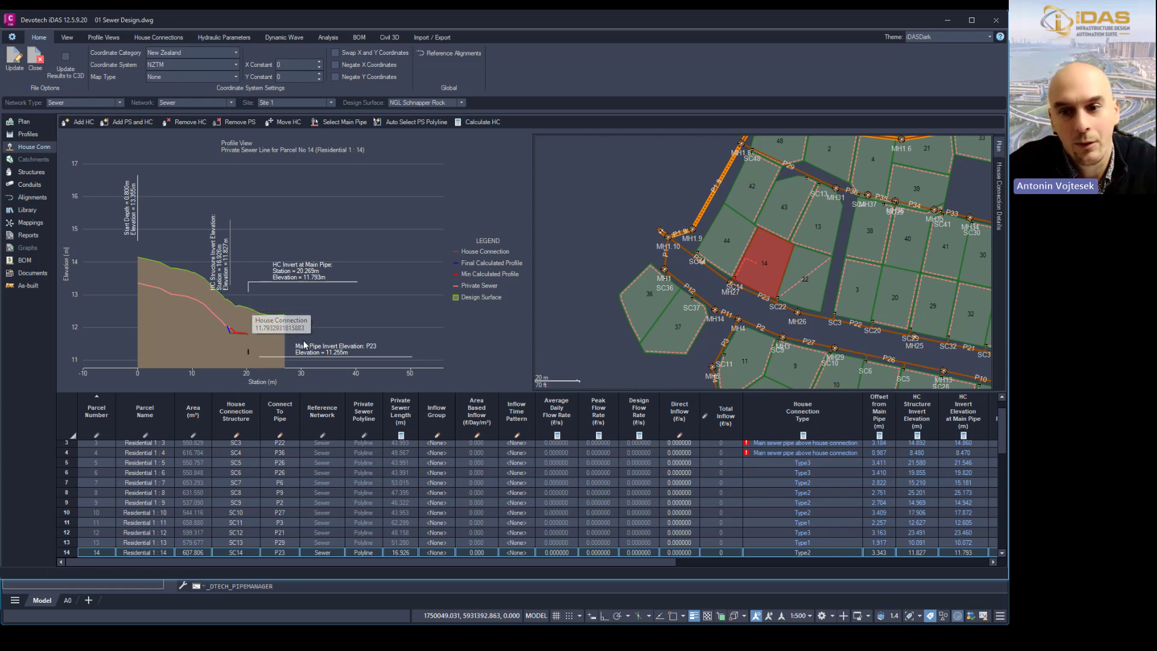
pyautogui.scroll(3, 733, 310)
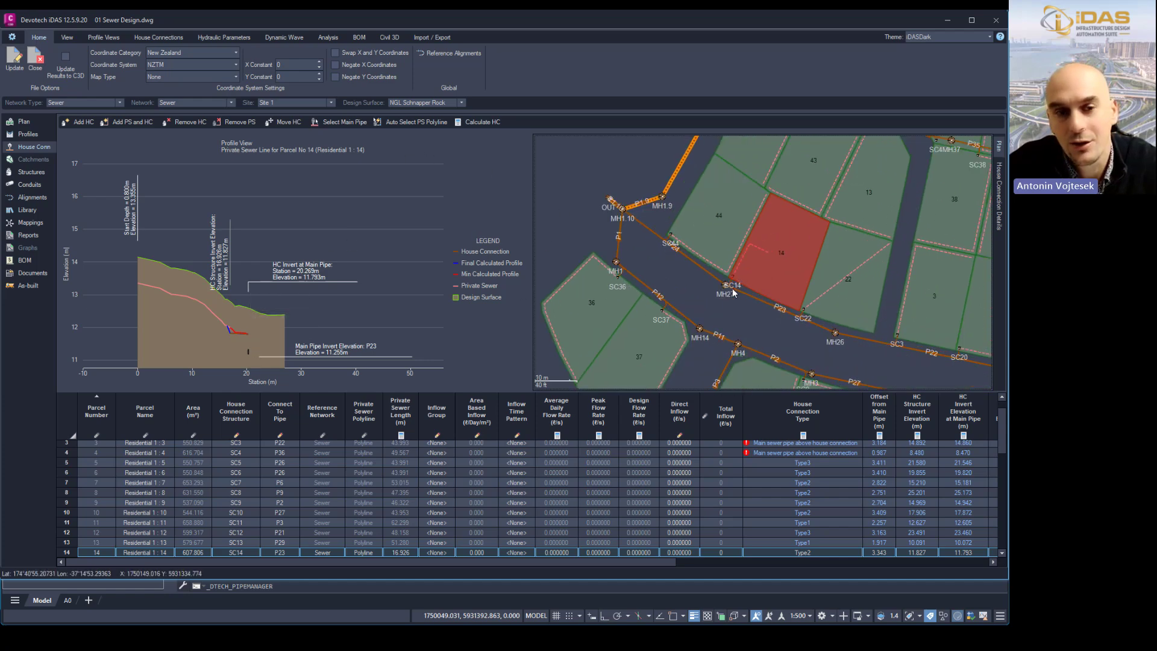
# Step: Set up the house connections for the profile views with part type Iplex Novadrain DN 100 SN 10 PVC-U and part style Sewer | House Connection
pyautogui.click(385, 38)
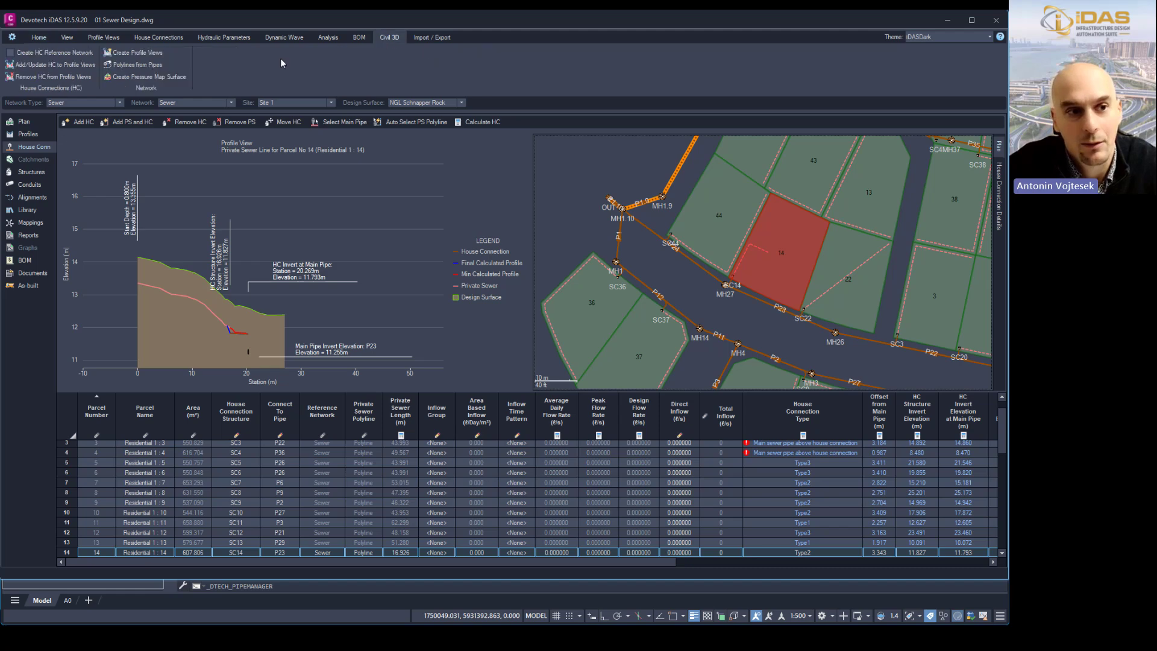
pyautogui.click(59, 66)
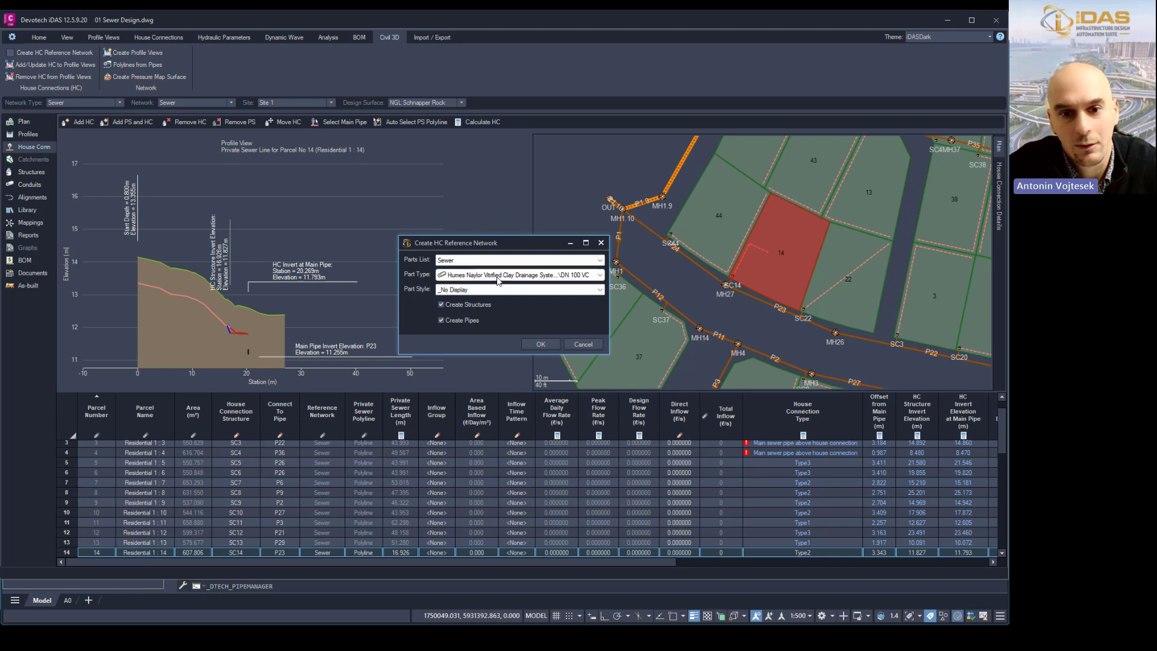
pyautogui.click(498, 276)
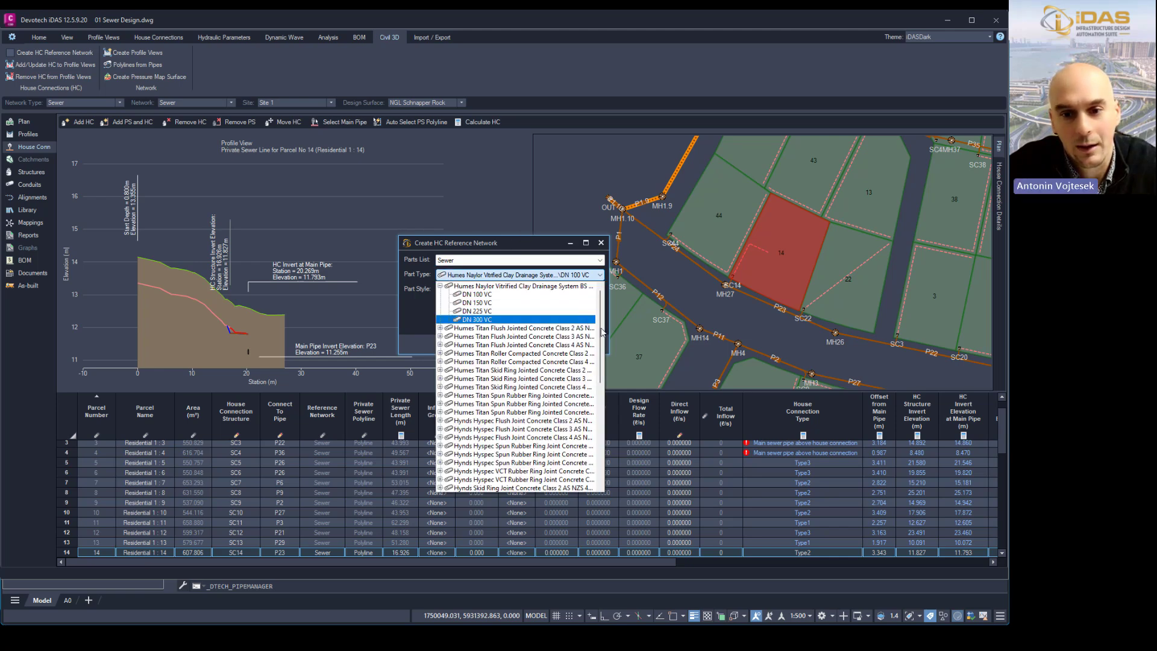
pyautogui.moveTo(602, 335); pyautogui.dragTo(602, 431)
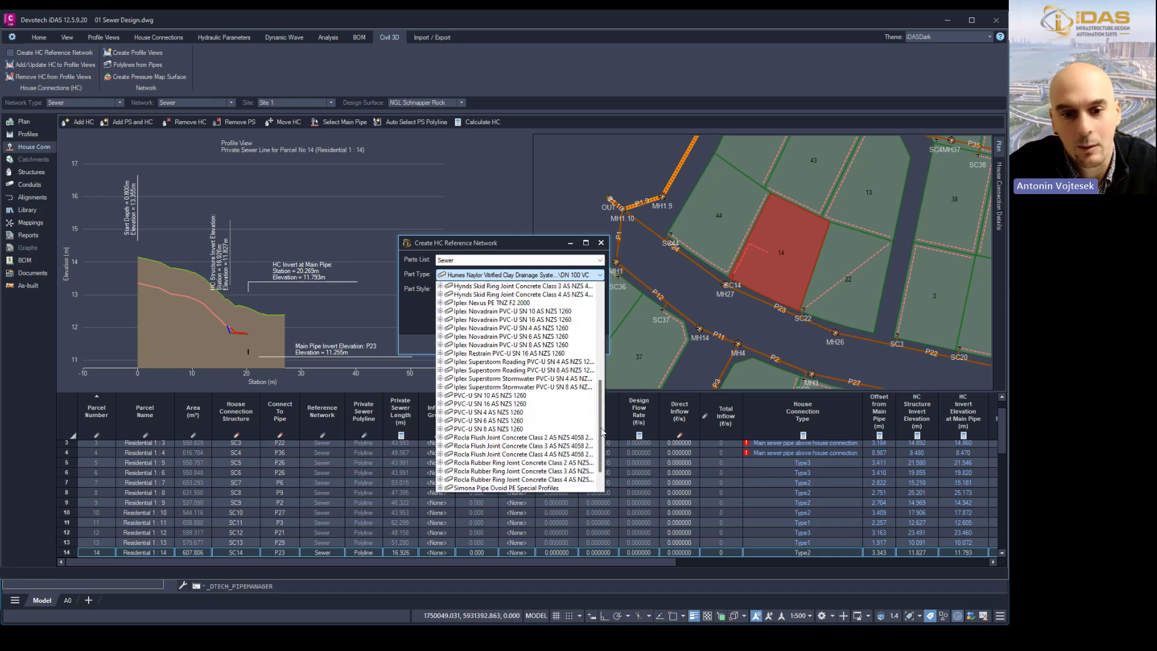
pyautogui.click(440, 311)
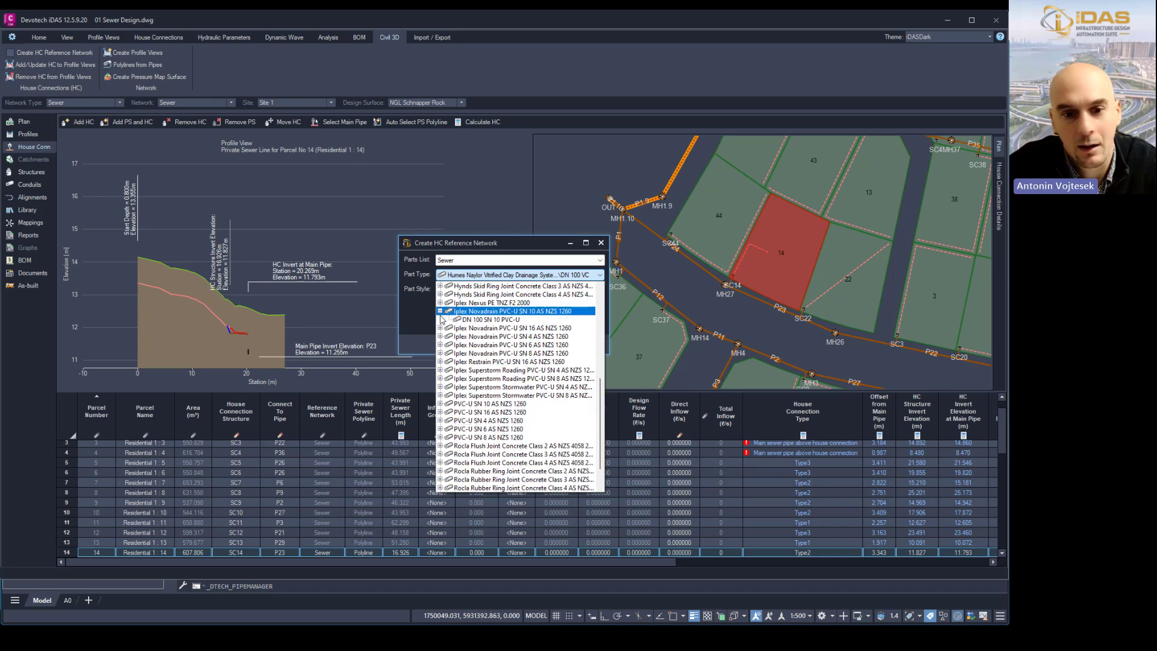
pyautogui.click(472, 320)
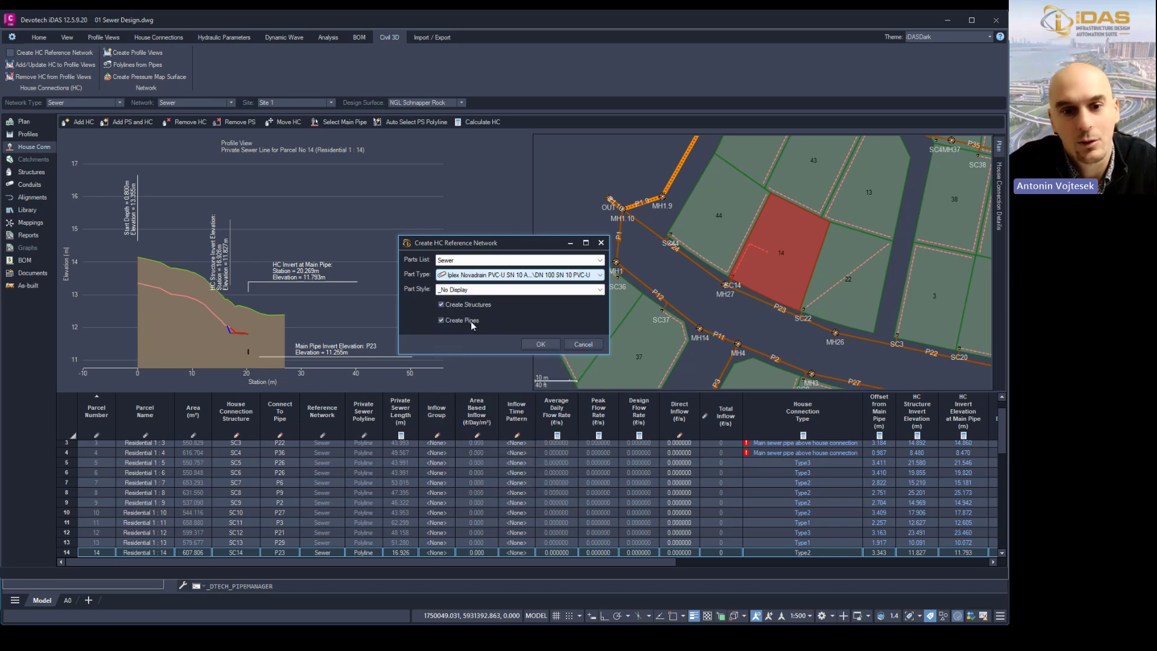
pyautogui.click(552, 290)
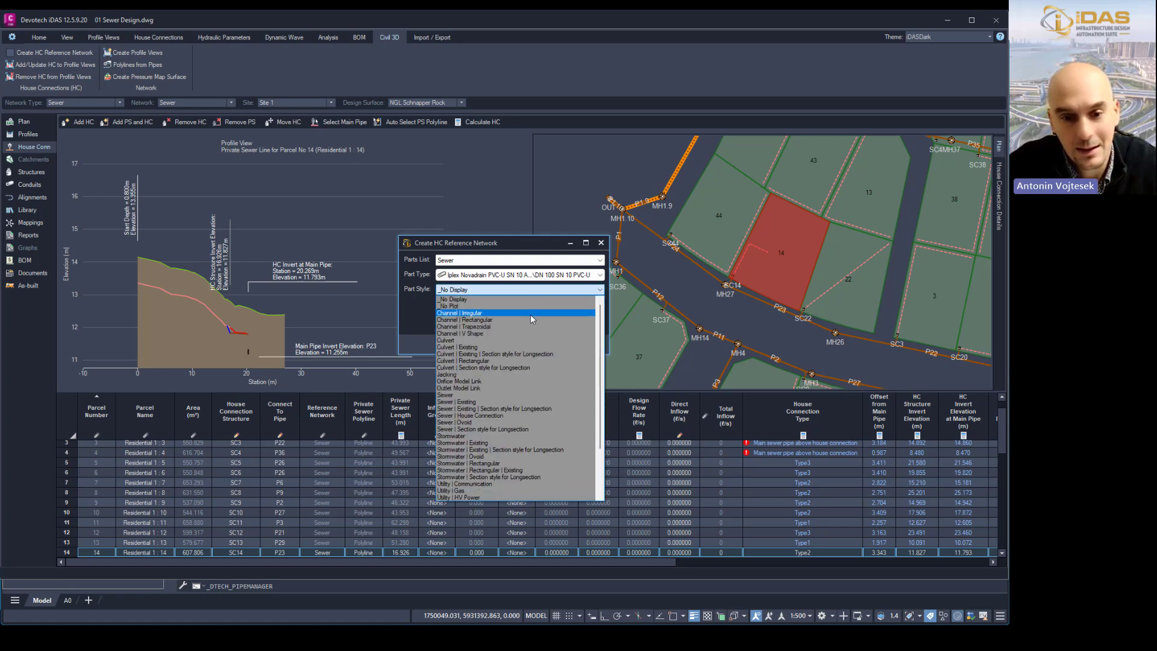
pyautogui.click(482, 416)
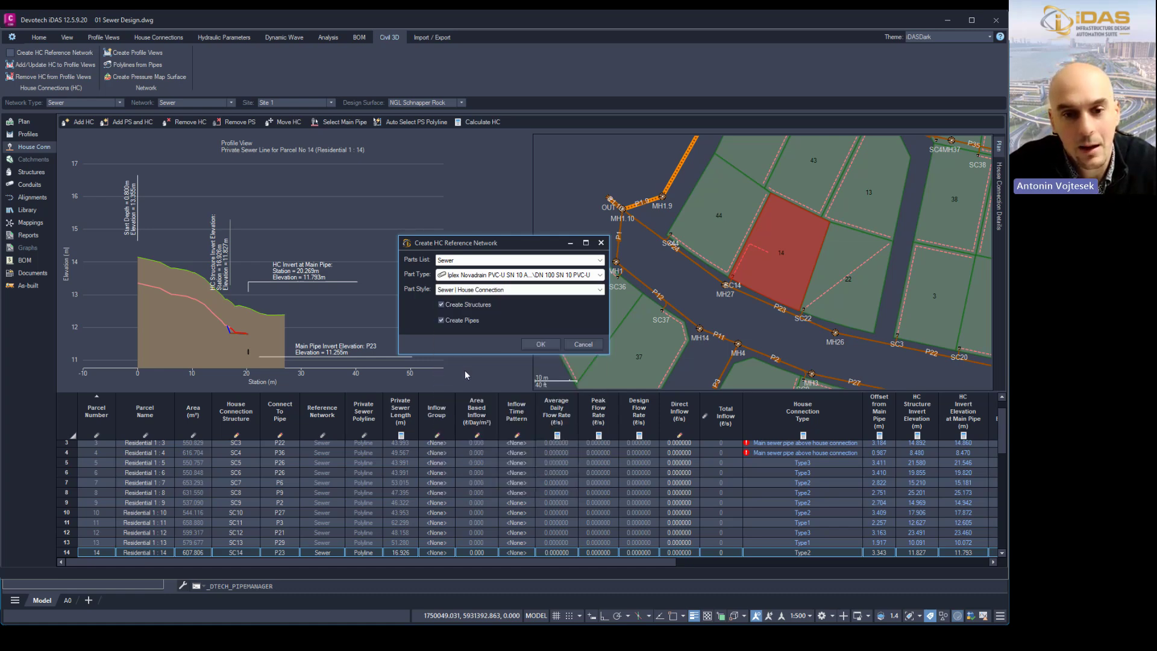
# Step: Create the house connection reference network with its structures and pipes in the profile views, and update the Civil 3D drawing
pyautogui.click(540, 345)
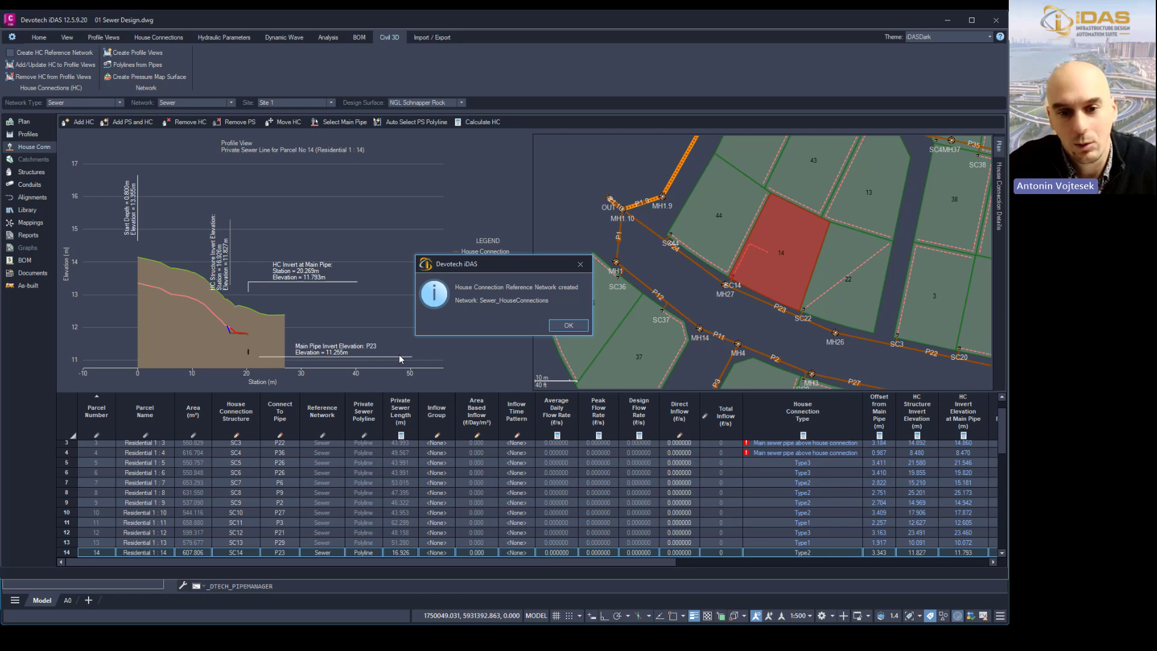
pyautogui.click(559, 327)
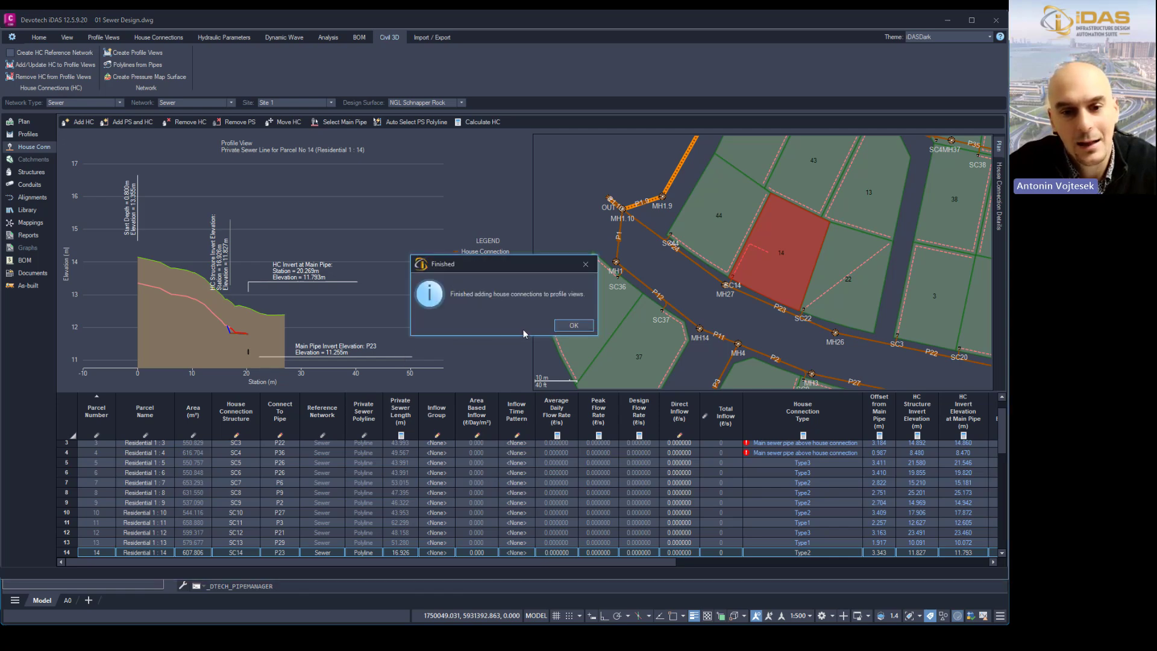
pyautogui.click(573, 326)
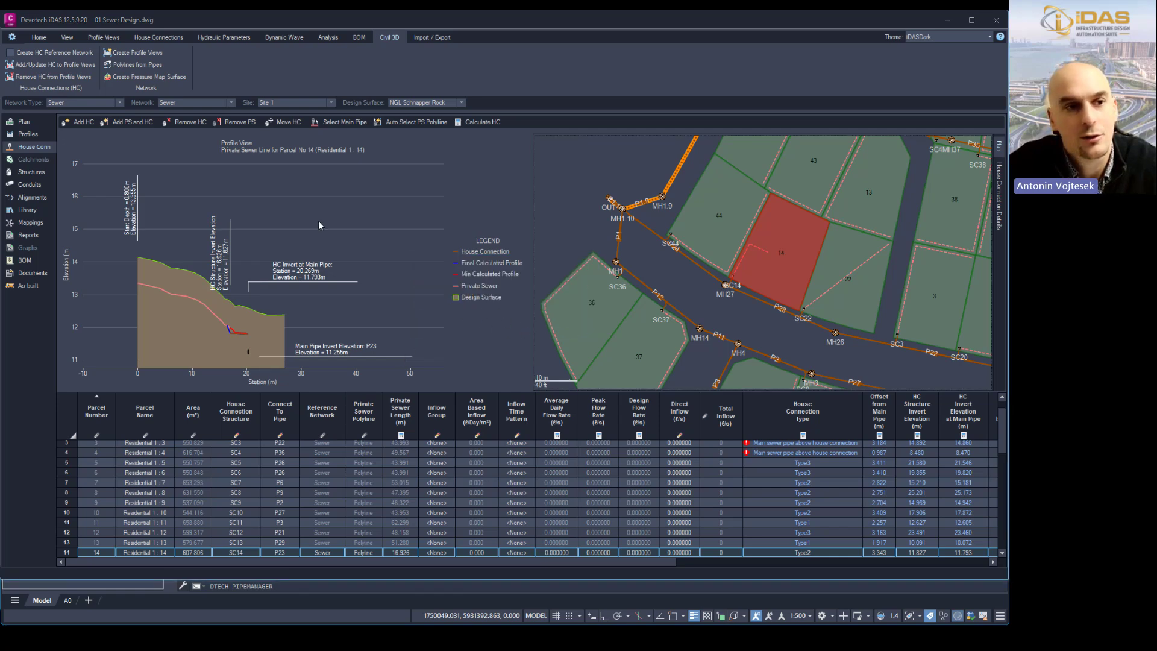
pyautogui.click(38, 38)
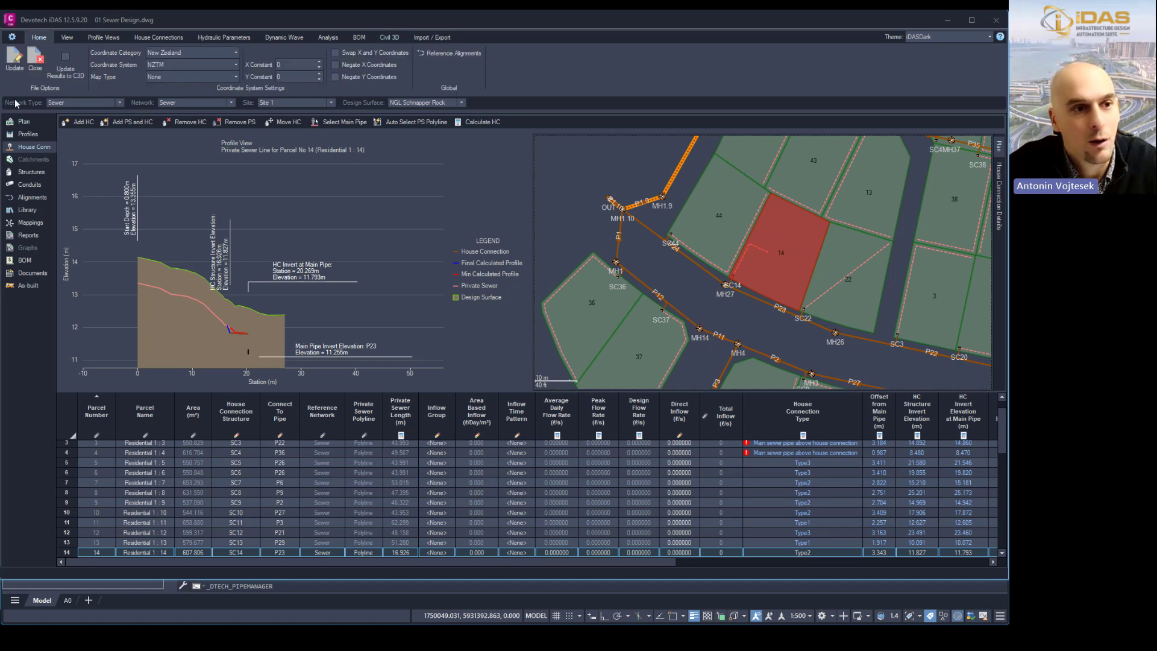
pyautogui.click(14, 61)
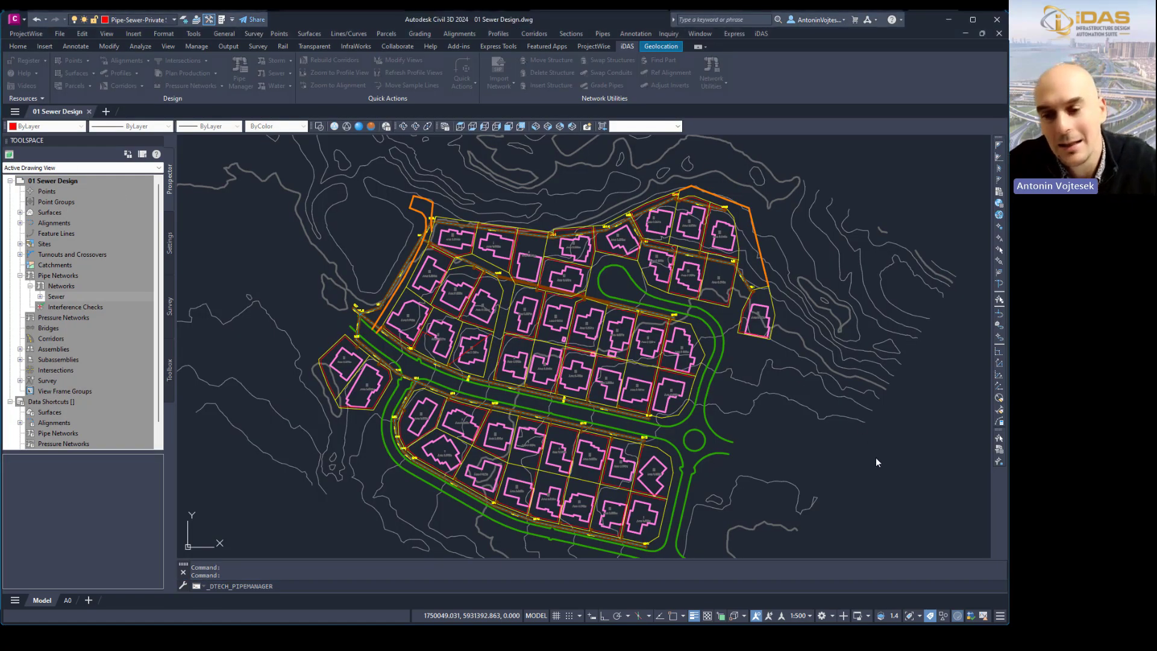
# Step: In the Civil 3D drawing, inspect the house connections shown in the MH1.1 to OUT long section, including the one between MH1.3 and MH1.4
pyautogui.moveTo(815, 446); pyautogui.dragTo(477, 445, button='middle')
pyautogui.scroll(-5, 490, 452)
pyautogui.scroll(9, 687, 286)
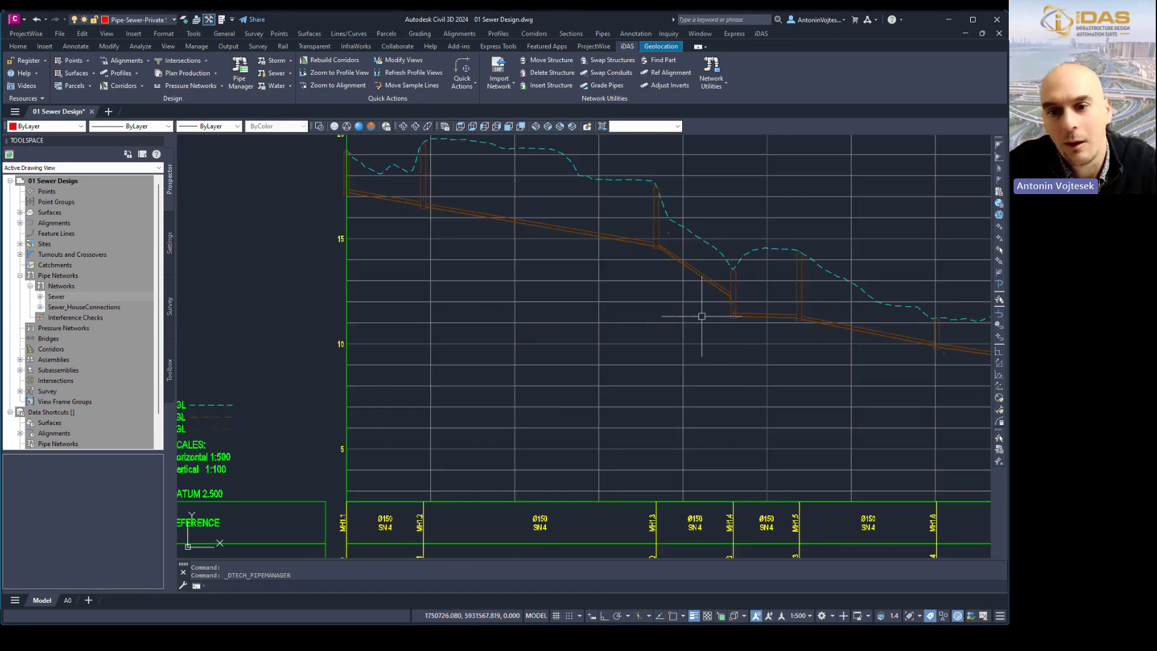
pyautogui.moveTo(677, 319); pyautogui.dragTo(633, 392, button='middle')
pyautogui.scroll(6, 632, 392)
pyautogui.click(626, 357)
pyautogui.scroll(-4, 595, 422)
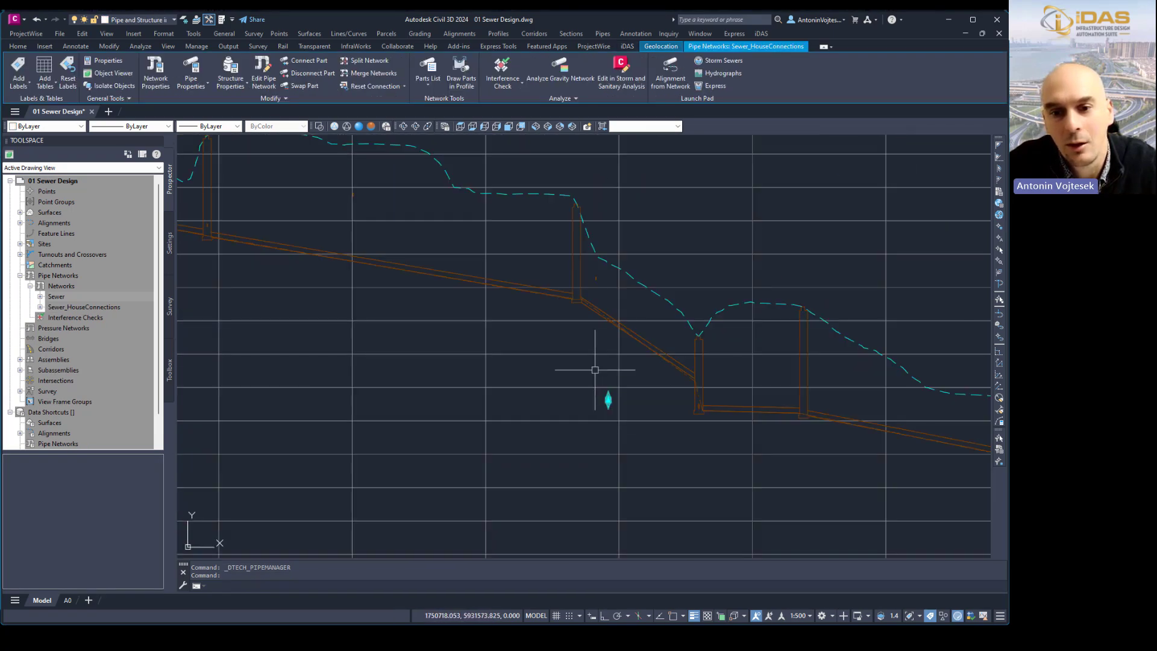
pyautogui.scroll(4, 609, 258)
pyautogui.scroll(-8, 594, 335)
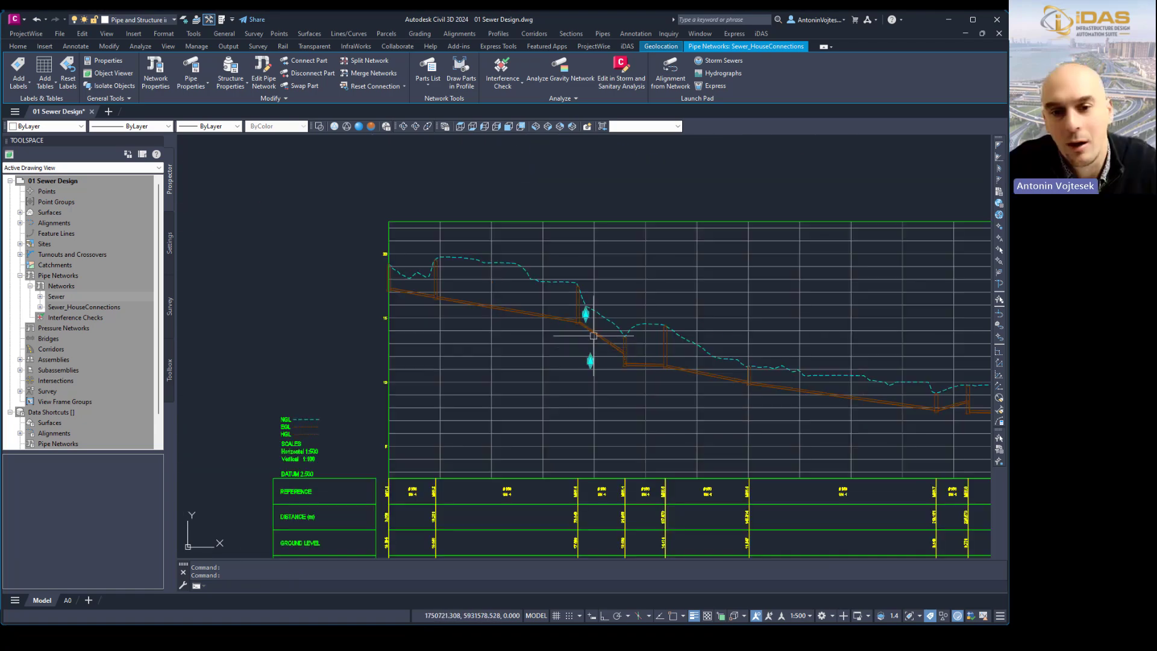
pyautogui.press('Escape')
pyautogui.moveTo(548, 405); pyautogui.dragTo(494, 349, button='middle')
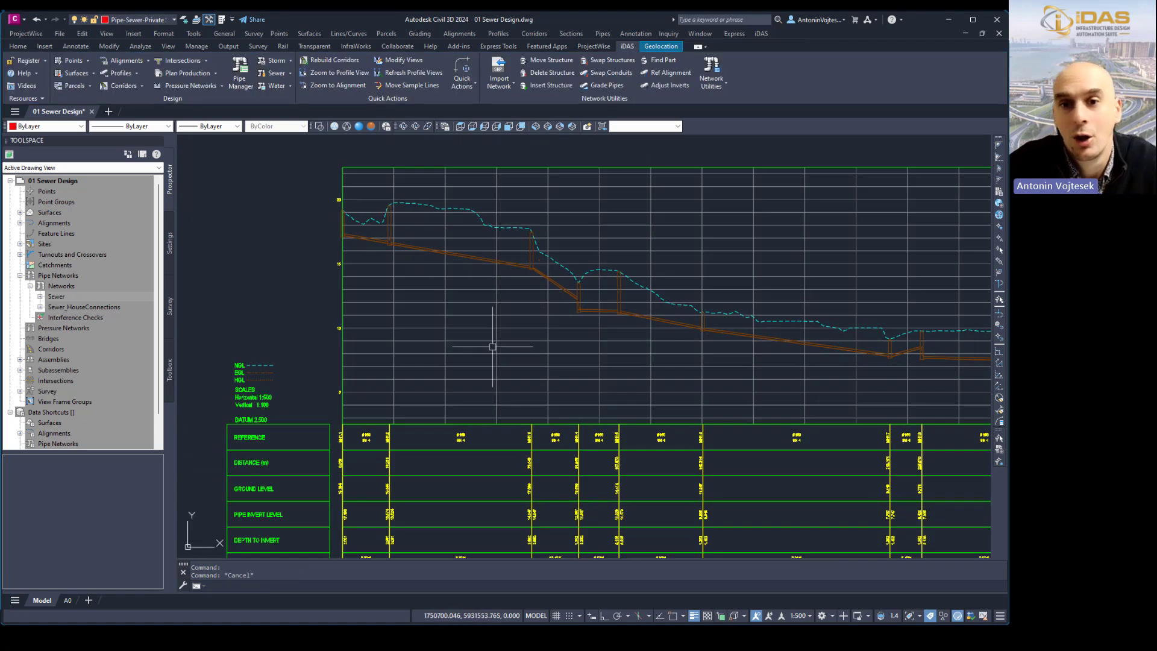
# Step: Set up pipe network labels for Entire Network Profile with pipe label style Name and _No Display for structures and crossing pipes
pyautogui.click(602, 34)
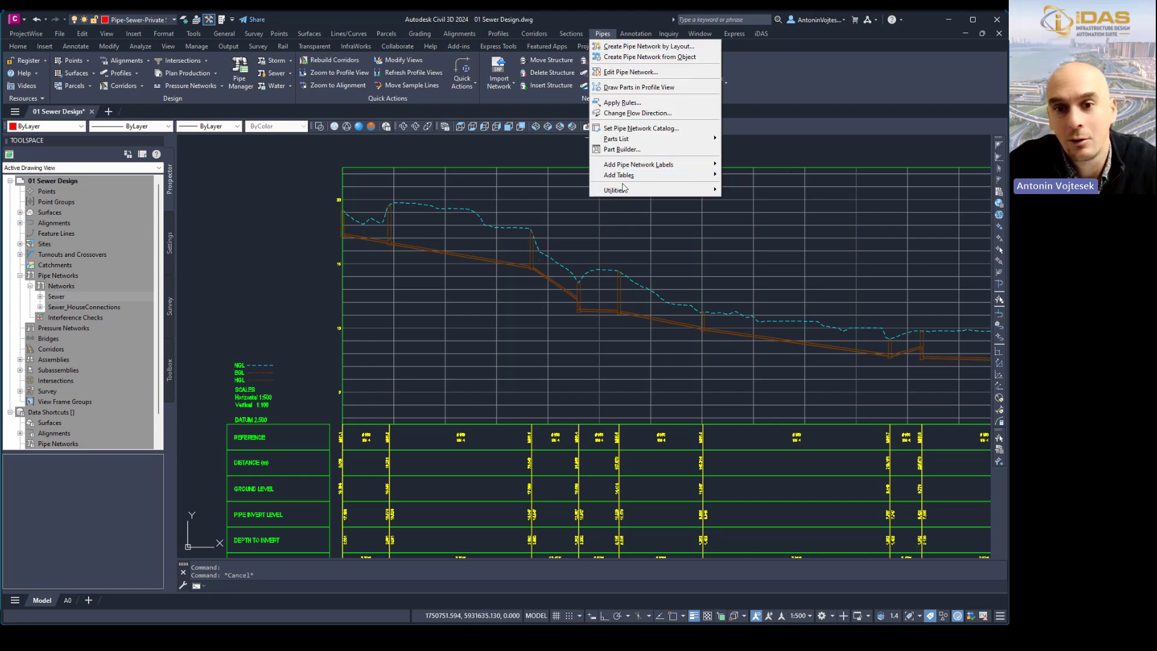
pyautogui.moveTo(663, 164)
pyautogui.click(754, 166)
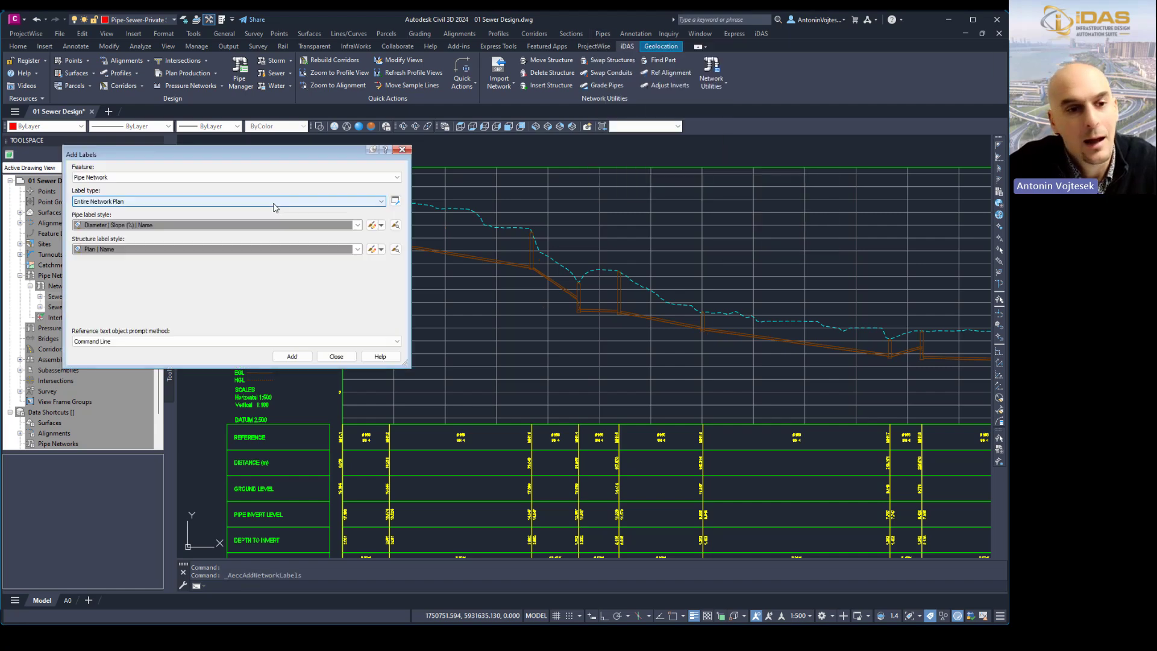
pyautogui.click(130, 199)
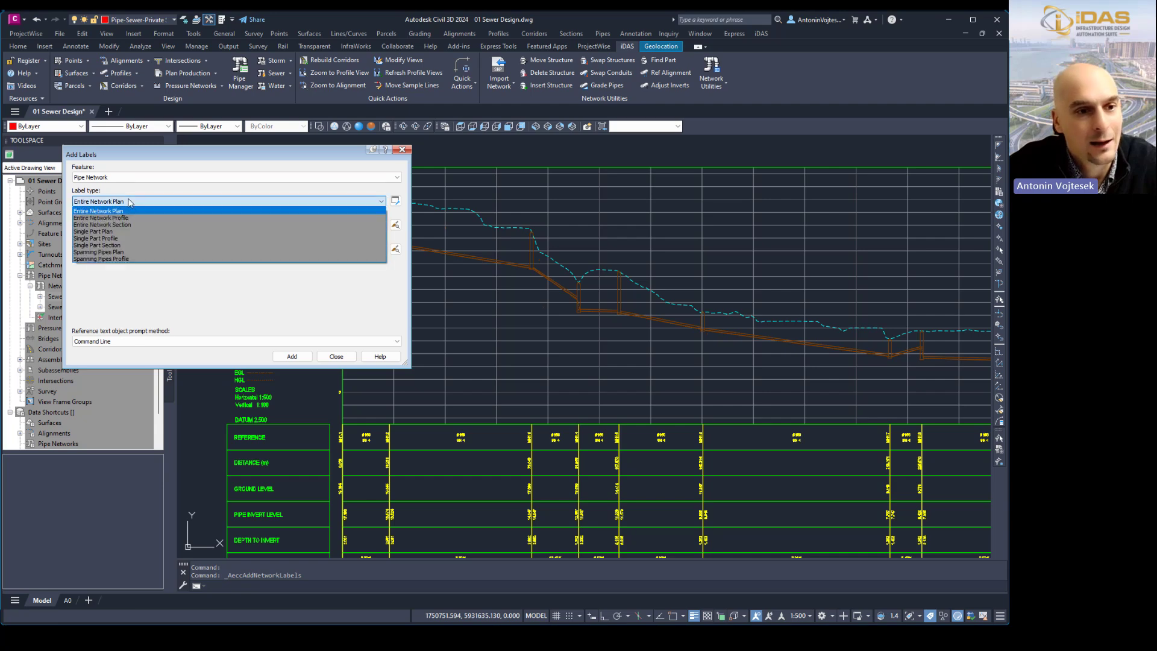
pyautogui.click(106, 218)
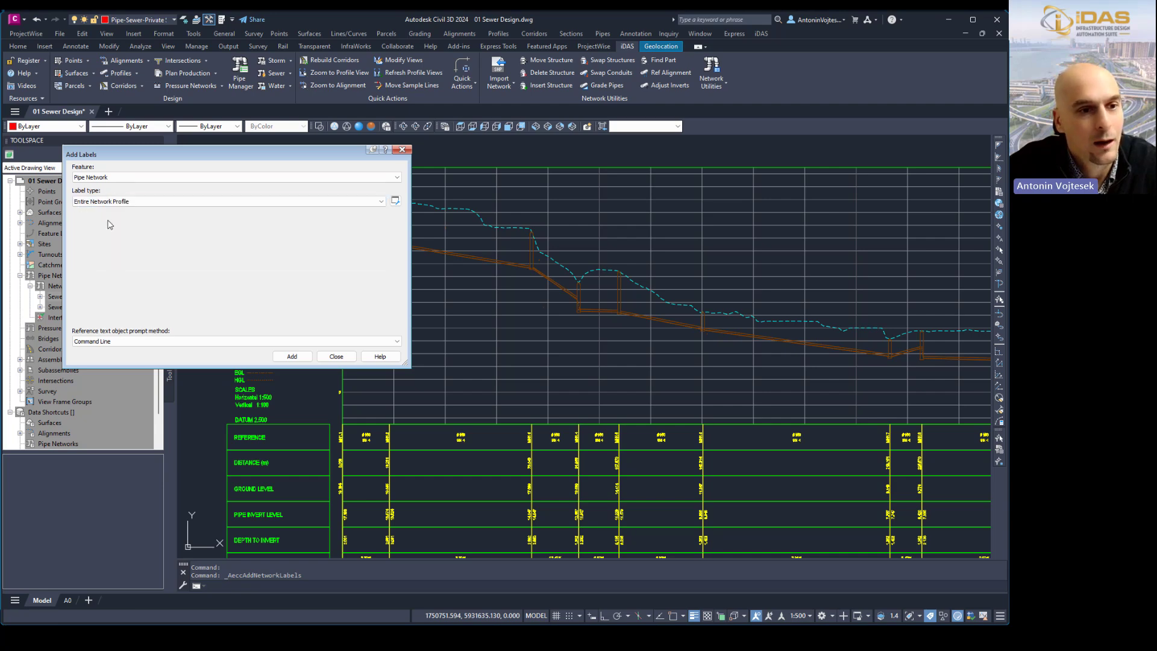
pyautogui.click(121, 225)
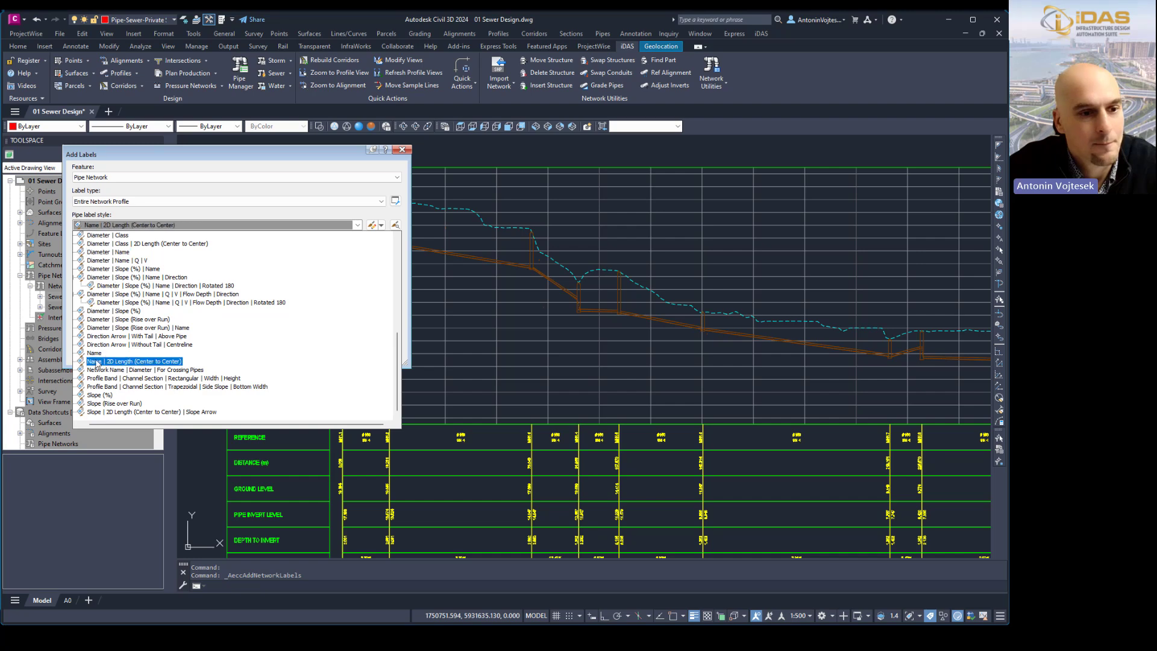
pyautogui.click(94, 355)
pyautogui.click(97, 252)
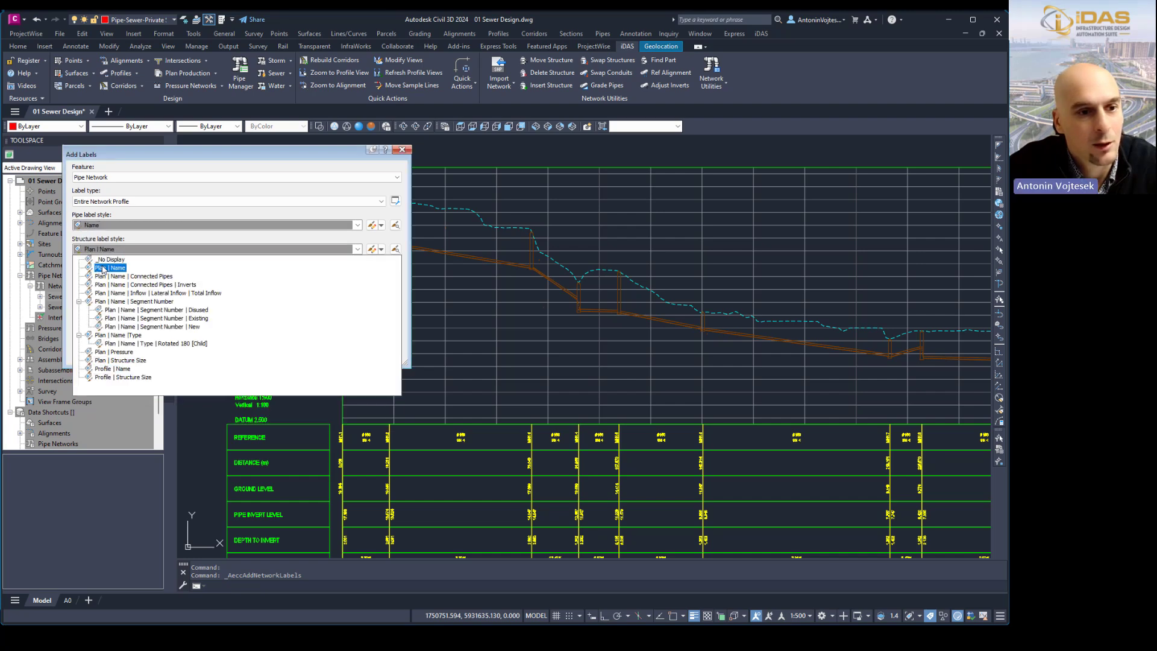
pyautogui.click(104, 259)
pyautogui.click(108, 273)
pyautogui.click(110, 283)
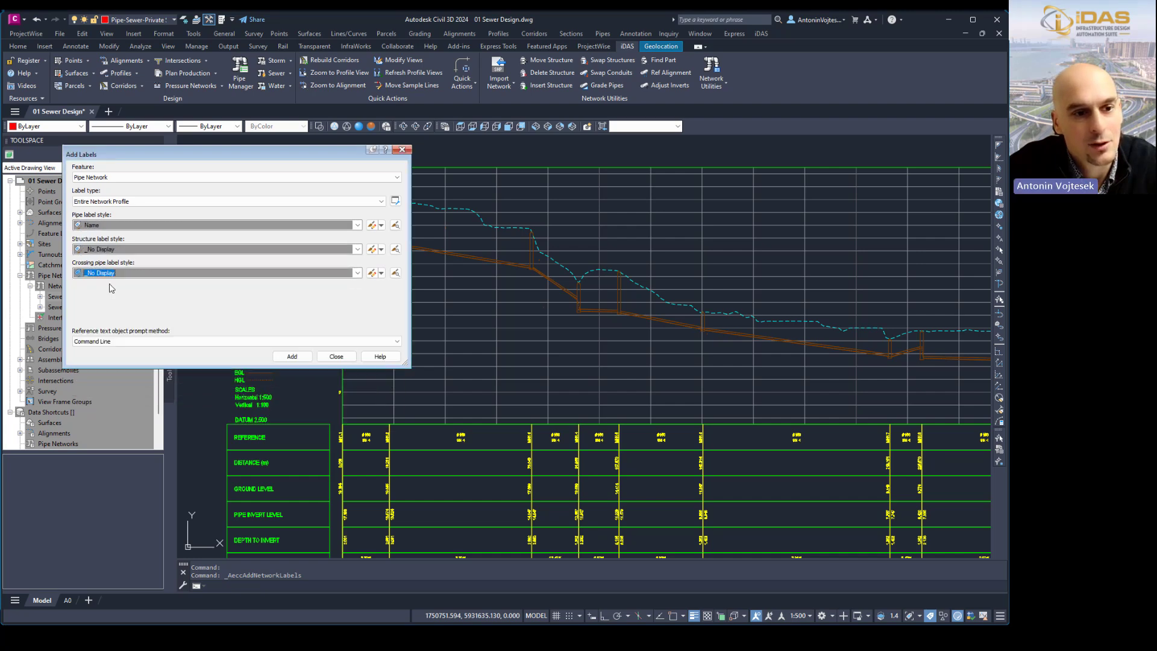
# Step: Add the name labels to the house connection network by picking the connection between MH1.3 and MH1.4 in the profile view
pyautogui.click(292, 357)
pyautogui.scroll(4, 541, 307)
pyautogui.scroll(2, 542, 304)
pyautogui.click(555, 292)
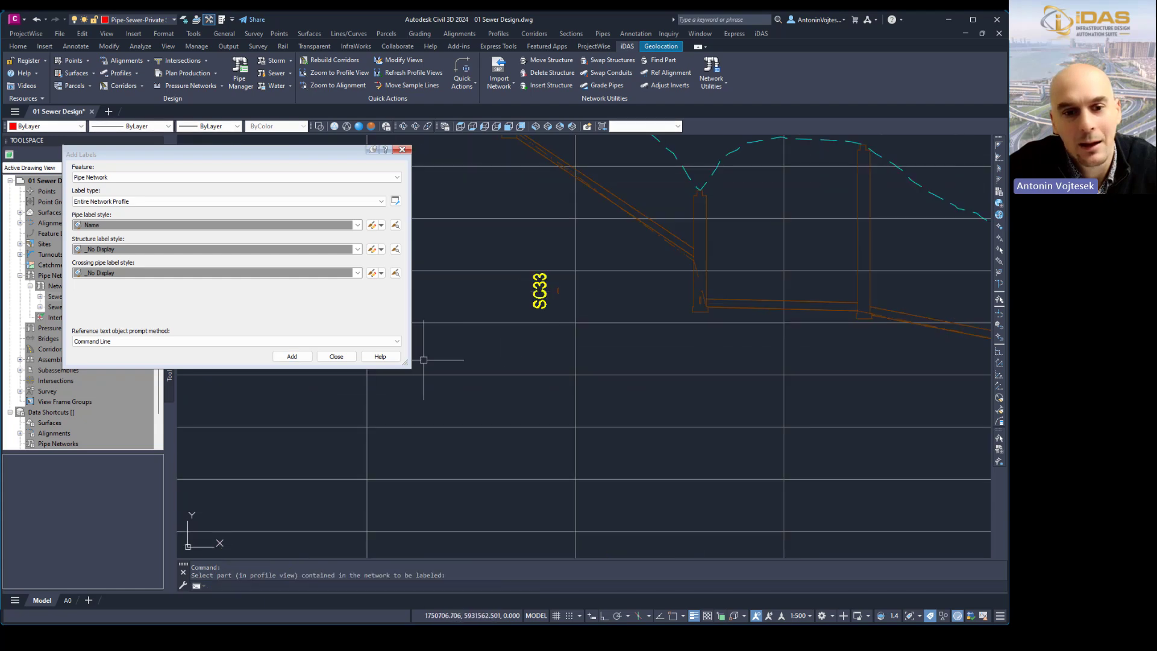
pyautogui.click(337, 356)
# Step: Examine the house connection labels SC24 and SC33 beside their pipe ends in the long section
pyautogui.moveTo(515, 308); pyautogui.dragTo(599, 425, button='middle')
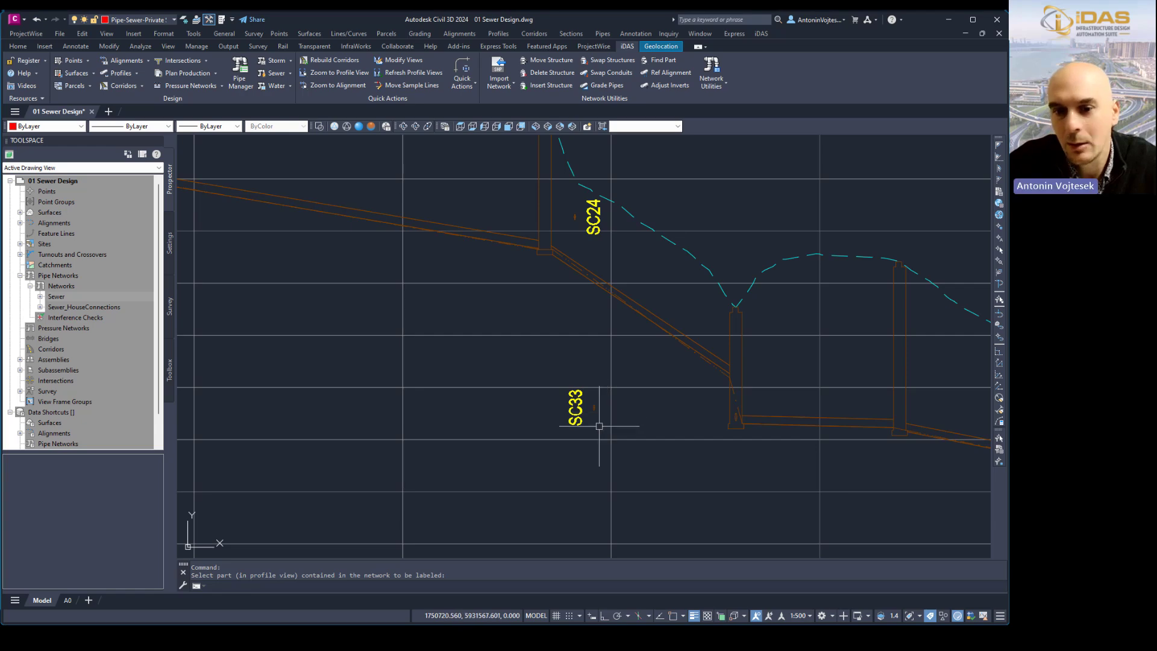
pyautogui.scroll(4, 587, 425)
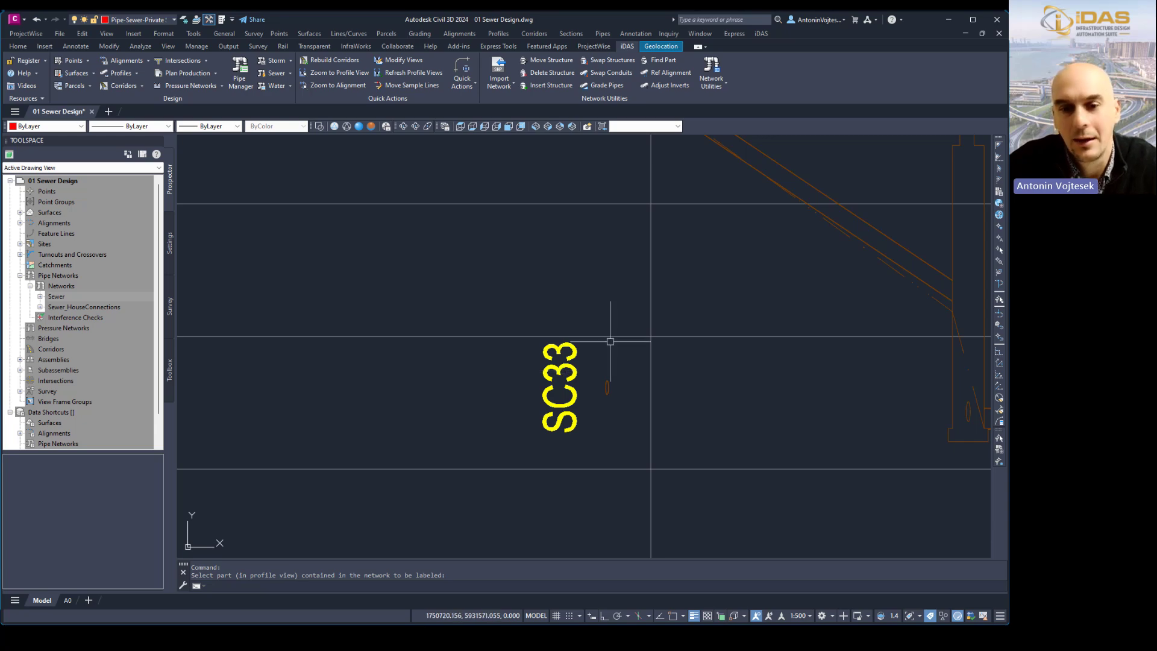
pyautogui.scroll(-1, 619, 325)
pyautogui.scroll(1, 590, 369)
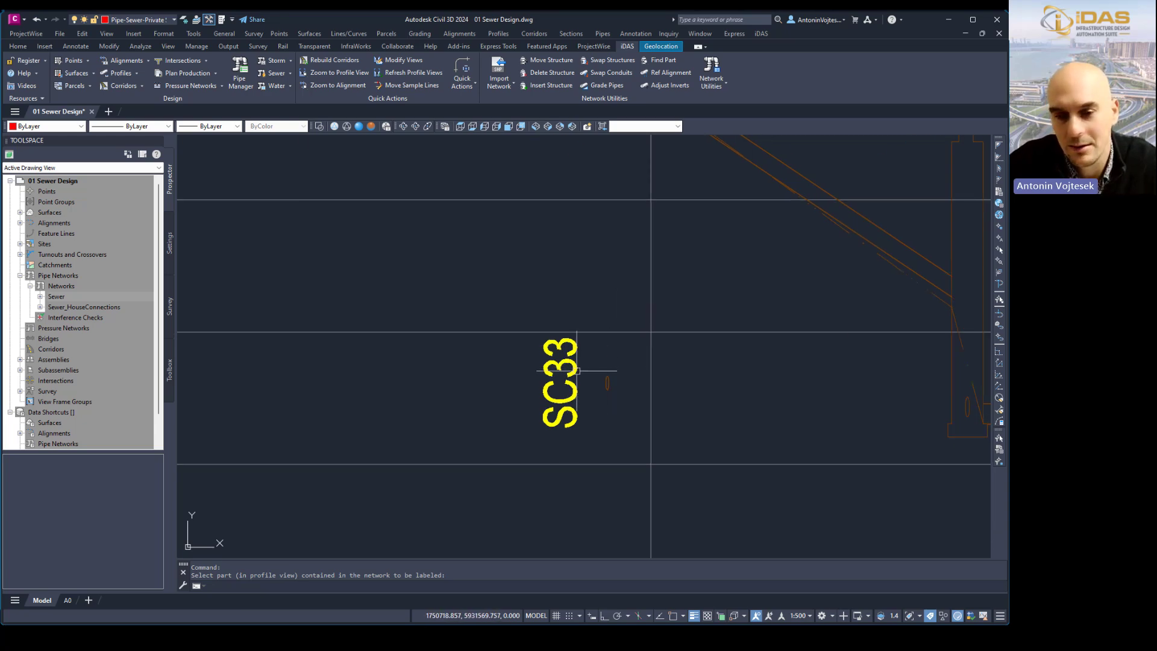
pyautogui.scroll(-5, 599, 386)
pyautogui.scroll(2, 625, 341)
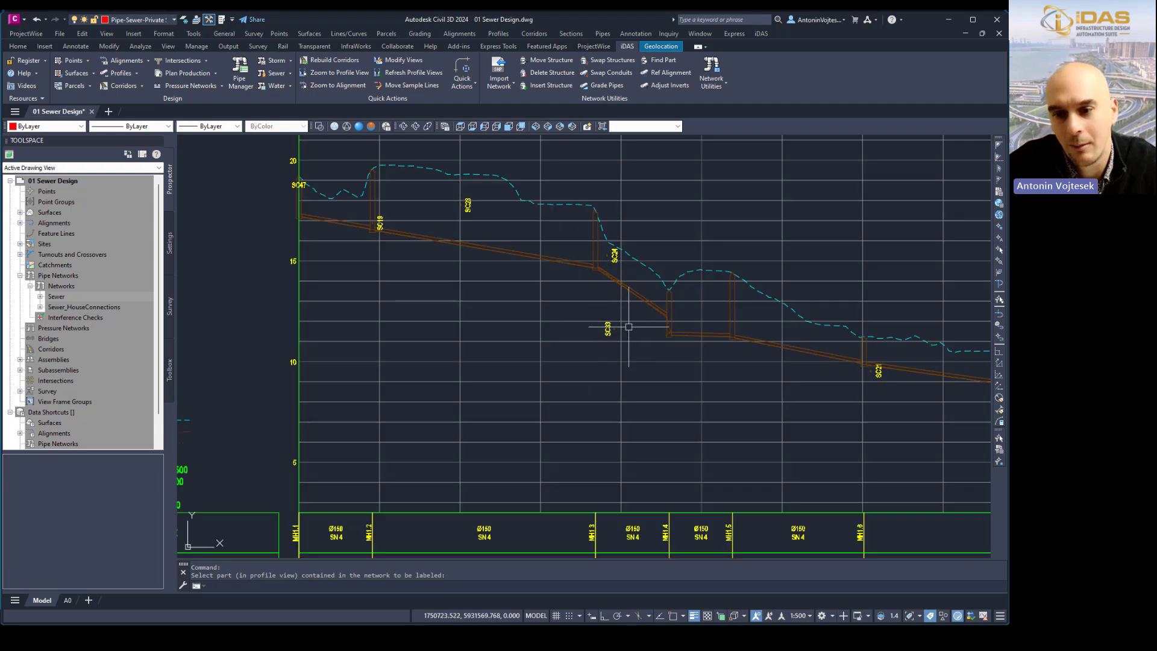
# Step: Review all the sewer long sections and the data bands beneath the MH1.1 to OUT profile
pyautogui.scroll(-5, 621, 268)
pyautogui.scroll(-3, 622, 268)
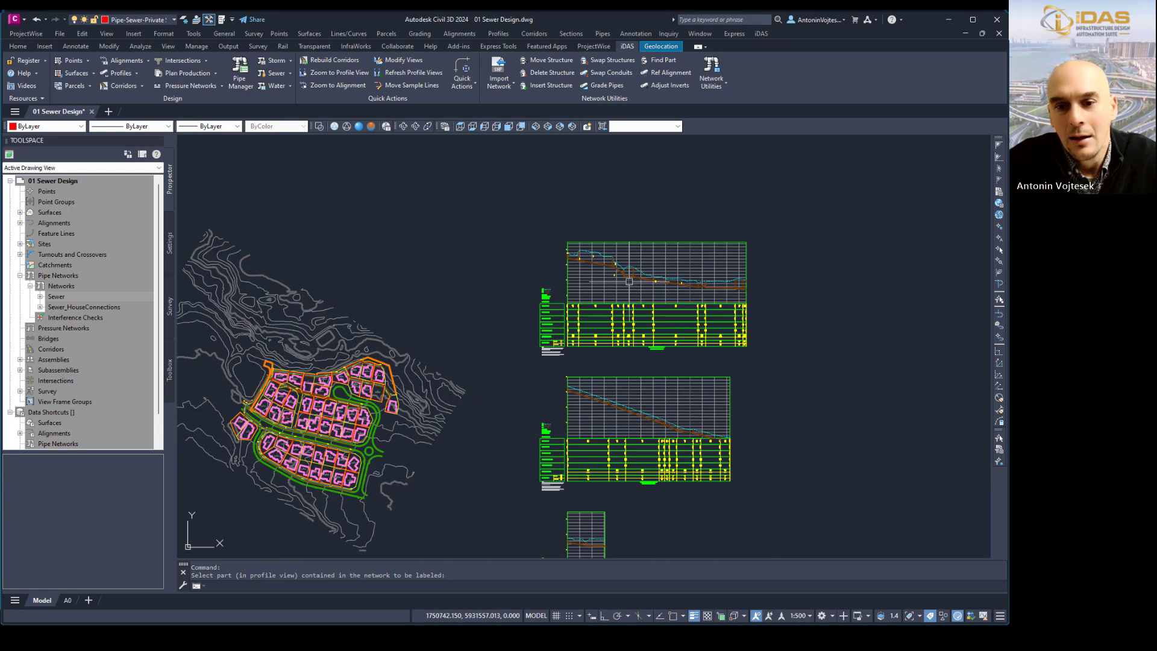
pyautogui.moveTo(627, 300); pyautogui.dragTo(676, 227, button='middle')
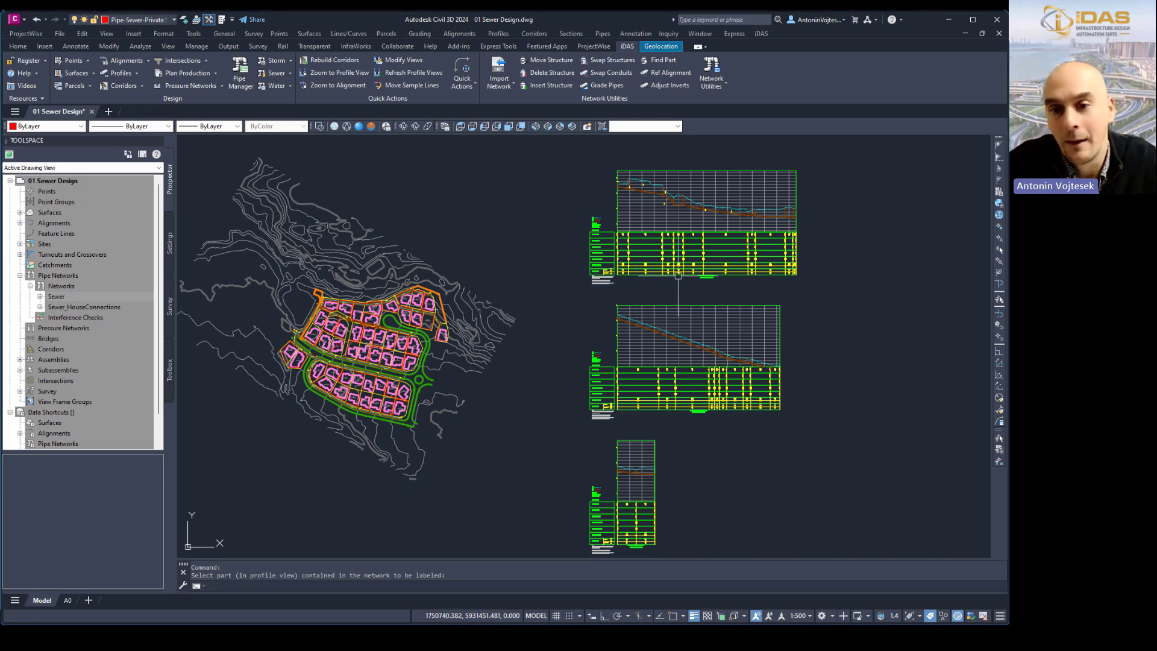
pyautogui.scroll(6, 677, 275)
pyautogui.moveTo(599, 300); pyautogui.dragTo(517, 374, button='middle')
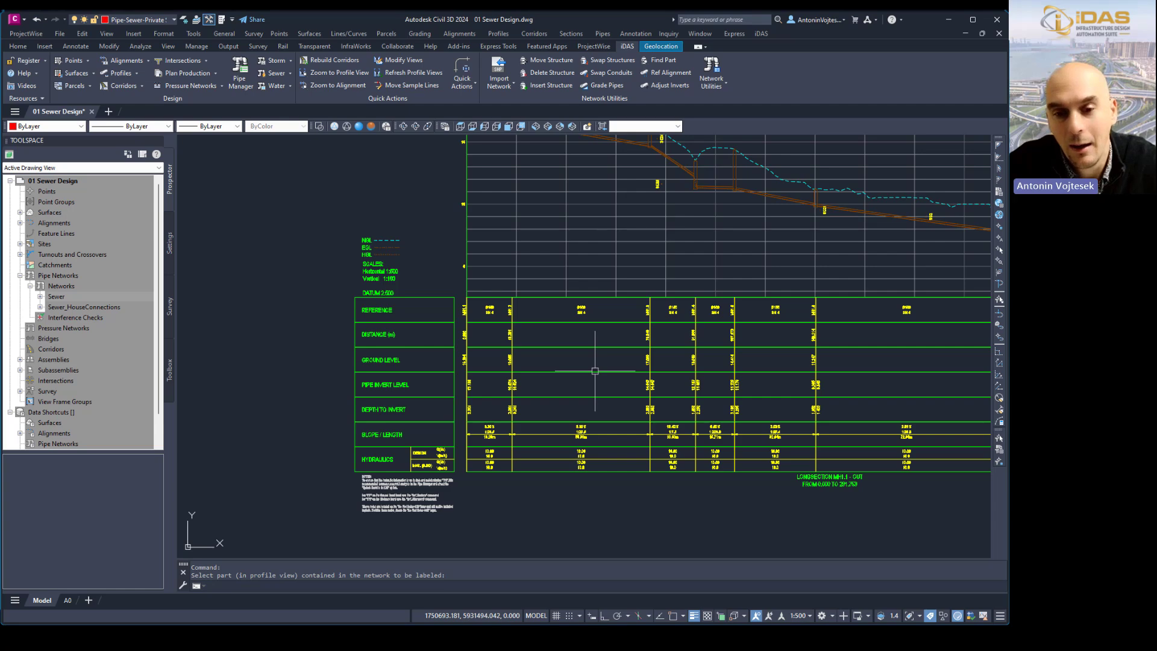
pyautogui.scroll(-2, 595, 371)
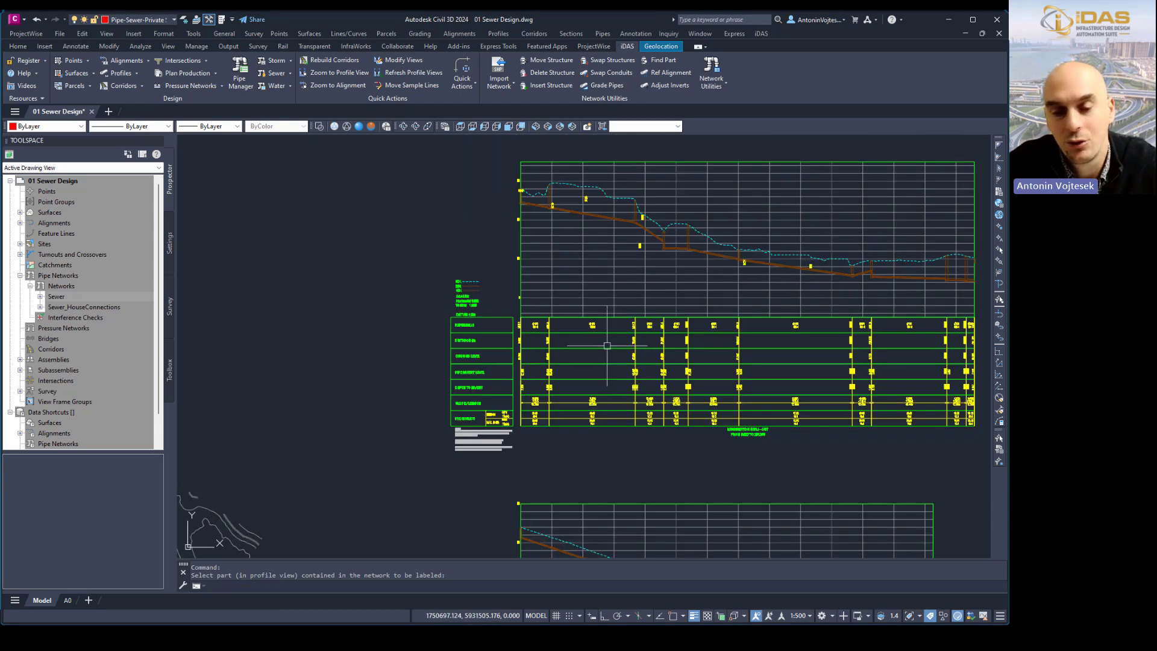
pyautogui.scroll(-5, 568, 238)
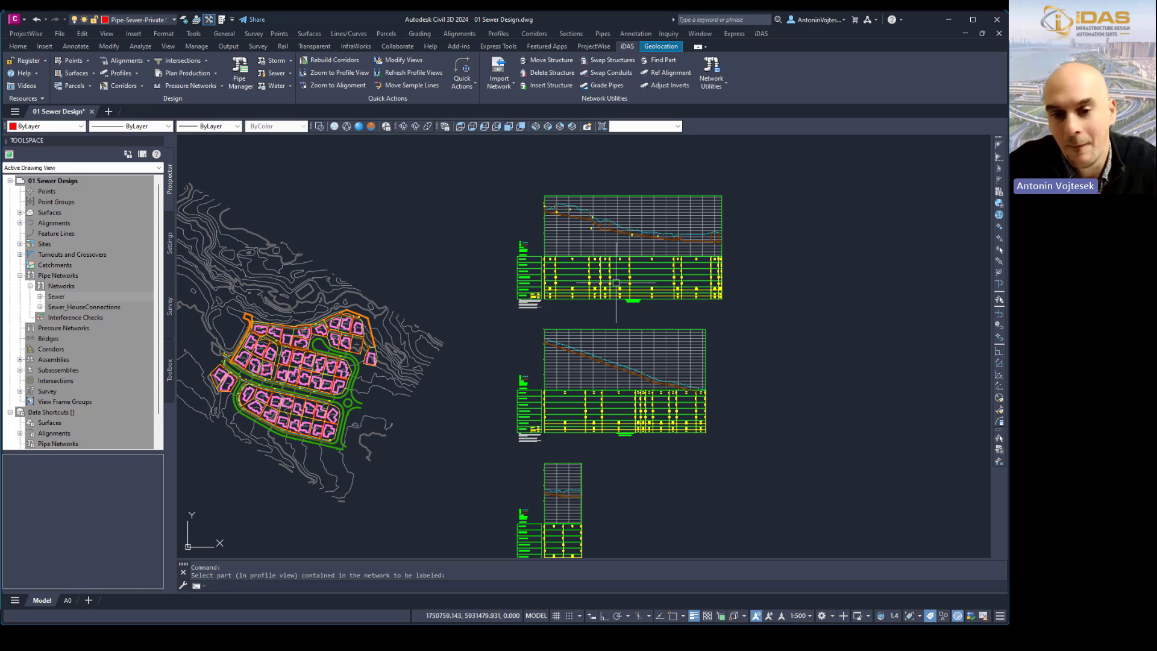
pyautogui.scroll(5, 533, 286)
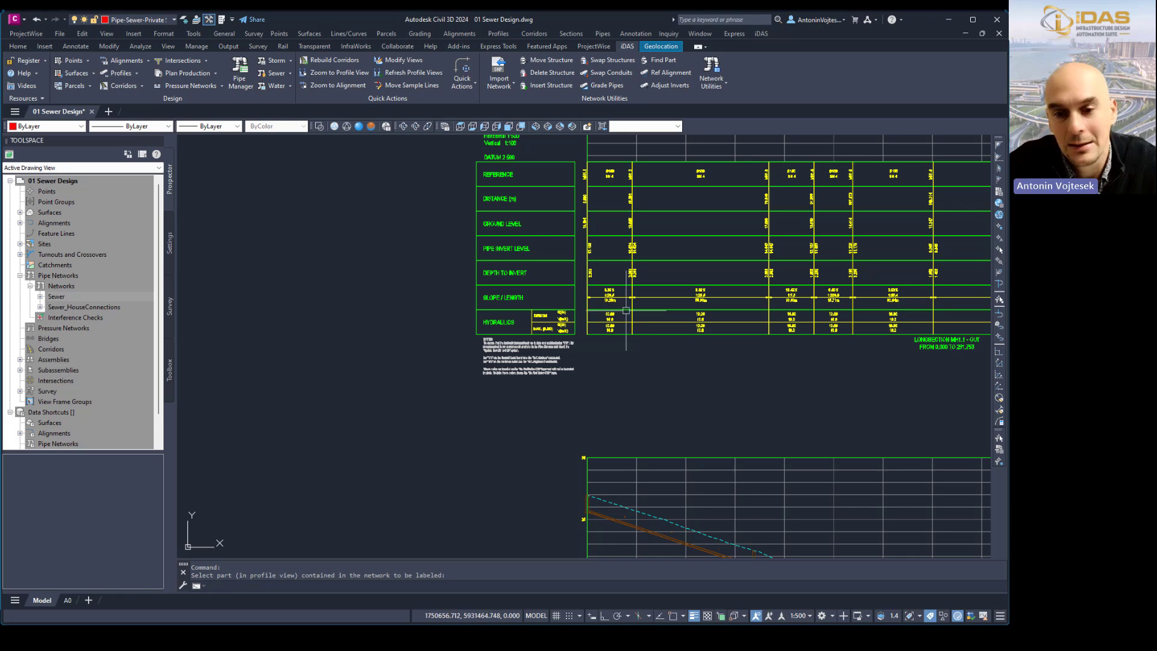
# Step: Start the iDAS Import Band Sets command and select all six sewer profile views as its targets
pyautogui.scroll(-8, 626, 311)
pyautogui.moveTo(716, 401); pyautogui.dragTo(666, 329, button='middle')
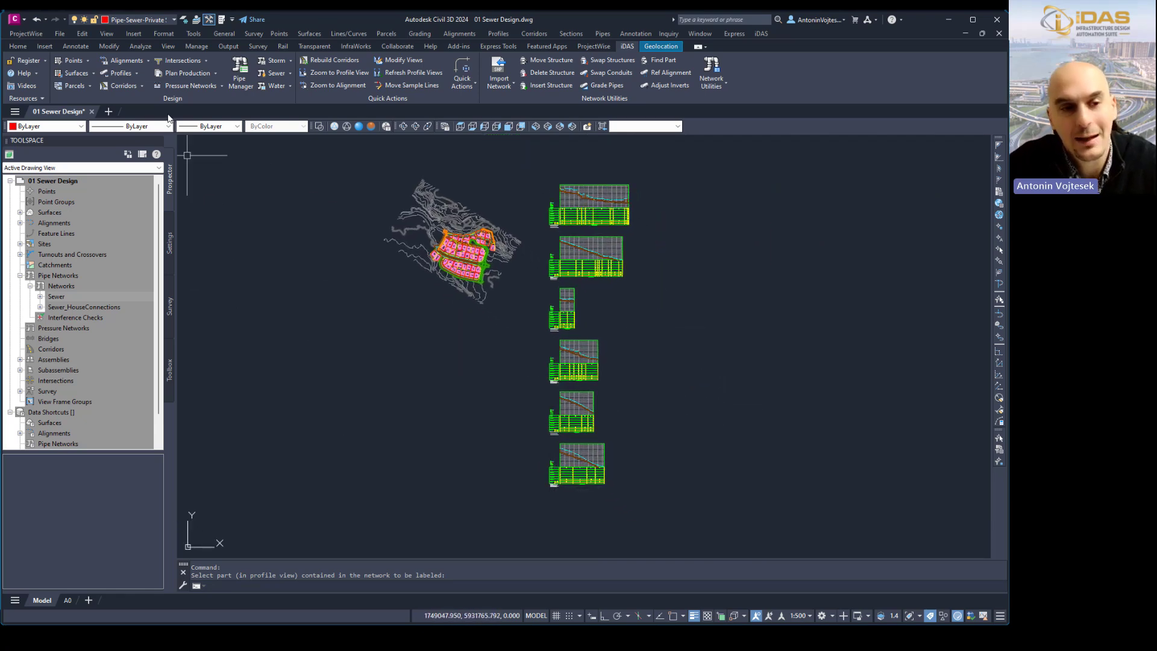
pyautogui.click(137, 73)
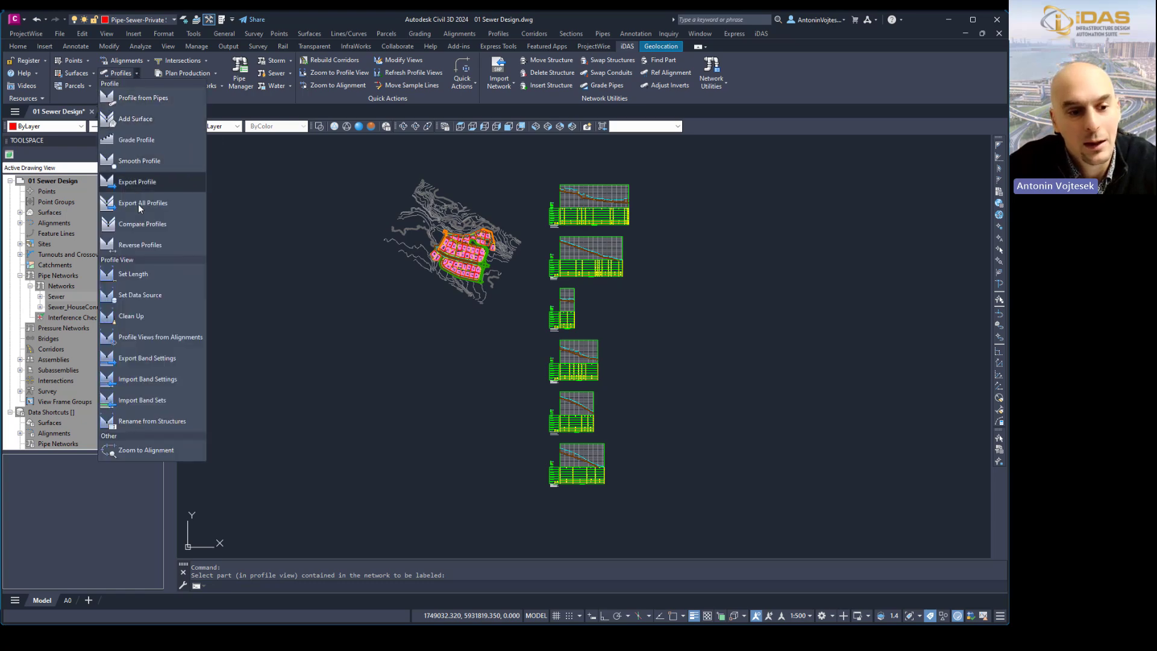
pyautogui.click(151, 401)
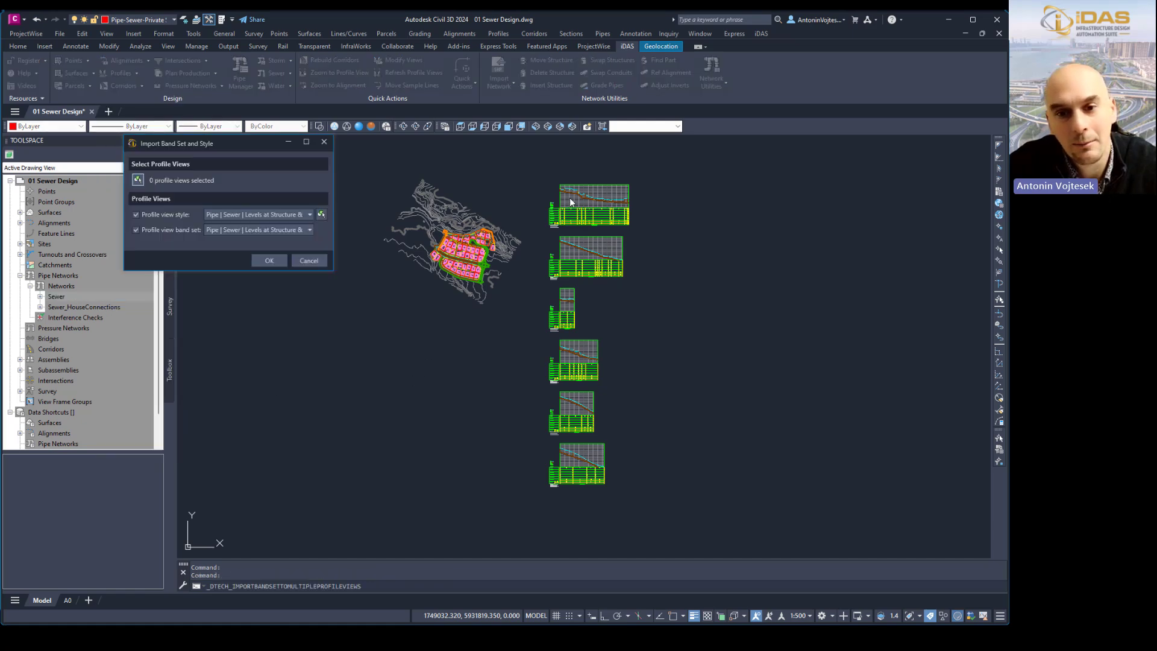
pyautogui.click(139, 180)
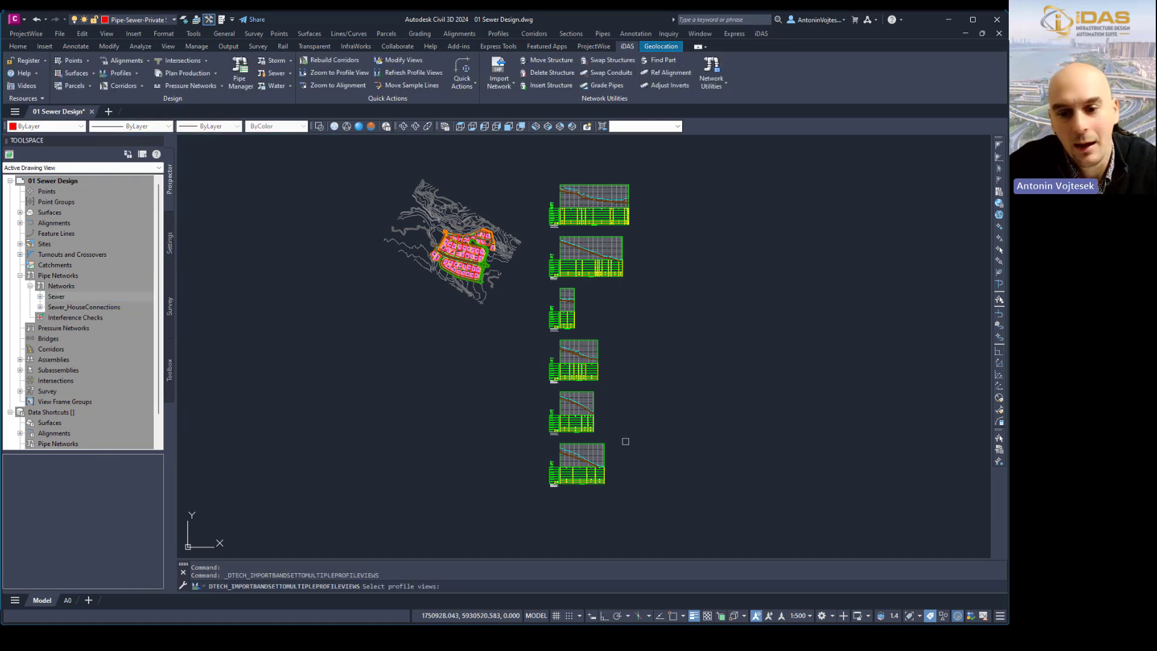
pyautogui.click(683, 530)
pyautogui.click(540, 174)
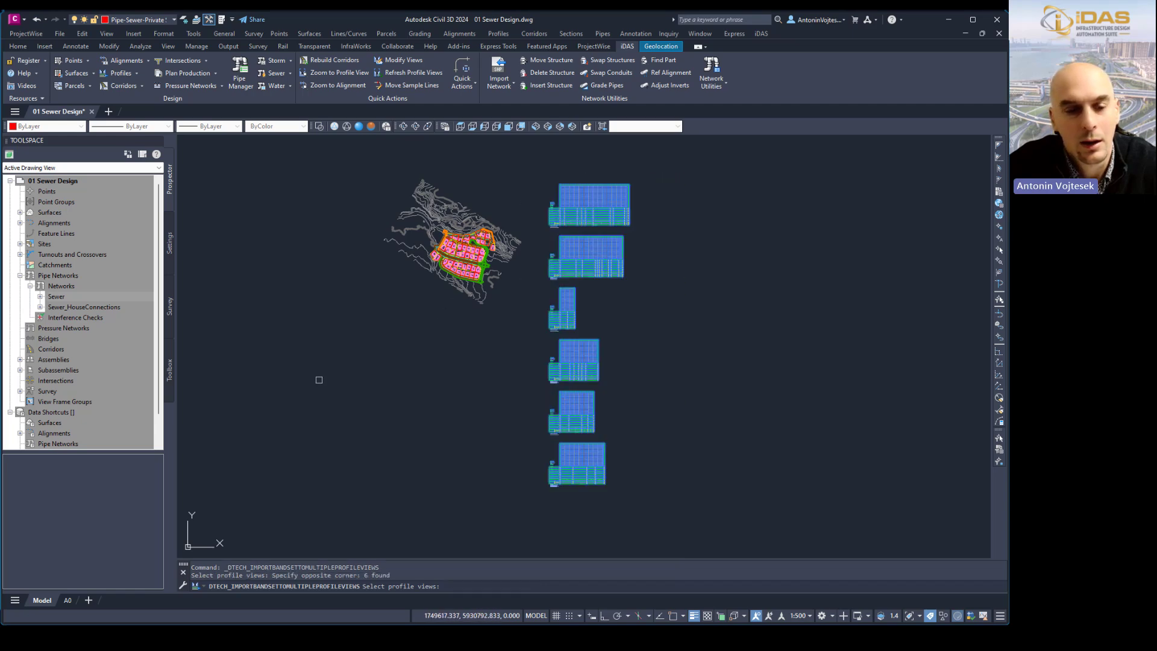
pyautogui.press('Return')
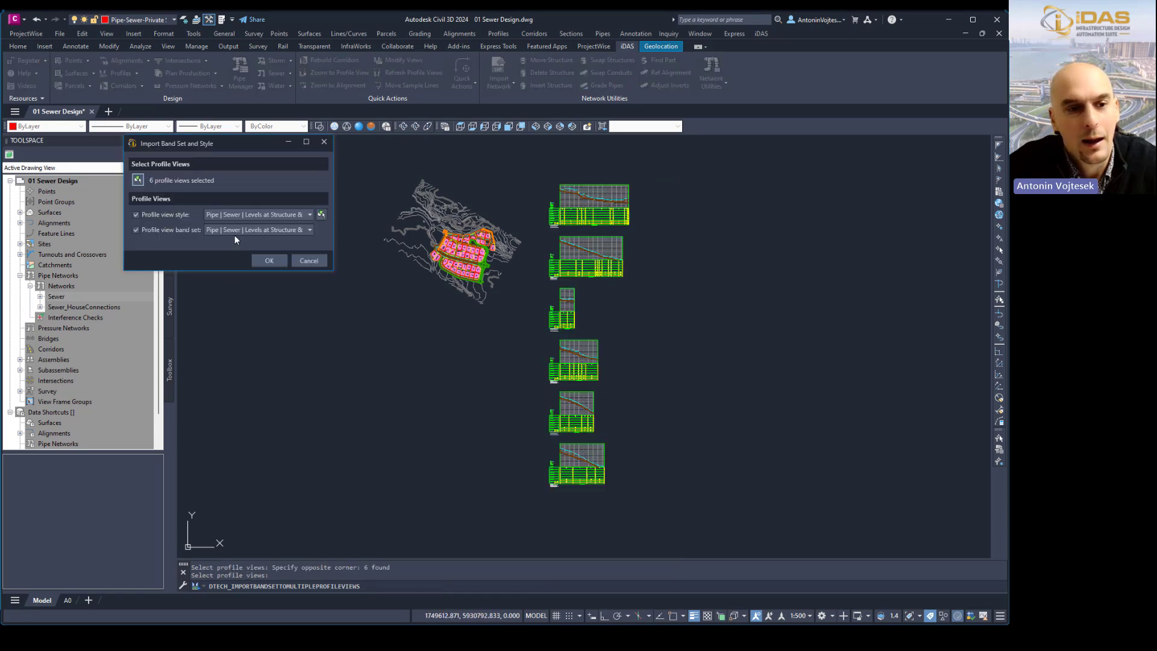
# Step: Import both the profile view style and band set for Pipe | Sewer | Levels at Structure into the selected profile views
pyautogui.click(310, 215)
pyautogui.click(310, 216)
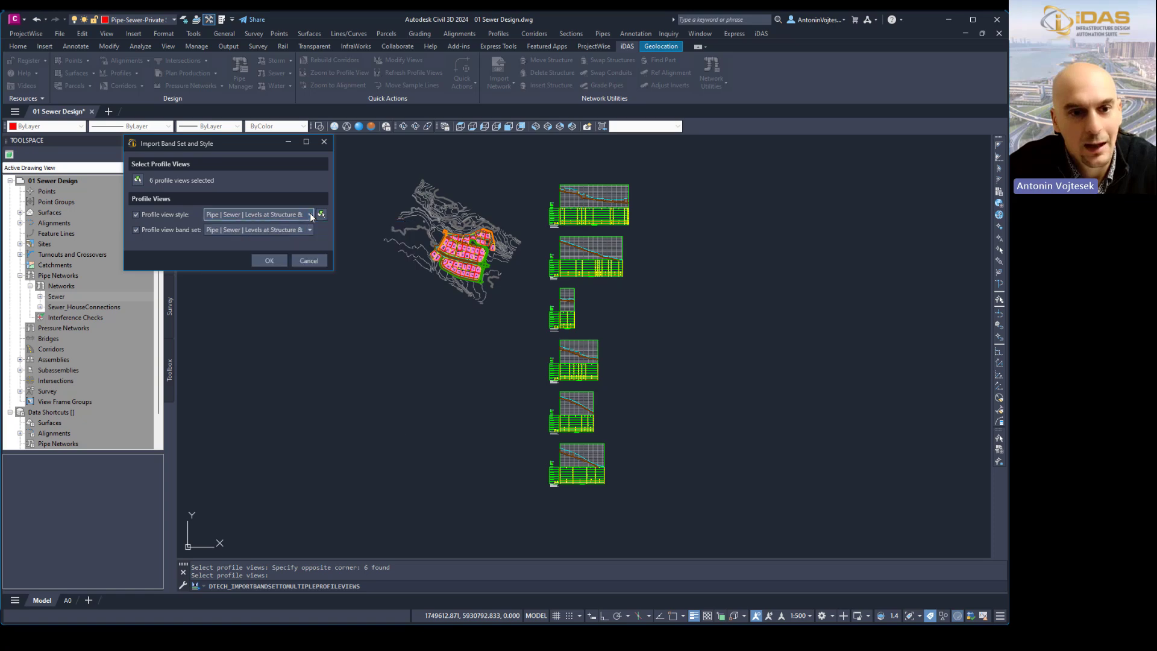
pyautogui.click(309, 230)
pyautogui.click(310, 230)
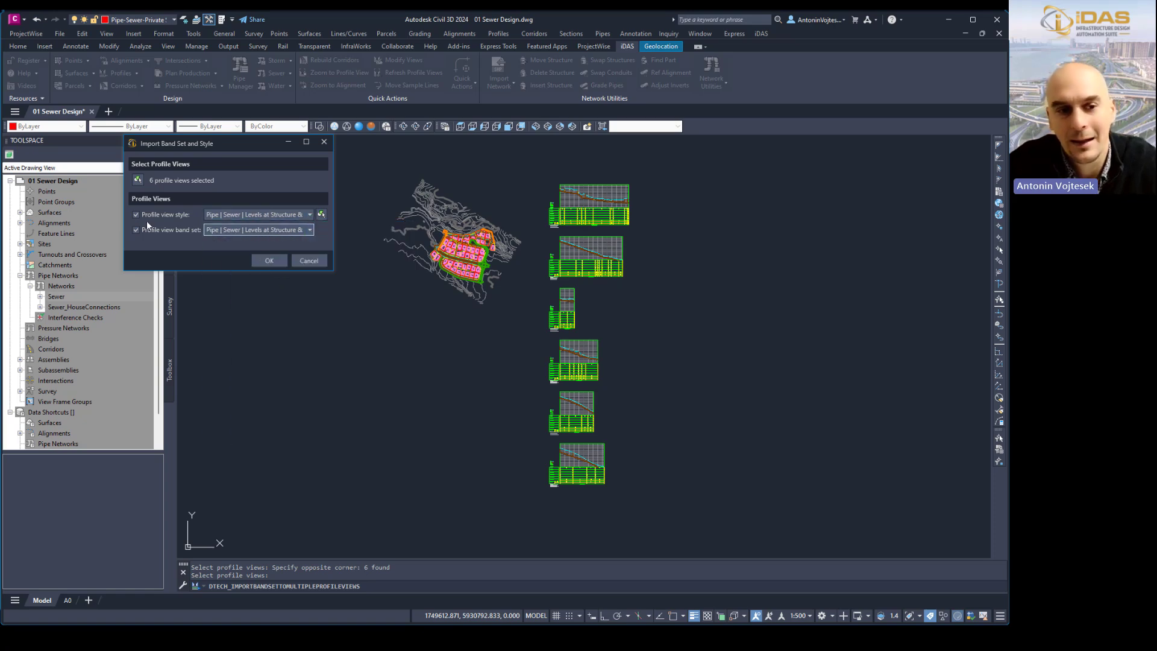
pyautogui.click(270, 262)
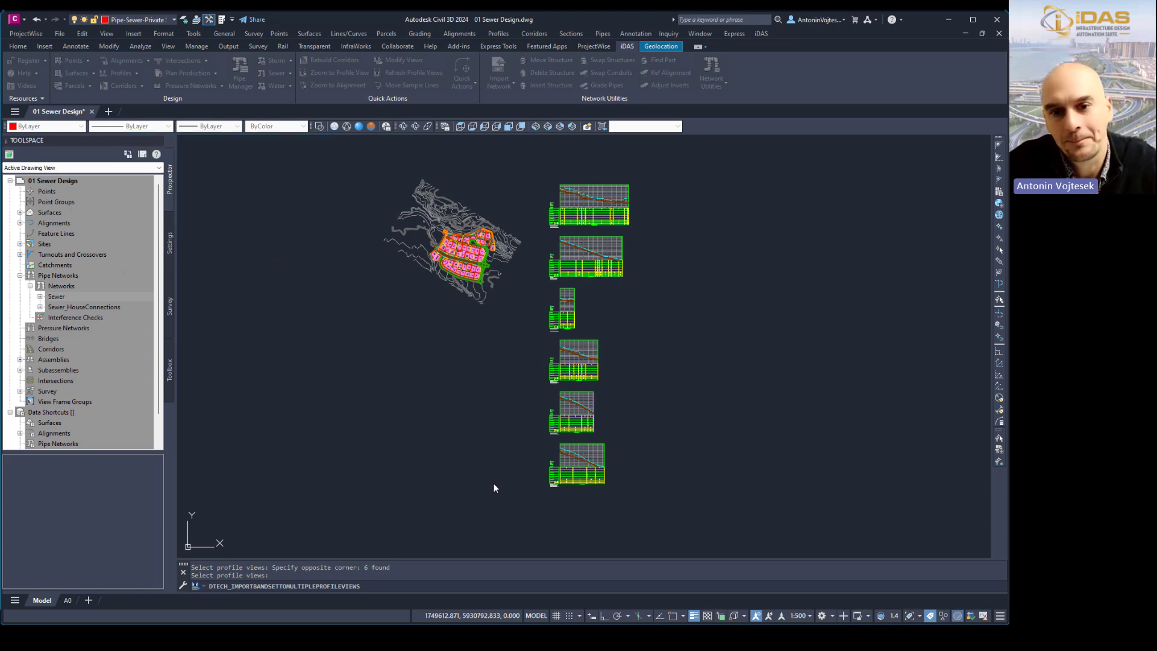
# Step: Examine the invert depth, trench level and trench depth bands beneath the MH1.1 to OUT long section
pyautogui.scroll(5, 570, 210)
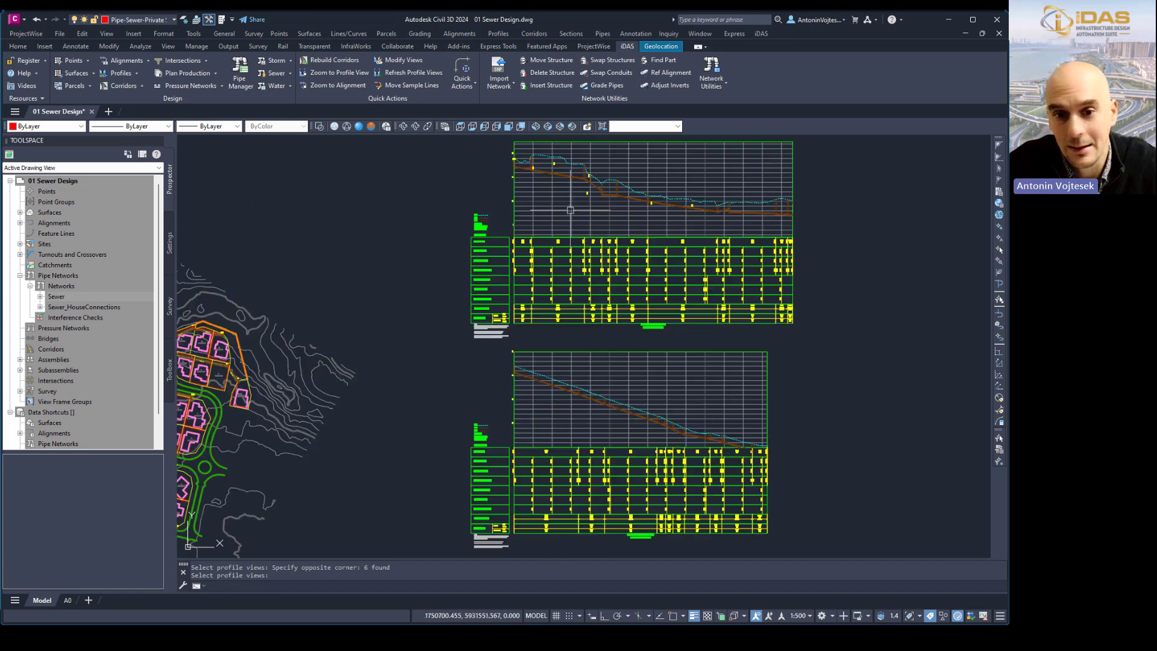
pyautogui.scroll(4, 570, 209)
pyautogui.scroll(2, 439, 329)
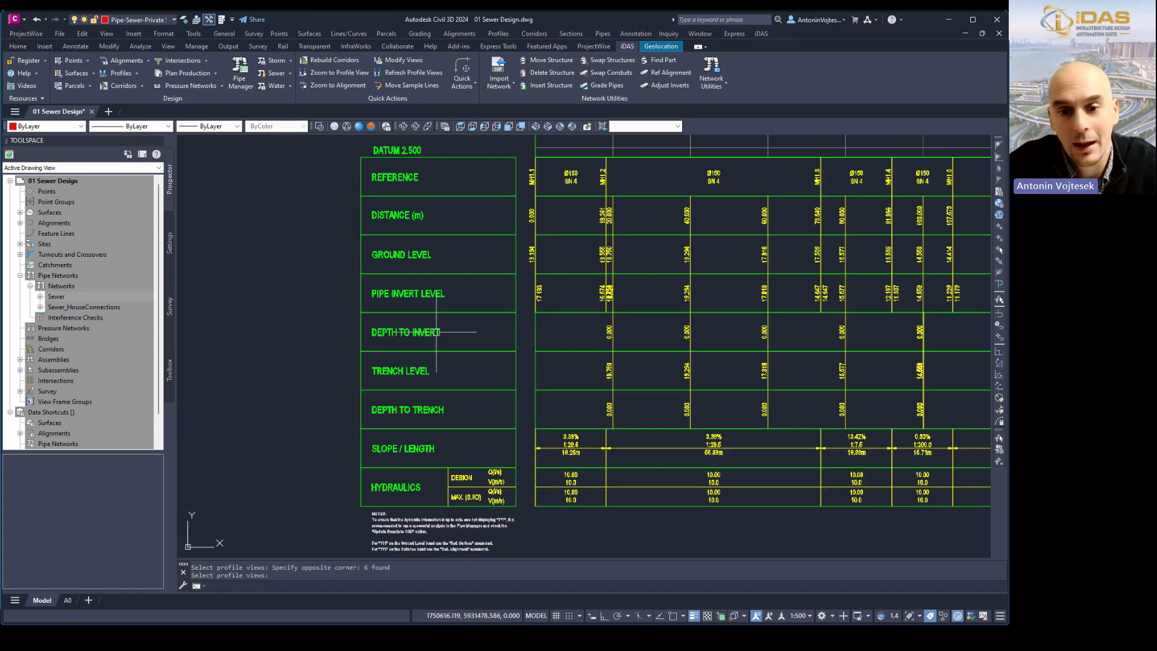
pyautogui.moveTo(438, 331); pyautogui.dragTo(432, 384, button='middle')
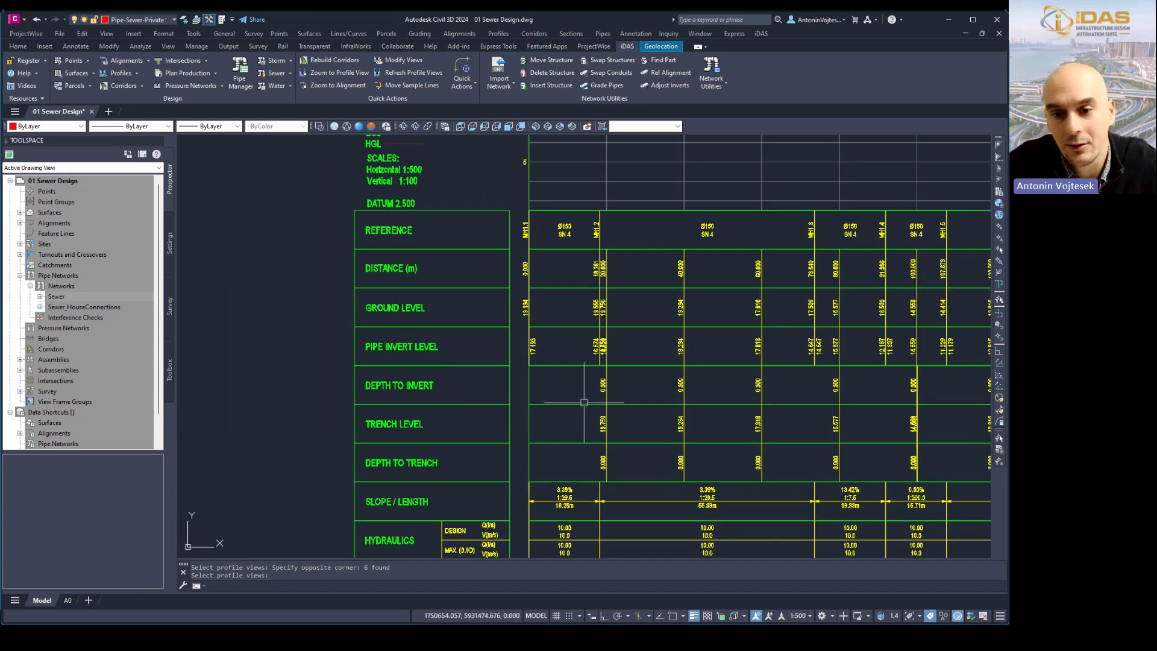
pyautogui.scroll(2, 674, 396)
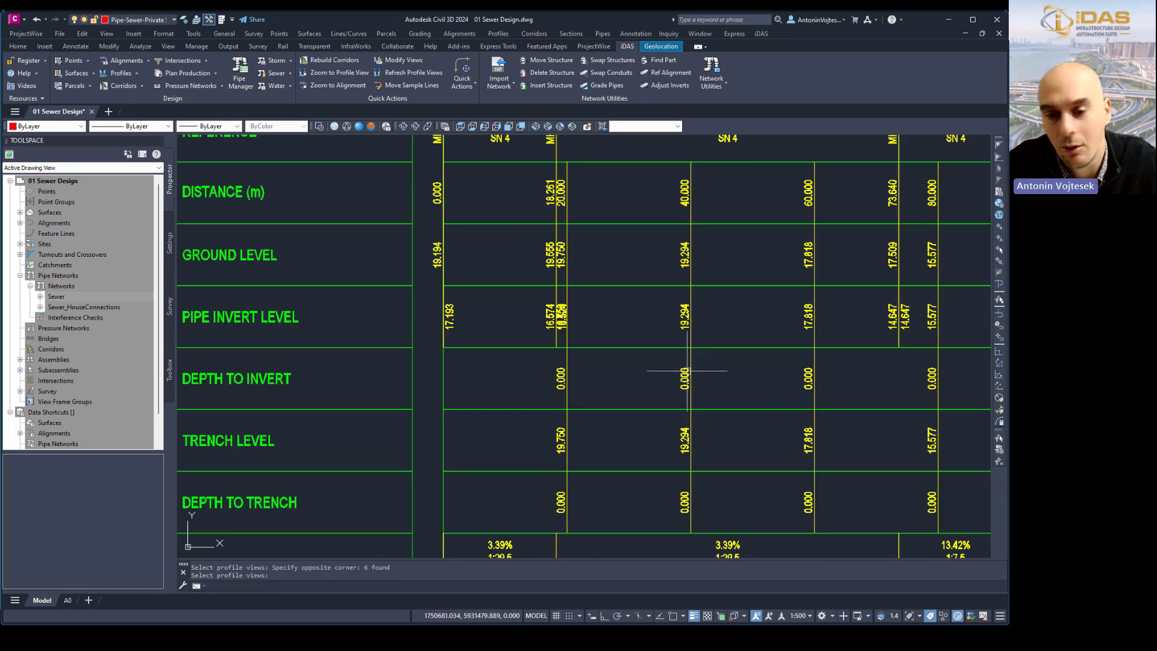
pyautogui.scroll(-2, 638, 291)
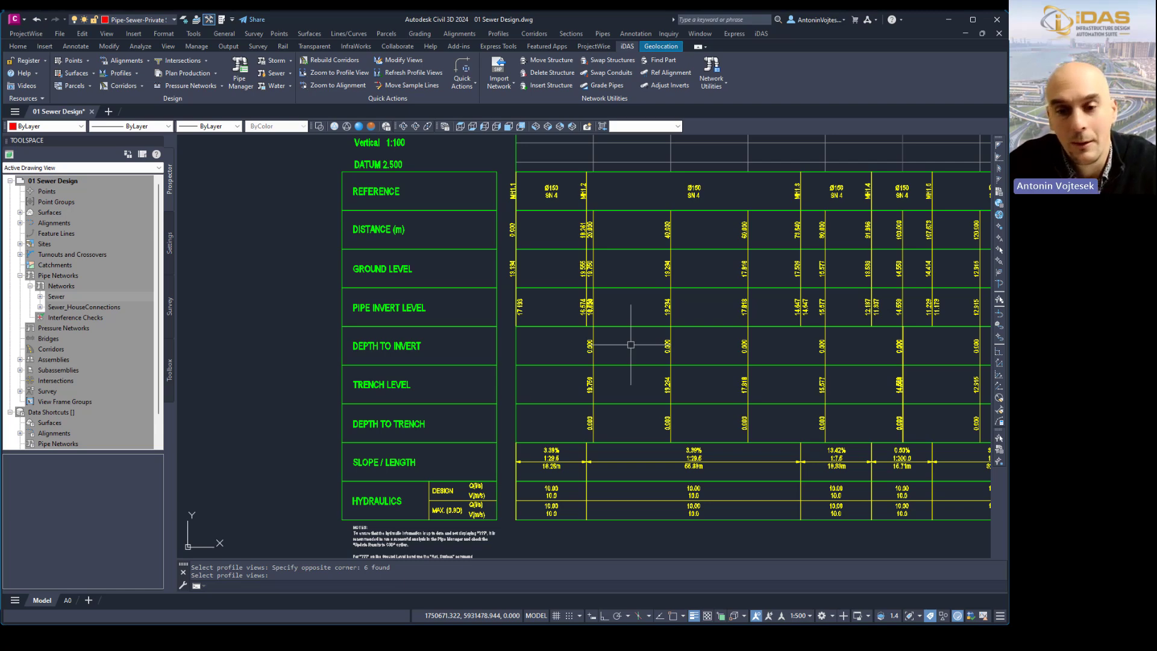
pyautogui.scroll(-6, 631, 344)
pyautogui.moveTo(642, 286); pyautogui.dragTo(542, 301, button='middle')
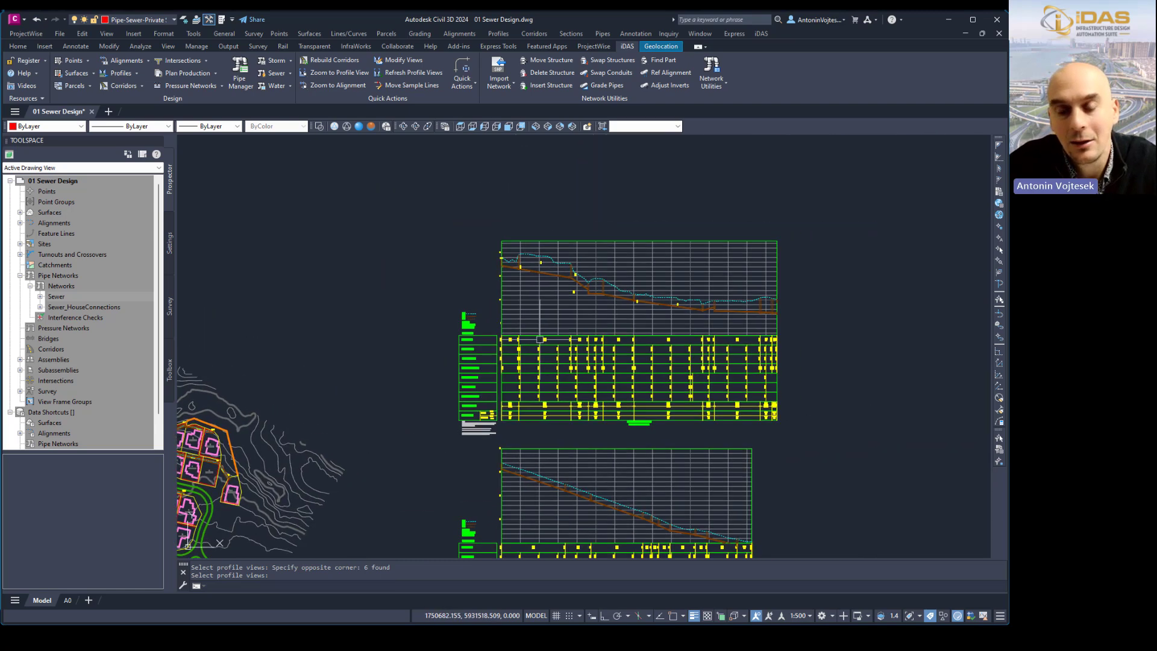
pyautogui.scroll(5, 541, 301)
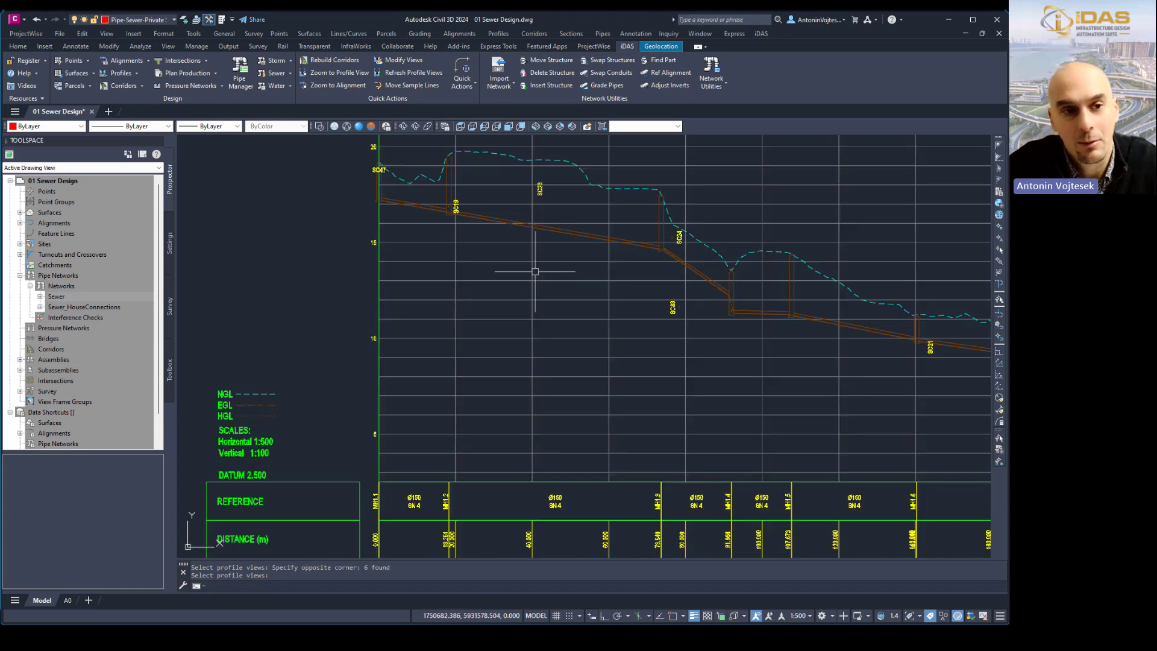
# Step: Set up Profile from Pipes for the Sewer network with Invert and Trench references and a trench depth of 0.15 below the pipe
pyautogui.click(137, 74)
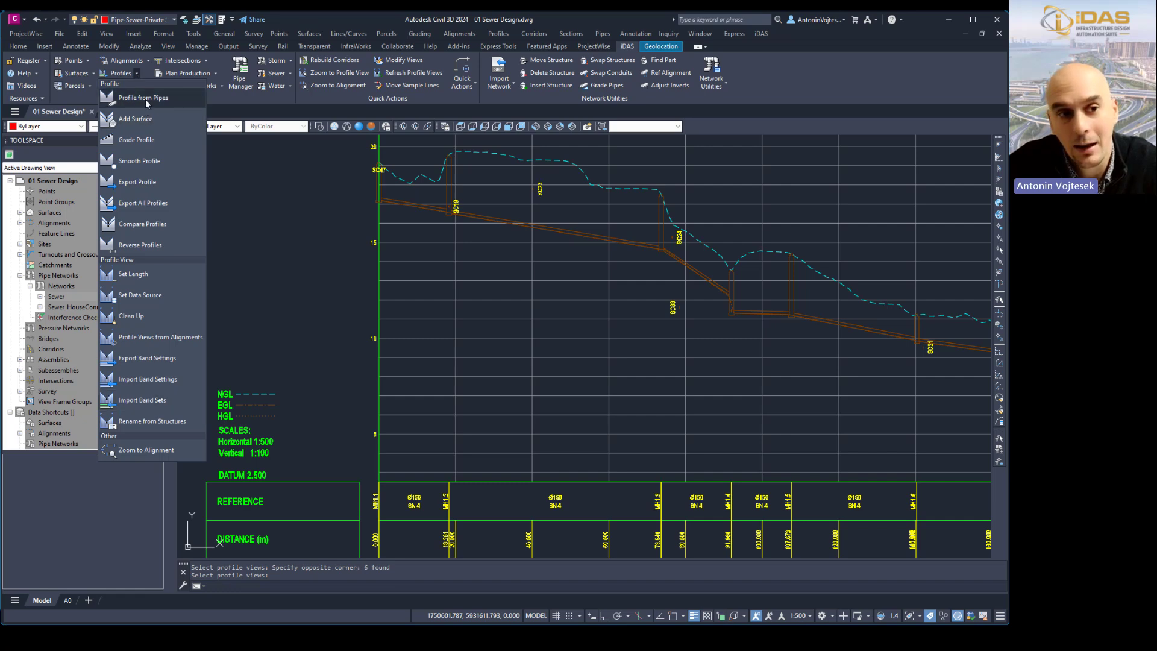
pyautogui.click(146, 99)
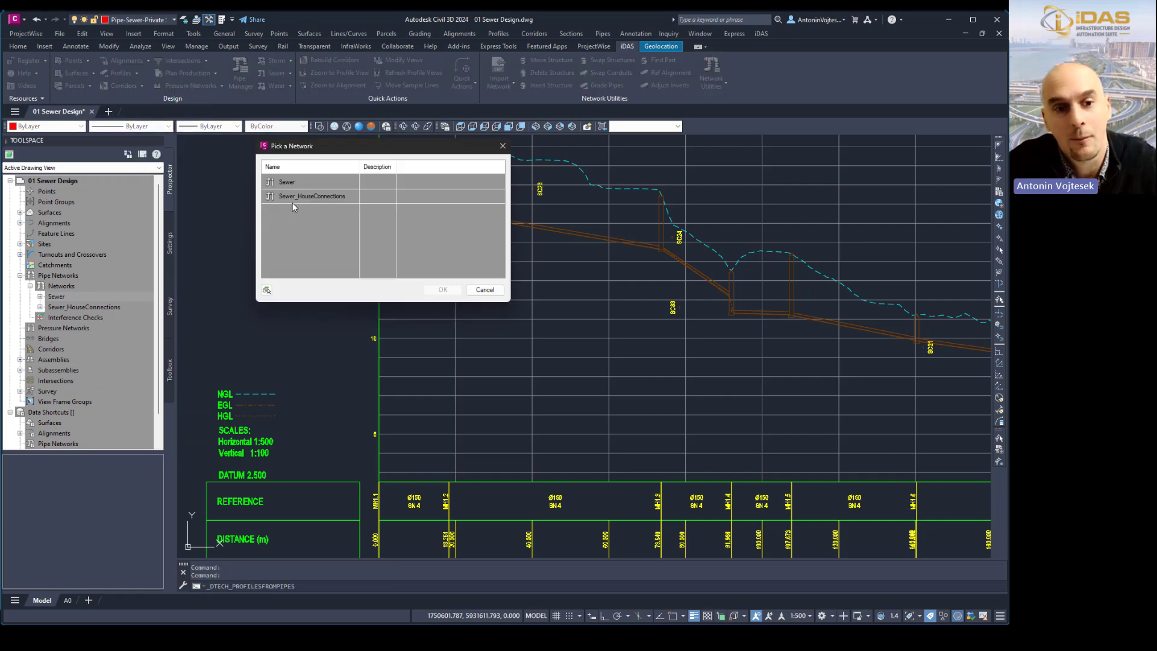
pyautogui.click(290, 181)
pyautogui.click(443, 289)
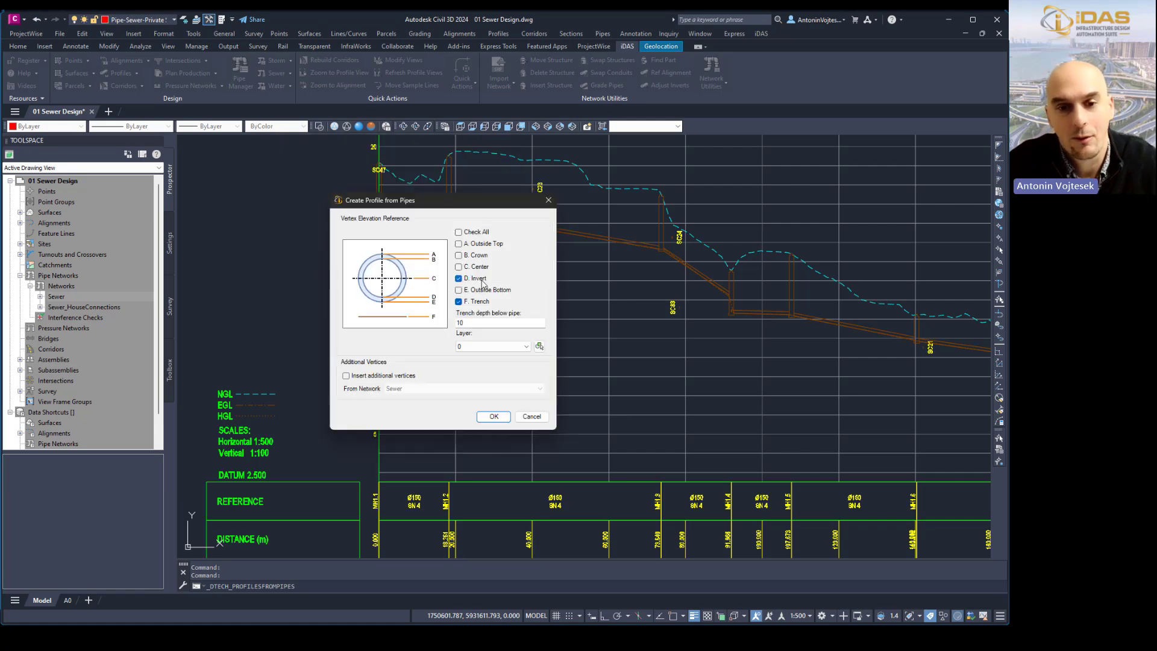
pyautogui.doubleClick(468, 322)
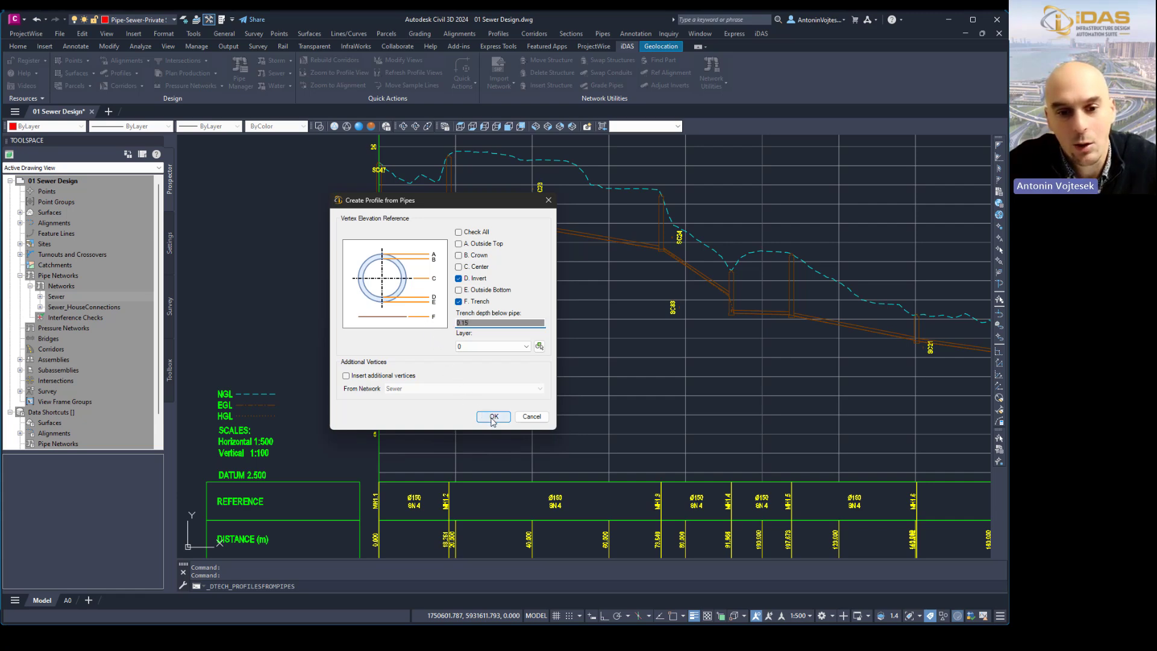
pyautogui.click(493, 417)
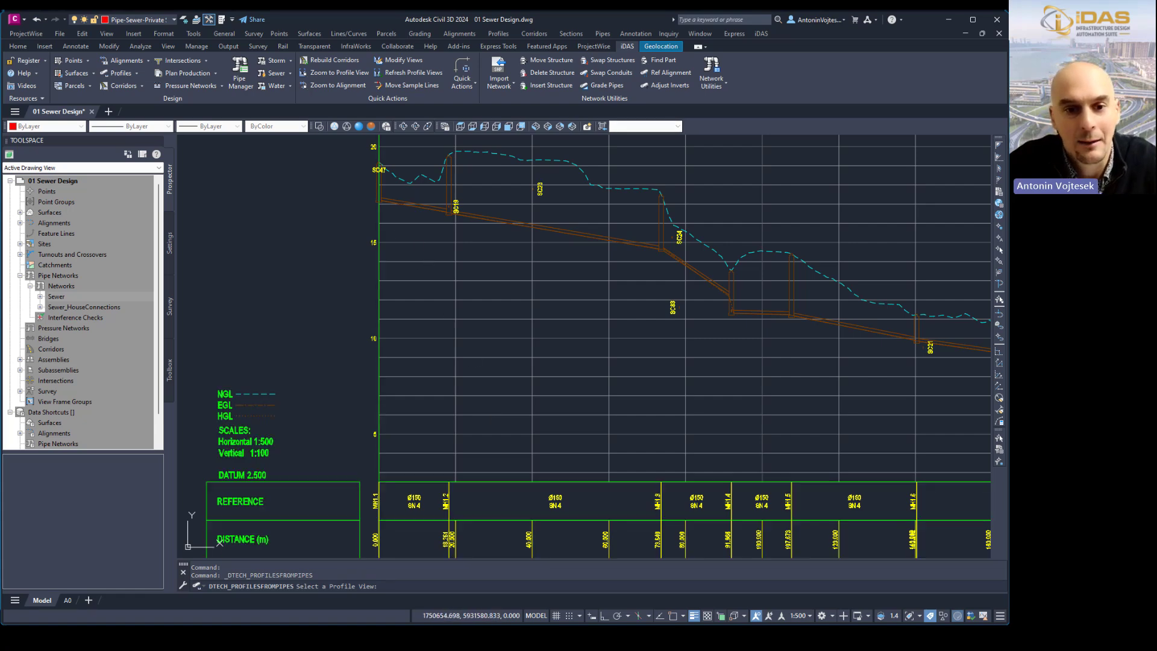
# Step: Create the profiles in the MH1.1 to OUT view with styles Pipe | Channel | Invert and Pipe | Channel | Trench
pyautogui.click(422, 240)
pyautogui.click(440, 195)
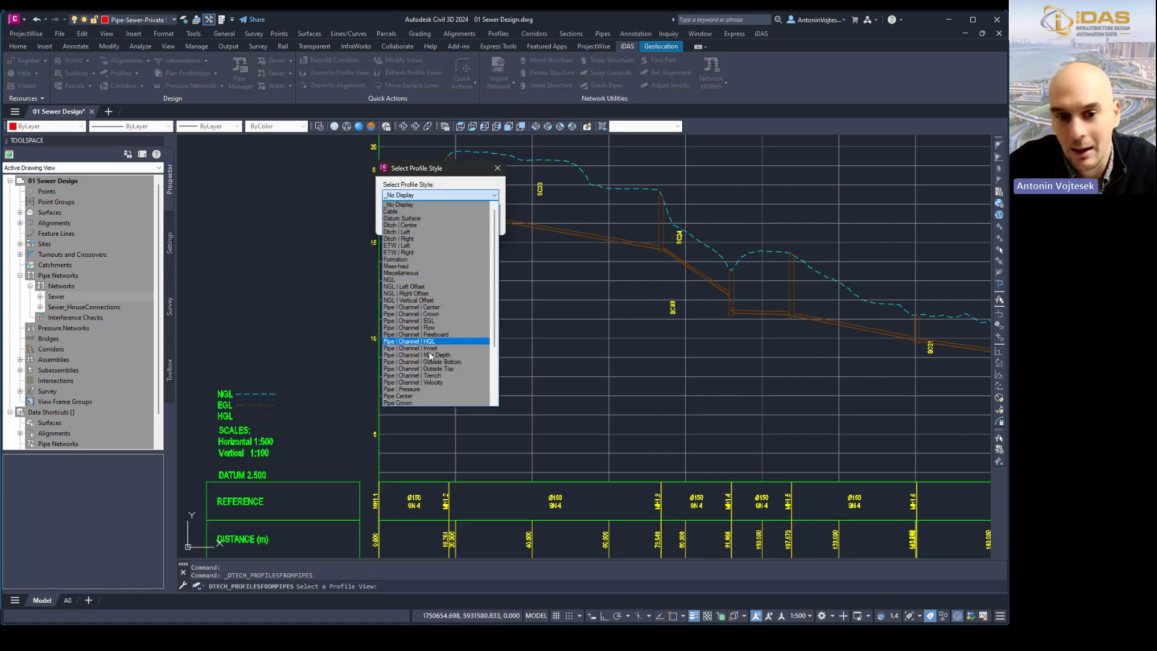
pyautogui.click(422, 348)
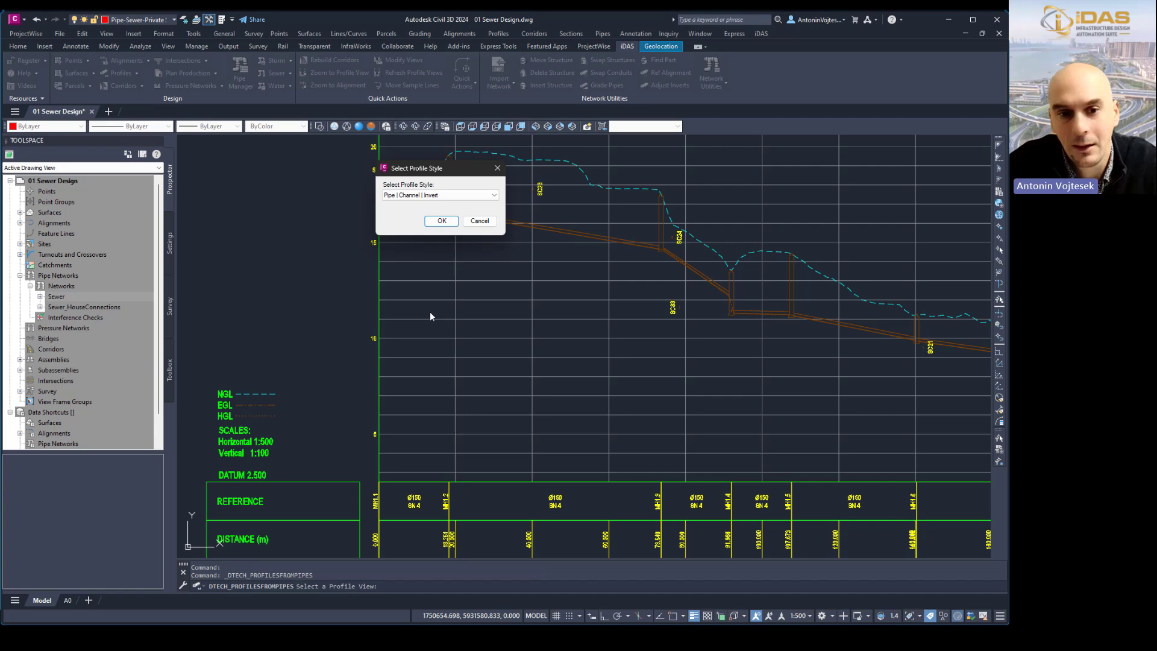
pyautogui.click(442, 220)
pyautogui.click(429, 245)
pyautogui.click(440, 195)
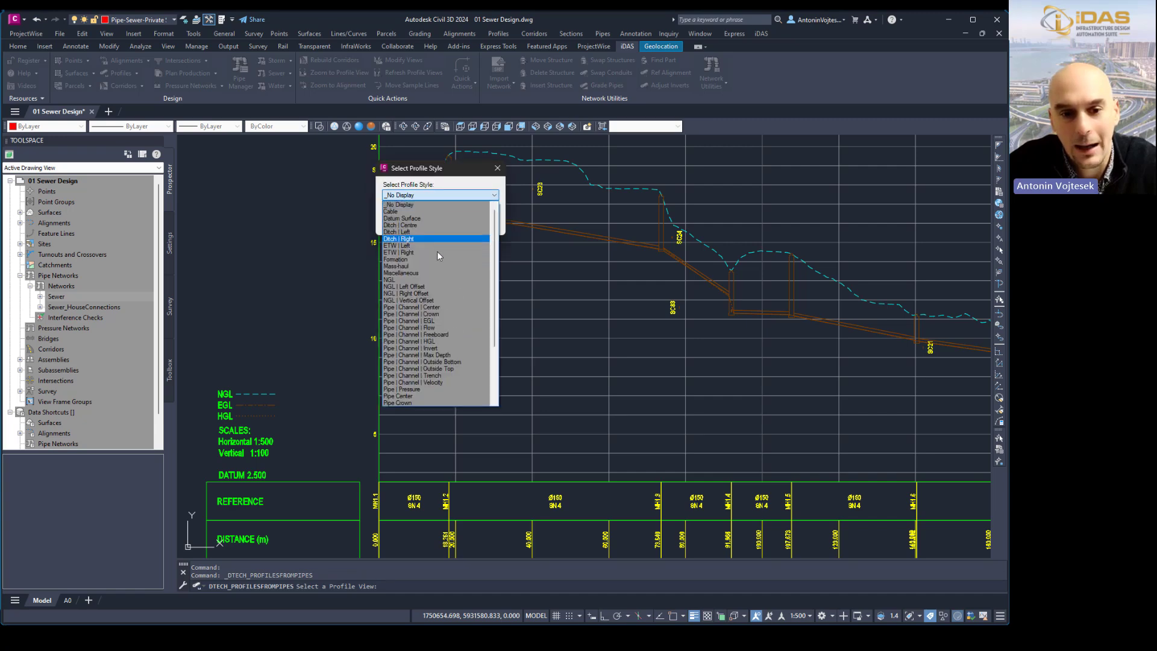
pyautogui.click(435, 375)
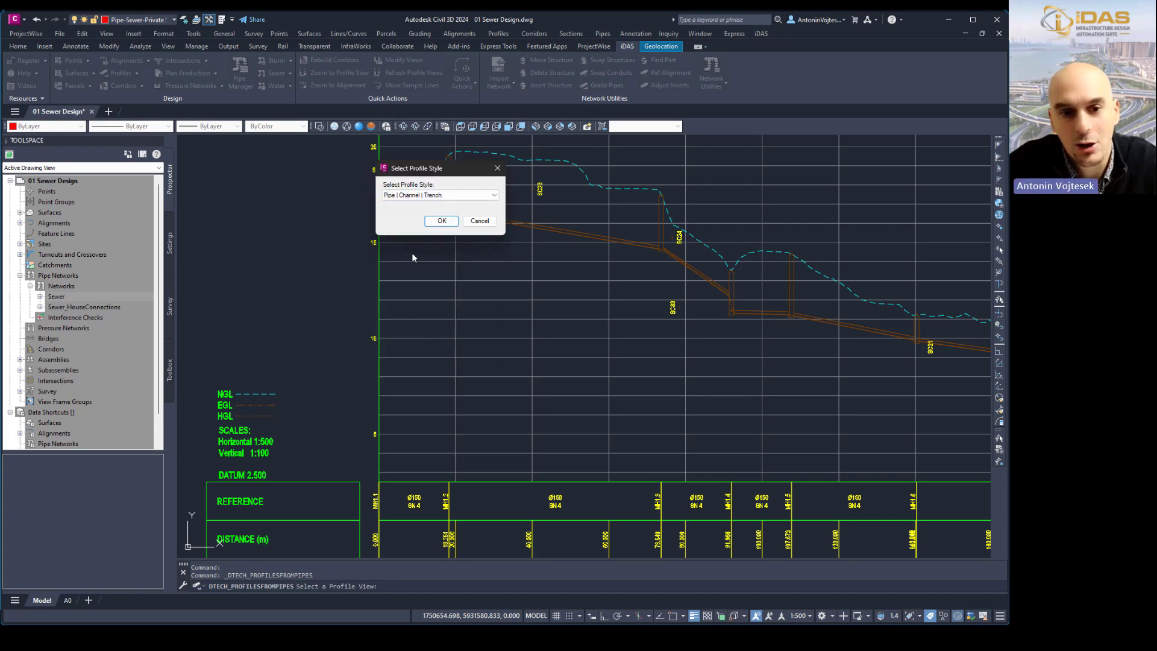
pyautogui.click(442, 221)
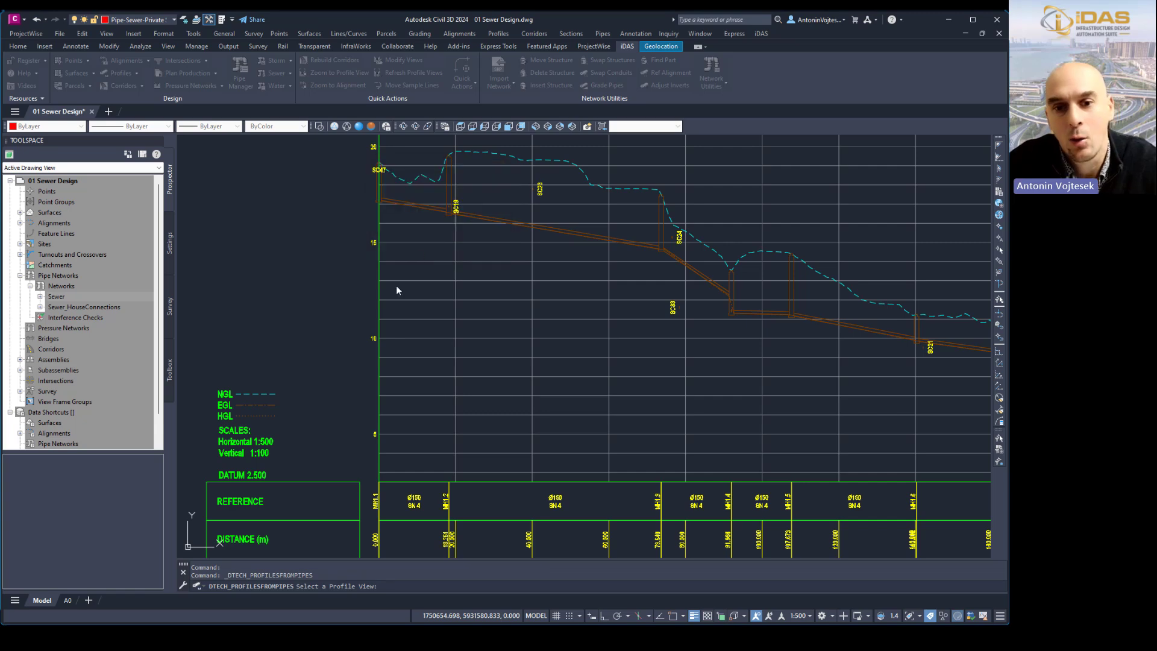
# Step: Inspect the new trench profile along the sewer pipes, including the level changes at MH1.4, MH1.7 and MH1.8
pyautogui.scroll(2, 509, 225)
pyautogui.click(509, 235)
pyautogui.scroll(-3, 379, 267)
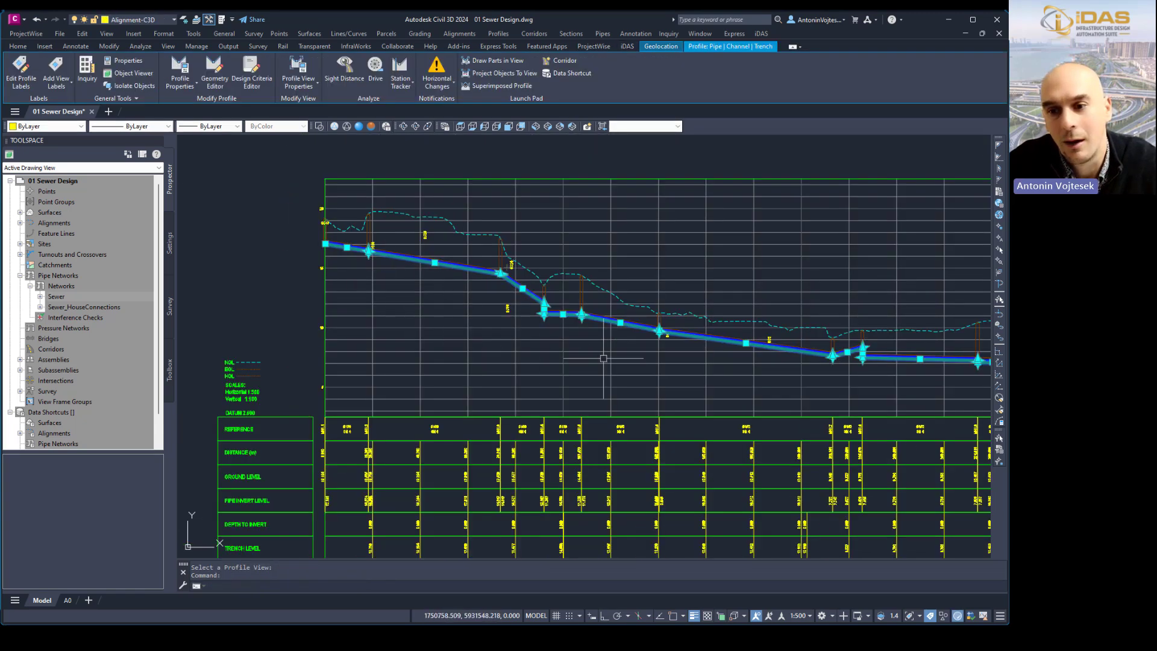
pyautogui.scroll(1, 603, 358)
pyautogui.scroll(3, 729, 294)
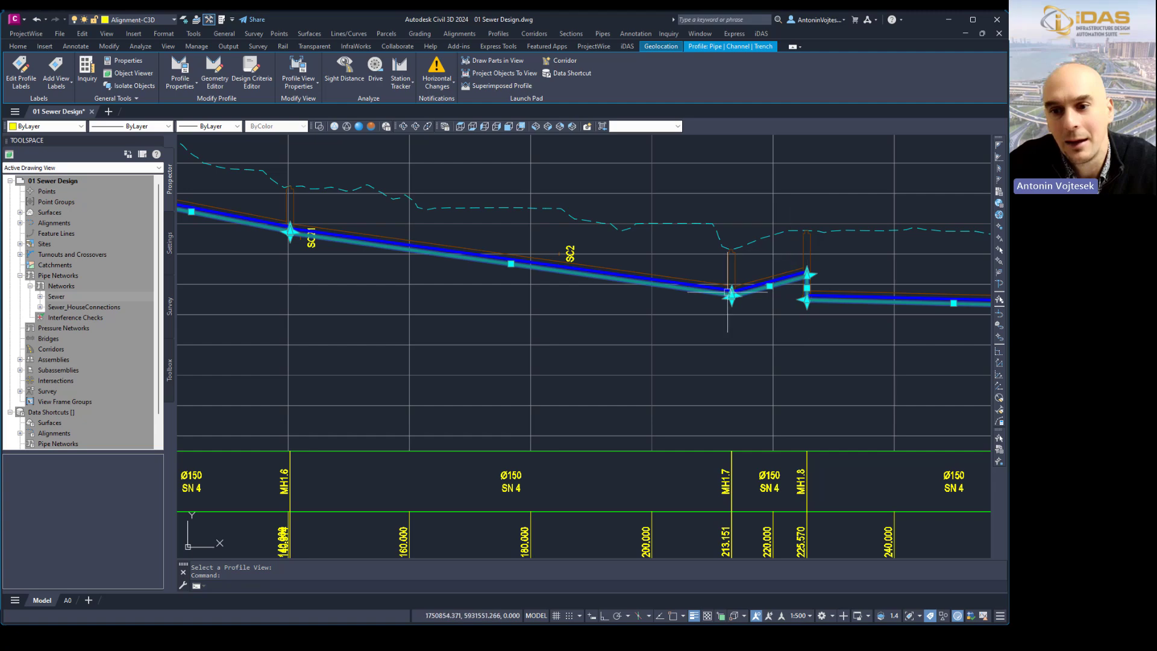
pyautogui.scroll(-2, 824, 311)
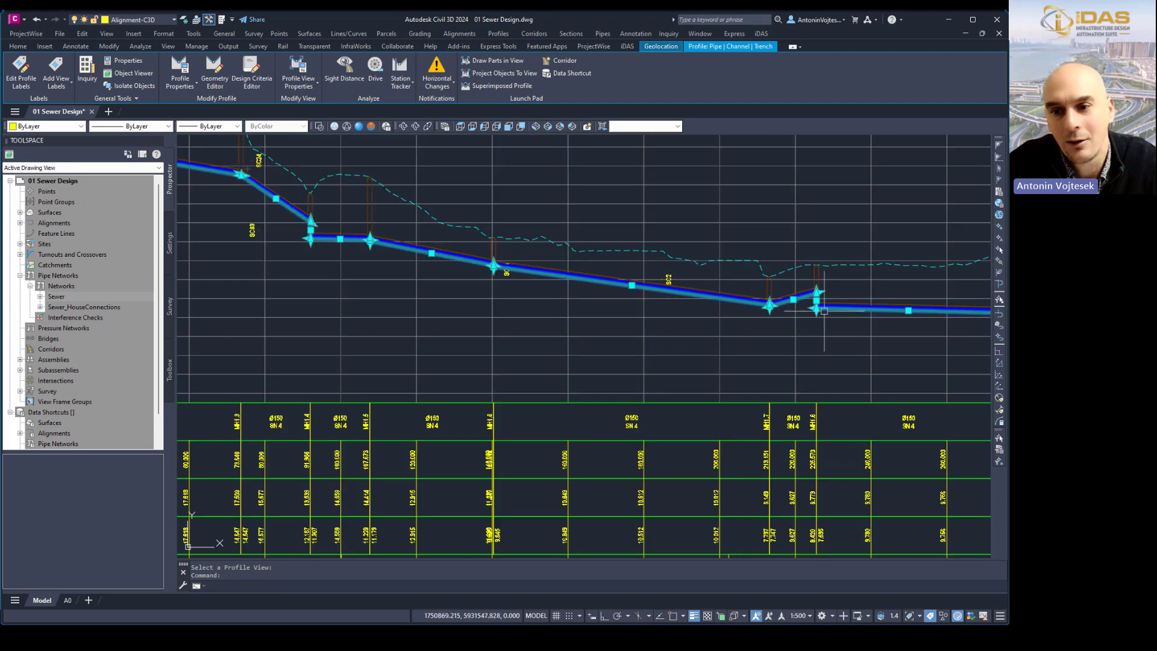
pyautogui.moveTo(481, 315); pyautogui.dragTo(633, 340, button='middle')
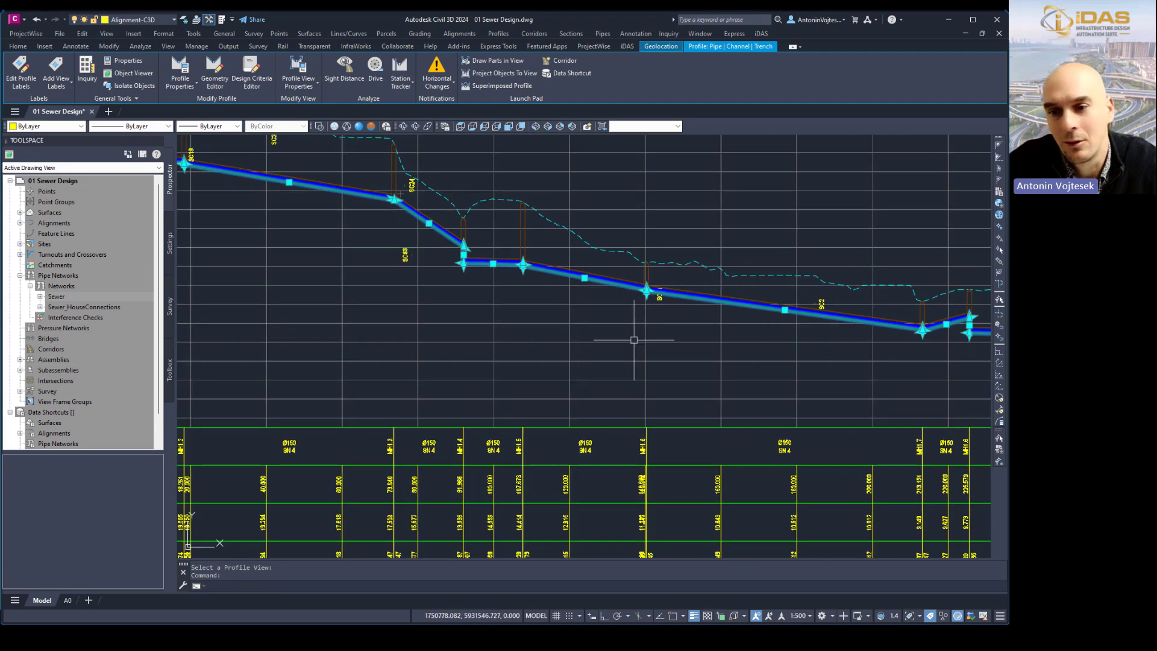
pyautogui.moveTo(448, 326); pyautogui.dragTo(619, 341, button='middle')
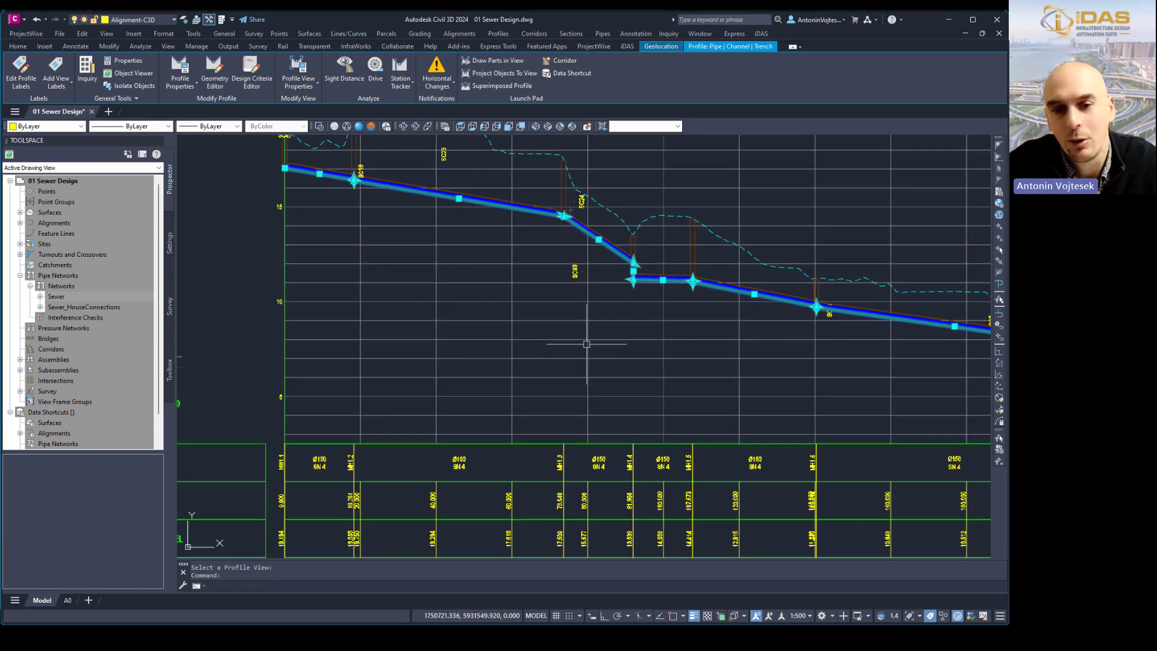
pyautogui.scroll(-2, 587, 344)
pyautogui.press('Escape')
pyautogui.scroll(-4, 596, 288)
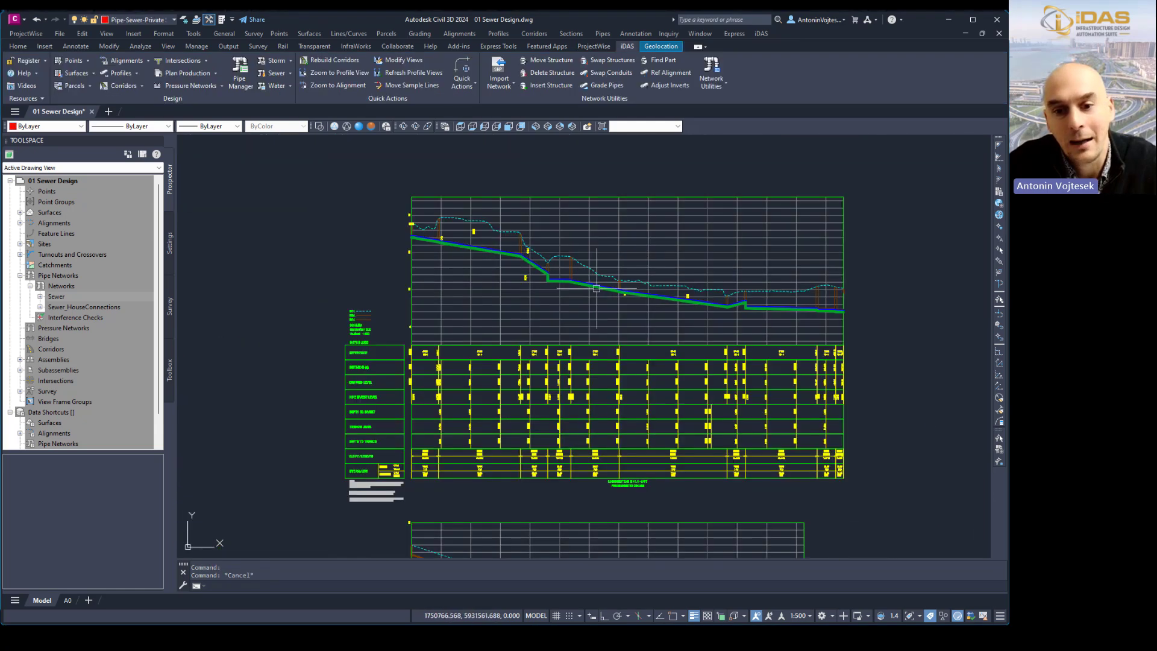
# Step: In the MH1.1 to OUT profile view properties, set Profile1 of the DISTANCE AT INTERVAL band to Pipe | Channel | Invert
pyautogui.click(539, 296)
pyautogui.rightClick(540, 298)
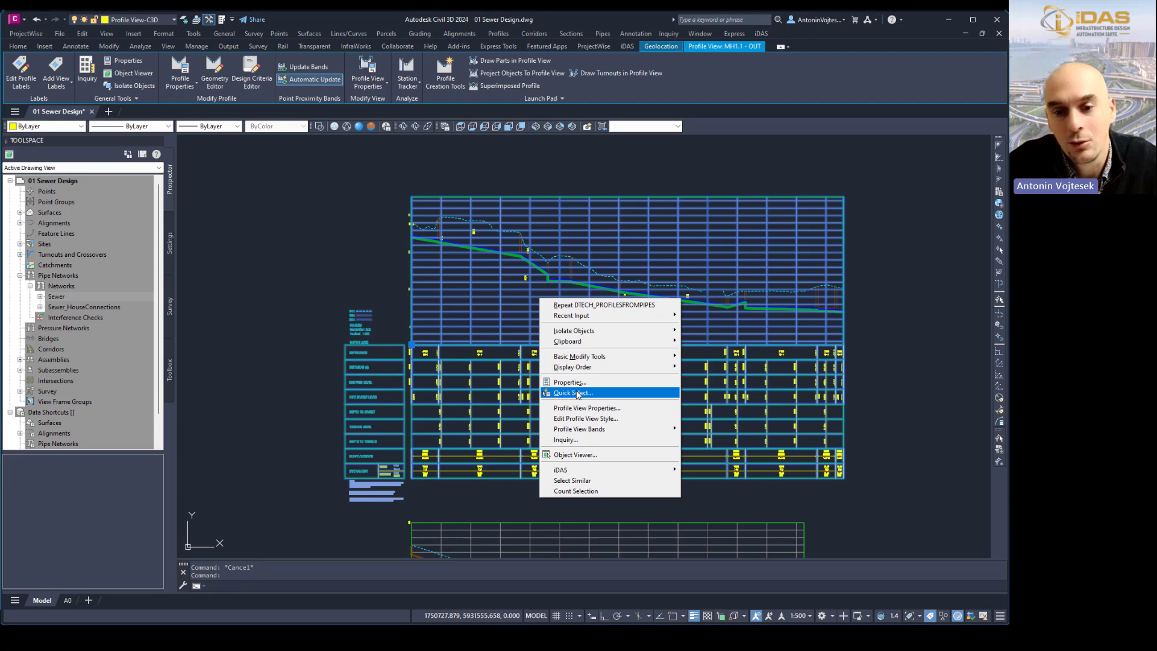
pyautogui.click(577, 408)
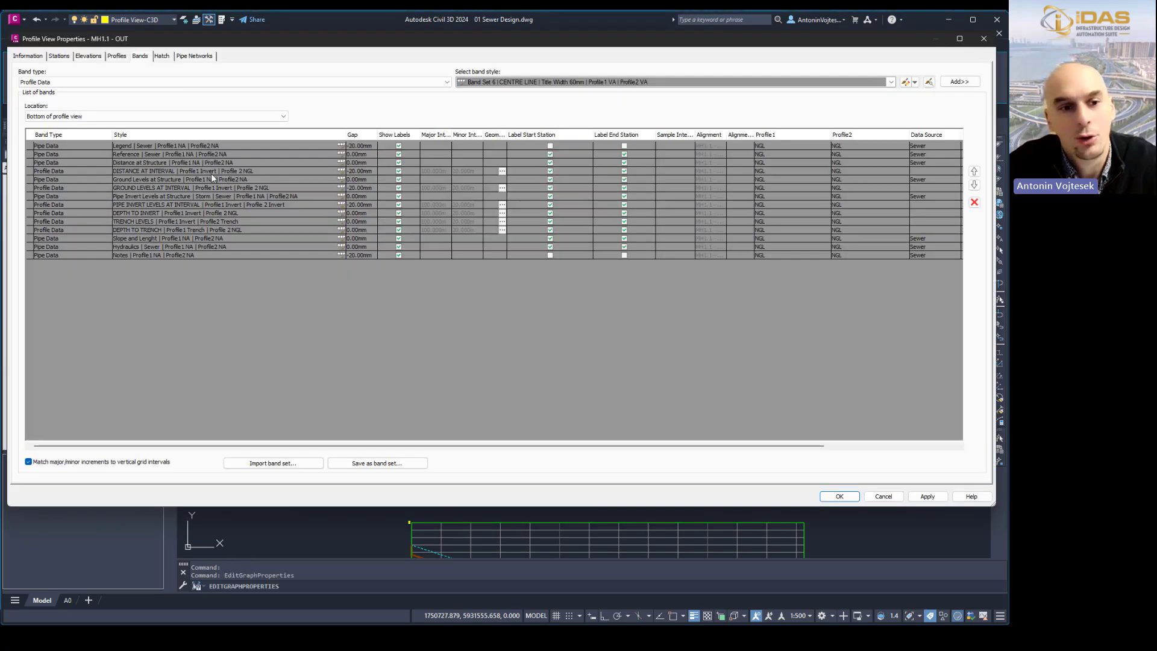
pyautogui.click(84, 156)
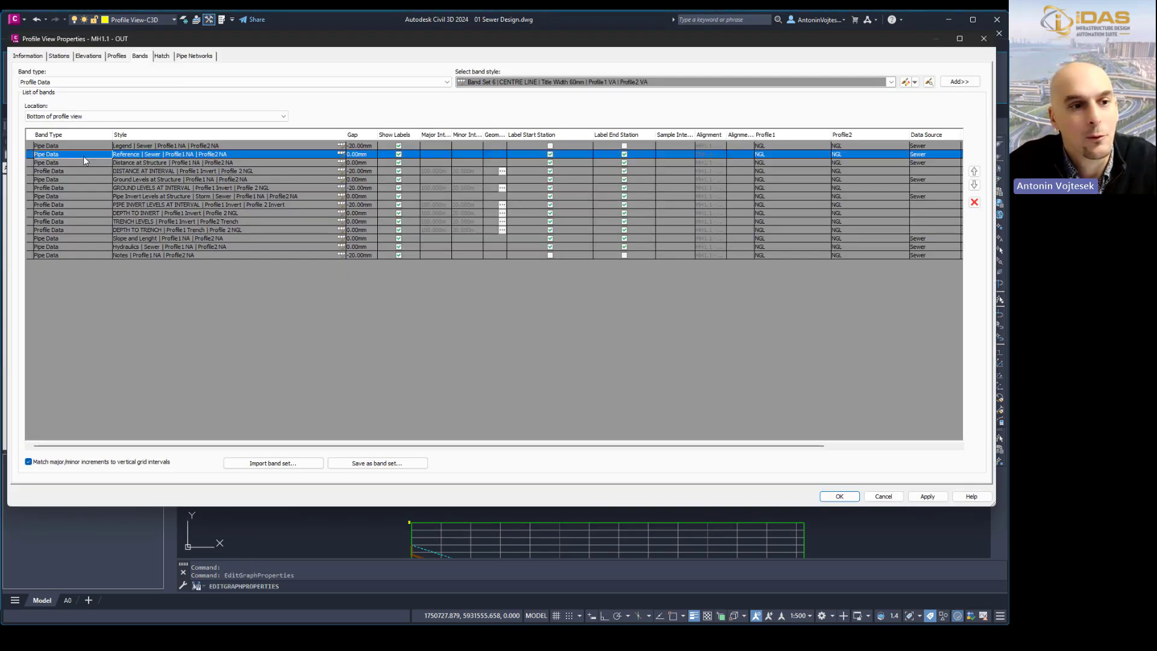
pyautogui.click(152, 179)
pyautogui.click(149, 171)
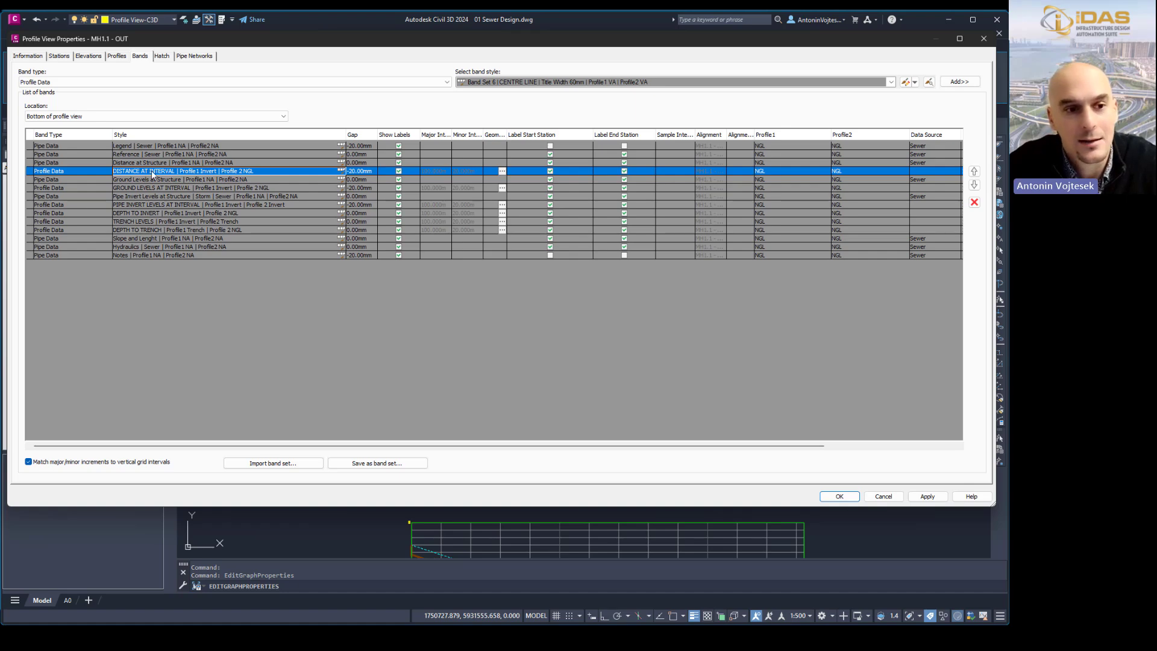
pyautogui.click(775, 164)
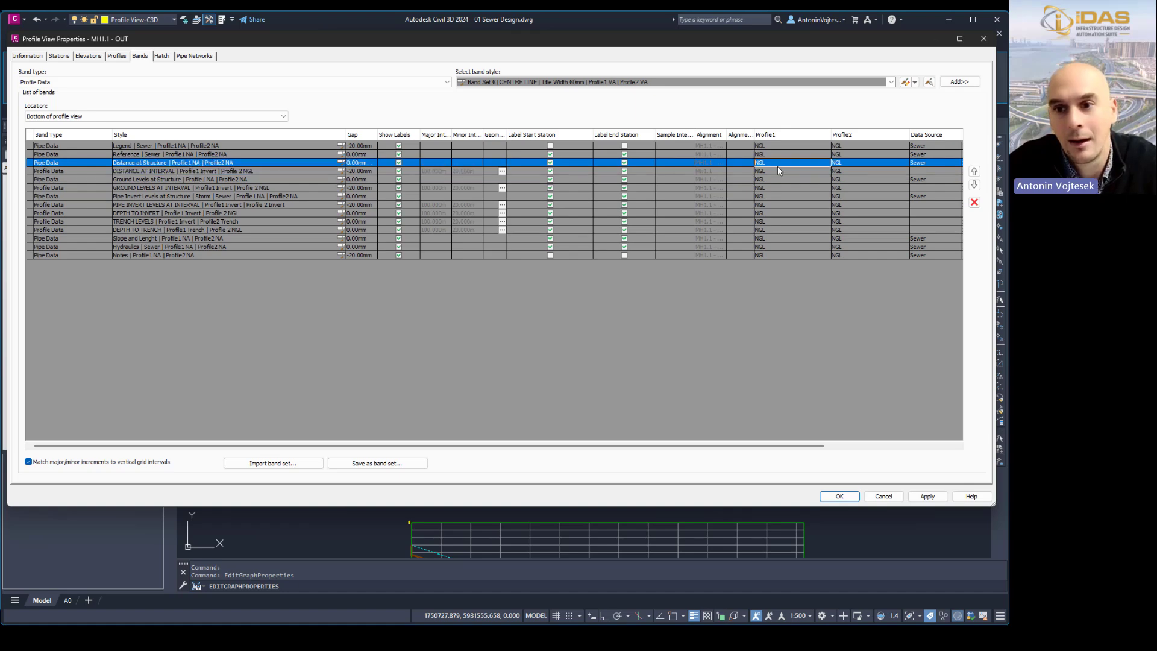
pyautogui.click(778, 172)
pyautogui.click(779, 171)
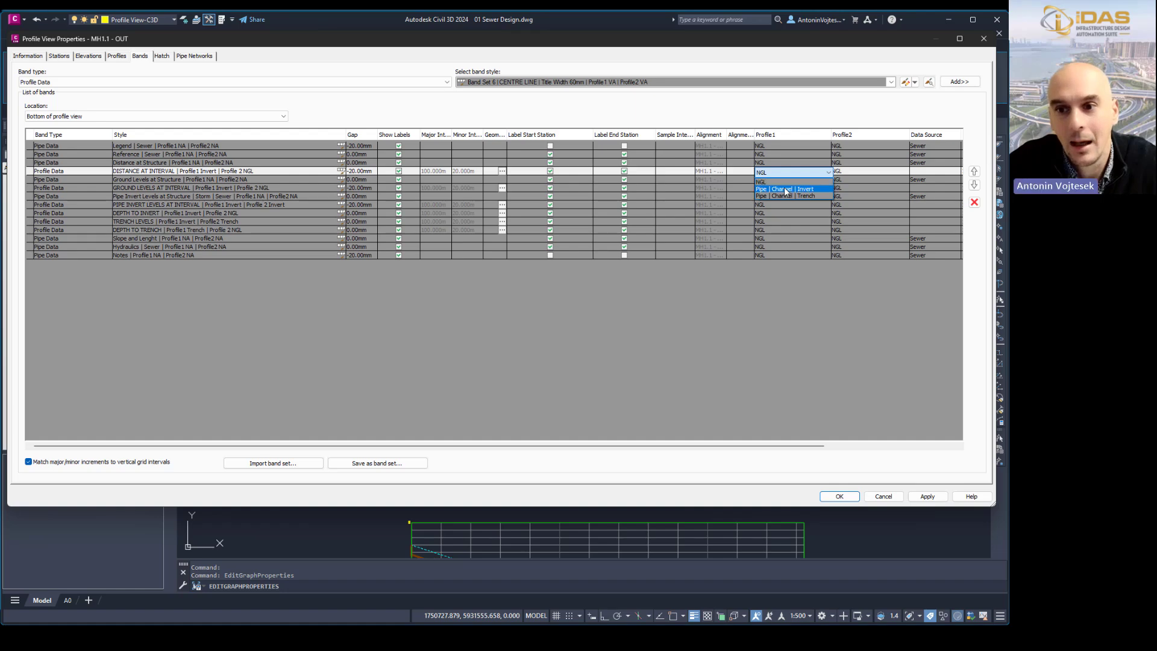
pyautogui.click(784, 187)
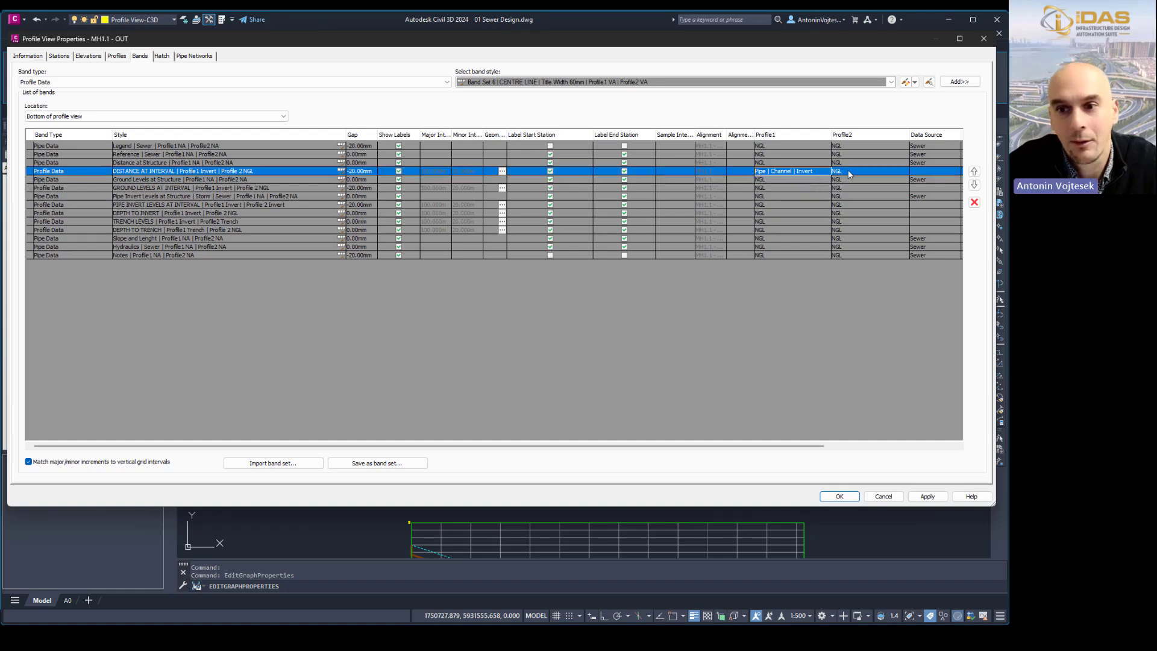
# Step: Set Profile1 of the GROUND LEVELS AT INTERVAL band to Pipe | Channel | Invert
pyautogui.click(236, 190)
pyautogui.click(777, 190)
pyautogui.click(780, 204)
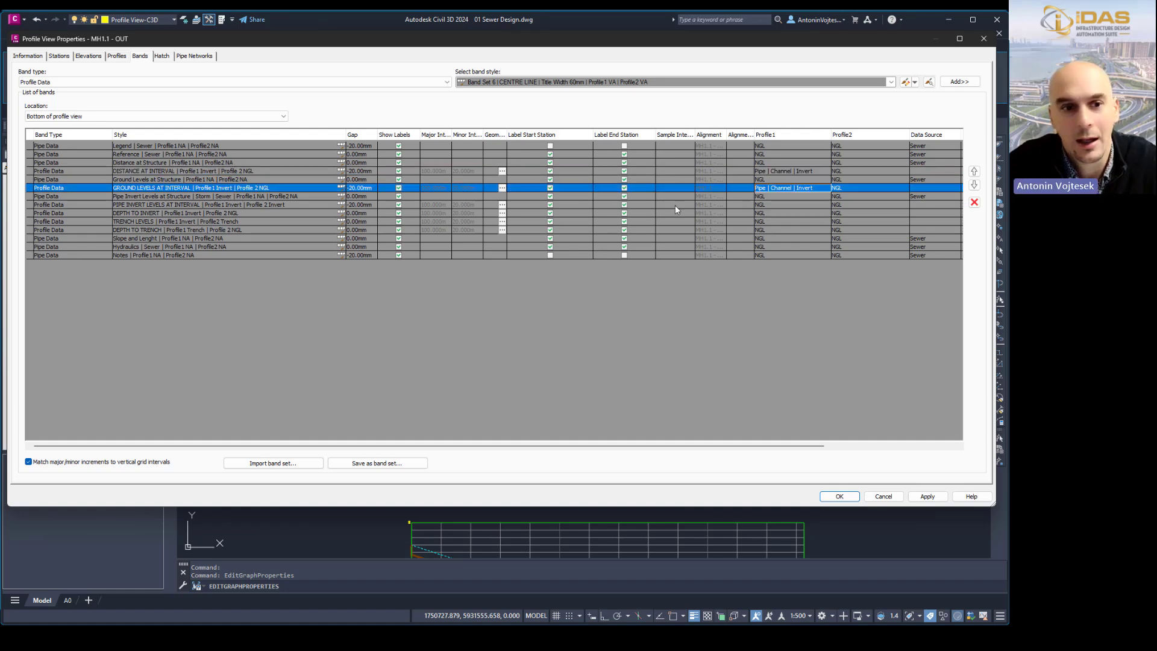
# Step: Set both Profile1 and Profile2 of the PIPE INVERT LEVELS AT INTERVAL band to Pipe | Channel | Invert
pyautogui.click(196, 205)
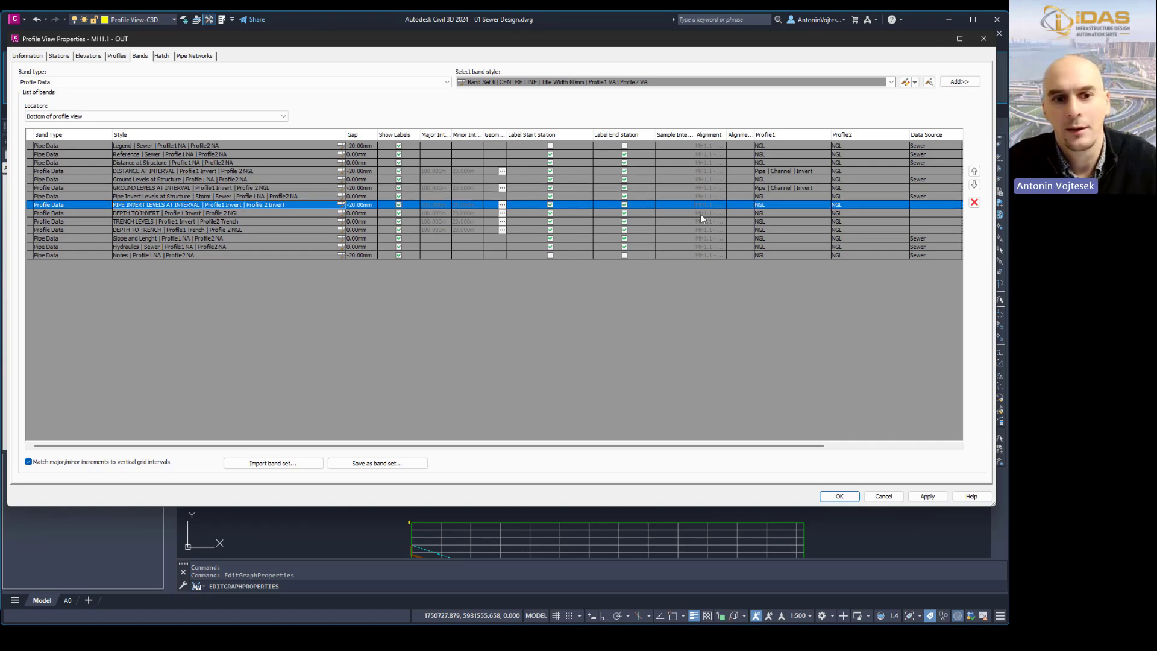
pyautogui.click(778, 207)
pyautogui.click(783, 222)
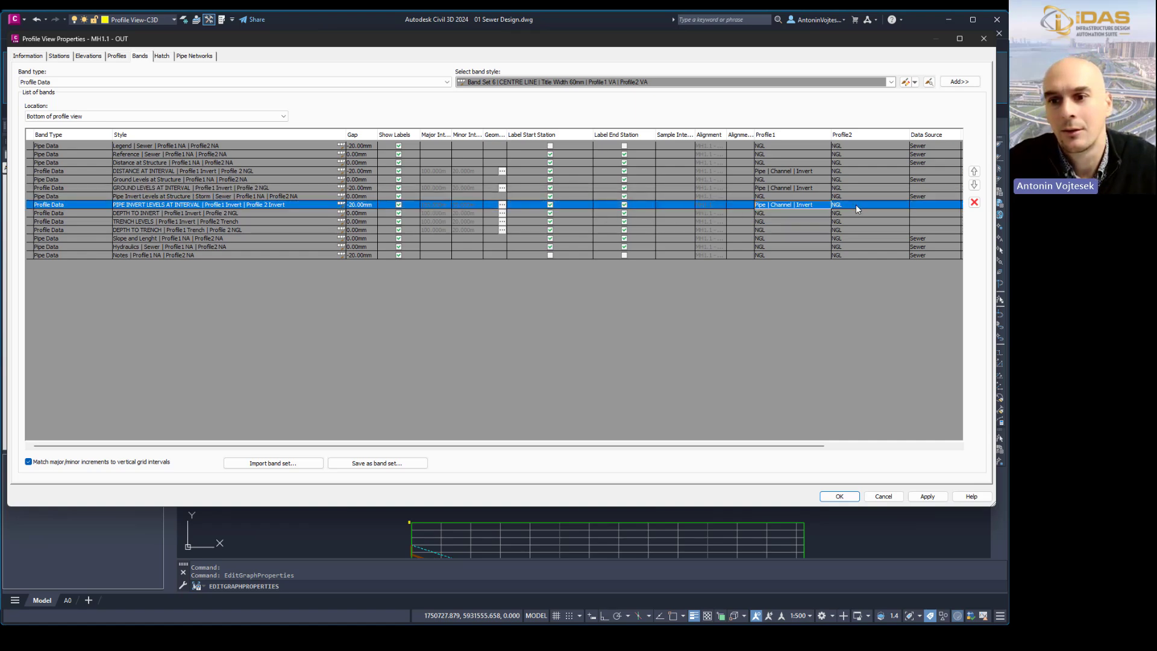
pyautogui.click(856, 205)
pyautogui.click(856, 222)
# Step: Set Profile1 of the DEPTH TO INVERT band to Pipe | Channel | Invert
pyautogui.click(232, 214)
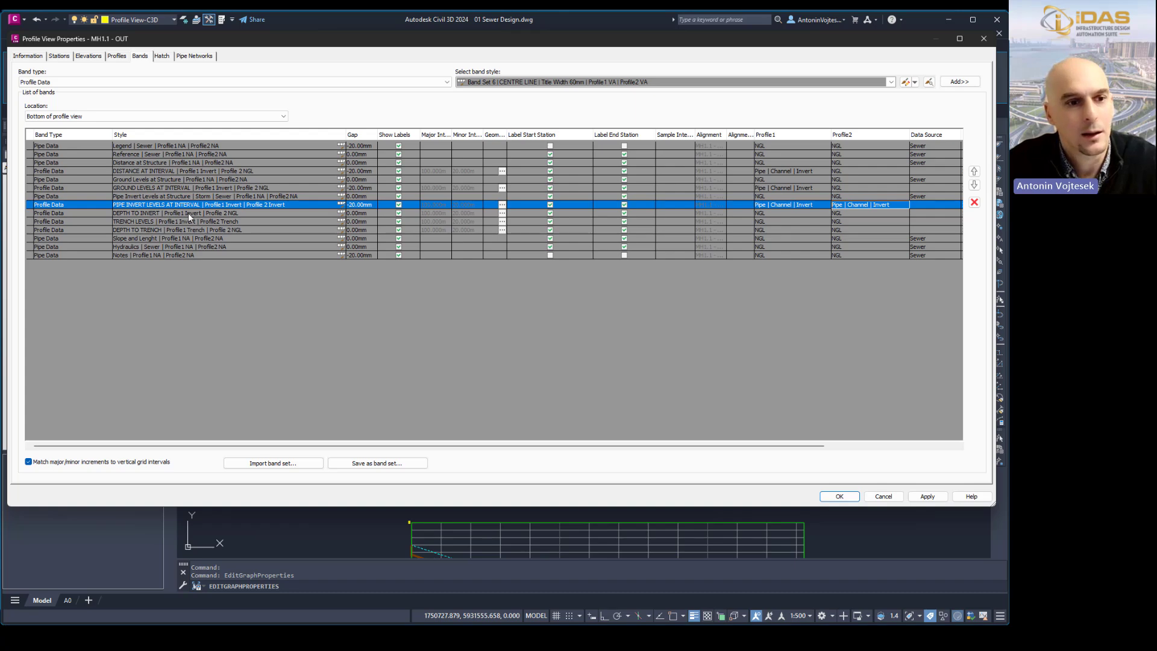
pyautogui.click(783, 215)
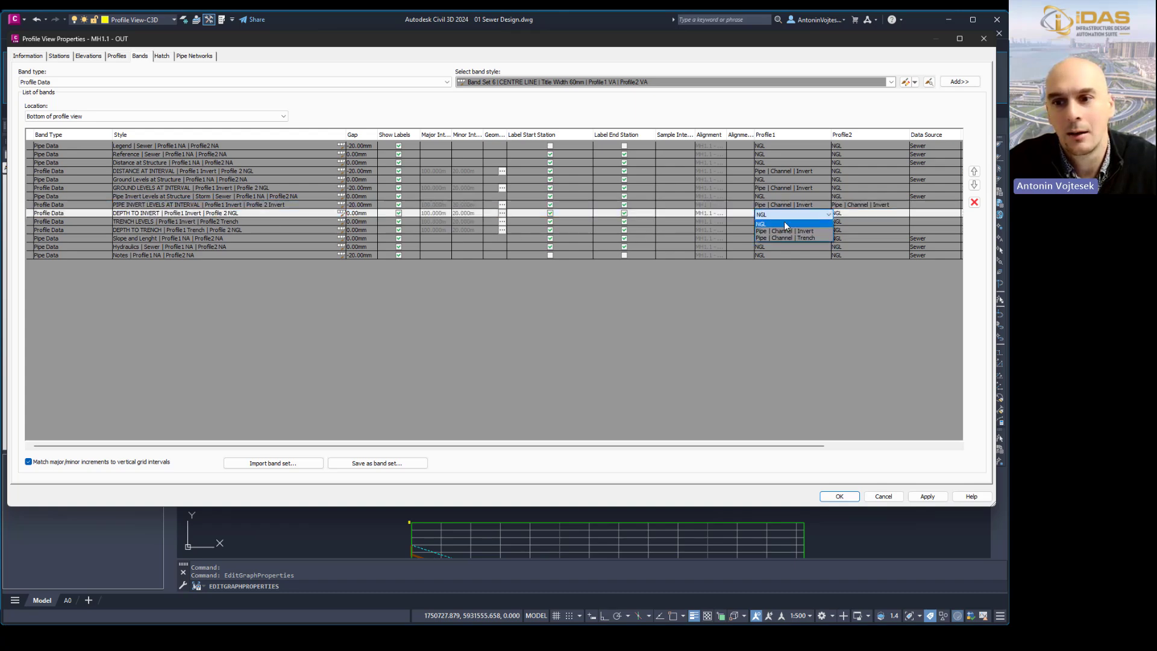
pyautogui.click(783, 231)
# Step: For the TRENCH LEVELS band, set Profile1 to Pipe | Channel | Invert and Profile2 to Pipe | Channel | Trench
pyautogui.click(213, 225)
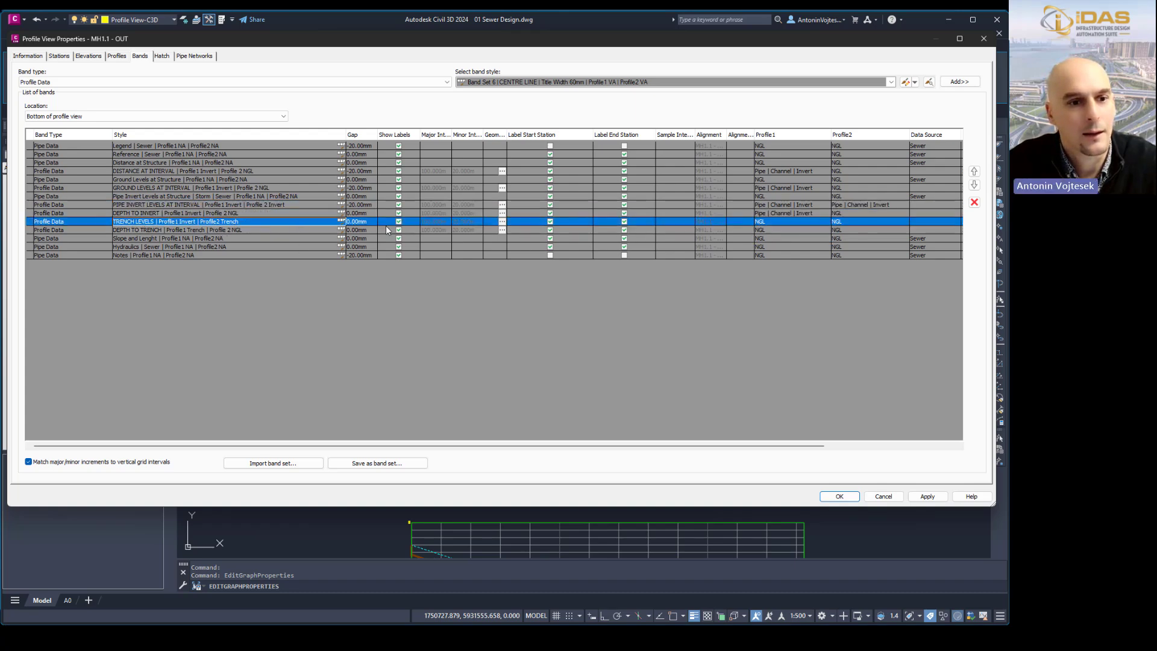
pyautogui.click(790, 224)
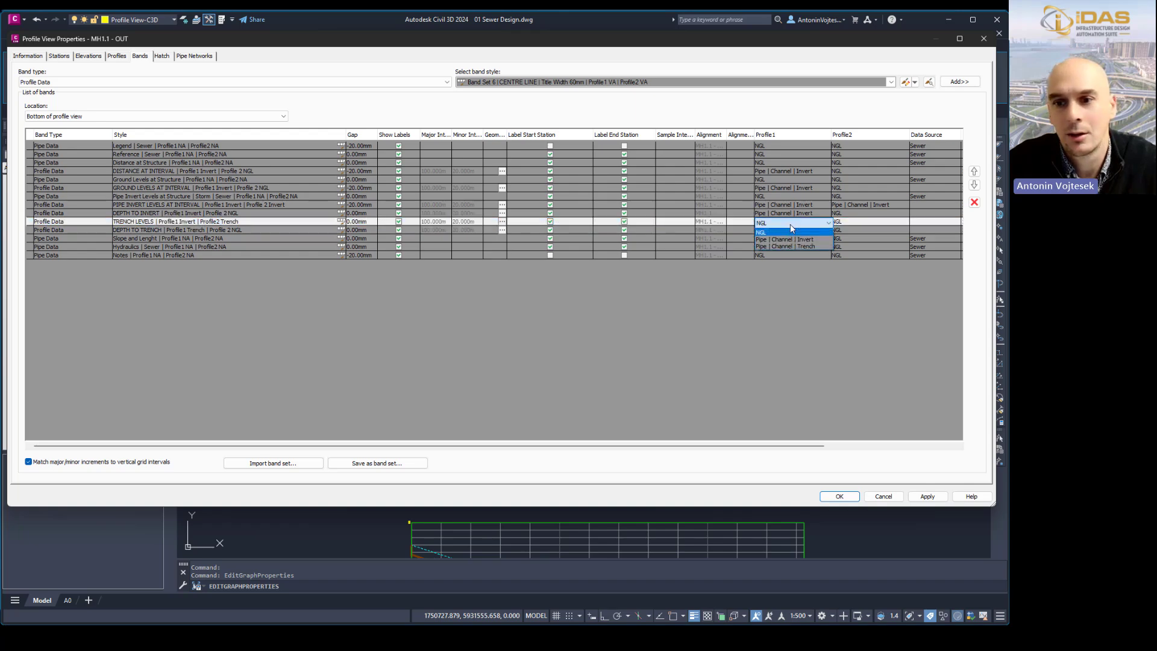
pyautogui.click(783, 238)
pyautogui.click(852, 223)
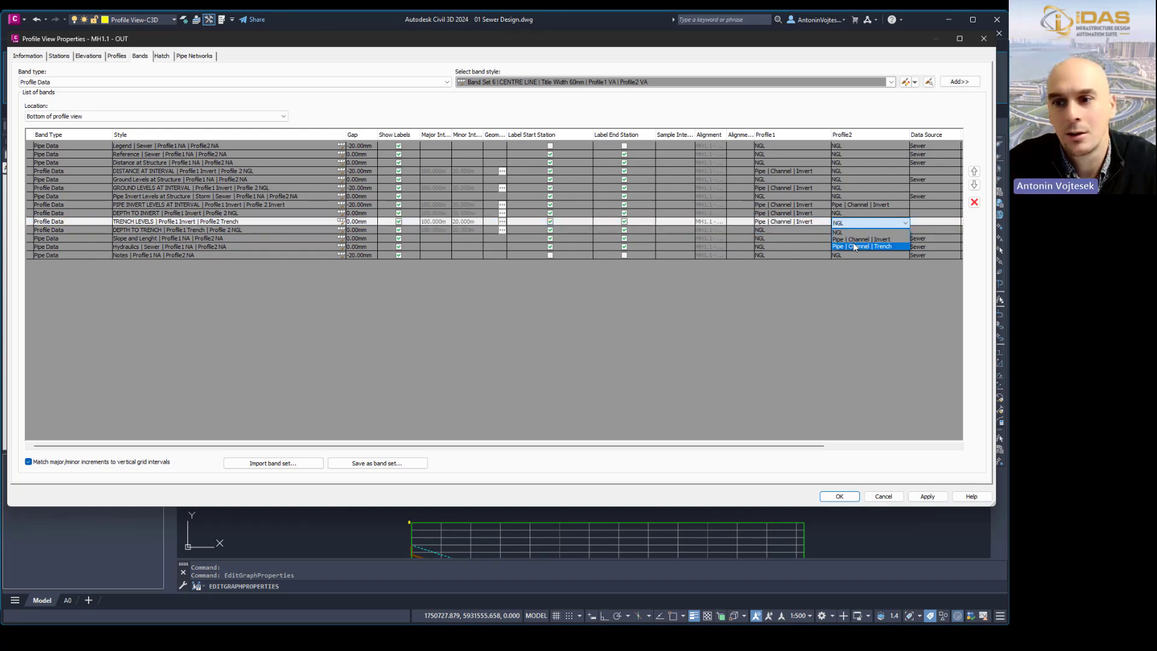
pyautogui.click(868, 246)
# Step: Set Profile1 of the DEPTH TO TRENCH band to Pipe | Channel | Trench and accept the profile view properties
pyautogui.click(356, 232)
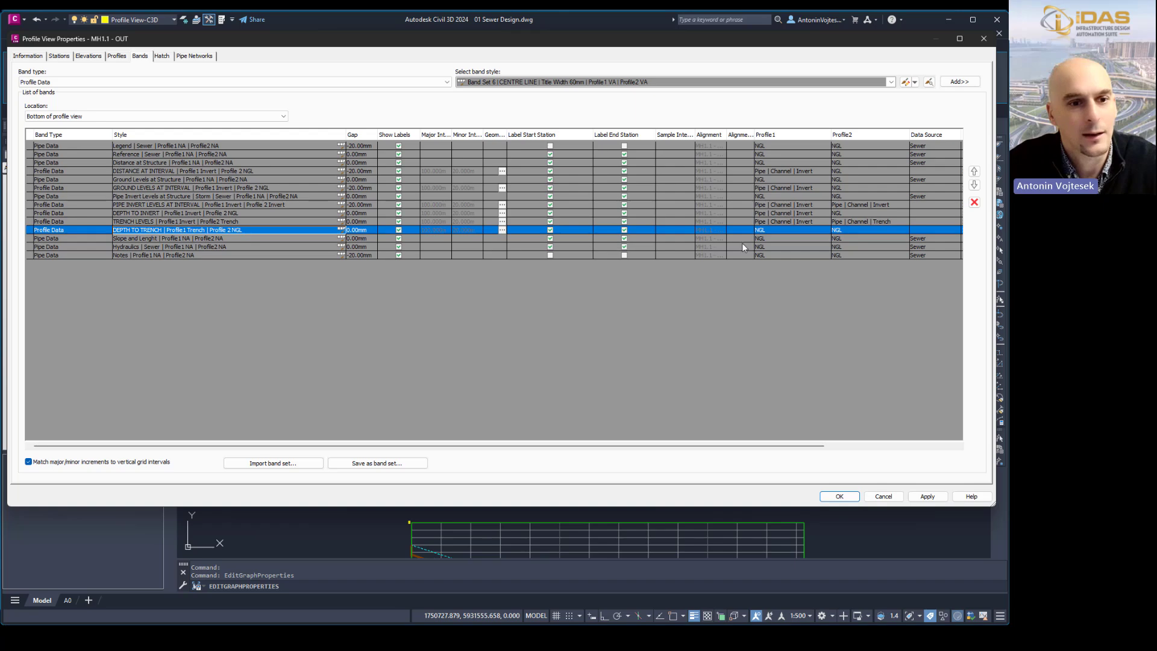
pyautogui.click(790, 232)
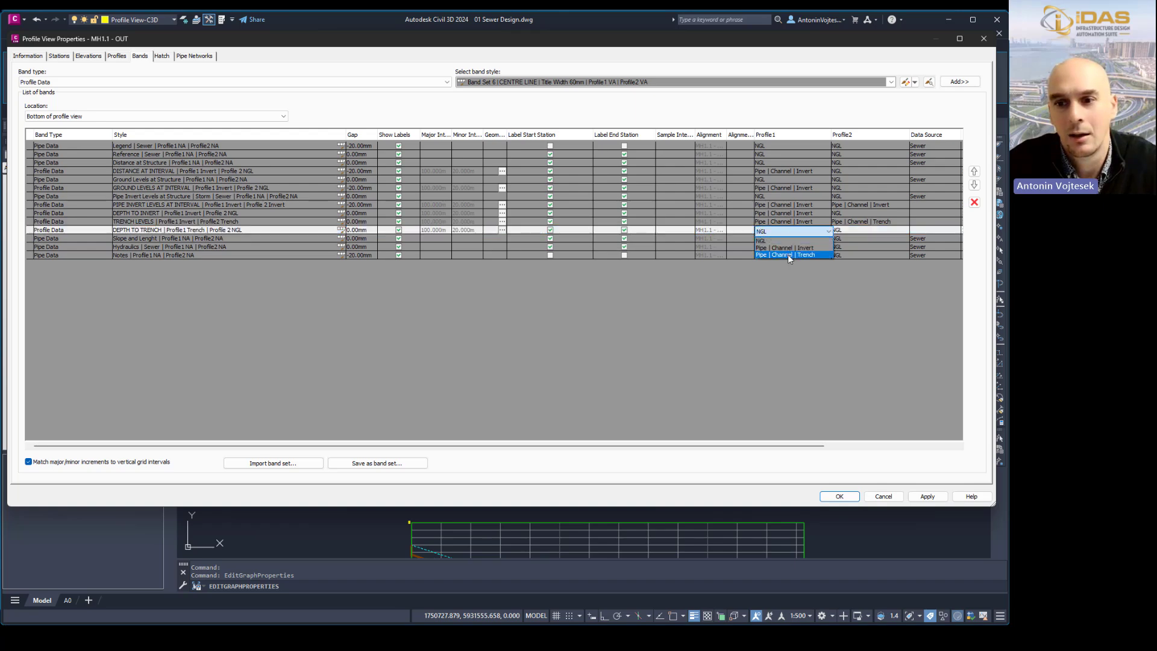
pyautogui.click(787, 254)
pyautogui.click(839, 496)
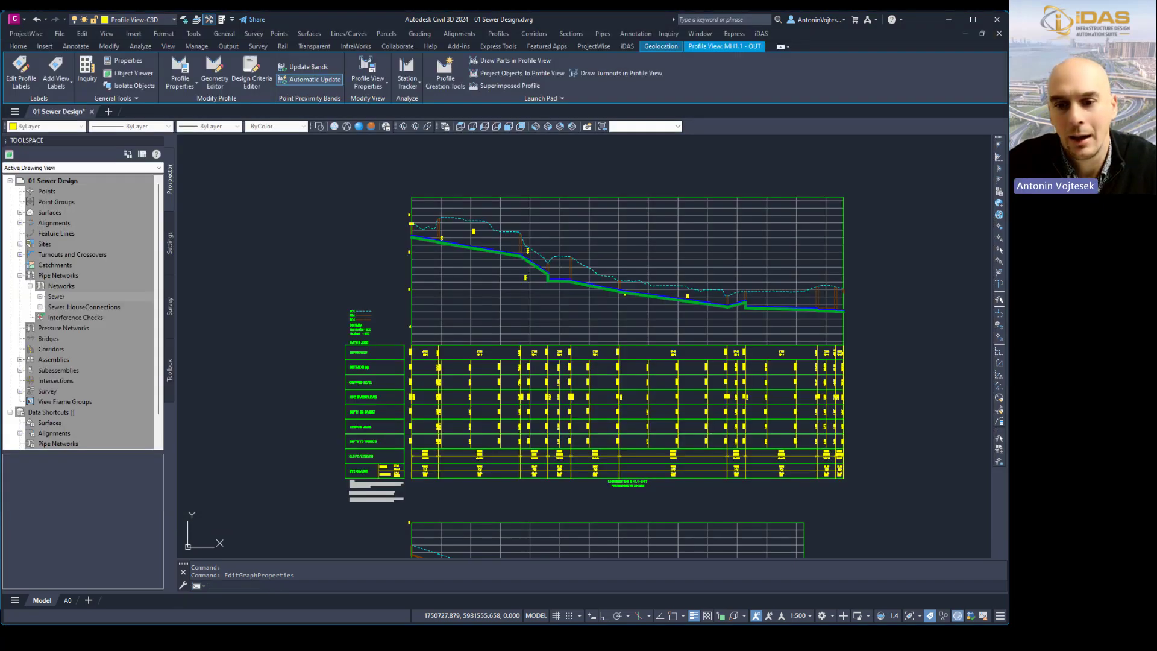
# Step: Examine the distance, ground, invert and trench values in the MH1.1 to OUT bands and compare them with the other long sections
pyautogui.scroll(6, 405, 441)
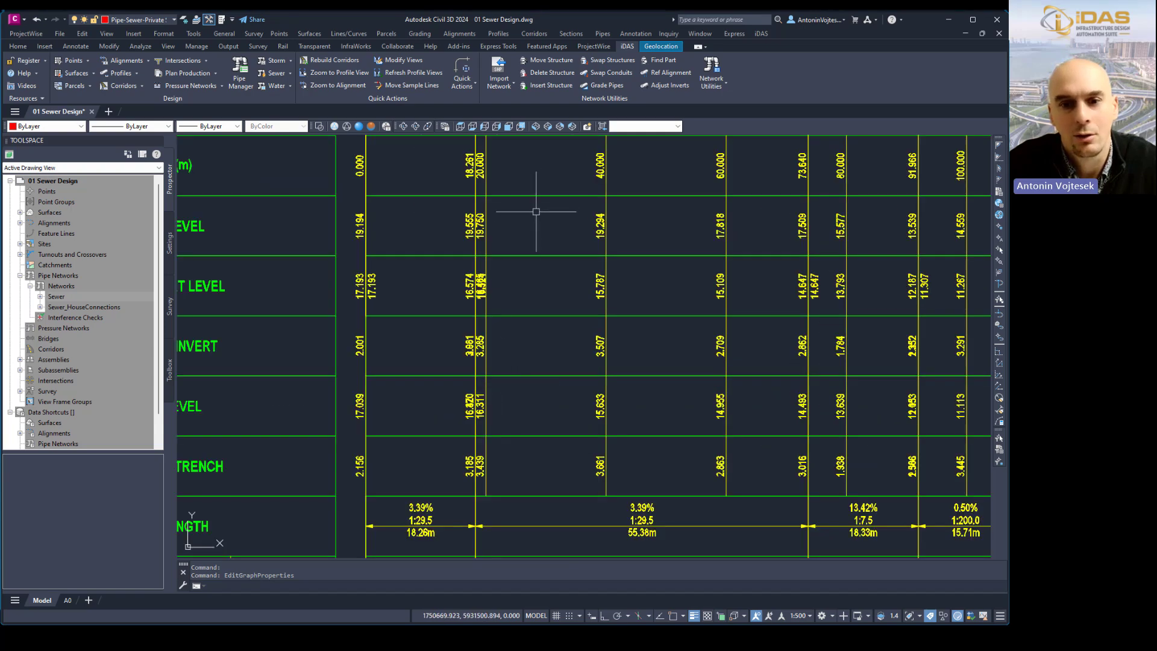
pyautogui.scroll(-2, 578, 299)
pyautogui.scroll(-5, 602, 265)
pyautogui.scroll(7, 607, 258)
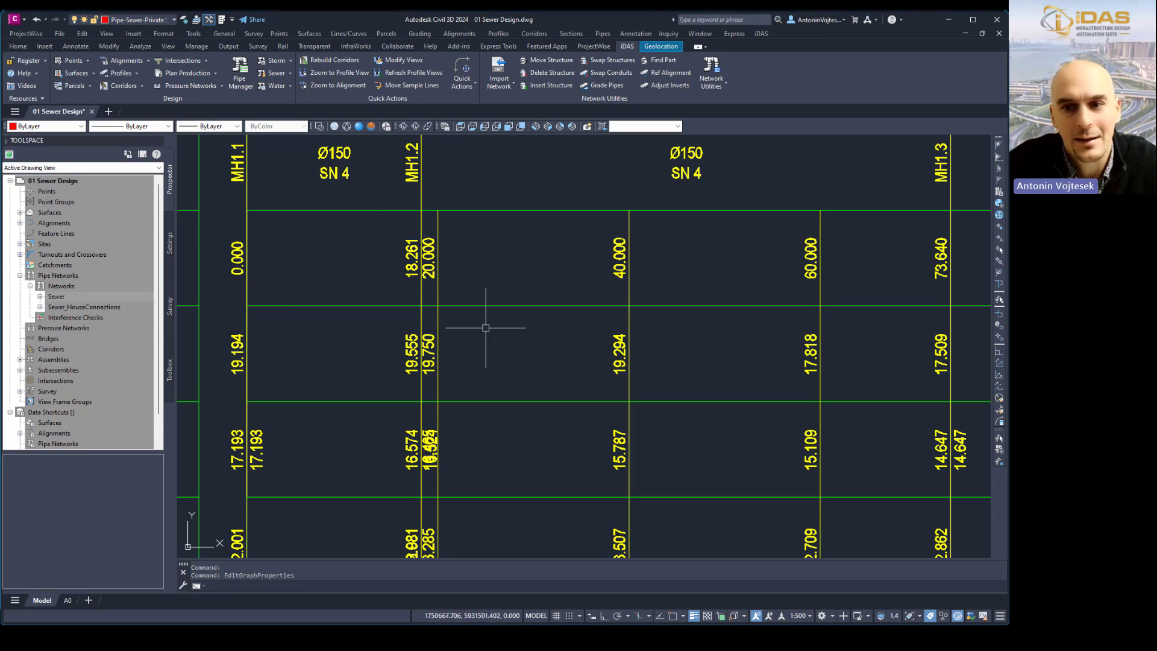
pyautogui.scroll(-2, 759, 266)
pyautogui.scroll(-4, 713, 337)
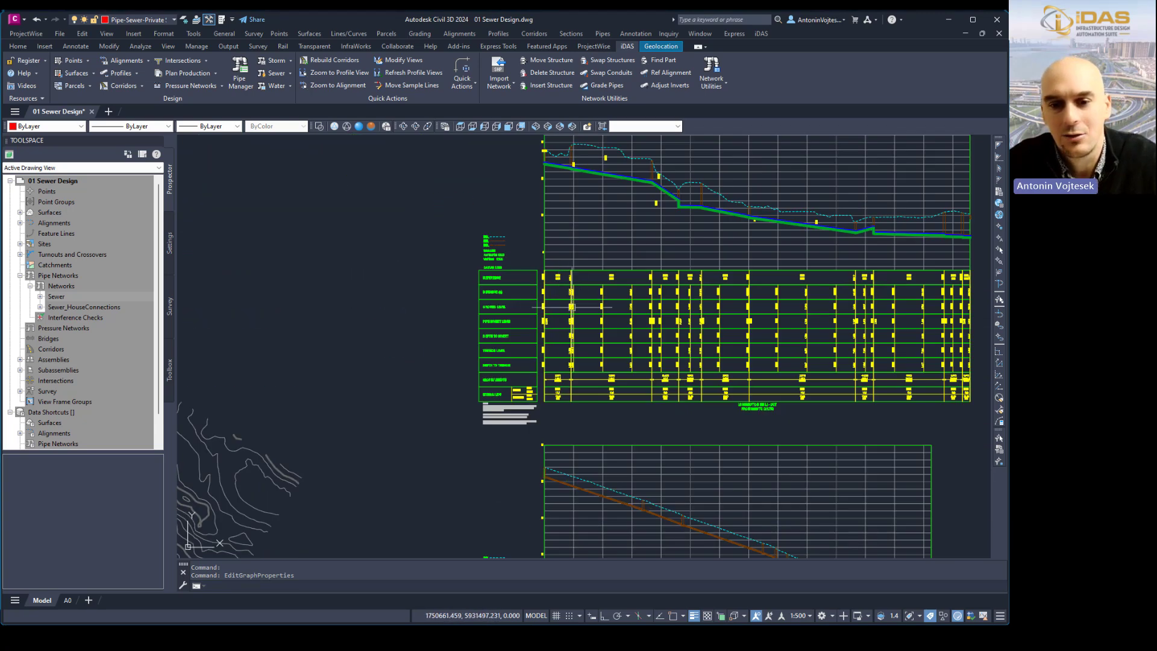
pyautogui.scroll(-6, 629, 394)
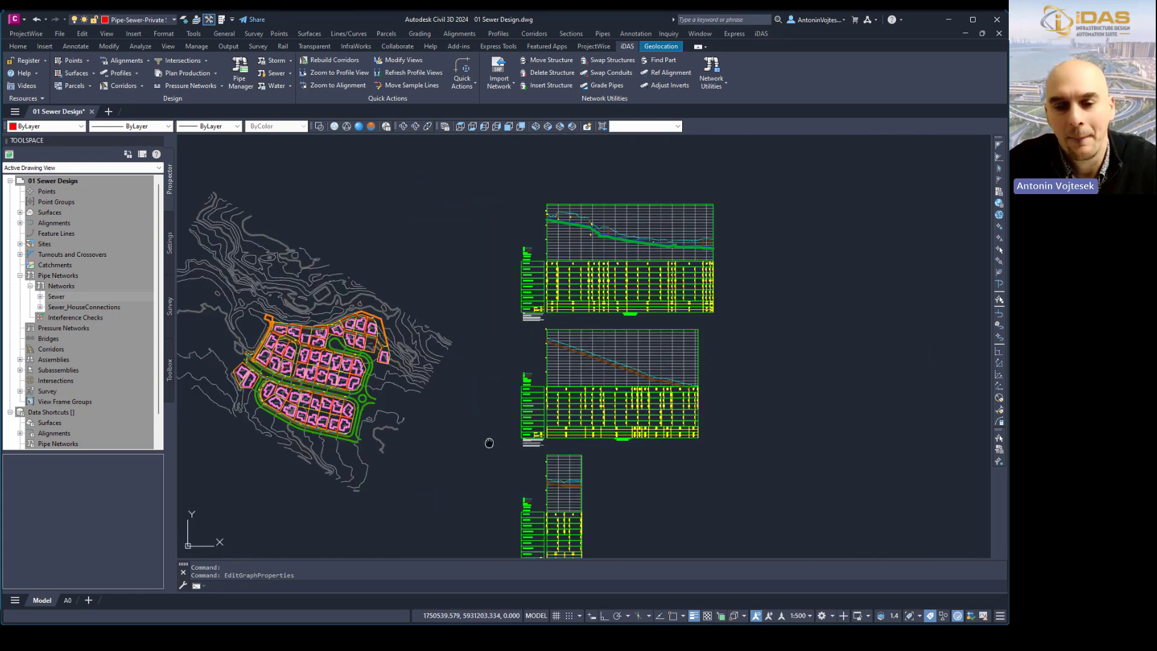
pyautogui.moveTo(486, 400)
pyautogui.mouseDown(button='middle')
pyautogui.moveTo(524, 331)
pyautogui.moveTo(512, 333)
pyautogui.moveTo(451, 462)
pyautogui.mouseUp(button='middle')
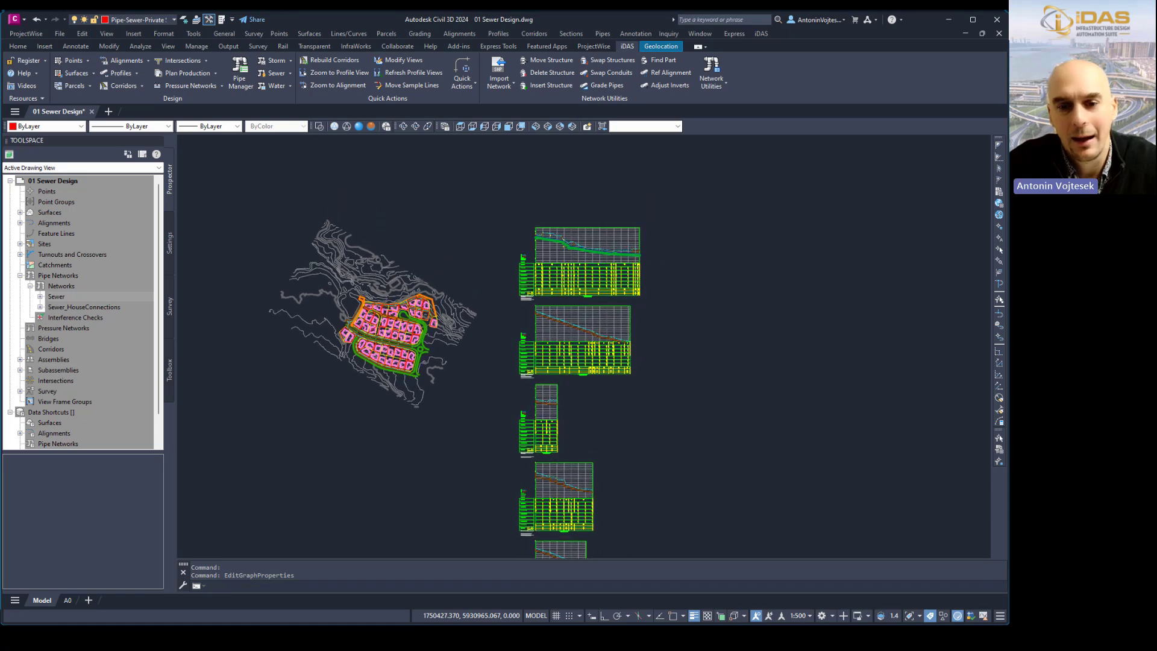
pyautogui.scroll(4, 541, 265)
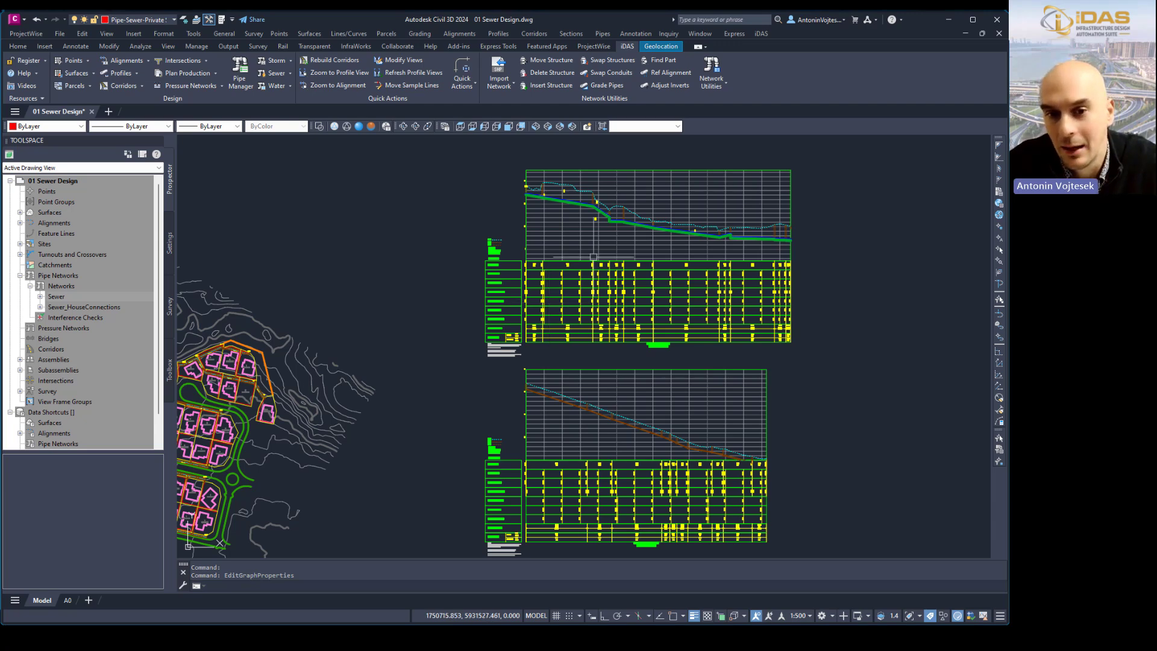
pyautogui.scroll(-6, 667, 208)
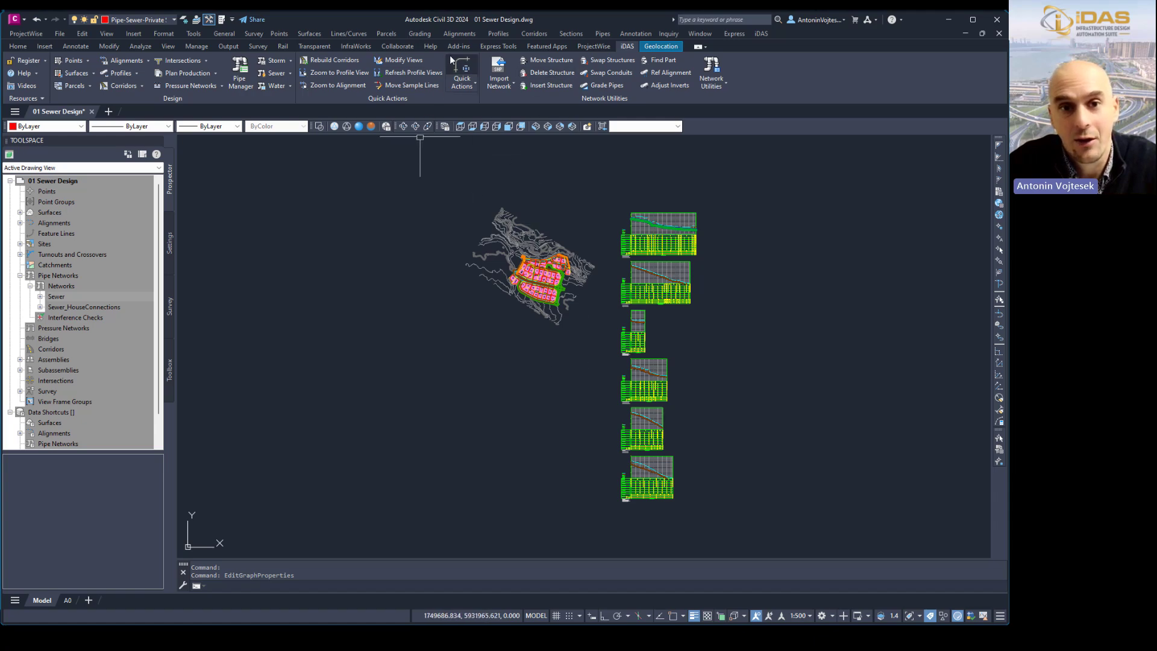
pyautogui.click(457, 36)
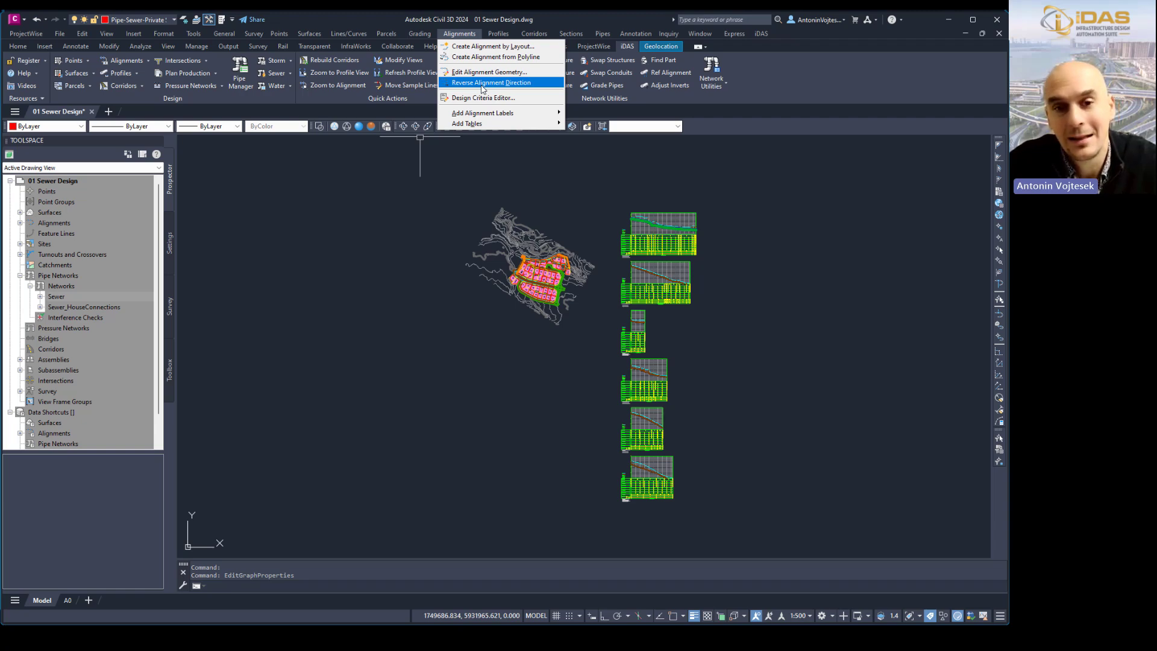
pyautogui.click(430, 437)
pyautogui.press('Escape')
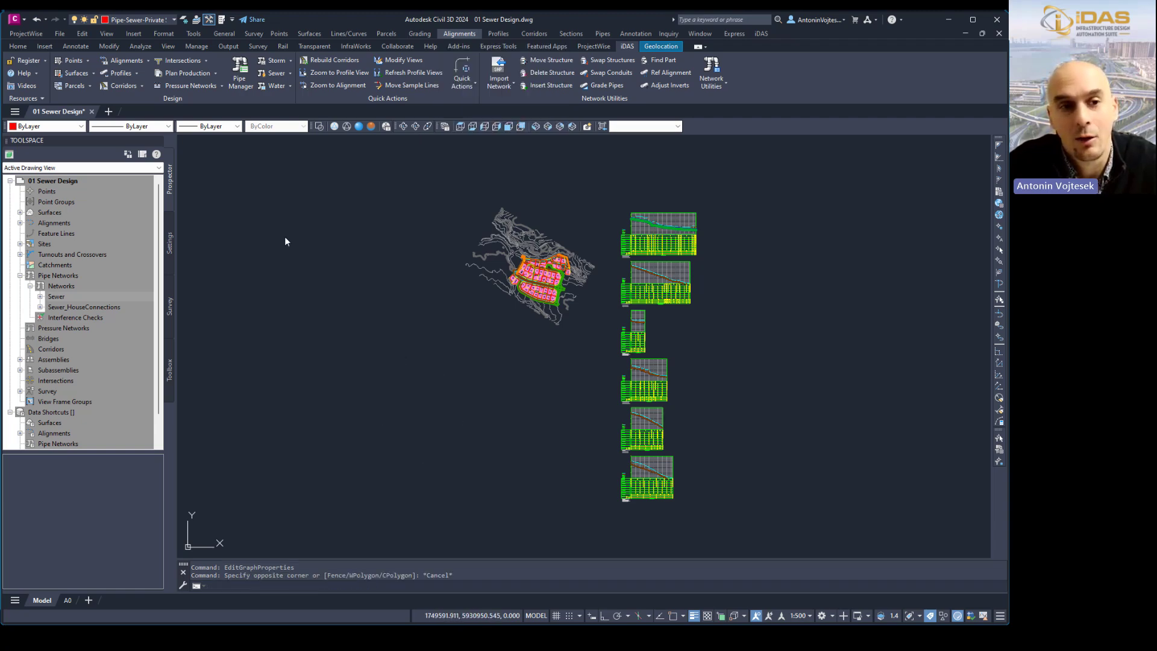
# Step: Reverse the alignments of all six long sections with iDAS Reverse Alignments, including their profiles
pyautogui.click(147, 63)
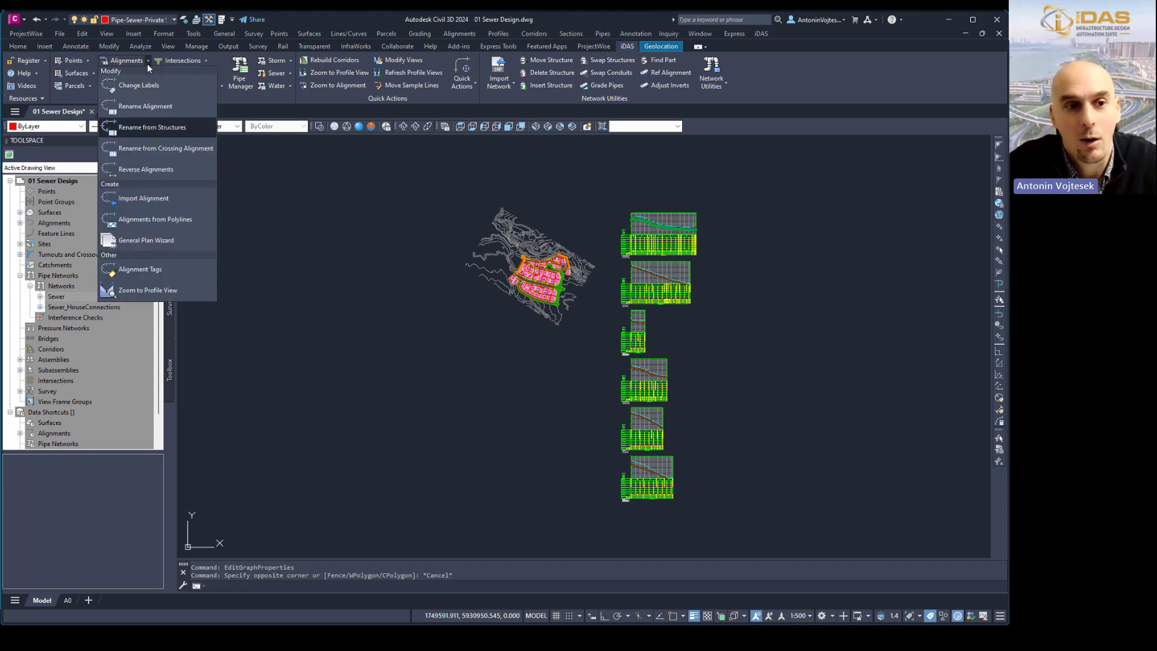
pyautogui.click(163, 171)
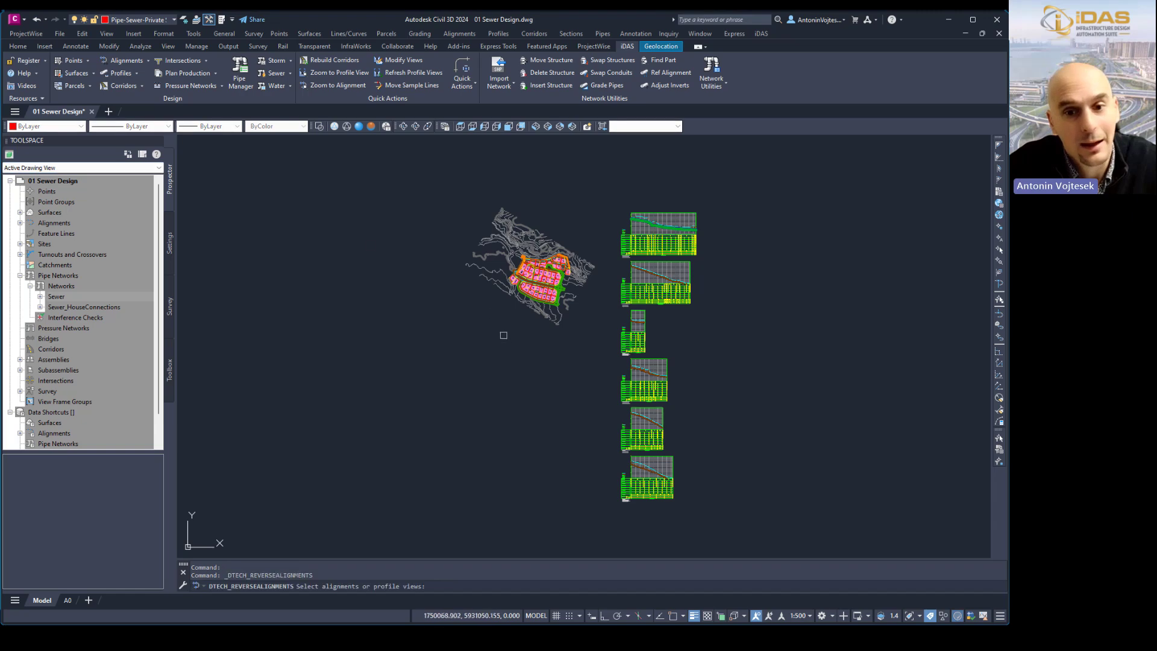
pyautogui.click(380, 180)
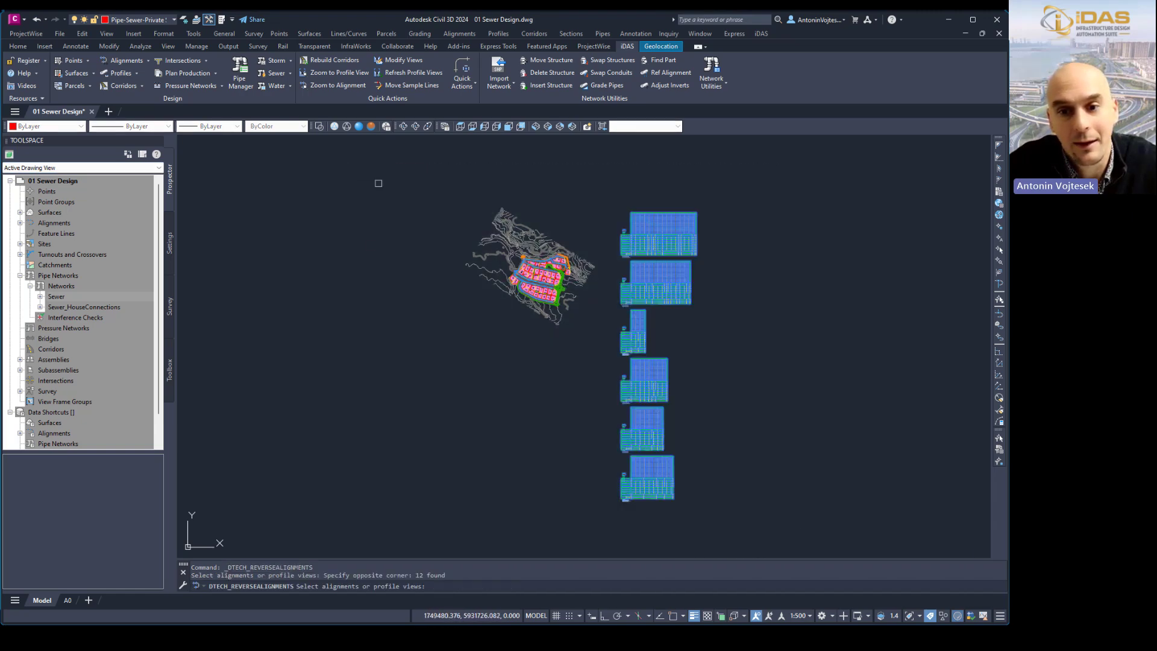
pyautogui.press('Return')
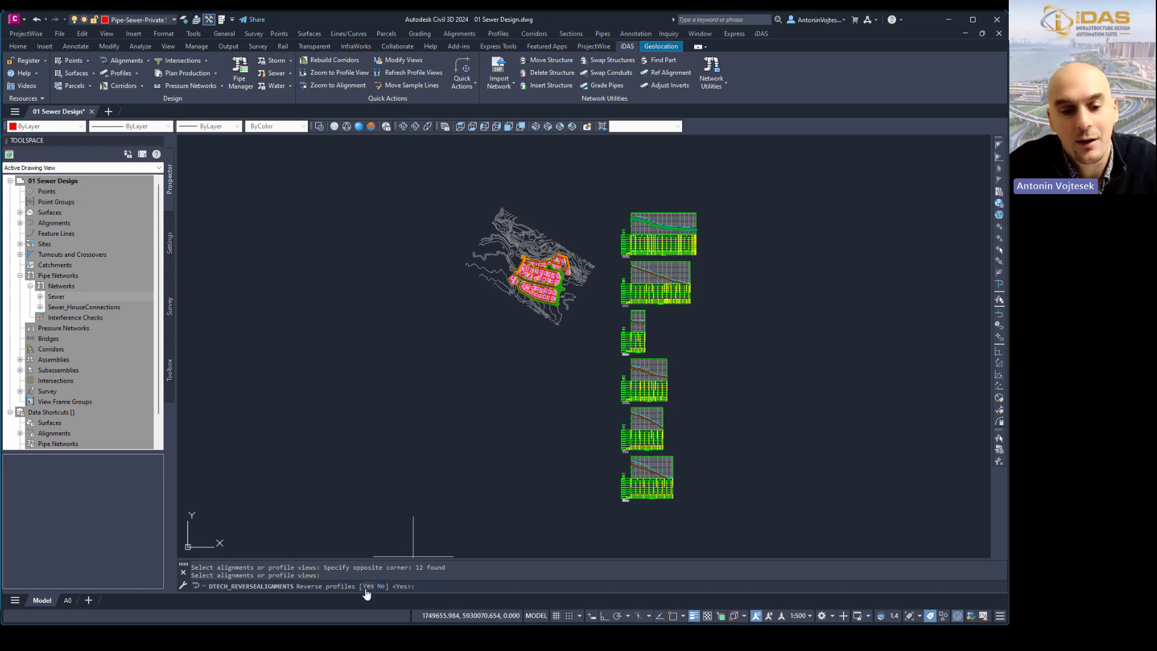
pyautogui.press('Return')
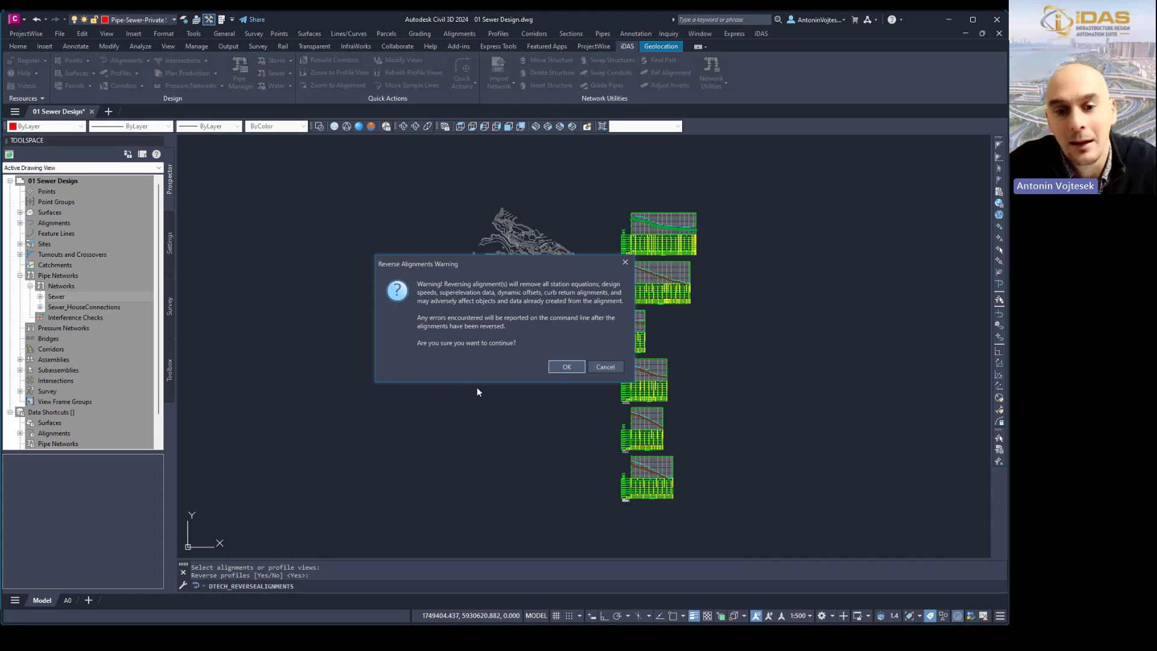
pyautogui.click(560, 368)
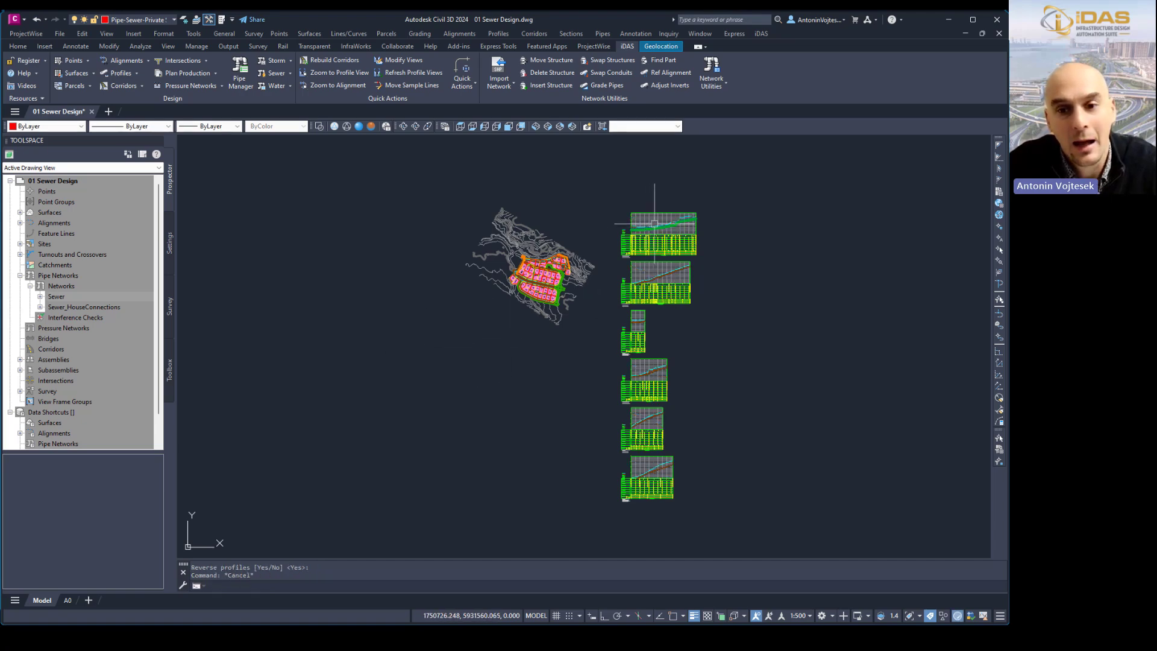
# Step: Inspect the profiles and data bands of the reversed long sections, starting with MH1.1 to OUT
pyautogui.scroll(5, 653, 221)
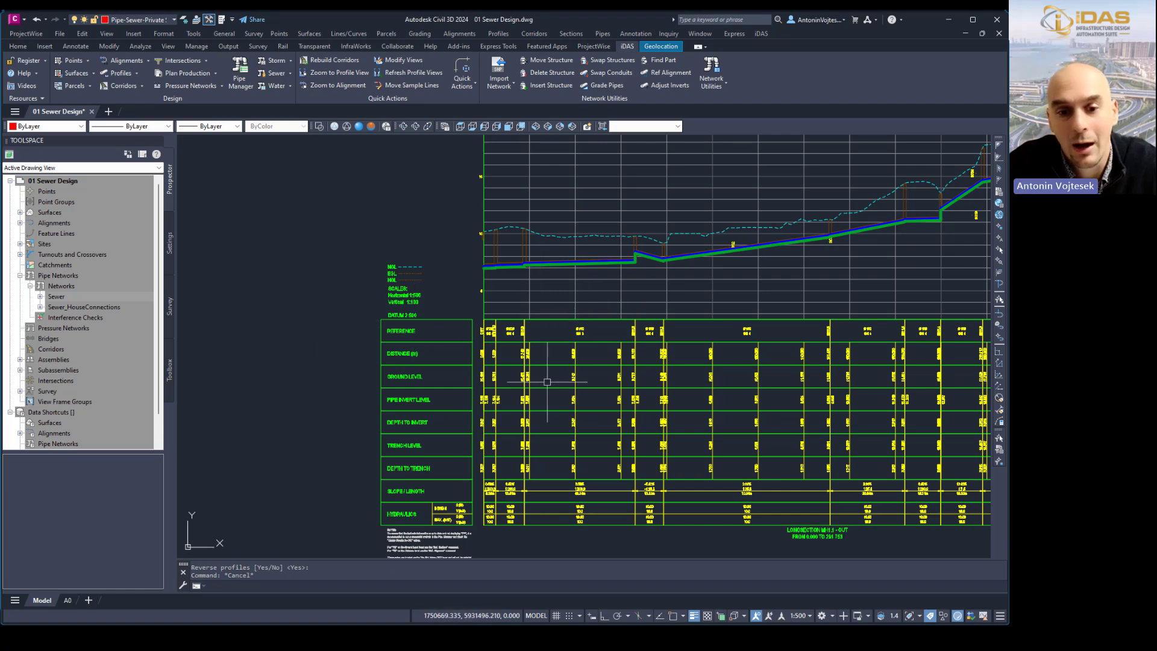
pyautogui.moveTo(545, 373); pyautogui.dragTo(535, 319, button='middle')
pyautogui.scroll(-4, 559, 357)
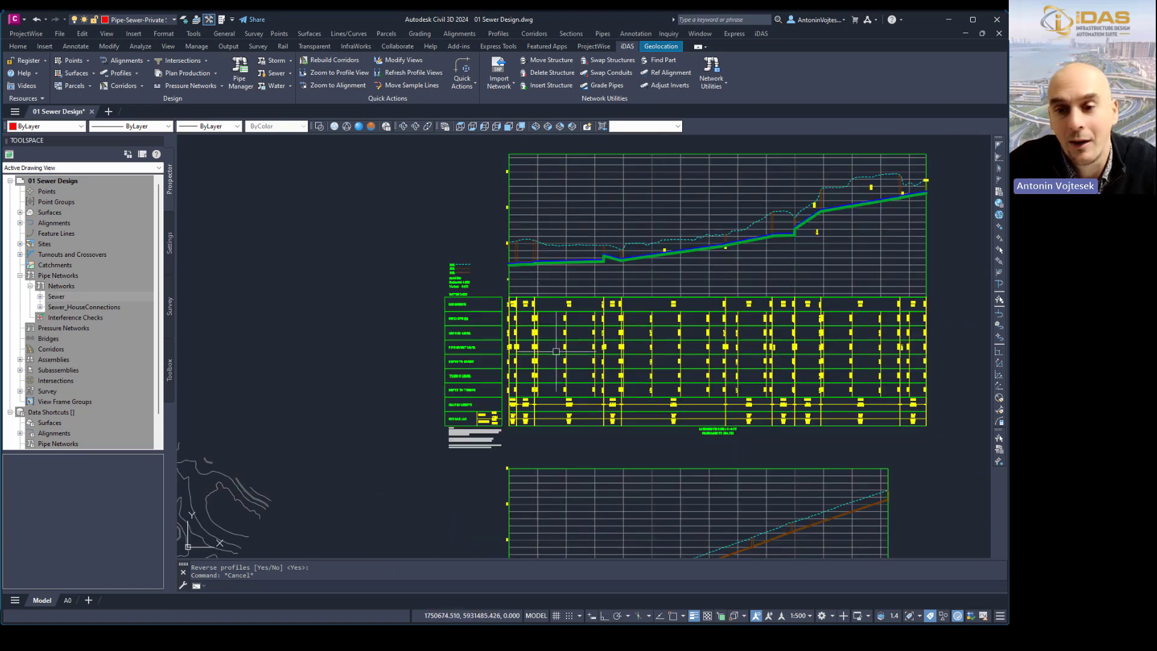
pyautogui.moveTo(461, 488); pyautogui.dragTo(491, 406, button='middle')
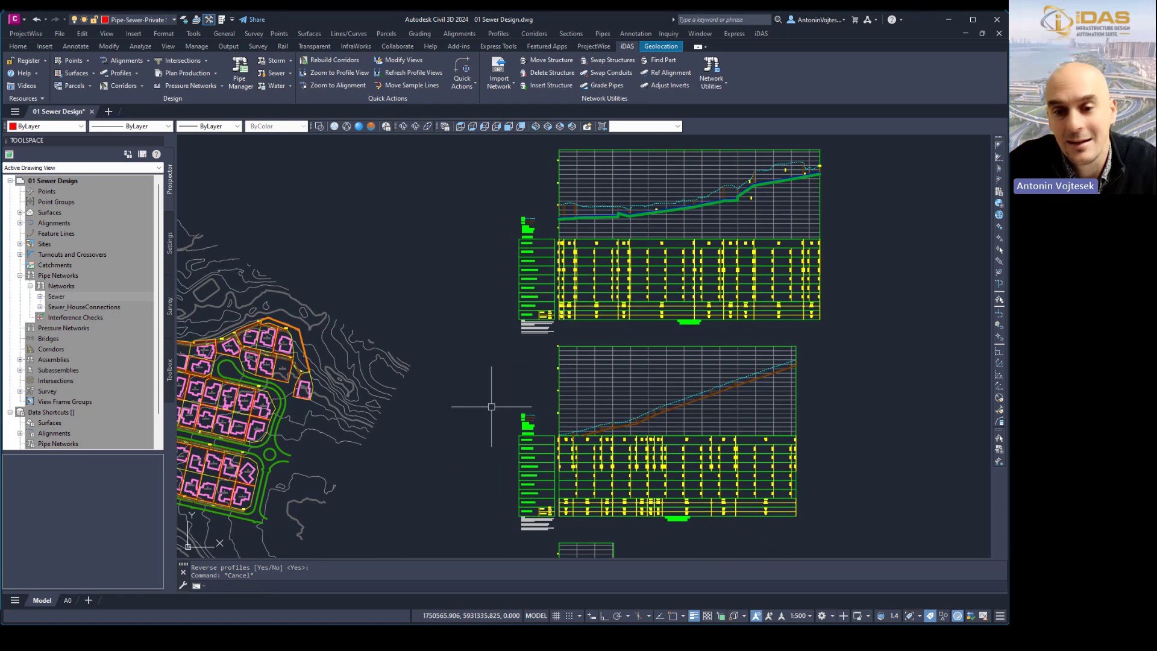
pyautogui.scroll(-5, 491, 408)
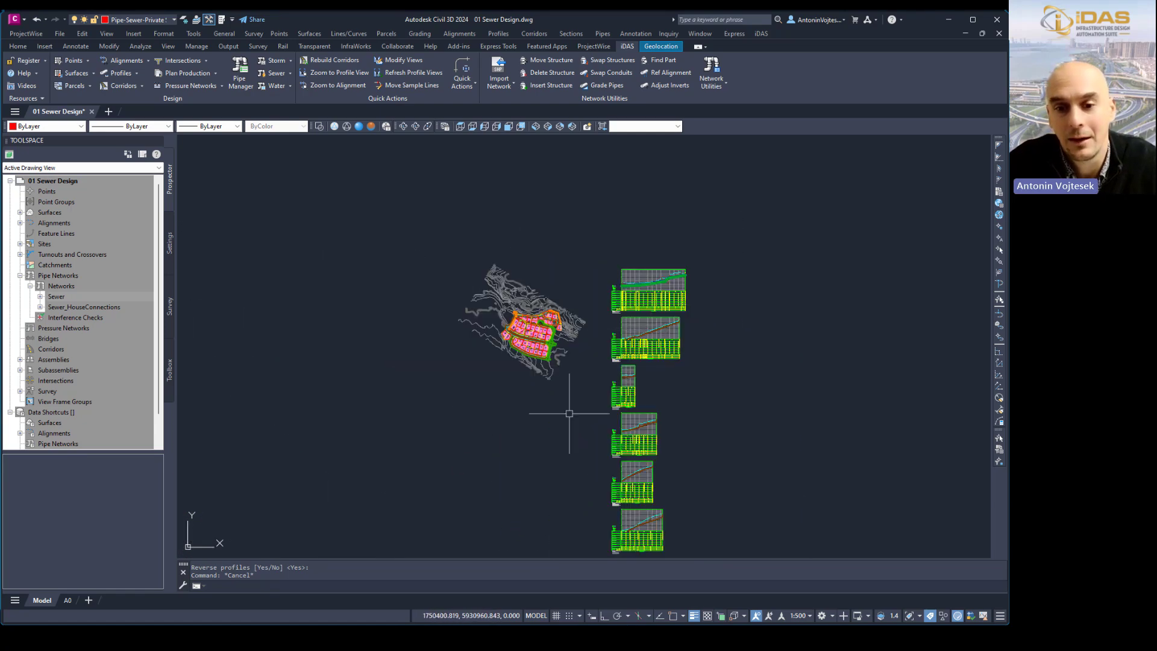
pyautogui.moveTo(491, 407); pyautogui.dragTo(487, 387, button='middle')
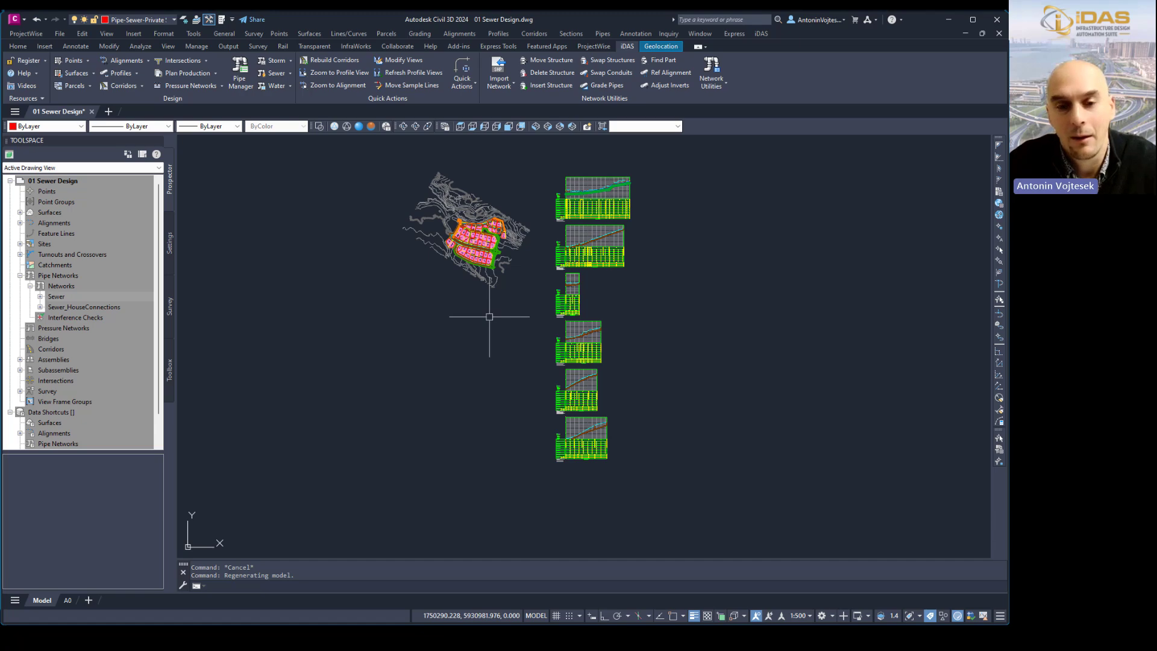